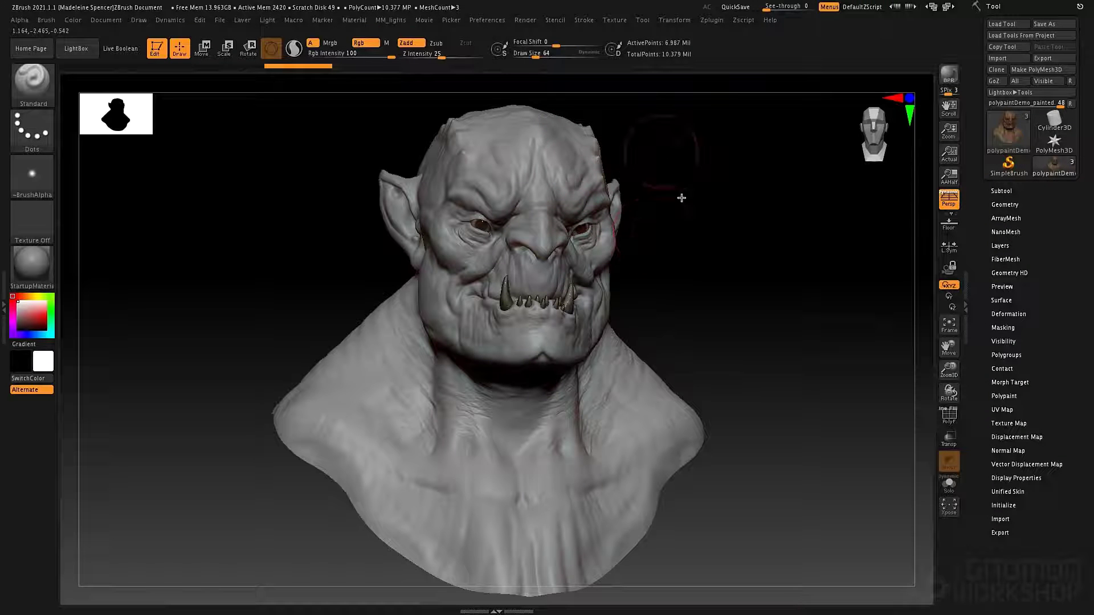
- Load Alpha 60 onto the Standard brush for detailing the creature's skin
{"action": "mouse_move", "coordinate": [651, 185]}
{"action": "left_mouse_down"}
{"action": "mouse_move", "coordinate": [664, 186]}
{"action": "mouse_move", "coordinate": [655, 194]}
{"action": "left_mouse_up"}
{"action": "mouse_move", "coordinate": [417, 220]}
{"action": "right_mouse_down", "text": "ctrl"}
{"action": "mouse_move", "coordinate": [500, 319]}
{"action": "mouse_move", "coordinate": [449, 277]}
{"action": "mouse_move", "coordinate": [476, 185]}
{"action": "mouse_move", "coordinate": [566, 134]}
{"action": "right_mouse_up", "text": "ctrl"}
{"action": "right_click_drag", "start_coordinate": [481, 309], "coordinate": [469, 294], "text": "ctrl"}
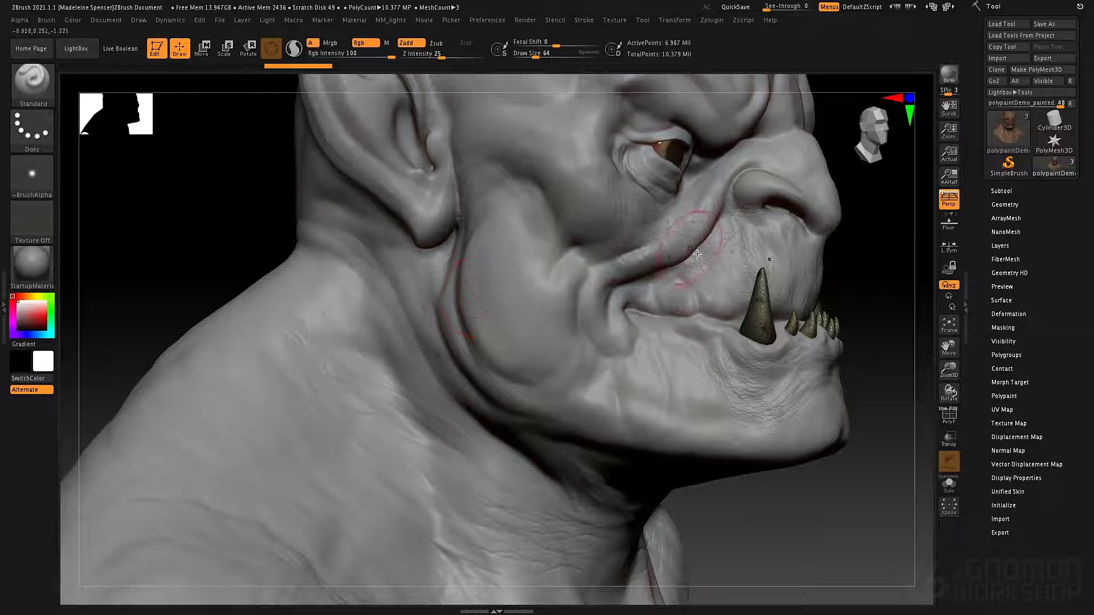
{"action": "right_click_drag", "start_coordinate": [773, 332], "coordinate": [725, 414]}
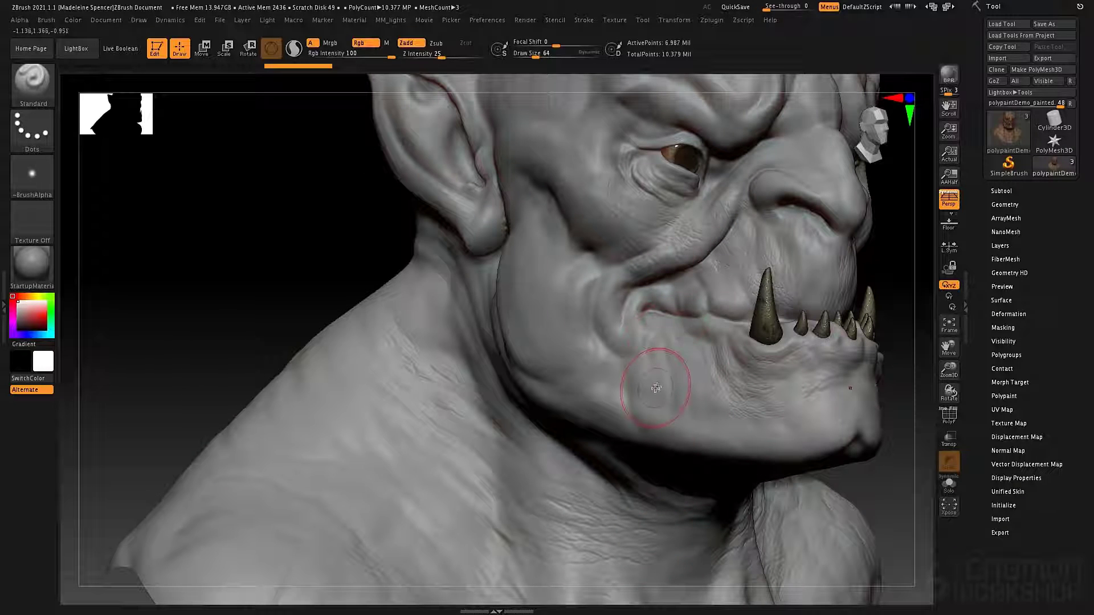
{"action": "right_click_drag", "start_coordinate": [675, 325], "coordinate": [486, 443], "text": "alt"}
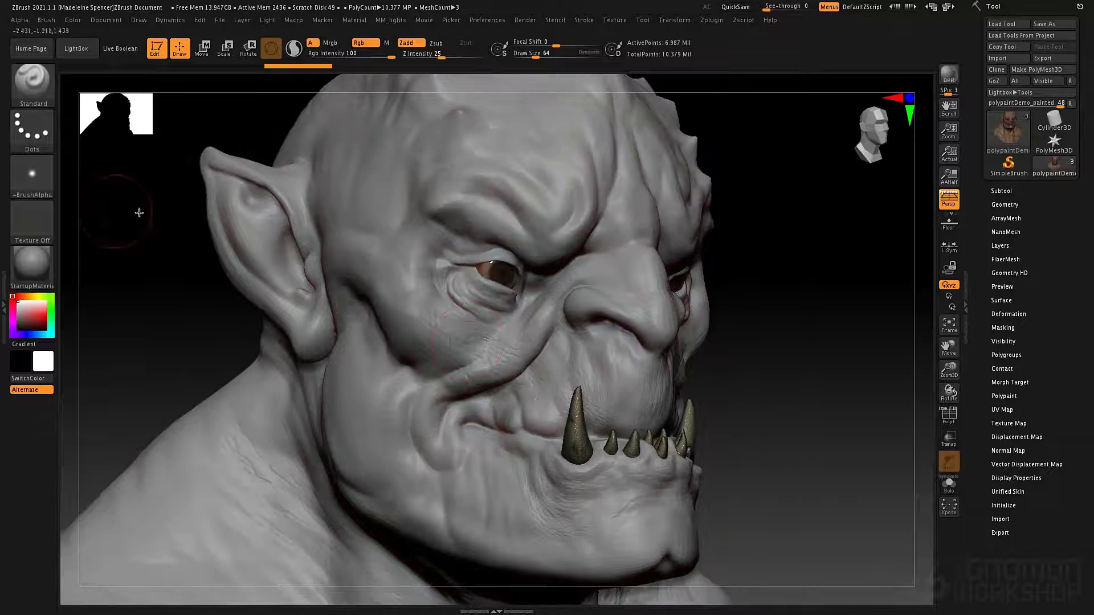
{"action": "left_click", "coordinate": [32, 181]}
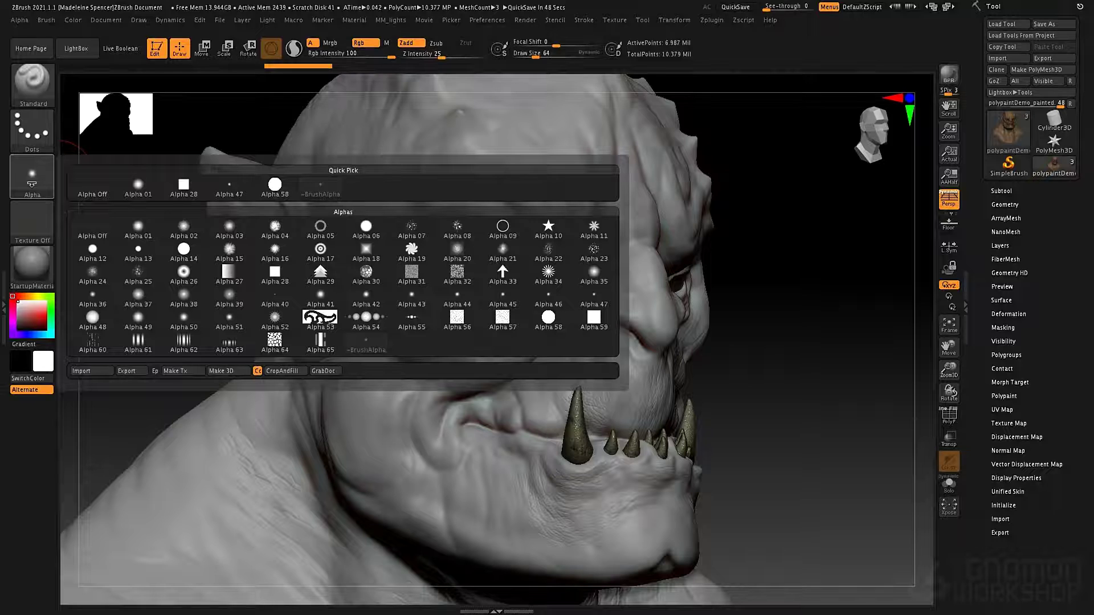
{"action": "left_click", "coordinate": [321, 185]}
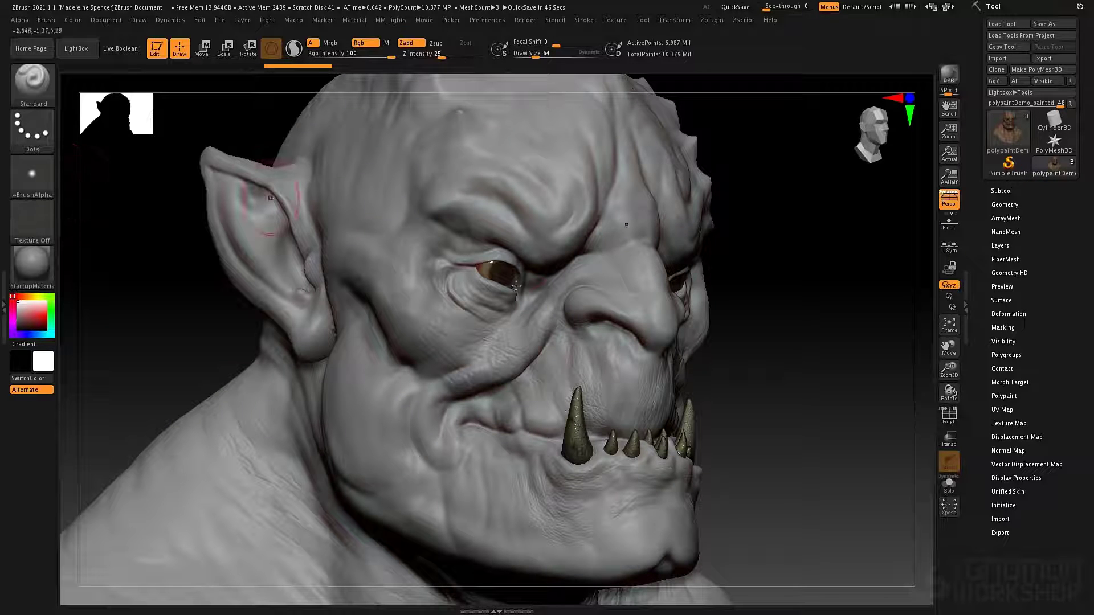
{"action": "left_click", "coordinate": [32, 175]}
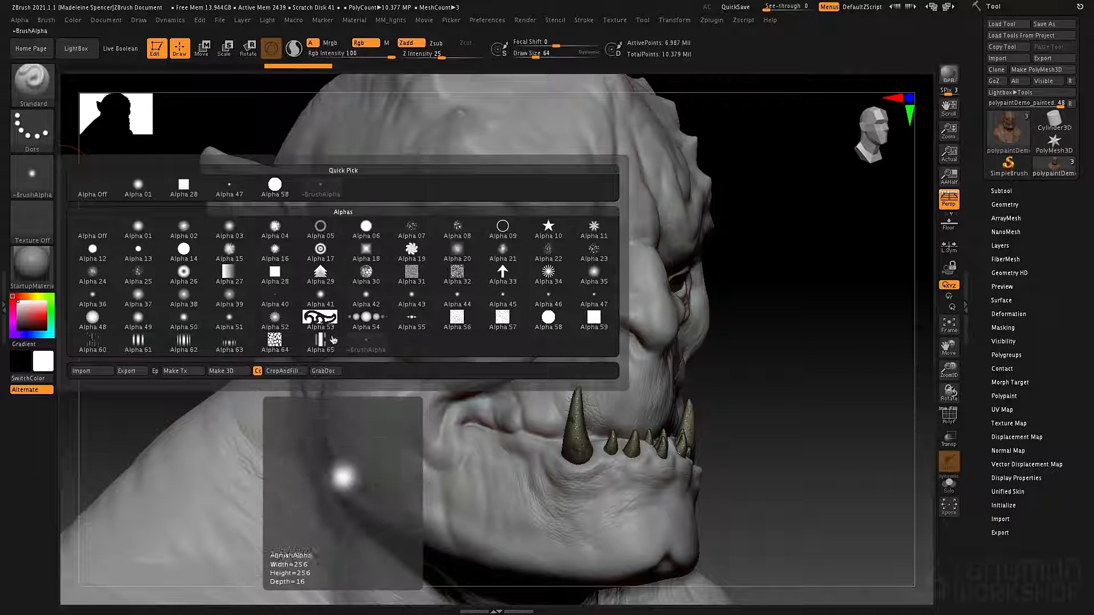
{"action": "left_click", "coordinate": [89, 344]}
{"action": "mouse_move", "coordinate": [49, 178]}
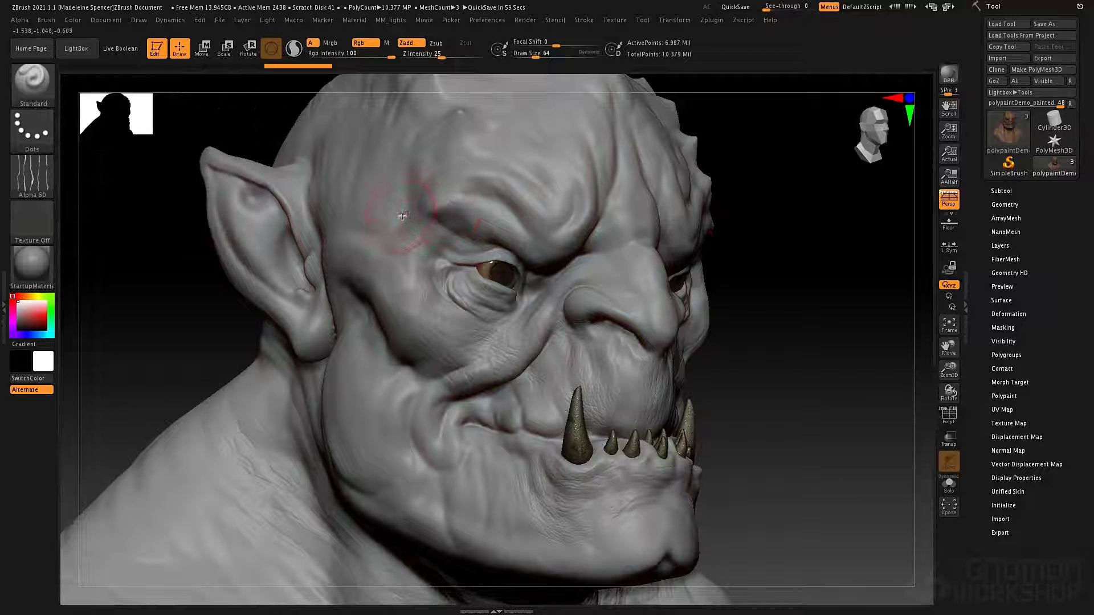
- Try Alpha 60 wrinkle strokes around the eye socket and along the brow at a Z Intensity of 17
{"action": "left_click", "coordinate": [434, 54]}
{"action": "type", "text": "17"}
{"action": "key", "text": "Return"}
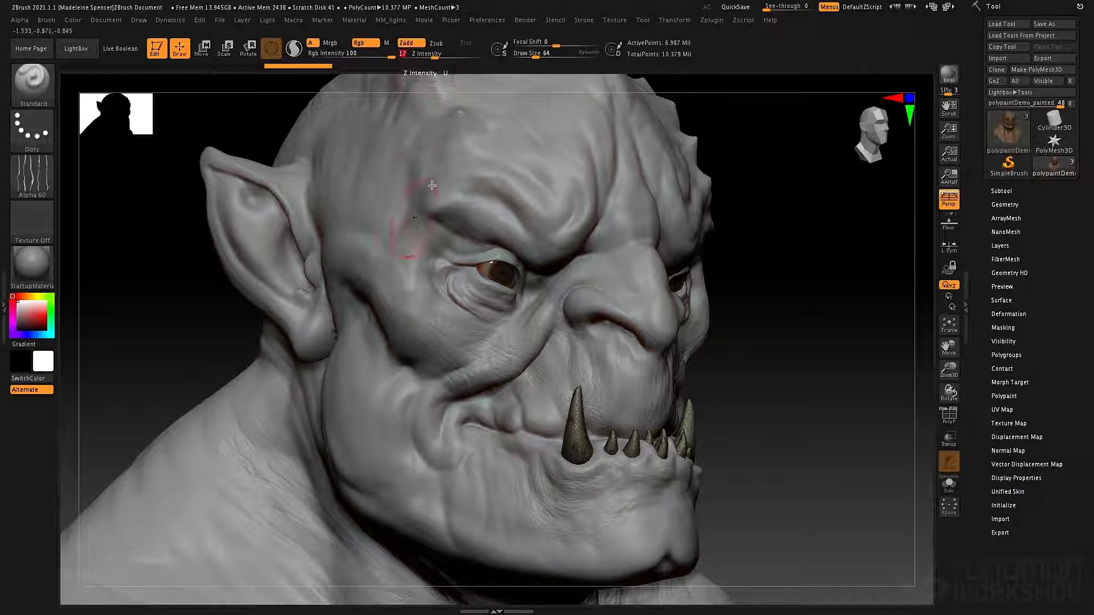
{"action": "mouse_move", "coordinate": [408, 251]}
{"action": "left_mouse_down"}
{"action": "mouse_move", "coordinate": [396, 288]}
{"action": "mouse_move", "coordinate": [414, 321]}
{"action": "mouse_move", "coordinate": [397, 323]}
{"action": "left_mouse_up"}
{"action": "left_click_drag", "start_coordinate": [382, 238], "coordinate": [485, 179]}
{"action": "key", "text": "ctrl"}
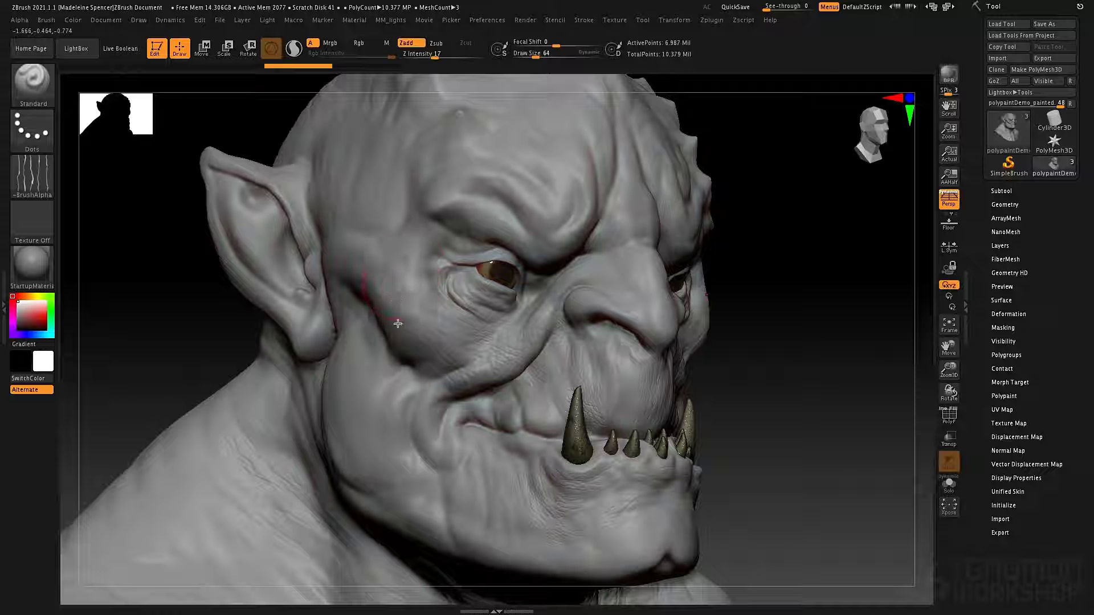
{"action": "left_click_drag", "start_coordinate": [407, 258], "coordinate": [400, 237]}
{"action": "mouse_move", "coordinate": [419, 192]}
{"action": "left_mouse_down"}
{"action": "mouse_move", "coordinate": [450, 211]}
{"action": "mouse_move", "coordinate": [501, 219]}
{"action": "mouse_move", "coordinate": [497, 175]}
{"action": "mouse_move", "coordinate": [538, 220]}
{"action": "mouse_move", "coordinate": [547, 250]}
{"action": "mouse_move", "coordinate": [556, 168]}
{"action": "left_mouse_up"}
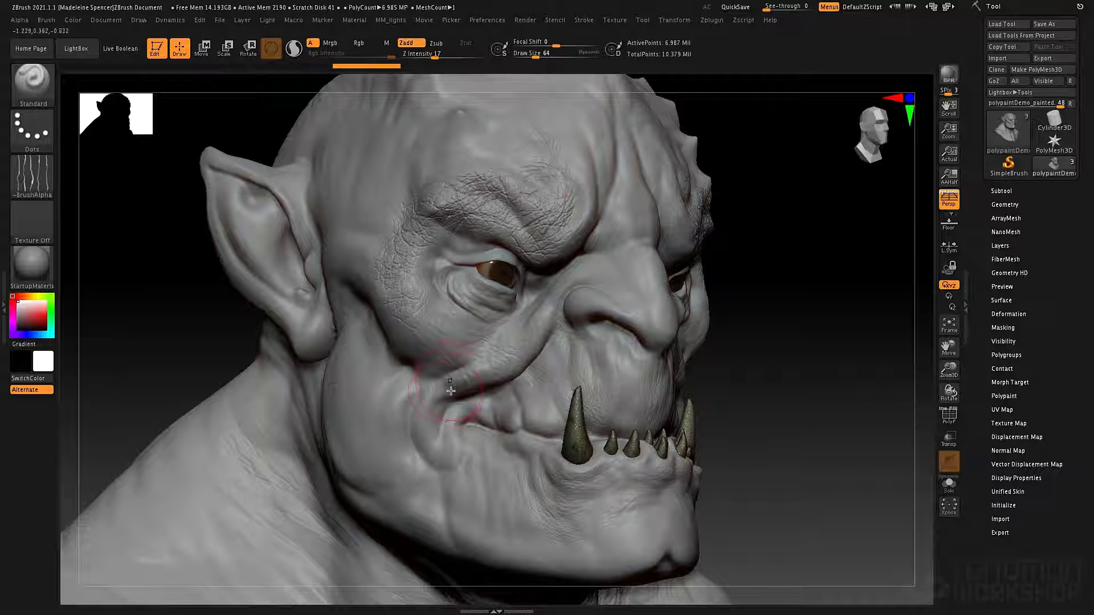
{"action": "key", "text": "ctrl"}
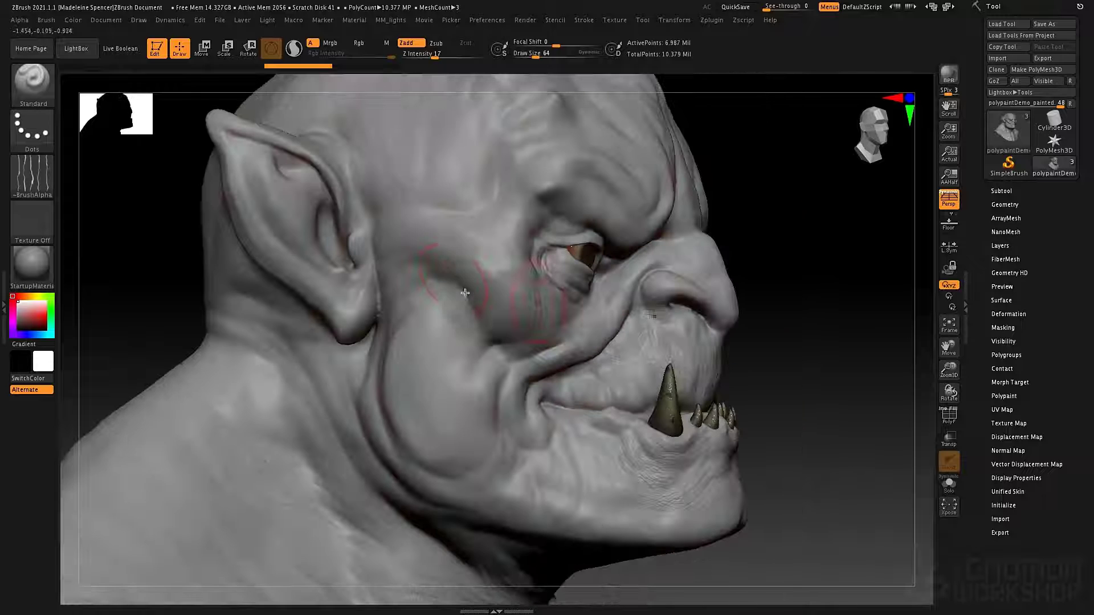
- Texture the cheek with fine wrinkles at Z Intensity 8, and the upper lip area at Z Intensity 11
{"action": "right_click_drag", "start_coordinate": [460, 320], "coordinate": [452, 283], "text": "ctrl"}
{"action": "left_click", "coordinate": [423, 55]}
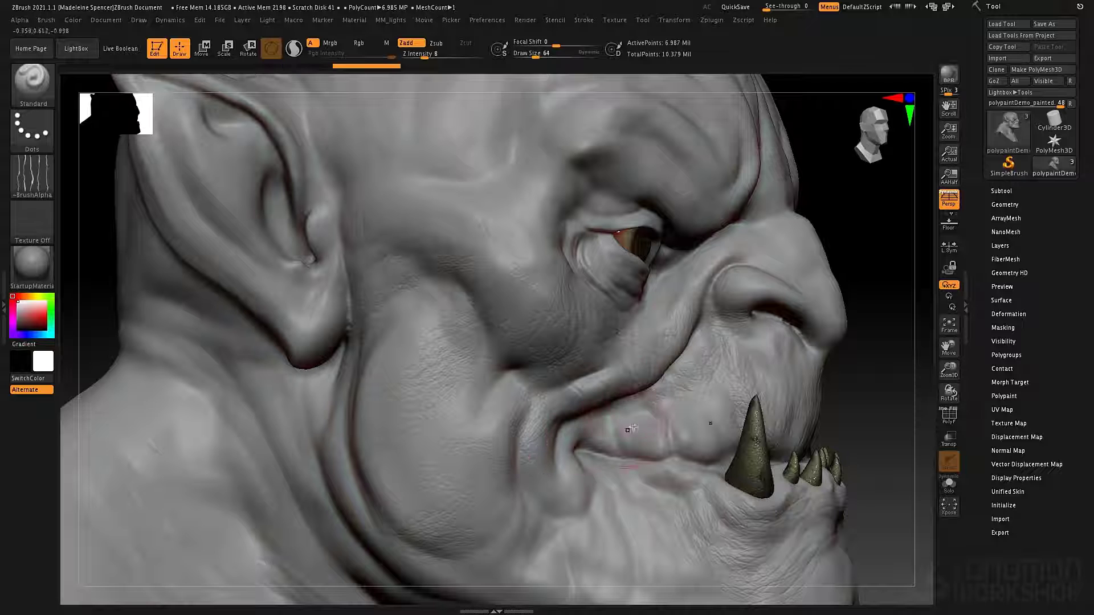
{"action": "key", "text": "space"}
{"action": "mouse_move", "coordinate": [650, 387]}
{"action": "left_mouse_down"}
{"action": "mouse_move", "coordinate": [668, 387]}
{"action": "mouse_move", "coordinate": [663, 421]}
{"action": "left_mouse_up"}
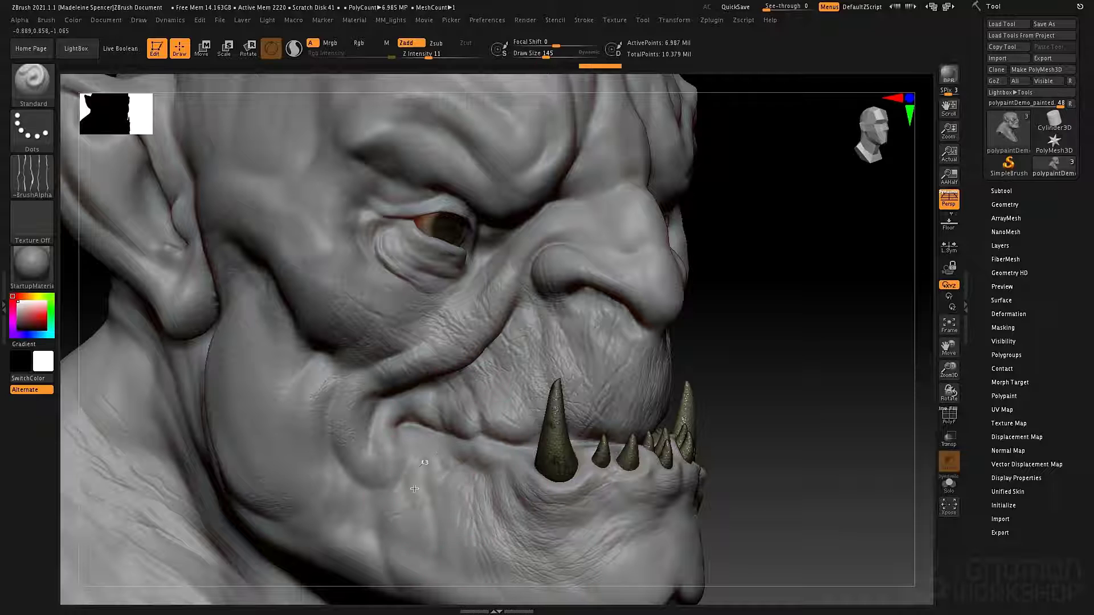
- Set the Draw Size to 88 and brush fine wrinkles around the mouth corner, across the chin and along the jaw
{"action": "key", "text": "space"}
{"action": "left_click_drag", "start_coordinate": [430, 436], "coordinate": [425, 436]}
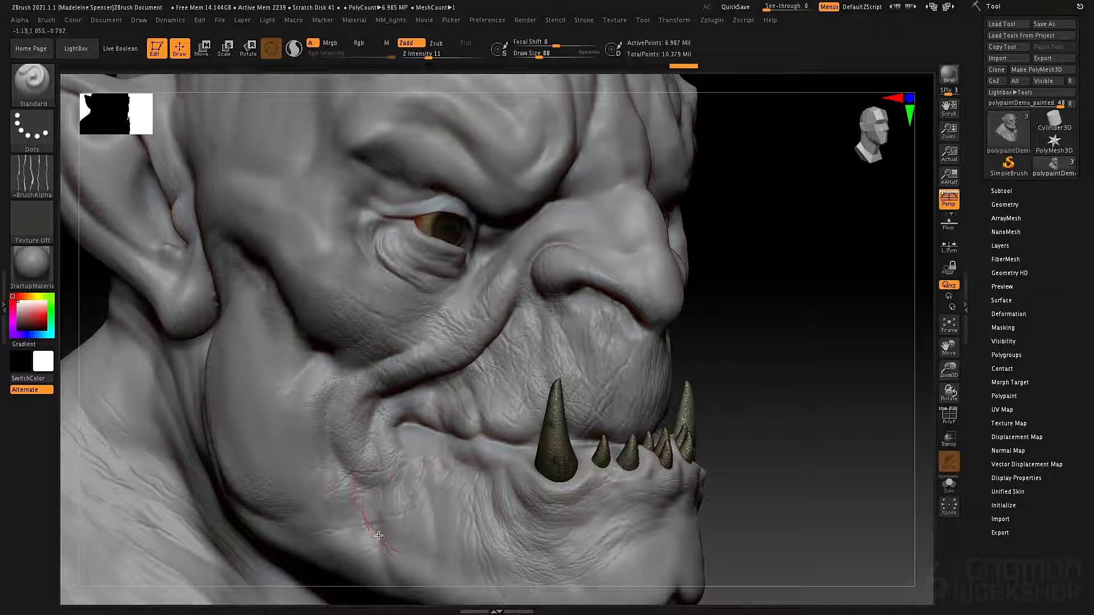
{"action": "mouse_move", "coordinate": [478, 567]}
{"action": "left_mouse_down"}
{"action": "mouse_move", "coordinate": [454, 539]}
{"action": "mouse_move", "coordinate": [479, 488]}
{"action": "left_mouse_up"}
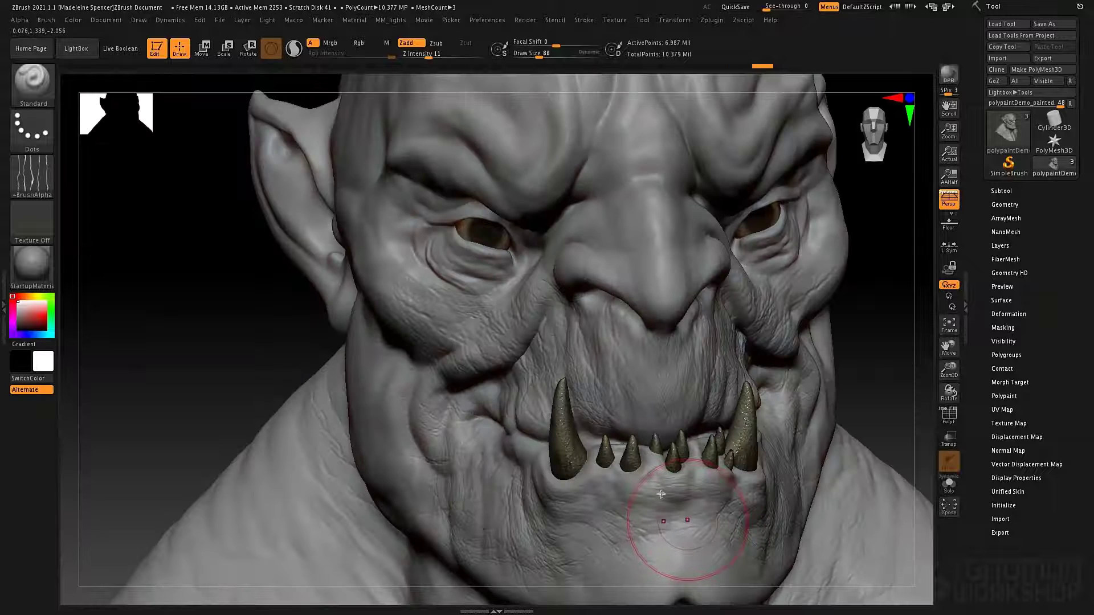
{"action": "right_click_drag", "start_coordinate": [604, 410], "coordinate": [598, 396], "text": "ctrl"}
{"action": "right_click_drag", "start_coordinate": [630, 455], "coordinate": [623, 446], "text": "alt"}
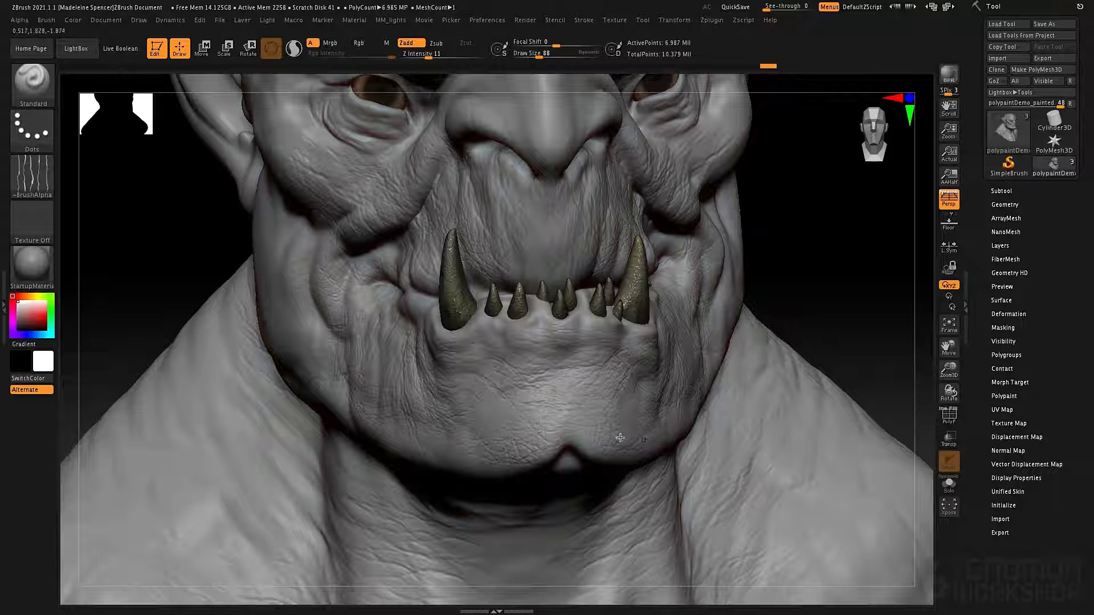
{"action": "left_click_drag", "start_coordinate": [438, 439], "coordinate": [637, 439]}
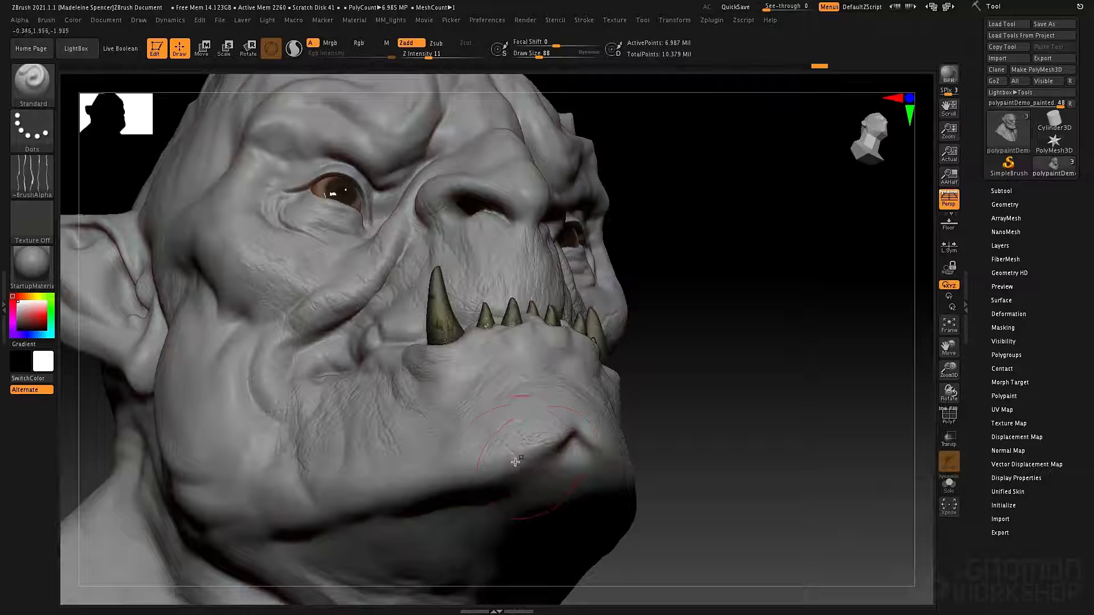
{"action": "right_click_drag", "start_coordinate": [515, 461], "coordinate": [591, 378]}
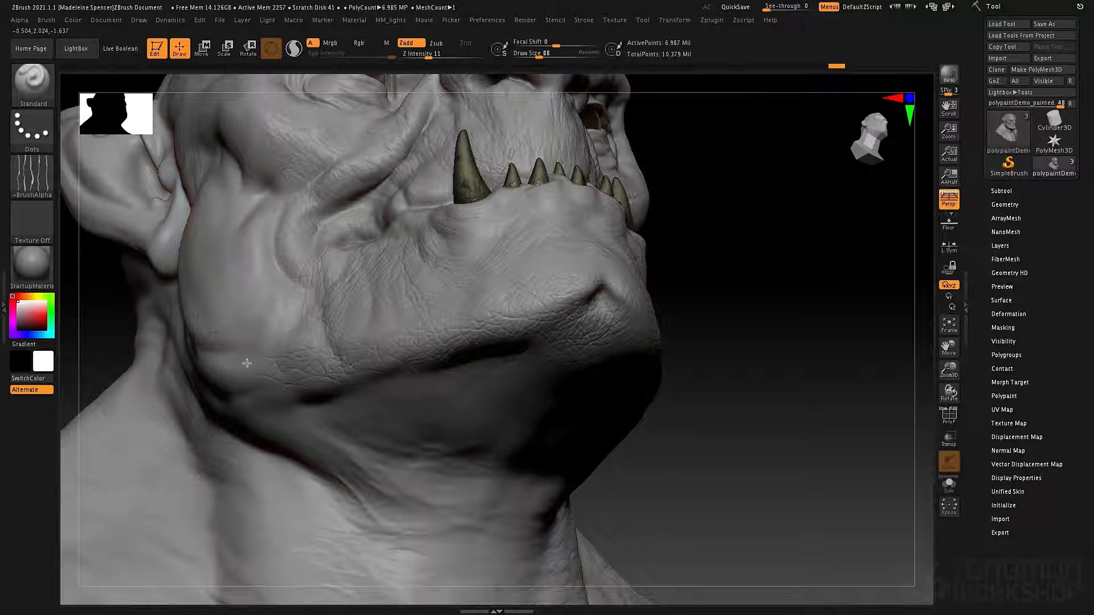
- Set the Draw Size to 120 and stroke diagonal skin wrinkles across the side of the neck below the jaw
{"action": "mouse_move", "coordinate": [488, 420]}
{"action": "right_mouse_down"}
{"action": "mouse_move", "coordinate": [483, 481]}
{"action": "mouse_move", "coordinate": [435, 454]}
{"action": "mouse_move", "coordinate": [384, 484]}
{"action": "right_mouse_up"}
{"action": "mouse_move", "coordinate": [401, 402]}
{"action": "right_mouse_down", "text": "ctrl"}
{"action": "mouse_move", "coordinate": [341, 457]}
{"action": "mouse_move", "coordinate": [535, 325]}
{"action": "right_mouse_up", "text": "ctrl"}
{"action": "right_click_drag", "start_coordinate": [472, 371], "coordinate": [477, 397], "text": "ctrl"}
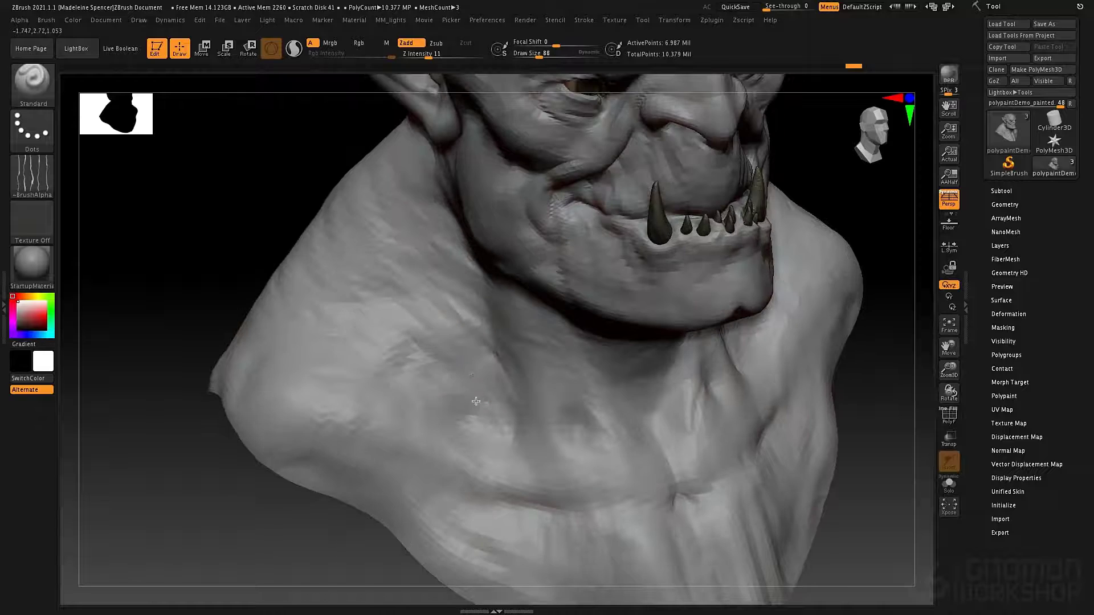
{"action": "right_click_drag", "start_coordinate": [465, 353], "coordinate": [476, 398], "text": "ctrl"}
{"action": "key", "text": "space"}
{"action": "left_click", "coordinate": [375, 270]}
{"action": "left_click_drag", "start_coordinate": [350, 259], "coordinate": [470, 347]}
{"action": "left_click_drag", "start_coordinate": [402, 308], "coordinate": [501, 362]}
{"action": "left_click_drag", "start_coordinate": [439, 283], "coordinate": [520, 322]}
{"action": "left_click_drag", "start_coordinate": [442, 310], "coordinate": [531, 377]}
{"action": "left_click_drag", "start_coordinate": [501, 337], "coordinate": [504, 349]}
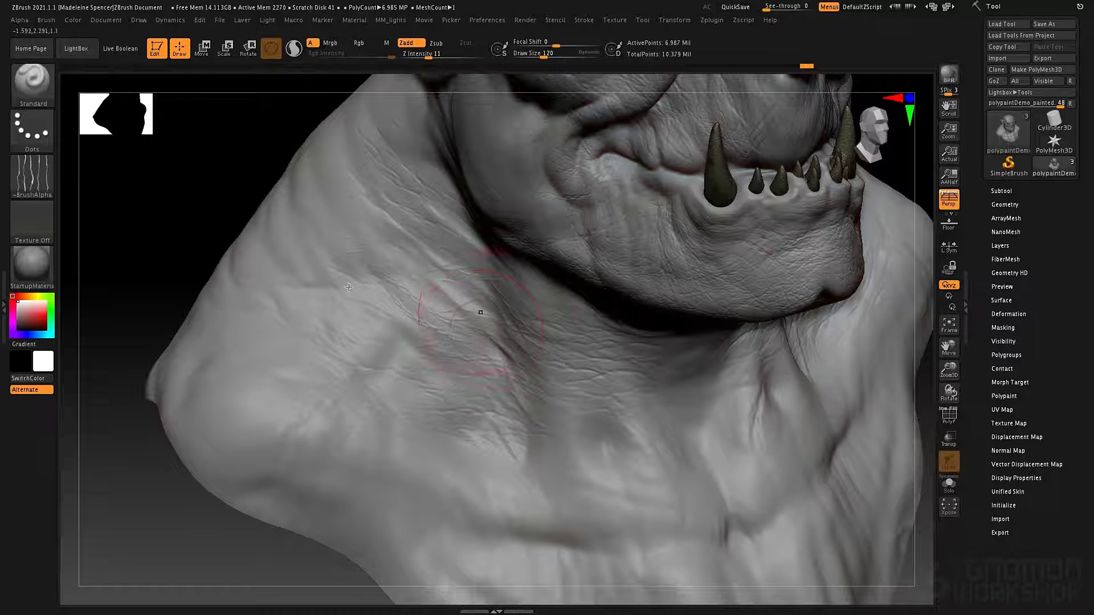
- Switch to the ClayTubes brush, load Alpha 60 and enlarge its Draw Size to about 179
{"action": "key", "text": "b"}
{"action": "key", "text": "c"}
{"action": "key", "text": "t"}
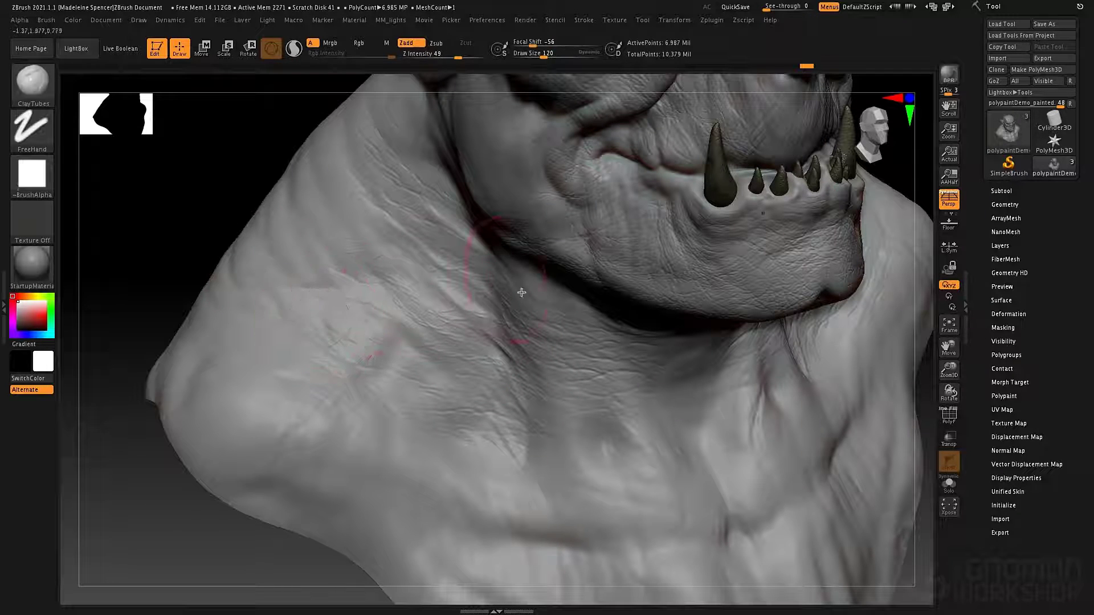
{"action": "left_click", "coordinate": [32, 173]}
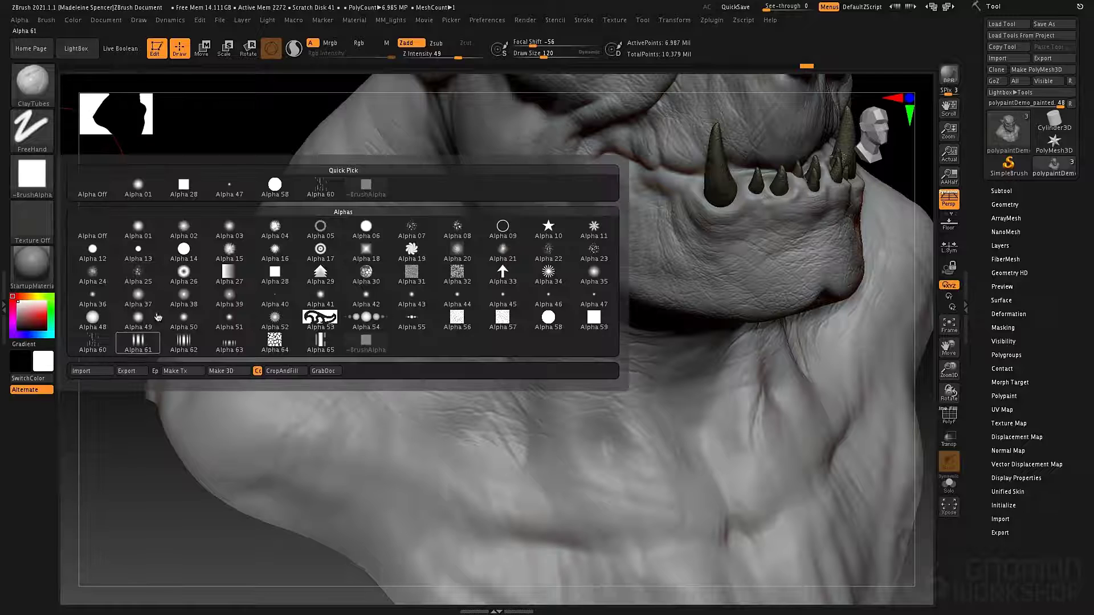
{"action": "left_click", "coordinate": [92, 342]}
{"action": "key", "text": "space"}
{"action": "left_click_drag", "start_coordinate": [450, 367], "coordinate": [466, 367]}
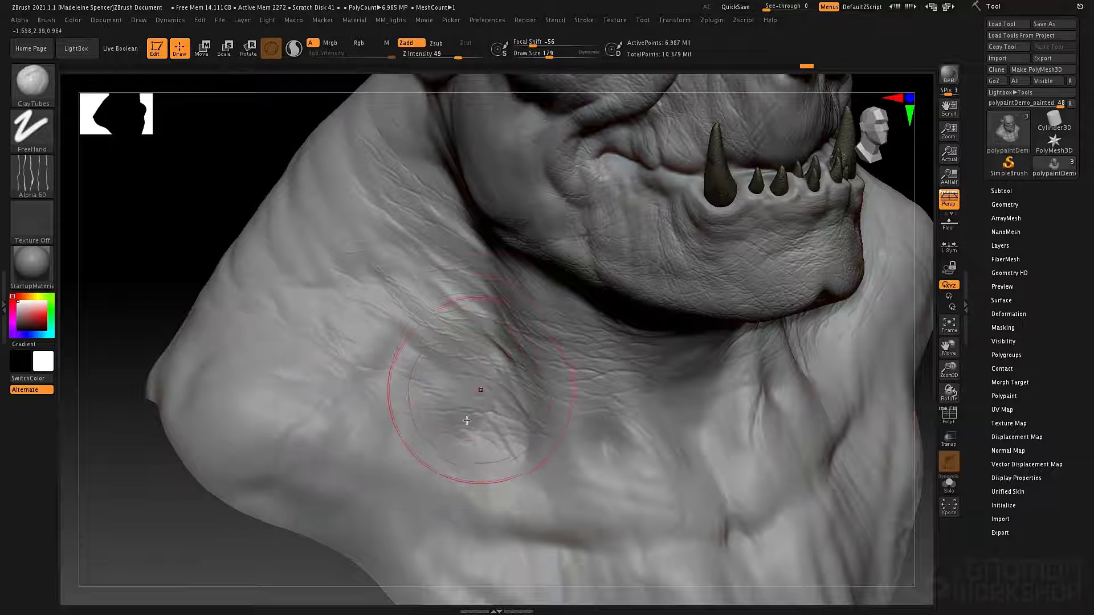
- Set the Focal Shift to 9 and stroke deep creases across the lower side of the neck
{"action": "key", "text": "space"}
{"action": "mouse_move", "coordinate": [484, 406]}
{"action": "left_mouse_down"}
{"action": "mouse_move", "coordinate": [469, 418]}
{"action": "mouse_move", "coordinate": [567, 463]}
{"action": "left_mouse_up"}
{"action": "left_click_drag", "start_coordinate": [470, 384], "coordinate": [531, 397]}
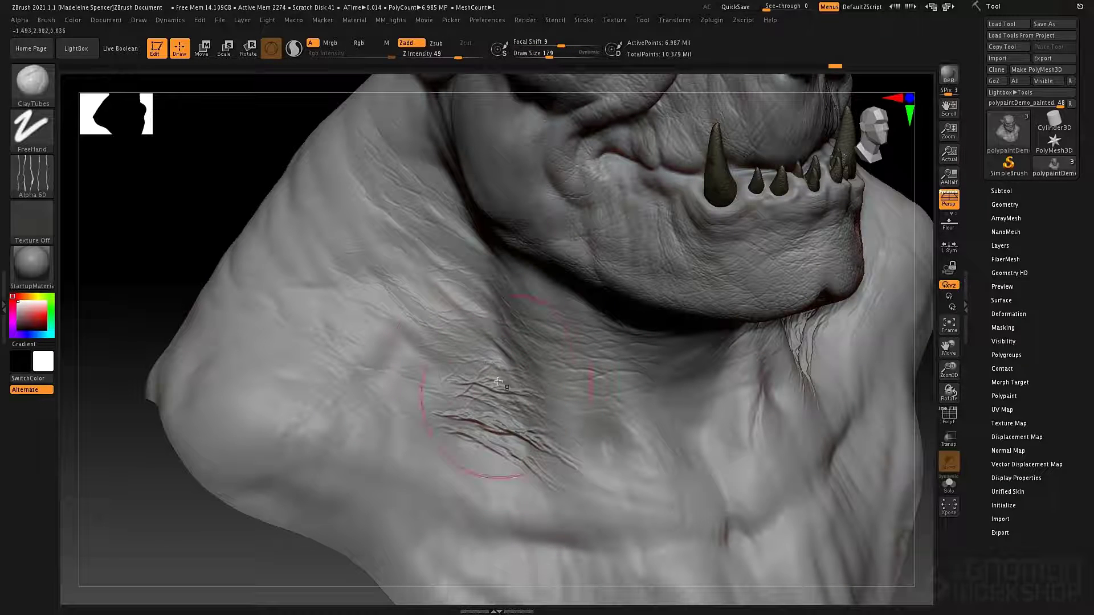
{"action": "left_click_drag", "start_coordinate": [481, 349], "coordinate": [520, 415]}
- Smooth the new creases on the side of the neck to soften them
{"action": "right_click_drag", "start_coordinate": [539, 413], "coordinate": [548, 458]}
{"action": "key", "text": "shift"}
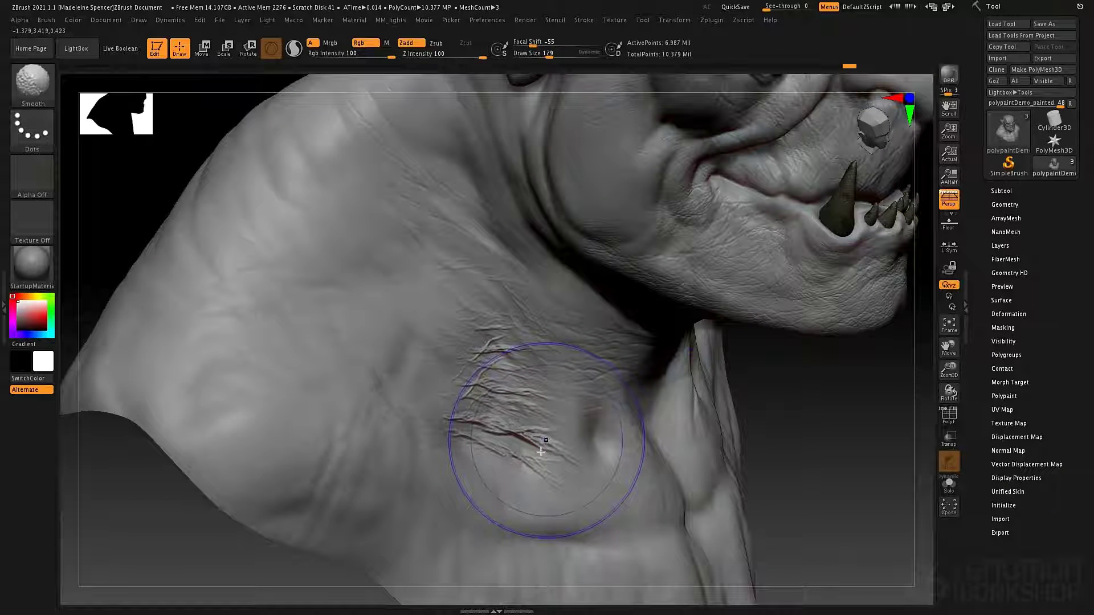
{"action": "mouse_move", "coordinate": [501, 441]}
{"action": "left_mouse_down", "text": "shift"}
{"action": "mouse_move", "coordinate": [490, 364]}
{"action": "mouse_move", "coordinate": [493, 393]}
{"action": "mouse_move", "coordinate": [501, 369]}
{"action": "left_mouse_up", "text": "shift"}
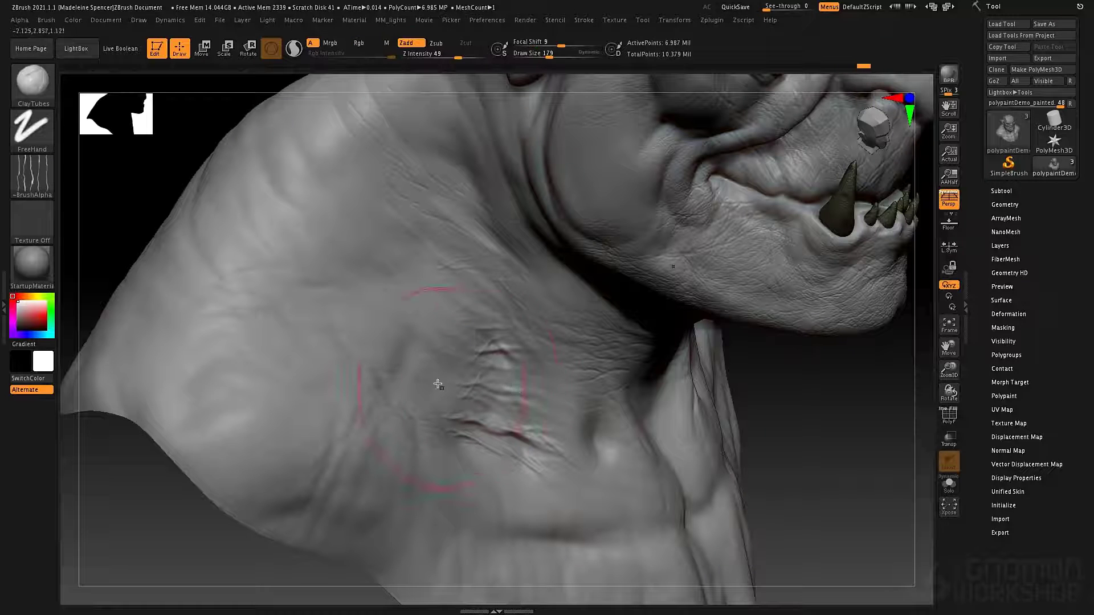
- Stroke creases across the front of the neck at Draw Size 130 and Z Intensity 18, and smooth them into the skin
{"action": "key", "text": "space"}
{"action": "left_click_drag", "start_coordinate": [536, 383], "coordinate": [533, 383]}
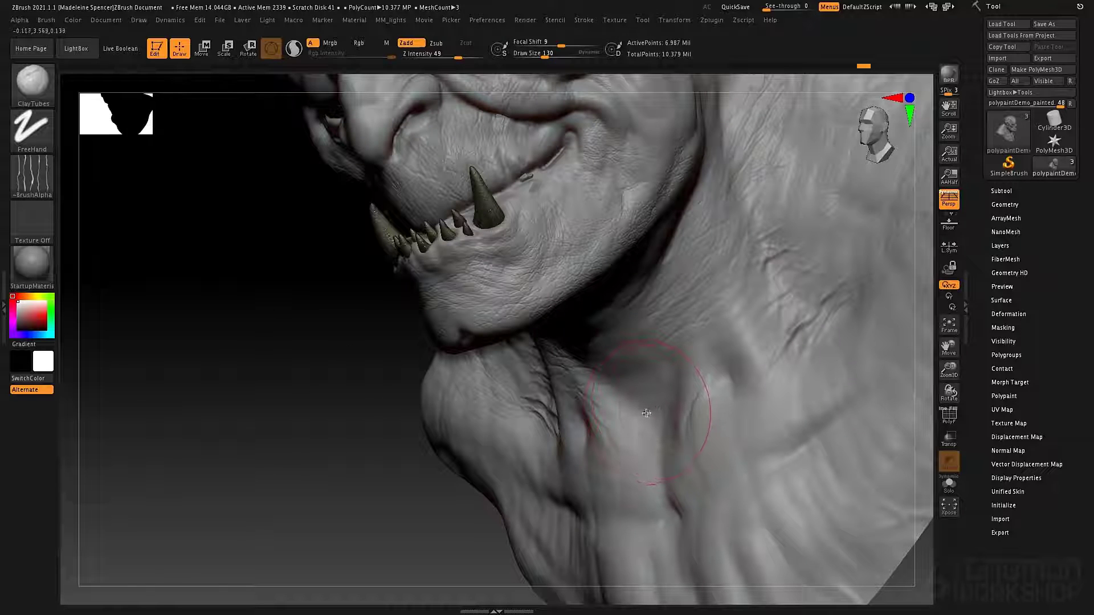
{"action": "key", "text": "space"}
{"action": "mouse_move", "coordinate": [656, 445]}
{"action": "left_mouse_down"}
{"action": "mouse_move", "coordinate": [646, 422]}
{"action": "mouse_move", "coordinate": [674, 402]}
{"action": "left_mouse_up"}
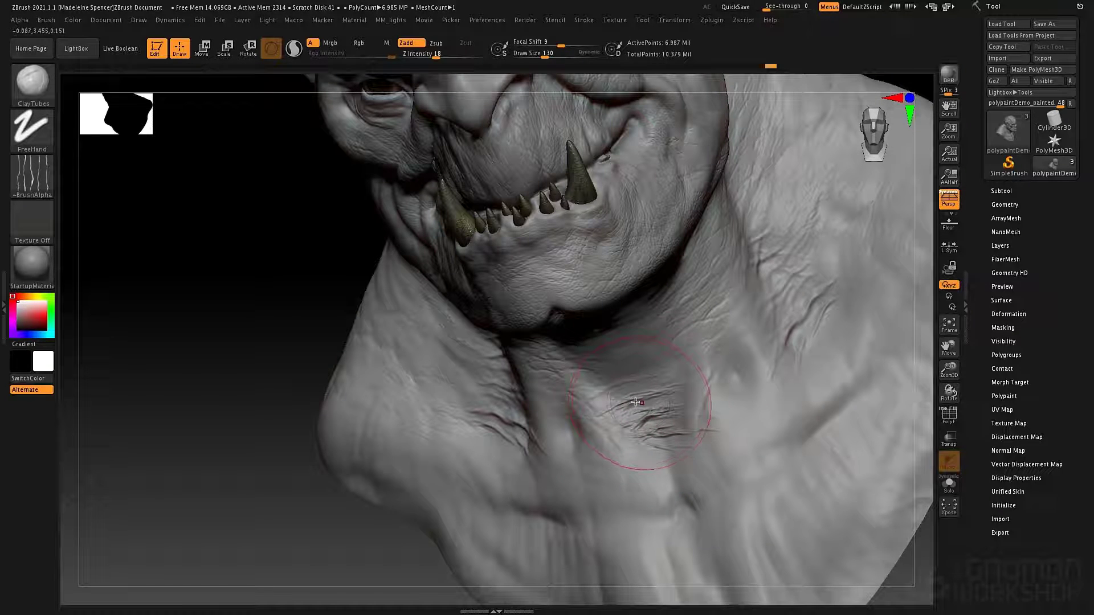
{"action": "key", "text": "shift"}
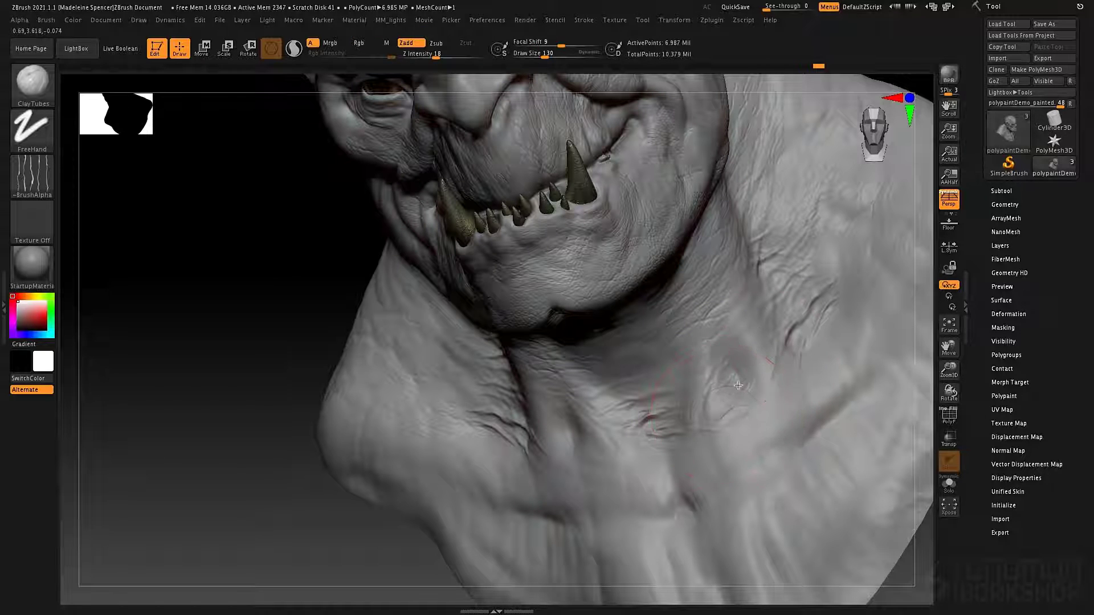
{"action": "key", "text": "shift"}
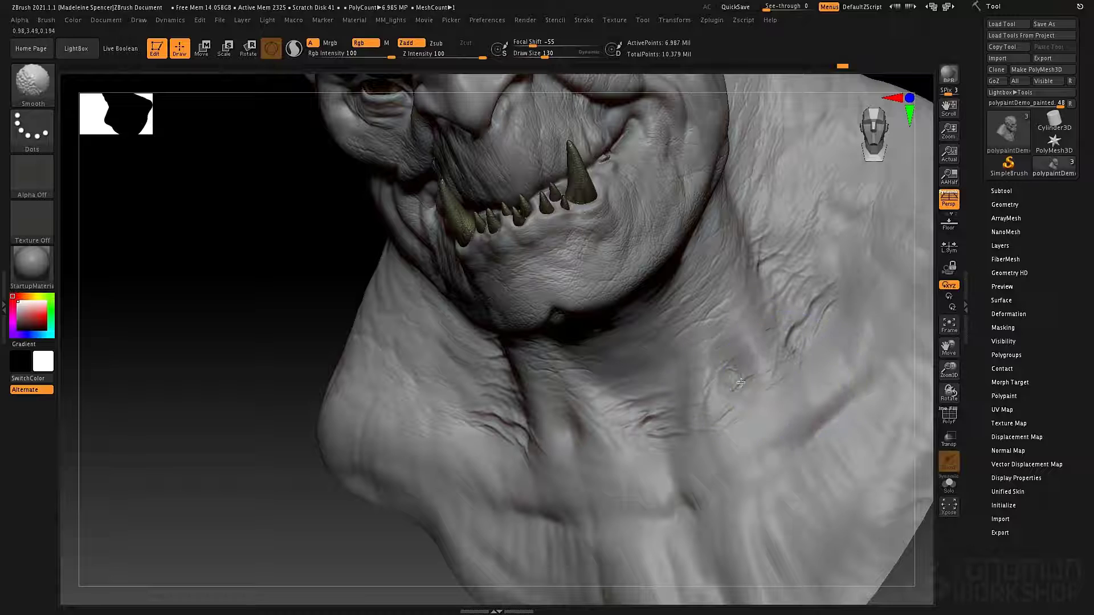
- Load Bumpy Skin2.psd from the LightBox alphas as the brush's current alpha, with the side of the head in view
{"action": "right_click_drag", "start_coordinate": [595, 393], "coordinate": [622, 280], "text": "ctrl"}
{"action": "right_click_drag", "start_coordinate": [566, 178], "coordinate": [597, 375]}
{"action": "right_click_drag", "start_coordinate": [614, 304], "coordinate": [647, 327], "text": "ctrl"}
{"action": "right_click_drag", "start_coordinate": [646, 327], "coordinate": [623, 321]}
{"action": "right_click_drag", "start_coordinate": [476, 215], "coordinate": [515, 337], "text": "alt"}
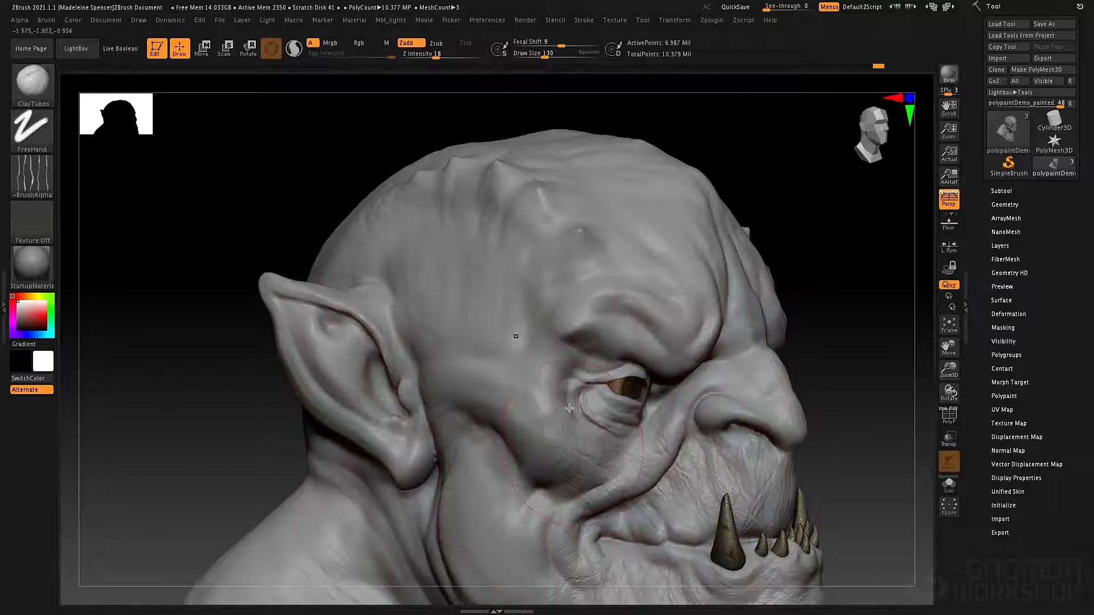
{"action": "left_click", "coordinate": [32, 176]}
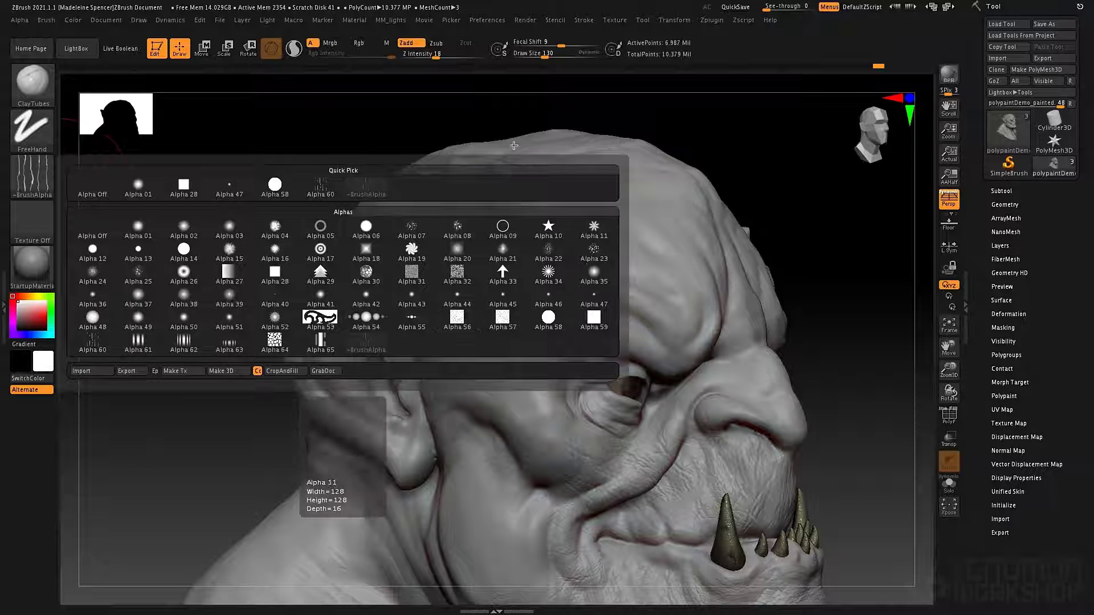
{"action": "left_click", "coordinate": [76, 48]}
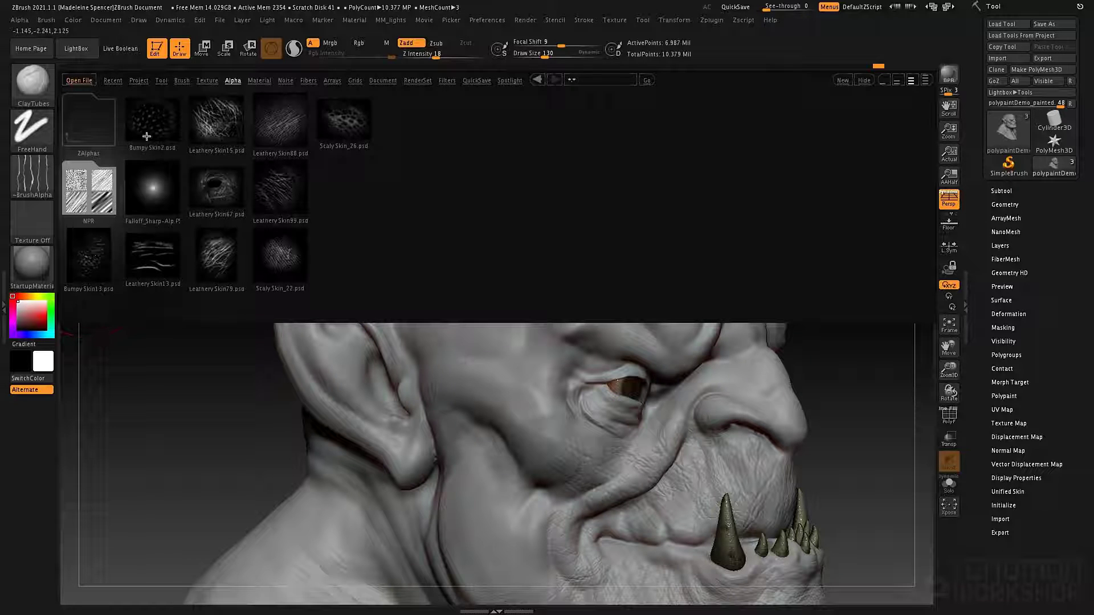
{"action": "left_click", "coordinate": [151, 118]}
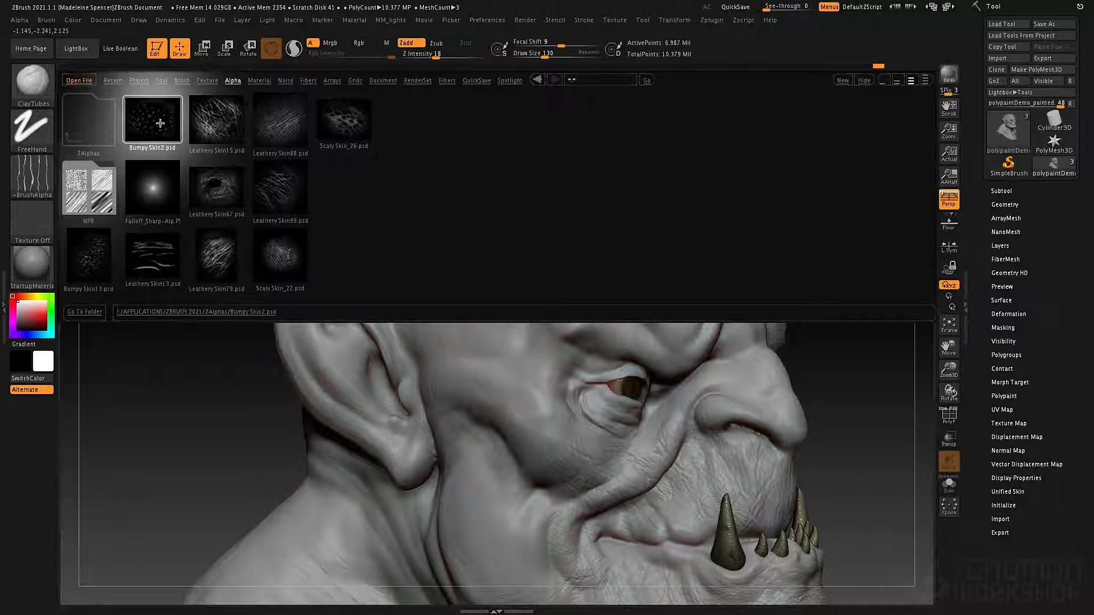
{"action": "double_click", "coordinate": [159, 123]}
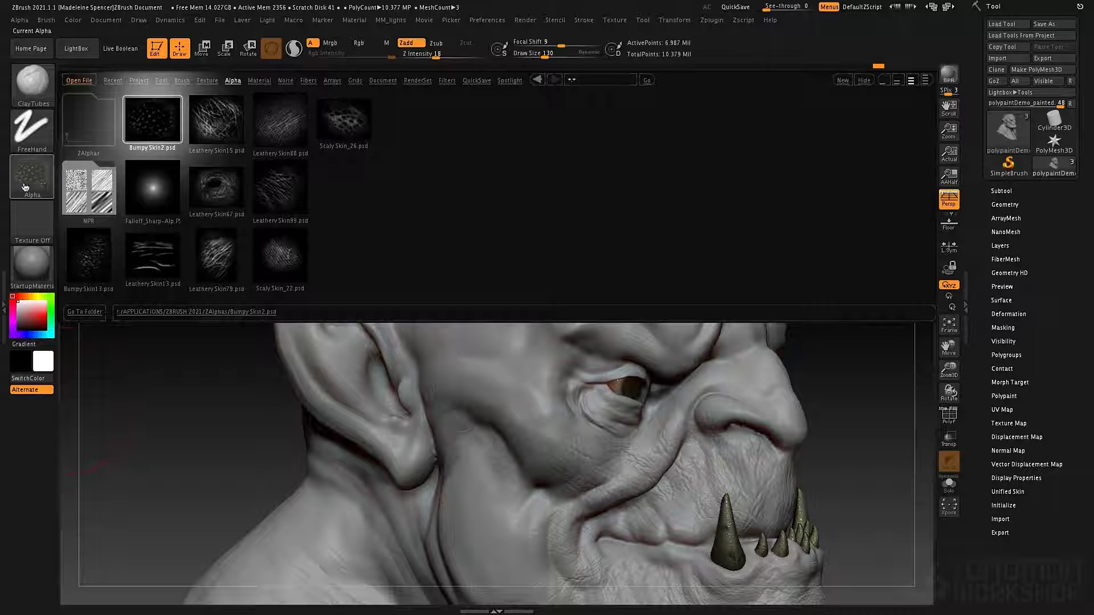
- Switch to the Standard brush and assign it the Bumpy Skin2 alpha
{"action": "left_click", "coordinate": [76, 48]}
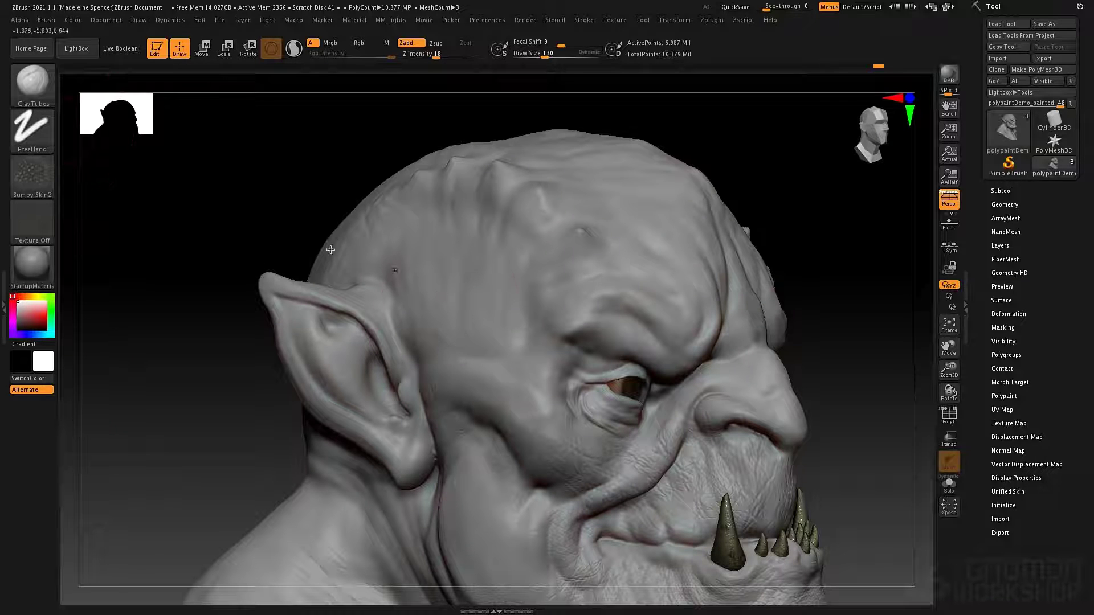
{"action": "key", "text": "b"}
{"action": "key", "text": "s"}
{"action": "key", "text": "t"}
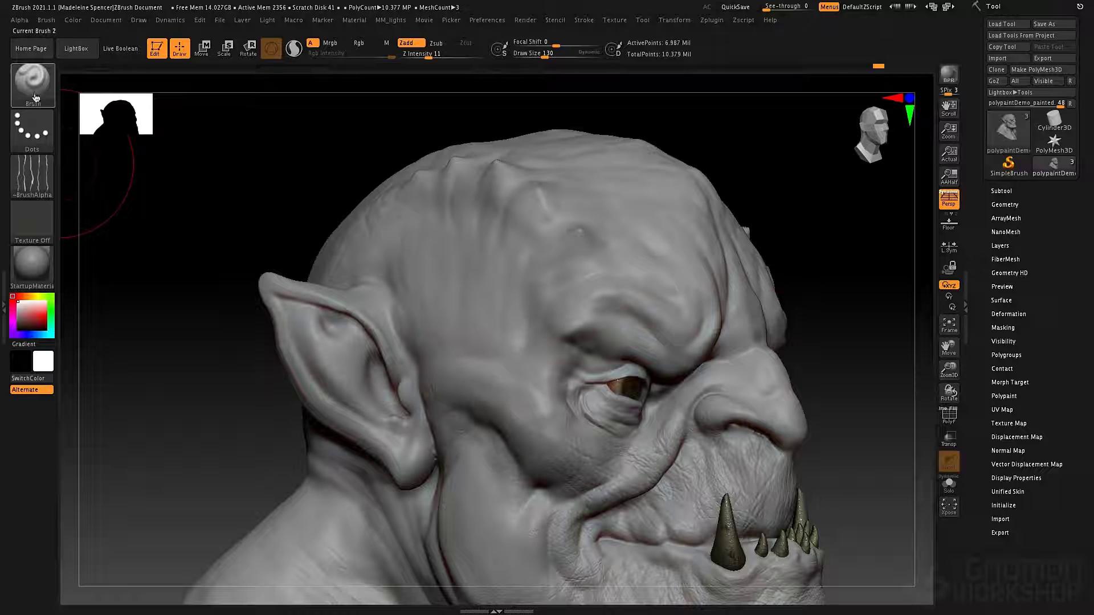
{"action": "left_click", "coordinate": [32, 176]}
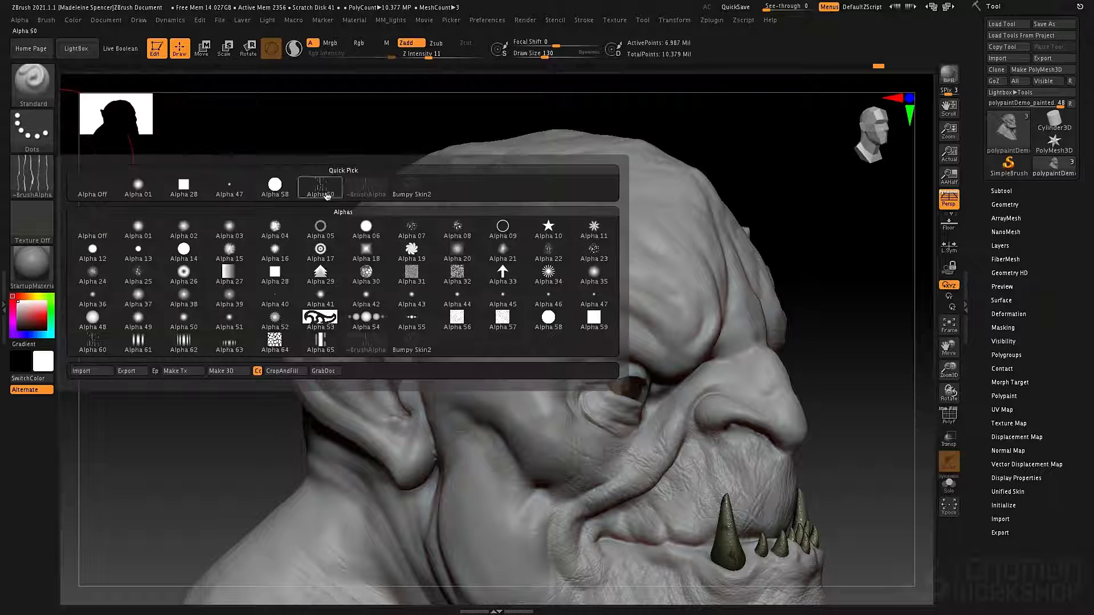
{"action": "left_click", "coordinate": [411, 187]}
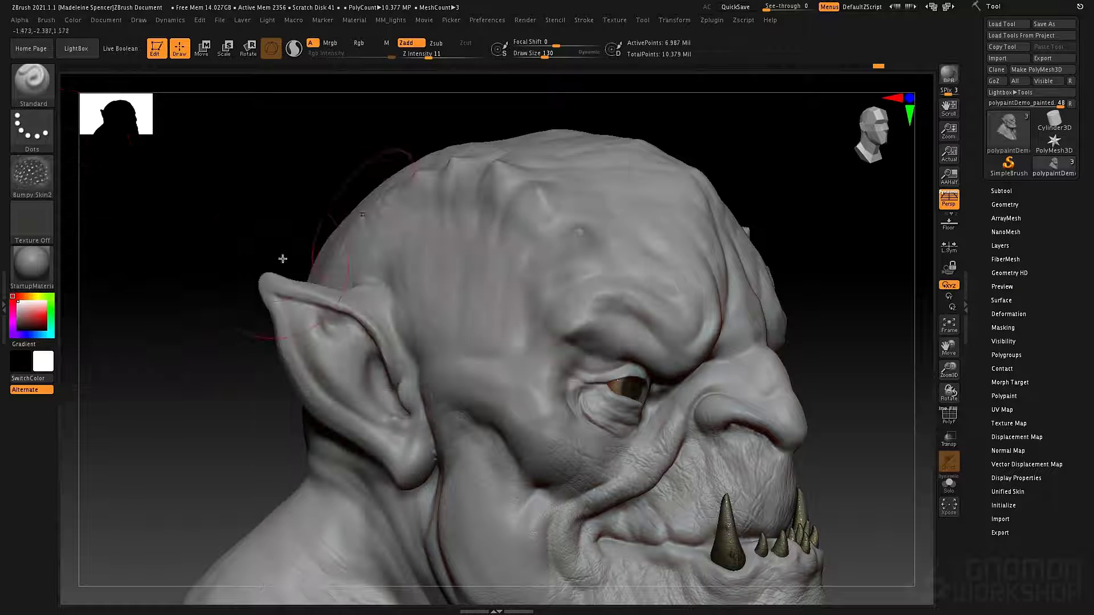
- Try stroking the bumpy skin pattern across the side of the head with Draw Size 88
{"action": "left_click", "coordinate": [32, 131]}
{"action": "key", "text": "space"}
{"action": "left_click_drag", "start_coordinate": [479, 256], "coordinate": [466, 256]}
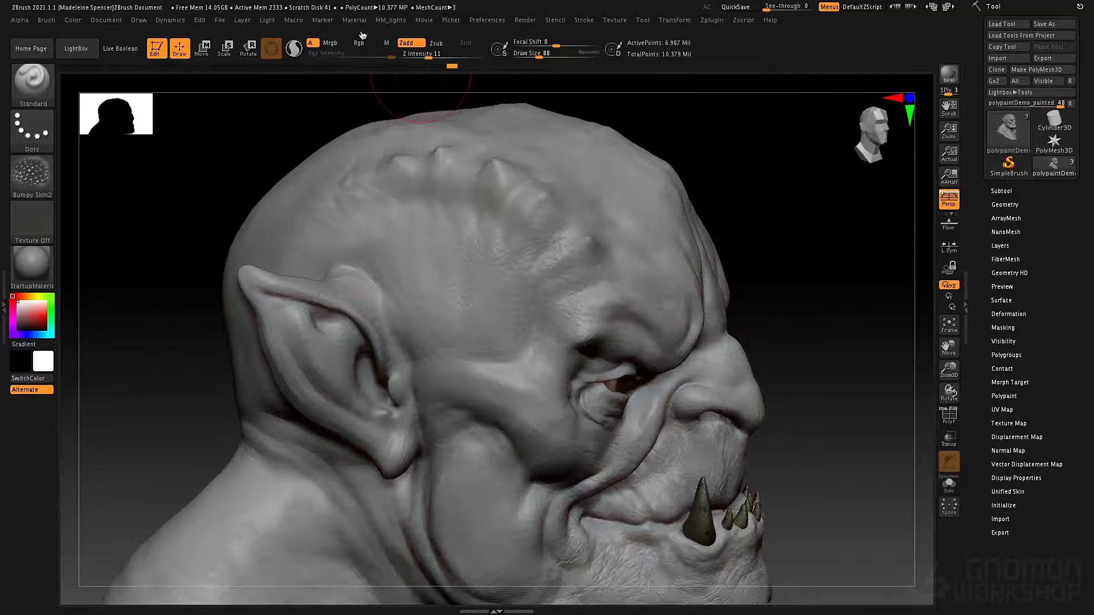
- Lower the Wax Modifiers Strength of the StartupMaterial
{"action": "left_click", "coordinate": [354, 20]}
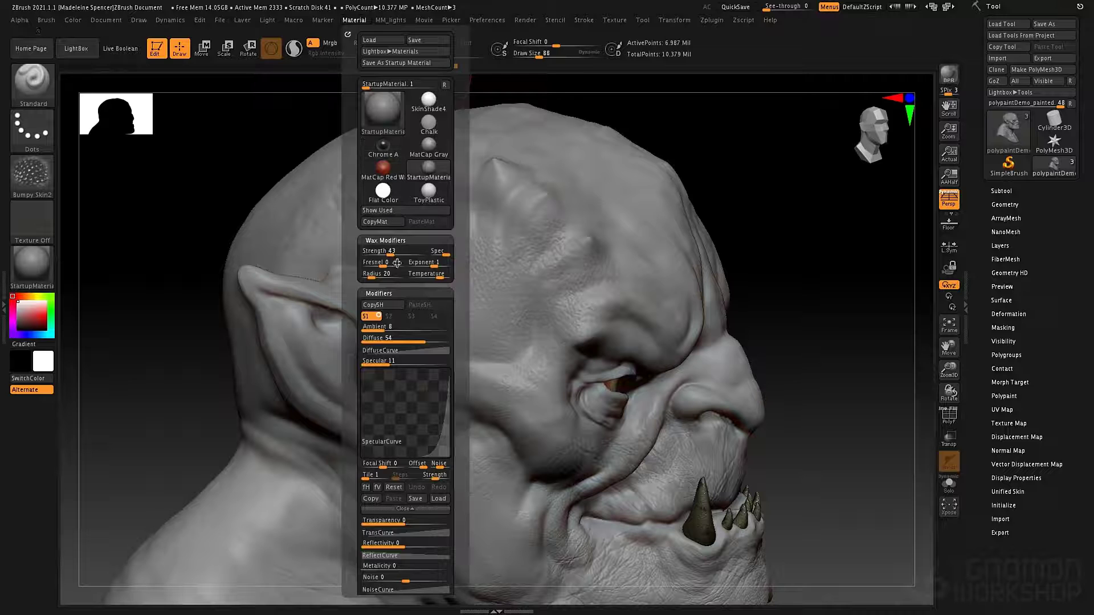
{"action": "left_click_drag", "start_coordinate": [389, 252], "coordinate": [367, 251]}
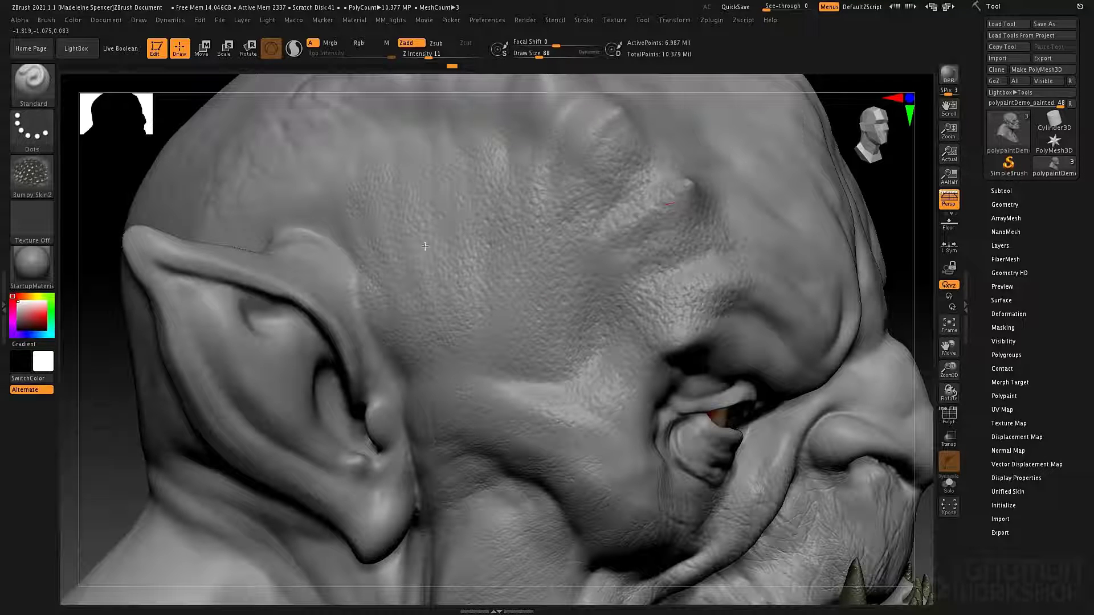
- Undo the coarse bumps, switch the stroke type to Spray, and spray finer bumps over the side of the head at Draw Size 27
{"action": "key", "text": "ctrl"}
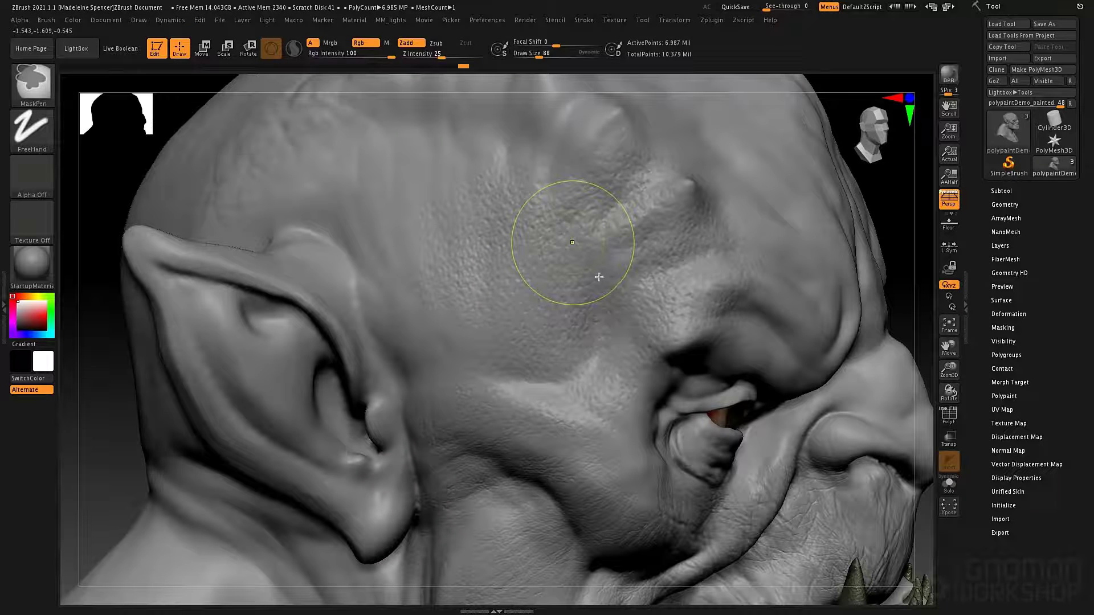
{"action": "left_click", "coordinate": [32, 131]}
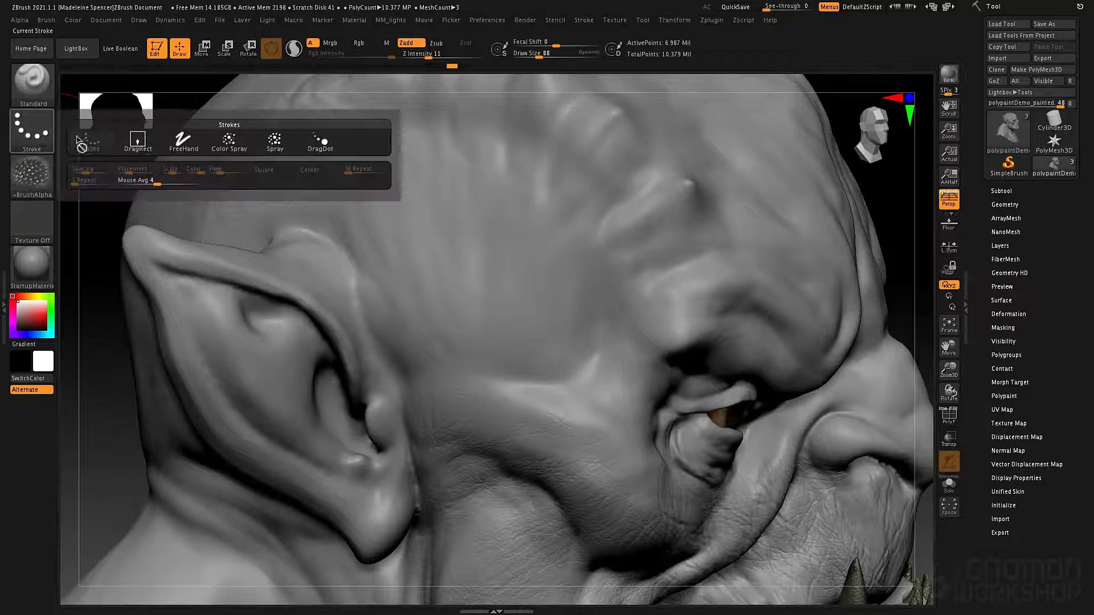
{"action": "left_click", "coordinate": [275, 141]}
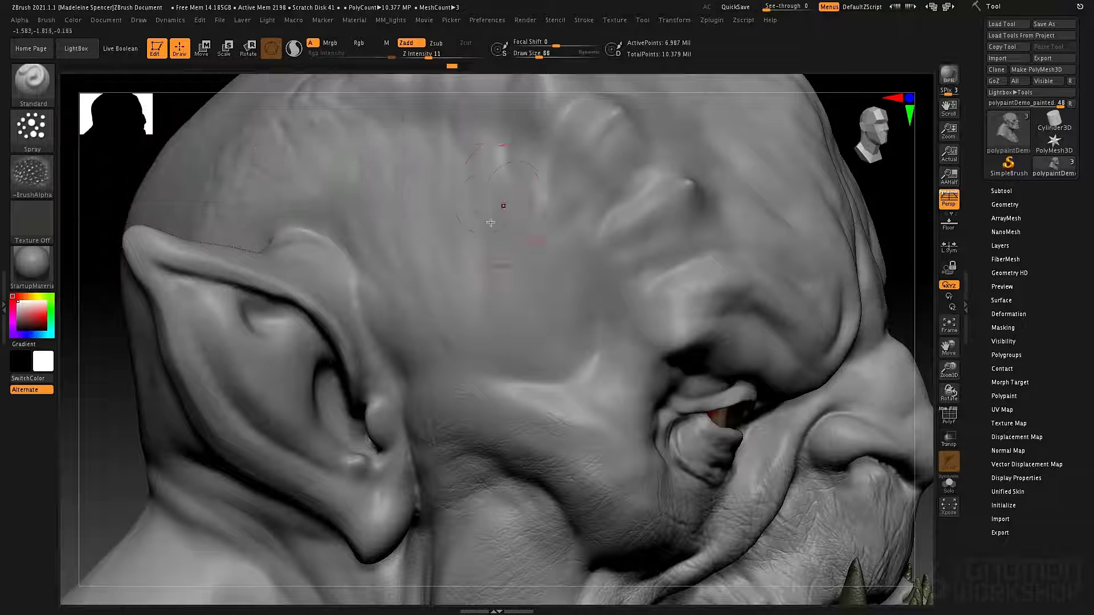
{"action": "key", "text": "space"}
{"action": "left_click_drag", "start_coordinate": [536, 208], "coordinate": [526, 208]}
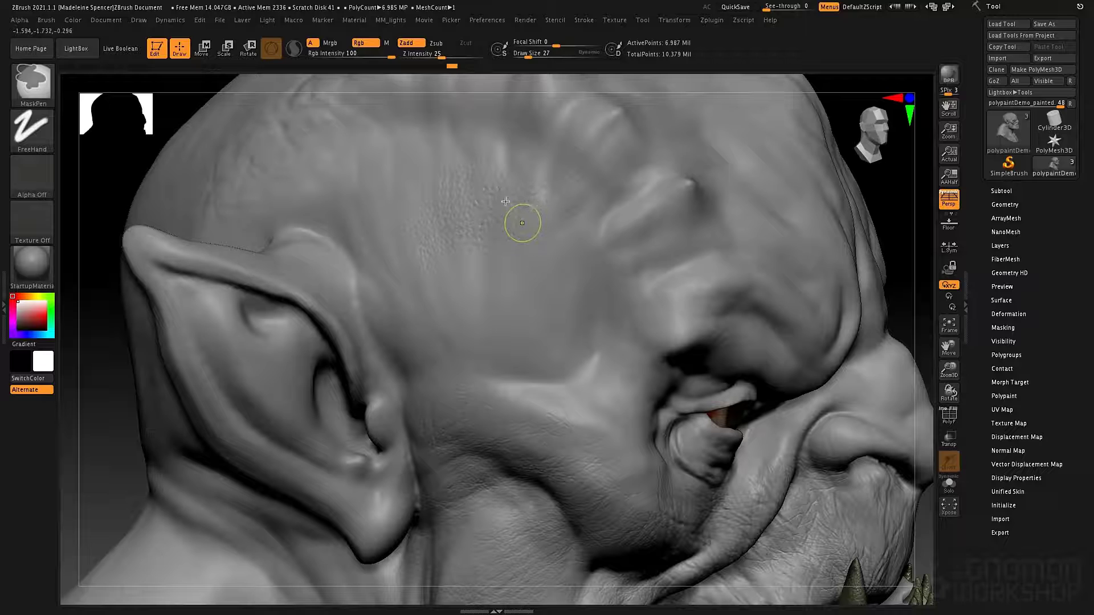
{"action": "key", "text": "ctrl+z"}
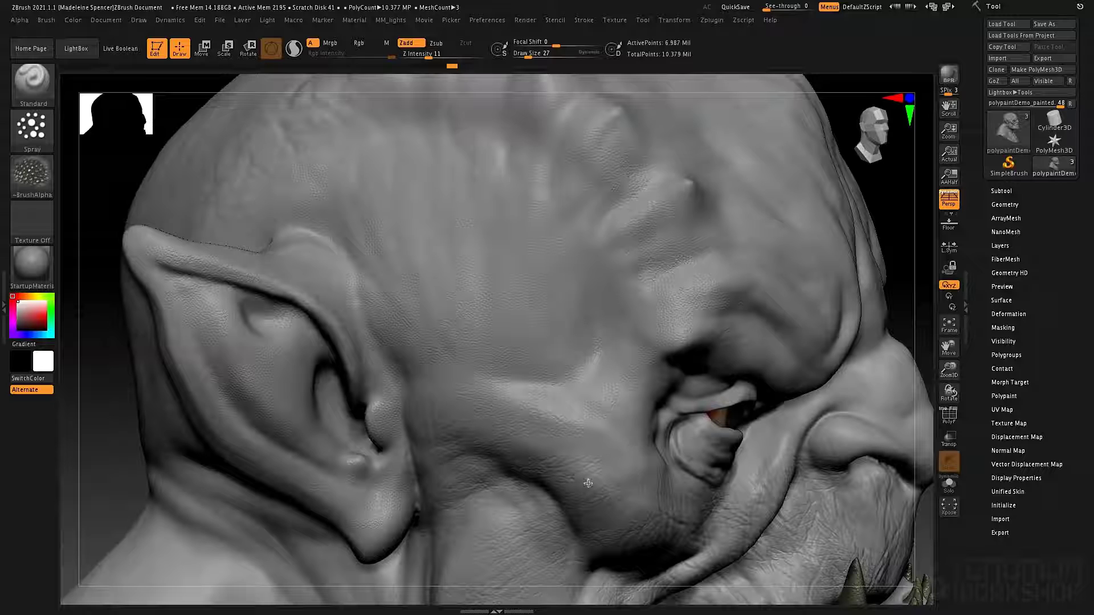
- Spray bumpy skin texture onto the side of the neck with Draw Size 80
{"action": "key", "text": "space"}
{"action": "mouse_move", "coordinate": [549, 268]}
{"action": "left_mouse_down"}
{"action": "mouse_move", "coordinate": [561, 268]}
{"action": "mouse_move", "coordinate": [495, 308]}
{"action": "mouse_move", "coordinate": [583, 301]}
{"action": "mouse_move", "coordinate": [541, 348]}
{"action": "mouse_move", "coordinate": [496, 296]}
{"action": "left_mouse_up"}
{"action": "right_click_drag", "start_coordinate": [502, 439], "coordinate": [524, 199], "text": "ctrl"}
{"action": "key", "text": "ctrl"}
{"action": "right_click_drag", "start_coordinate": [521, 522], "coordinate": [465, 331], "text": "alt"}
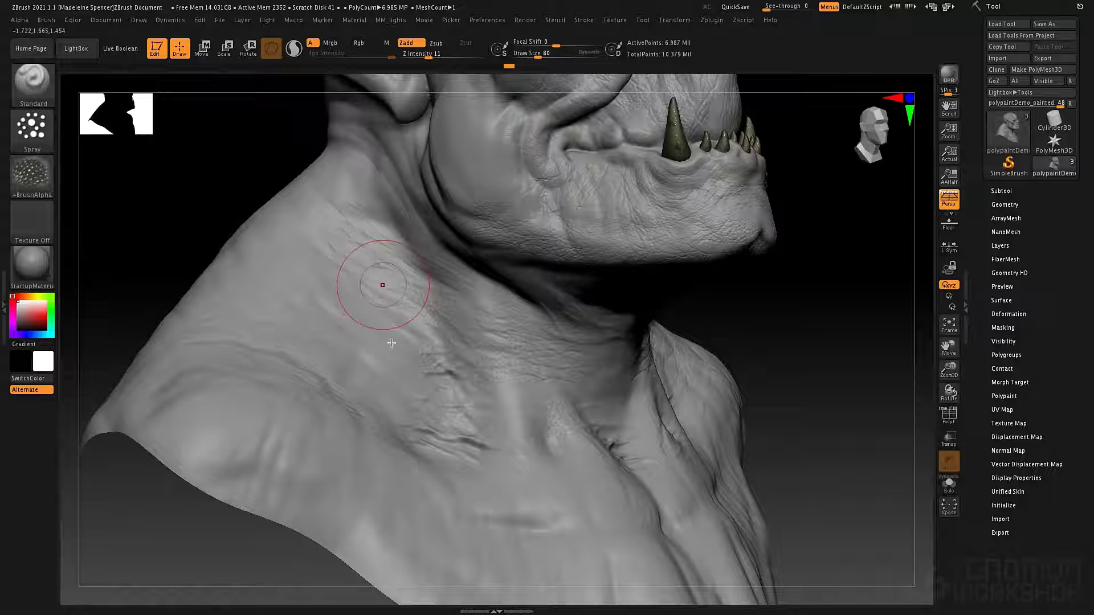
{"action": "right_click_drag", "start_coordinate": [458, 329], "coordinate": [516, 261], "text": "ctrl"}
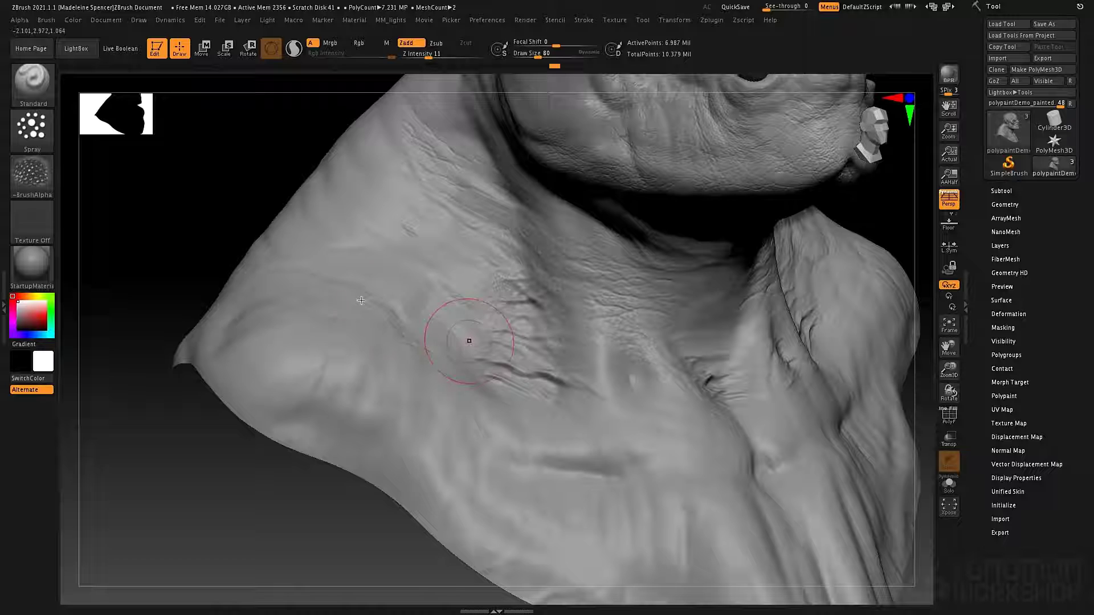
- Replace the brush's alpha with Alpha 57
{"action": "left_click", "coordinate": [32, 176]}
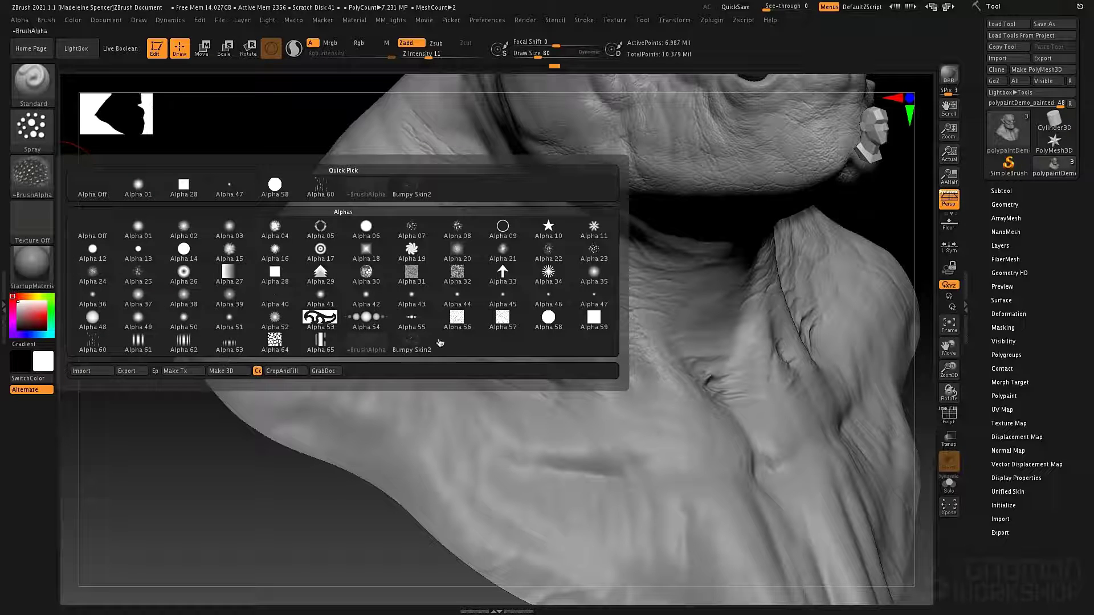
{"action": "left_click", "coordinate": [593, 317]}
{"action": "mouse_move", "coordinate": [35, 191]}
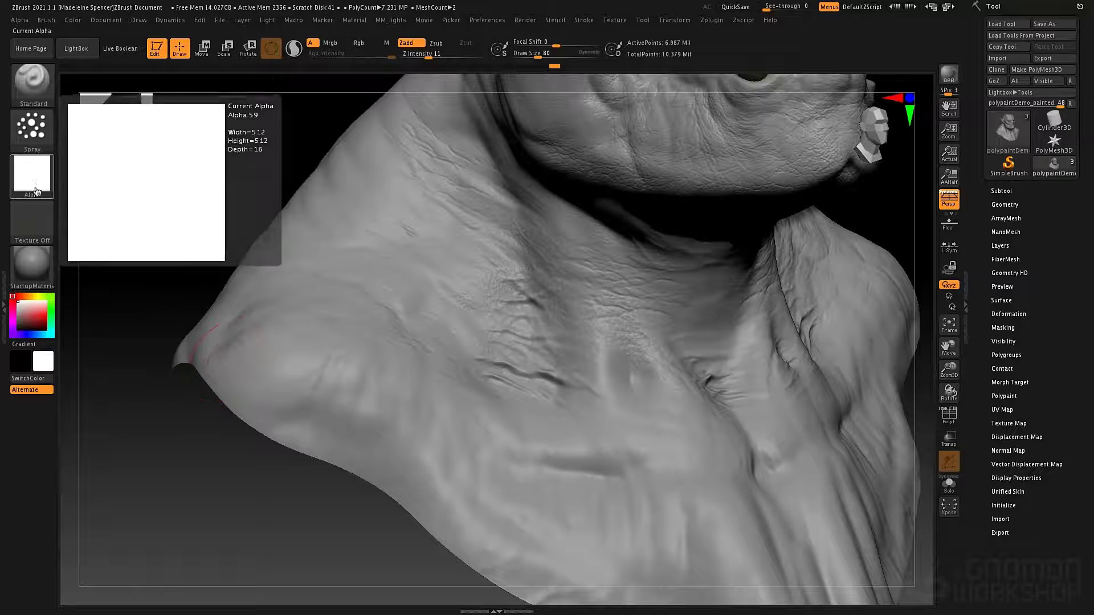
{"action": "left_click", "coordinate": [31, 190]}
{"action": "left_click", "coordinate": [35, 195]}
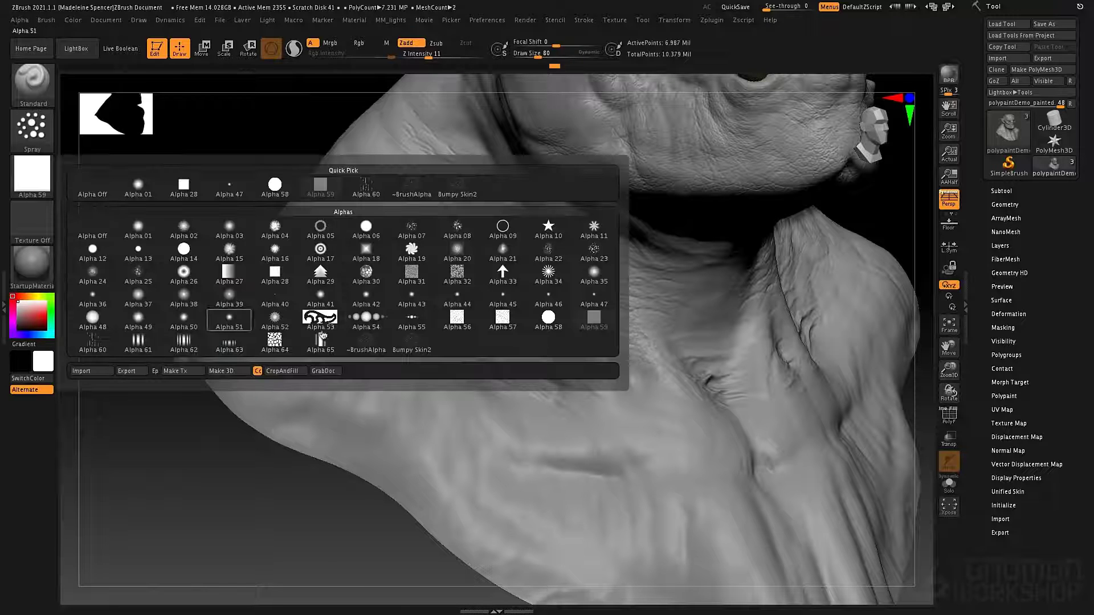
{"action": "left_click", "coordinate": [501, 320]}
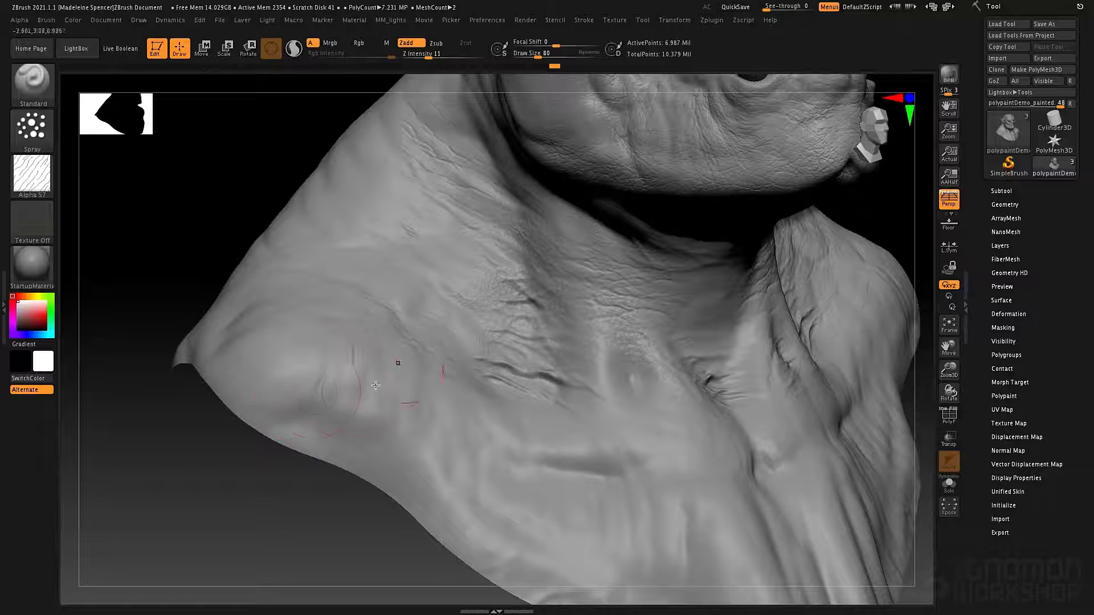
- Try spraying the Alpha 57 pattern across the shoulder and upper chest
{"action": "left_click_drag", "start_coordinate": [332, 338], "coordinate": [414, 405]}
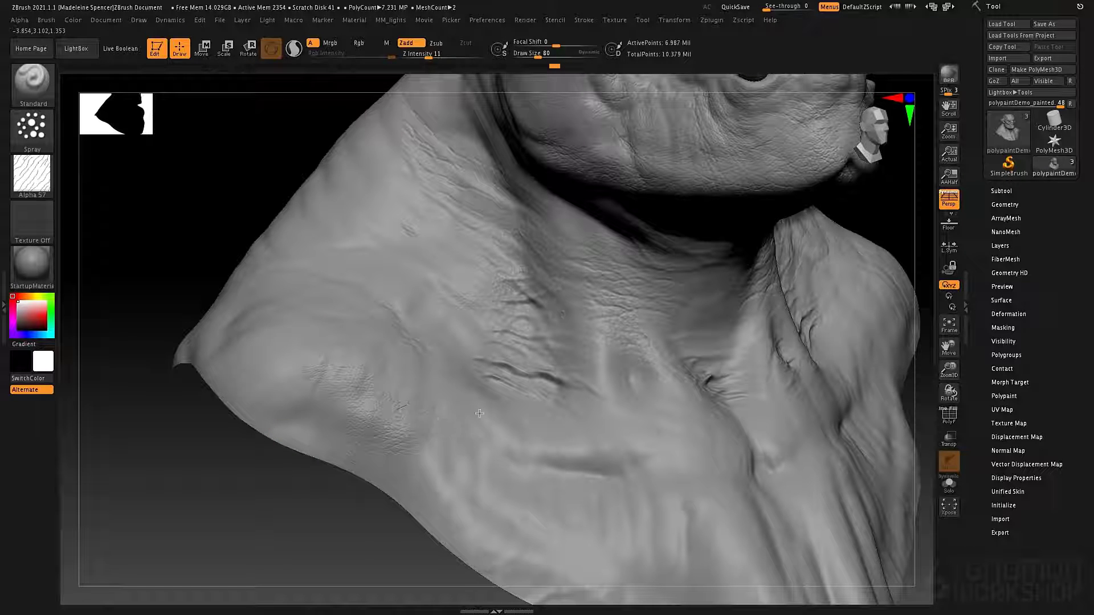
{"action": "mouse_move", "coordinate": [510, 455]}
{"action": "left_mouse_down"}
{"action": "mouse_move", "coordinate": [556, 468]}
{"action": "mouse_move", "coordinate": [552, 544]}
{"action": "mouse_move", "coordinate": [581, 561]}
{"action": "left_mouse_up"}
{"action": "key", "text": "ctrl"}
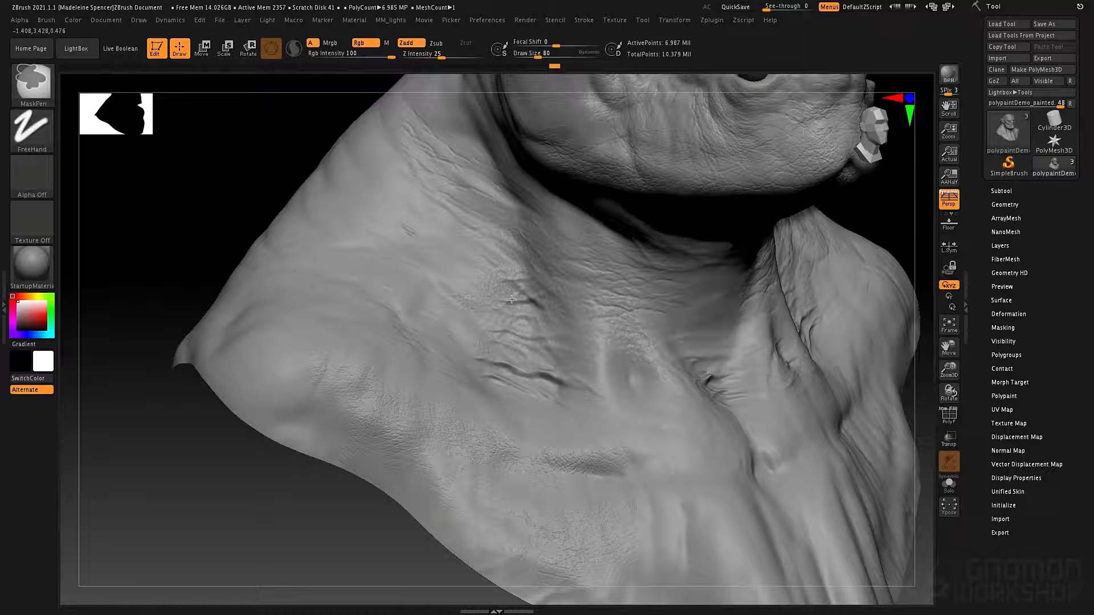
- Invert the current alpha and spray the fine line pattern over the shoulder and chest
{"action": "left_click", "coordinate": [20, 20]}
{"action": "mouse_move", "coordinate": [79, 110]}
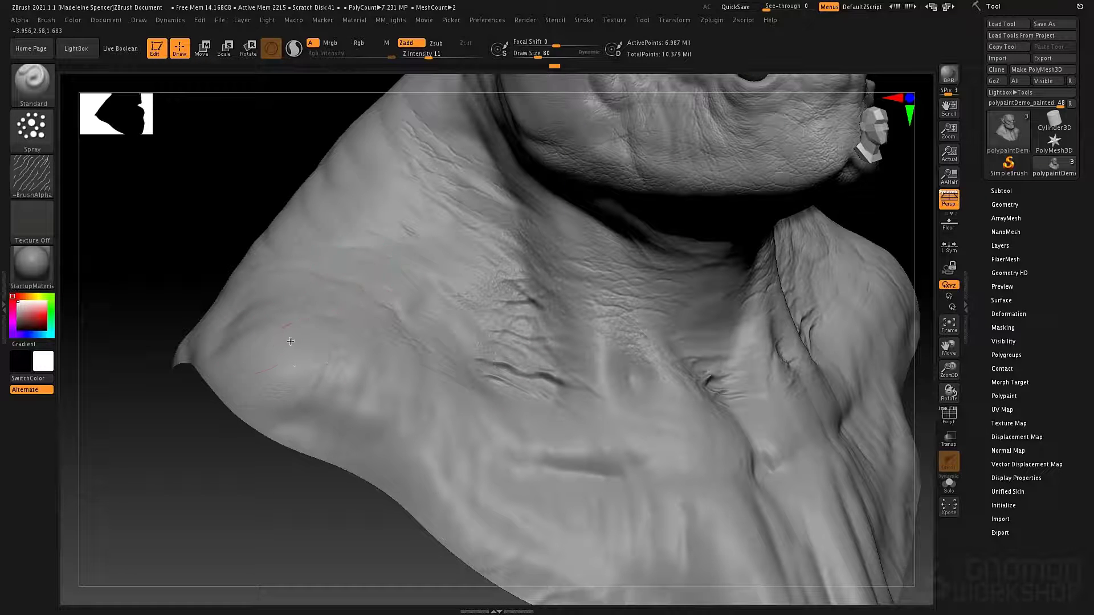
{"action": "left_click_drag", "start_coordinate": [450, 481], "coordinate": [516, 535]}
{"action": "left_click_drag", "start_coordinate": [601, 538], "coordinate": [590, 510]}
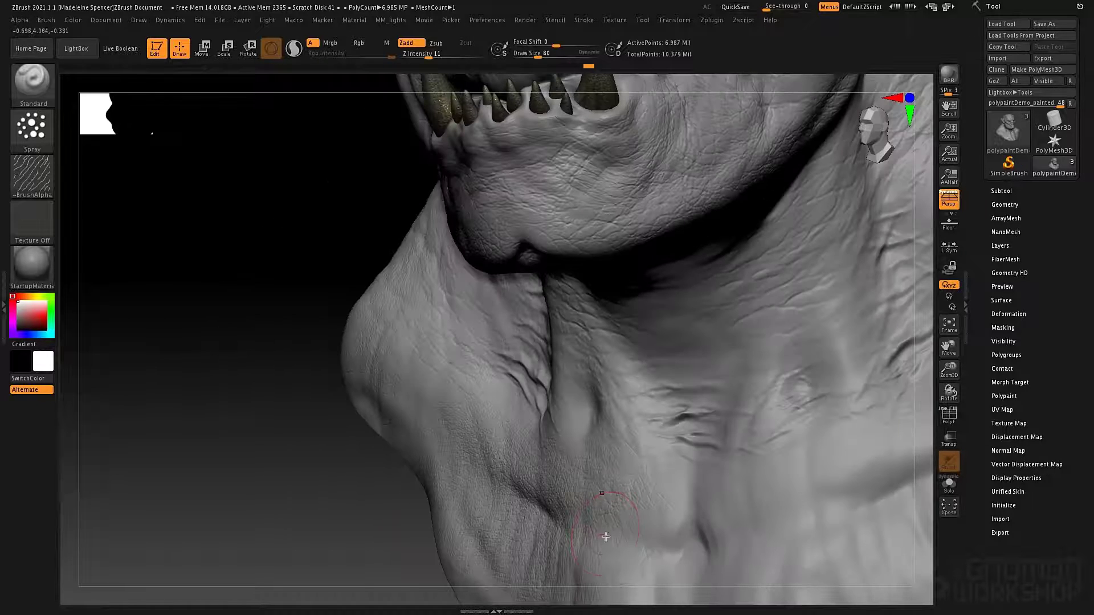
- Undo the strokes made with the inverted alpha on the shoulder and chest
{"action": "key", "text": "ctrl"}
{"action": "key", "text": "ctrl+z"}
{"action": "key", "text": "ctrl"}
{"action": "key", "text": "ctrl"}
{"action": "key", "text": "ctrl"}
{"action": "key", "text": "ctrl"}
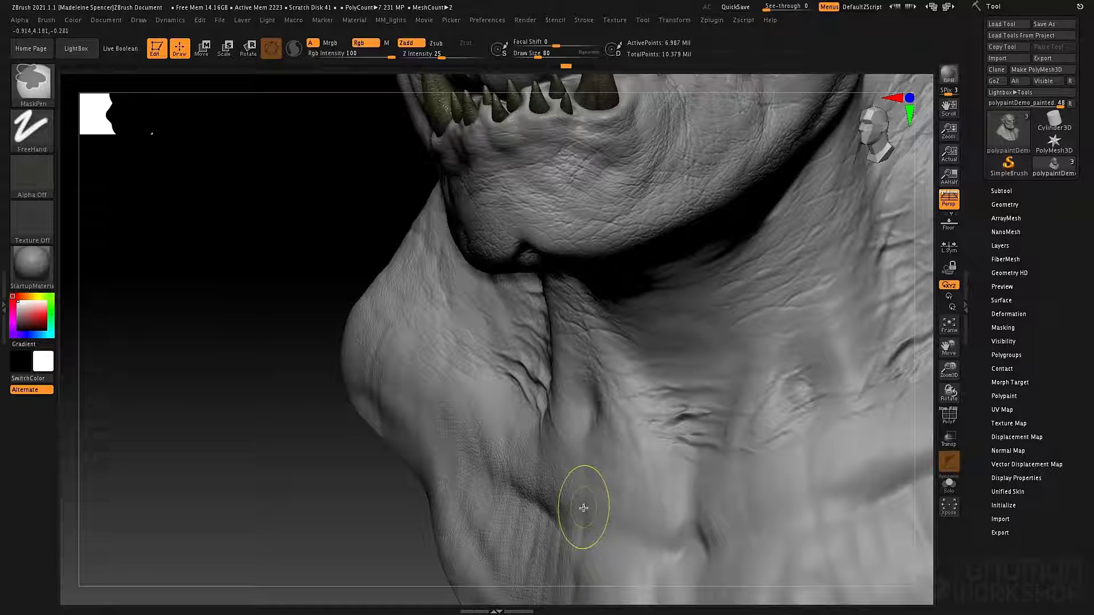
{"action": "key", "text": "ctrl"}
{"action": "key", "text": "ctrl"}
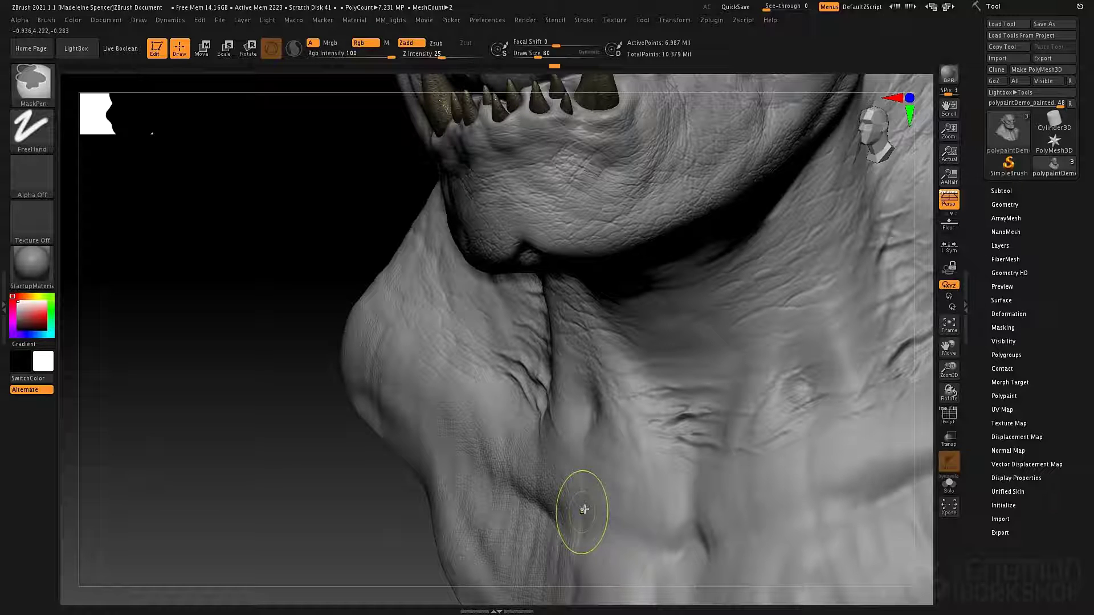
{"action": "key", "text": "ctrl"}
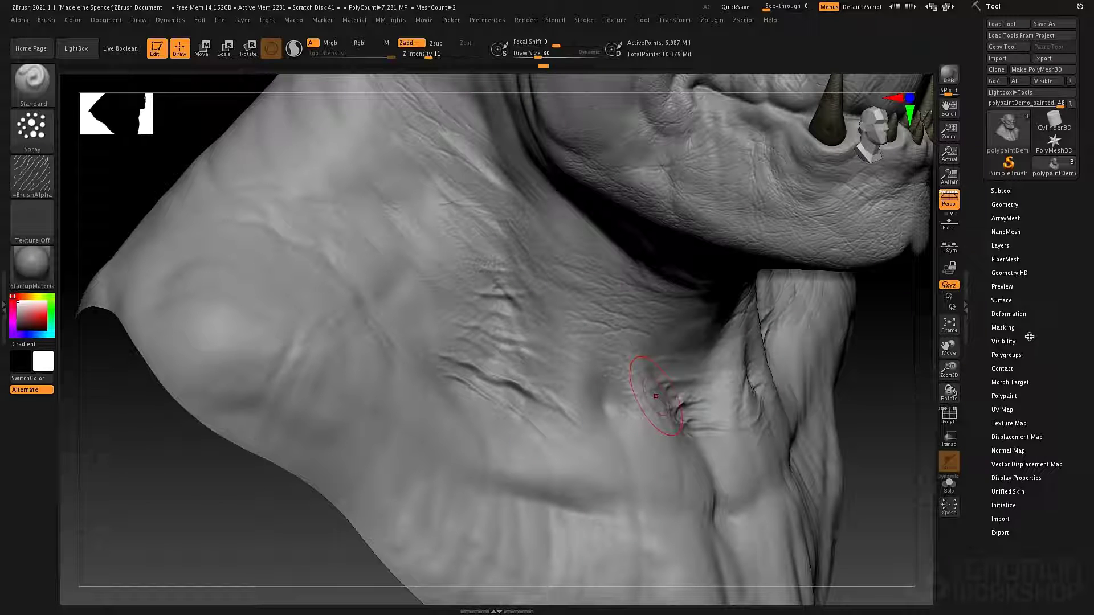
- Store the current shape of the mesh as a morph target
{"action": "left_click", "coordinate": [1031, 204]}
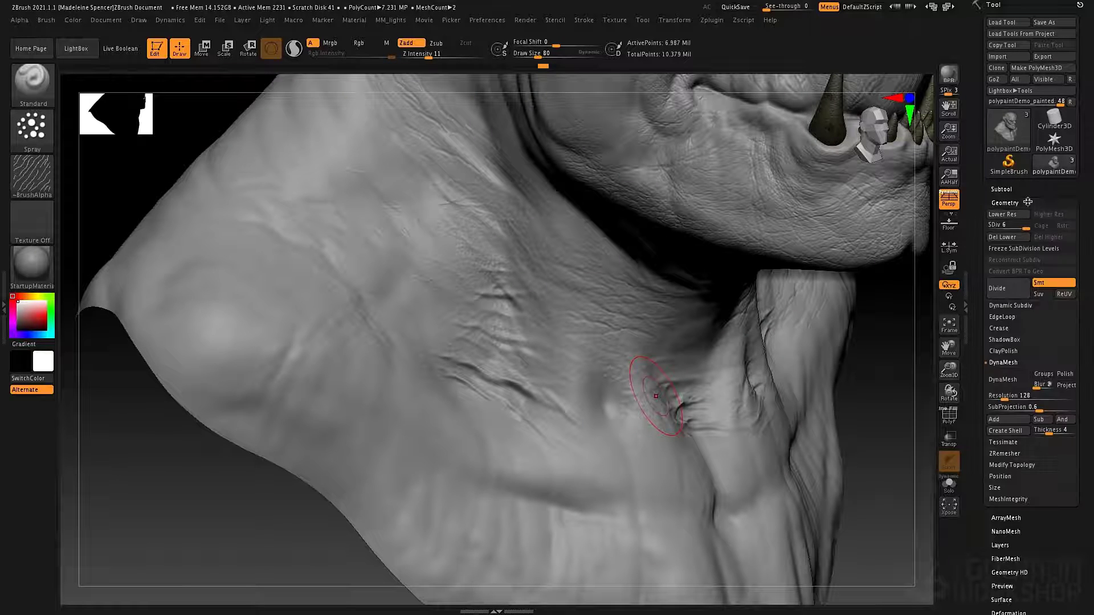
{"action": "left_click", "coordinate": [1029, 201]}
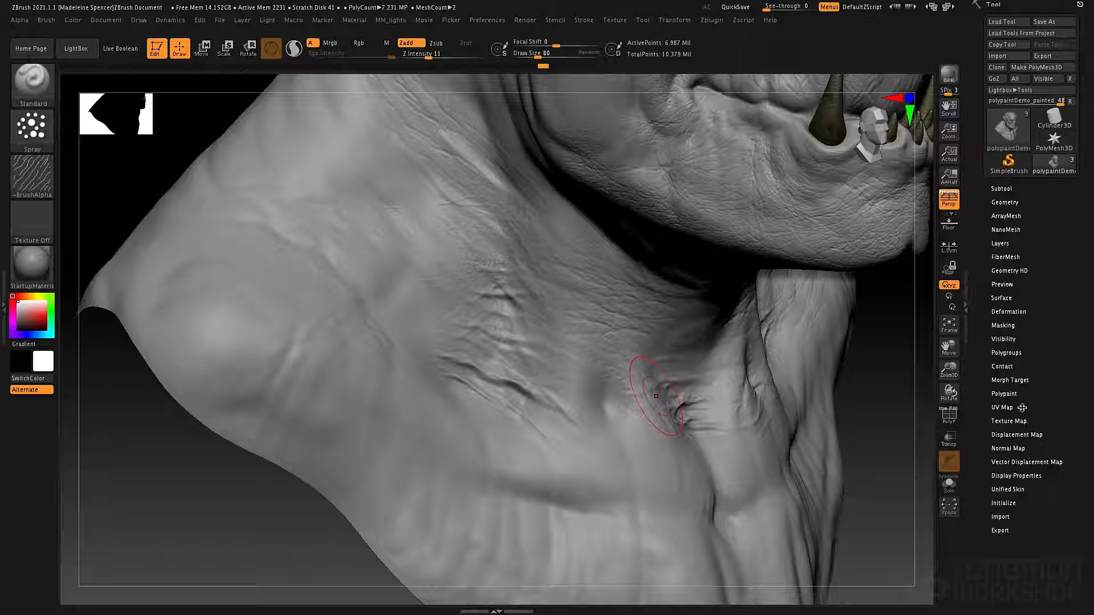
{"action": "left_click", "coordinate": [1022, 378]}
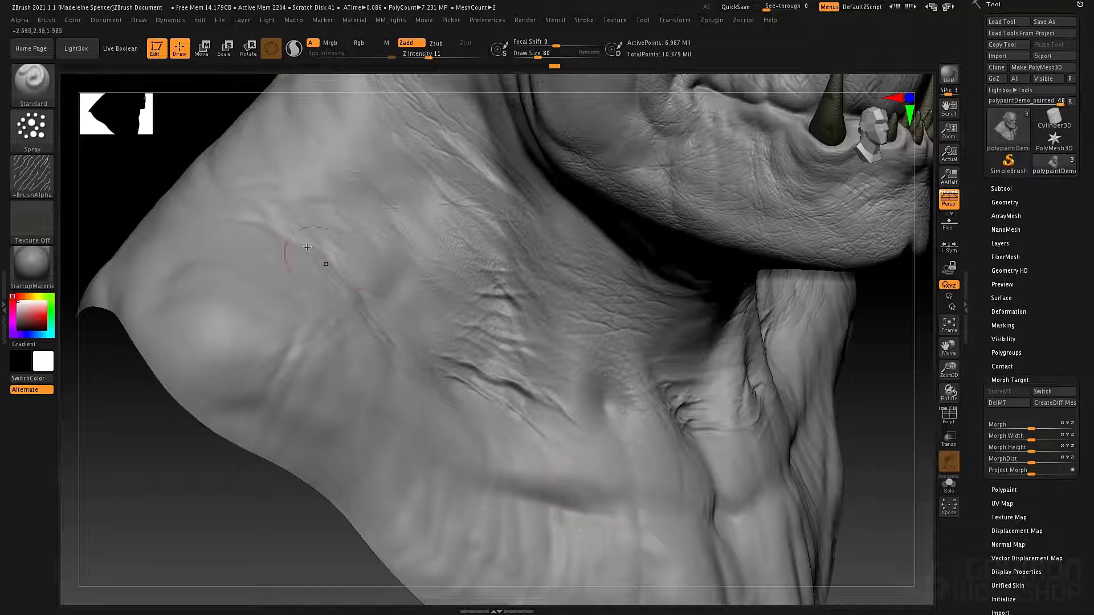
- Try pulling a bulge out of the upper shoulder with the Move brush at Draw Size 179
{"action": "key", "text": "b"}
{"action": "key", "text": "m"}
{"action": "key", "text": "v"}
{"action": "key", "text": "space"}
{"action": "mouse_move", "coordinate": [206, 190]}
{"action": "left_mouse_down"}
{"action": "mouse_move", "coordinate": [221, 188]}
{"action": "mouse_move", "coordinate": [171, 151]}
{"action": "left_mouse_up"}
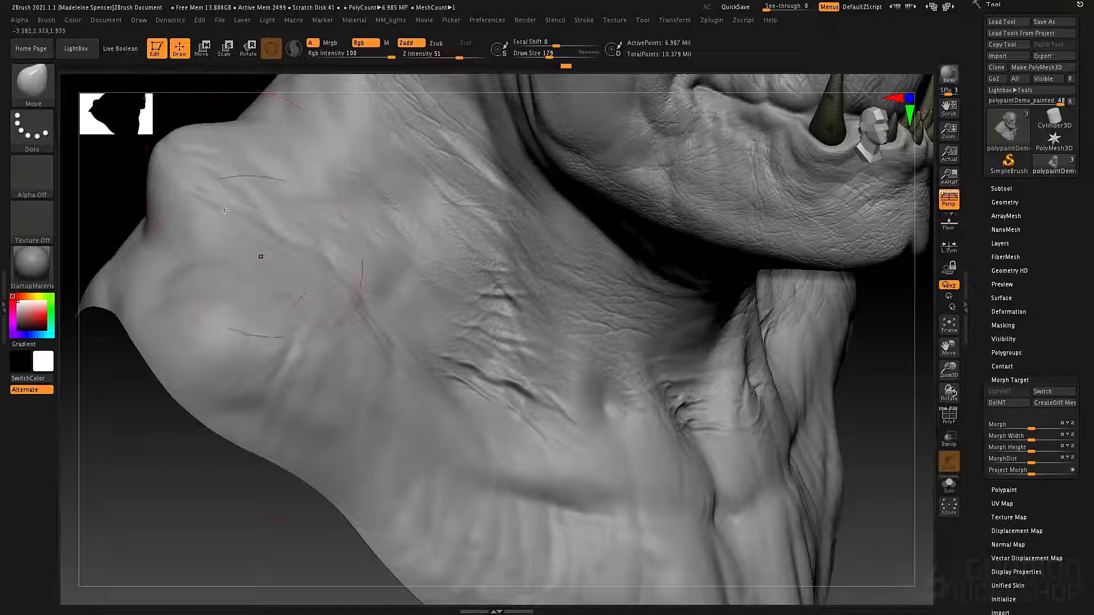
- Switch the geometry back to the stored morph target
{"action": "left_click", "coordinate": [1063, 396]}
{"action": "left_click", "coordinate": [1060, 396]}
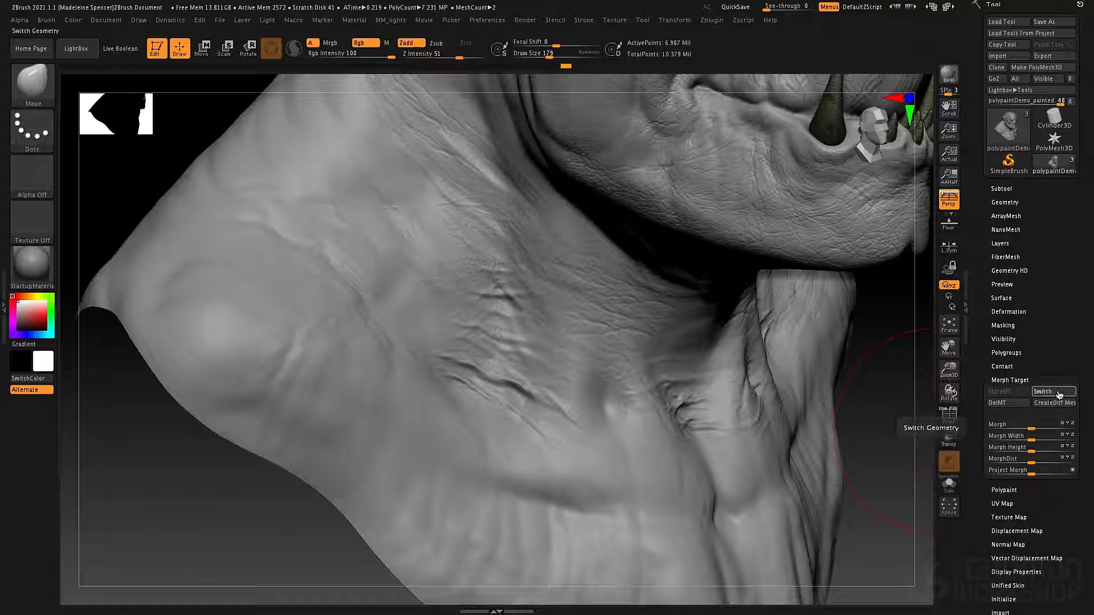
{"action": "left_click", "coordinate": [1059, 396]}
{"action": "left_click", "coordinate": [1030, 401]}
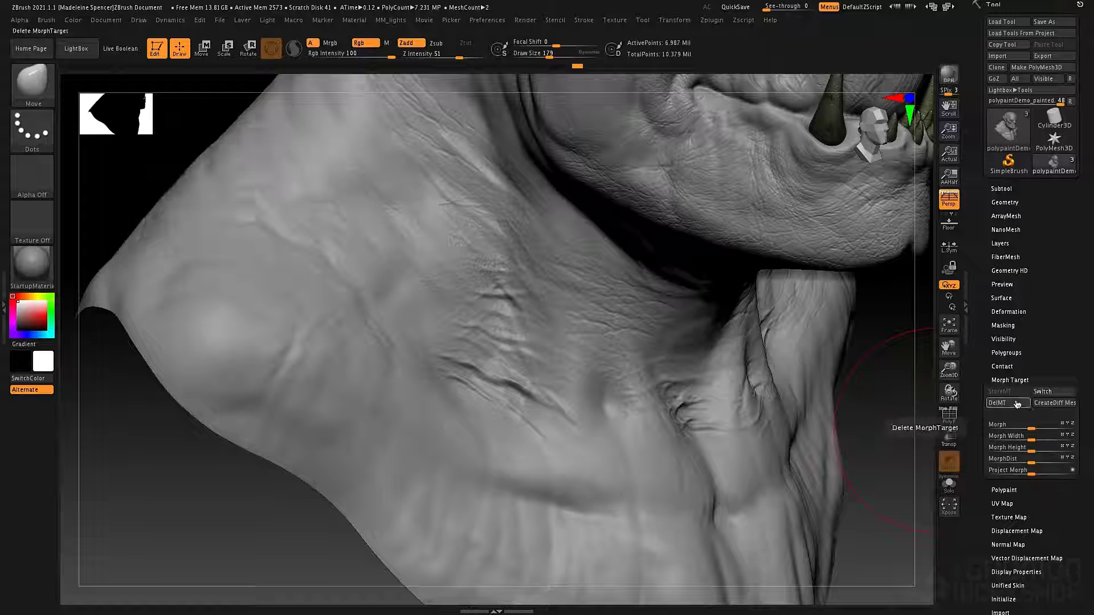
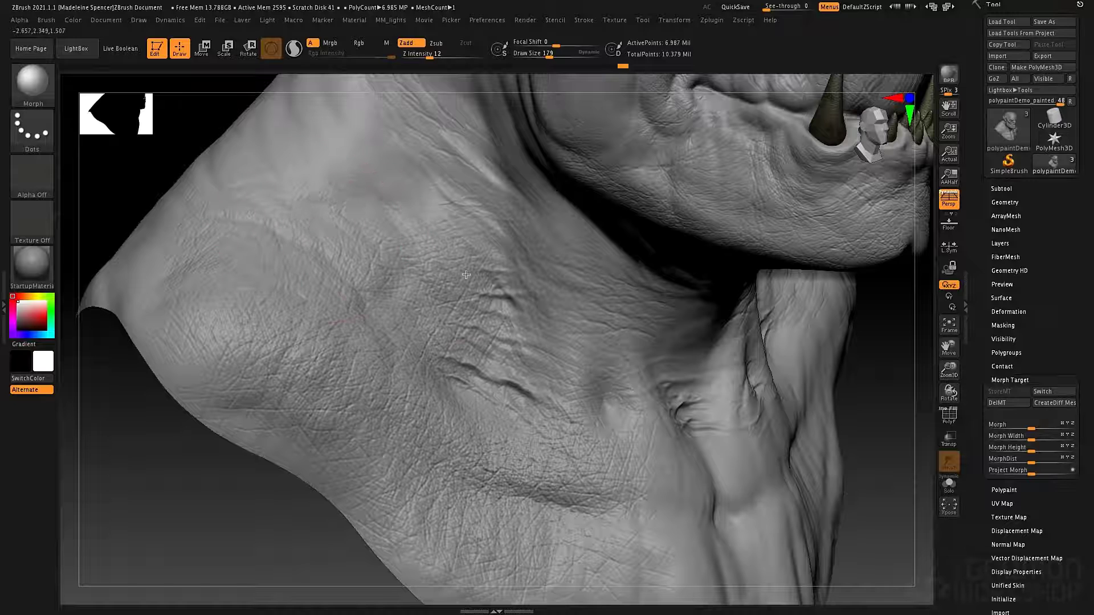
- Fade the wrinkles on the shoulder and lower neck with the Morph brush at Draw Size 179 and Z Intensity 12
{"action": "left_click_drag", "start_coordinate": [463, 266], "coordinate": [535, 328]}
{"action": "left_click_drag", "start_coordinate": [427, 333], "coordinate": [257, 322]}
{"action": "left_click_drag", "start_coordinate": [428, 423], "coordinate": [321, 366]}
{"action": "mouse_move", "coordinate": [494, 471]}
{"action": "left_mouse_down"}
{"action": "mouse_move", "coordinate": [477, 450]}
{"action": "mouse_move", "coordinate": [580, 493]}
{"action": "mouse_move", "coordinate": [473, 450]}
{"action": "mouse_move", "coordinate": [572, 424]}
{"action": "left_mouse_up"}
{"action": "mouse_move", "coordinate": [495, 309]}
{"action": "left_mouse_down"}
{"action": "mouse_move", "coordinate": [474, 296]}
{"action": "mouse_move", "coordinate": [488, 283]}
{"action": "left_mouse_up"}
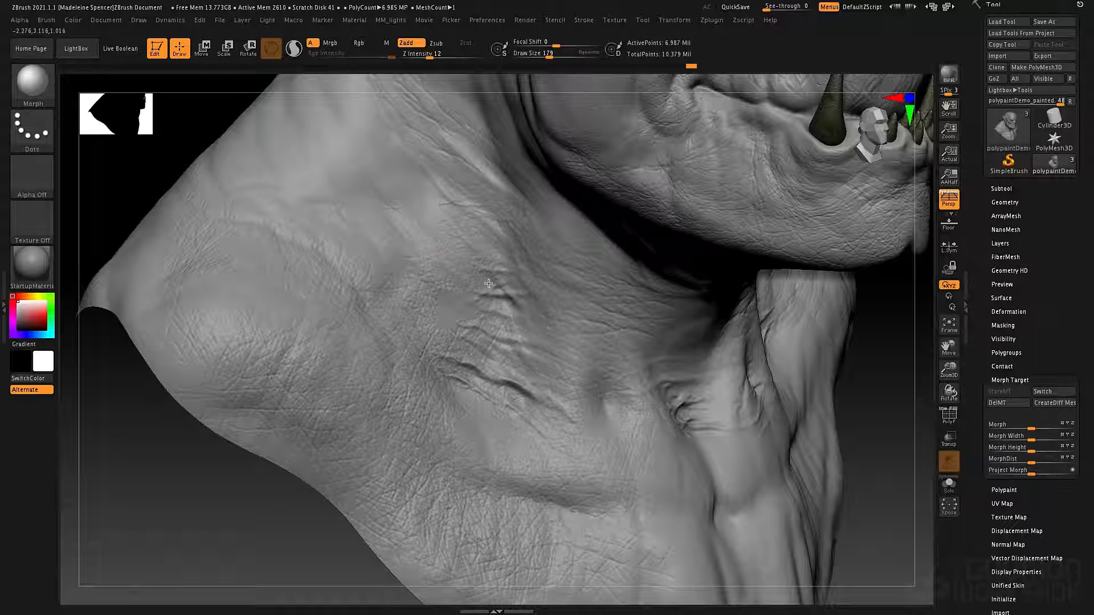
- Continue with the Morph brush along the side of the neck and down the upper chest to soften the wrinkles there
{"action": "left_click_drag", "start_coordinate": [463, 191], "coordinate": [601, 309]}
{"action": "mouse_move", "coordinate": [620, 456]}
{"action": "left_mouse_down"}
{"action": "mouse_move", "coordinate": [456, 551]}
{"action": "mouse_move", "coordinate": [605, 549]}
{"action": "mouse_move", "coordinate": [409, 503]}
{"action": "mouse_move", "coordinate": [433, 459]}
{"action": "mouse_move", "coordinate": [415, 354]}
{"action": "mouse_move", "coordinate": [306, 432]}
{"action": "mouse_move", "coordinate": [300, 312]}
{"action": "mouse_move", "coordinate": [228, 353]}
{"action": "mouse_move", "coordinate": [176, 244]}
{"action": "mouse_move", "coordinate": [351, 265]}
{"action": "mouse_move", "coordinate": [446, 355]}
{"action": "mouse_move", "coordinate": [516, 319]}
{"action": "mouse_move", "coordinate": [555, 228]}
{"action": "mouse_move", "coordinate": [646, 533]}
{"action": "mouse_move", "coordinate": [636, 540]}
{"action": "mouse_move", "coordinate": [655, 527]}
{"action": "mouse_move", "coordinate": [608, 353]}
{"action": "left_mouse_up"}
{"action": "right_click_drag", "start_coordinate": [609, 353], "coordinate": [611, 352], "text": "alt"}
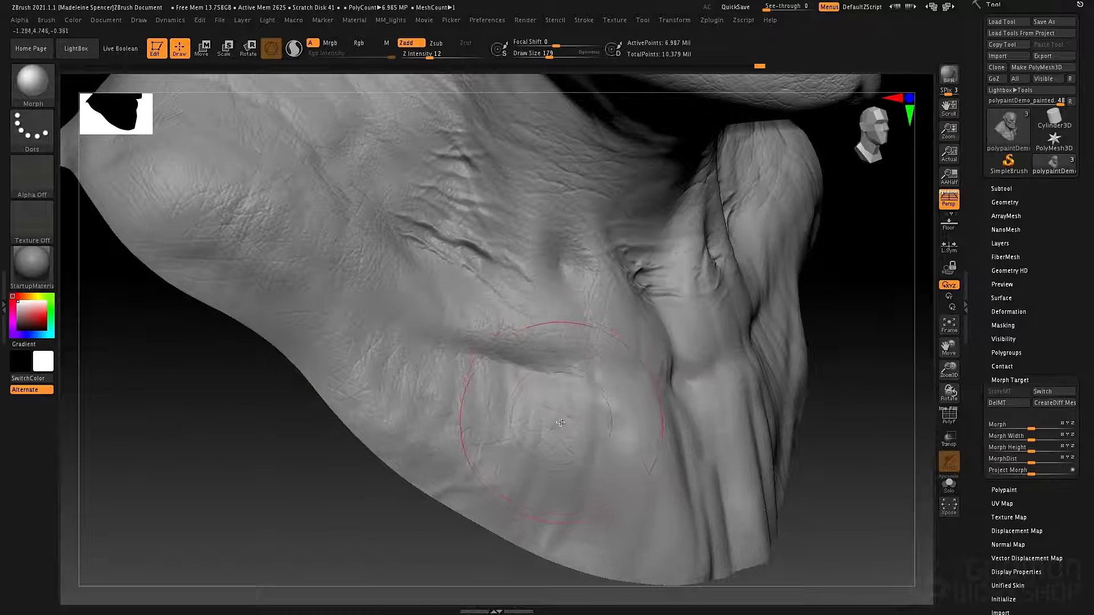
{"action": "left_click_drag", "start_coordinate": [571, 446], "coordinate": [386, 432]}
- Spray leathery wrinkle detail across the upper chest with the Standard brush at Draw Size 101
{"action": "key", "text": "b"}
{"action": "key", "text": "s"}
{"action": "key", "text": "t"}
{"action": "key", "text": "space"}
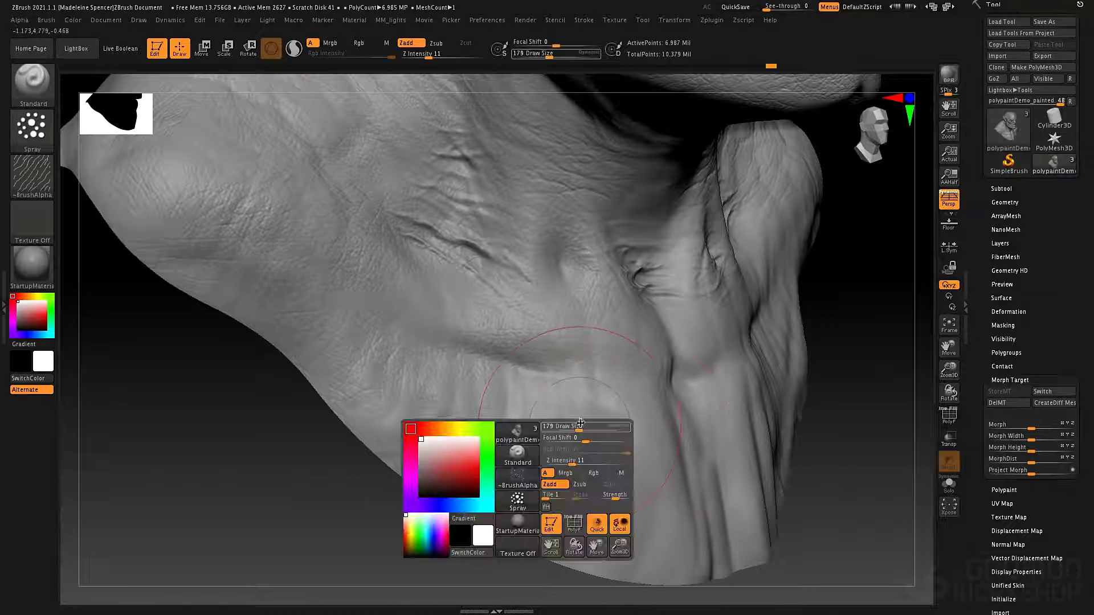
{"action": "left_click_drag", "start_coordinate": [580, 424], "coordinate": [533, 409]}
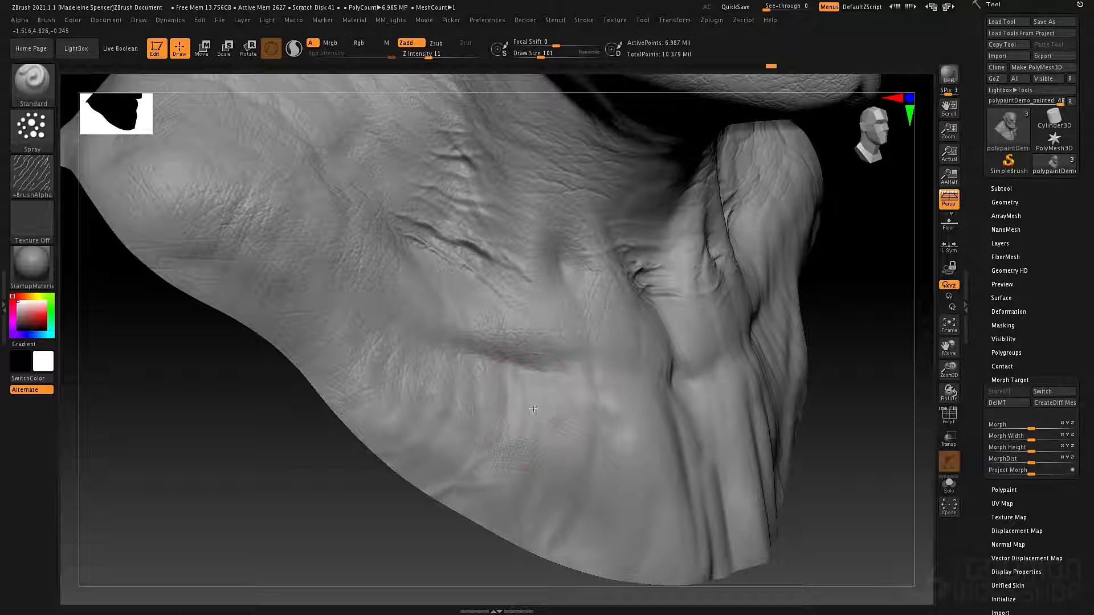
{"action": "left_click_drag", "start_coordinate": [615, 467], "coordinate": [557, 502]}
{"action": "mouse_move", "coordinate": [463, 485]}
{"action": "left_mouse_down"}
{"action": "mouse_move", "coordinate": [503, 501]}
{"action": "mouse_move", "coordinate": [680, 503]}
{"action": "left_mouse_up"}
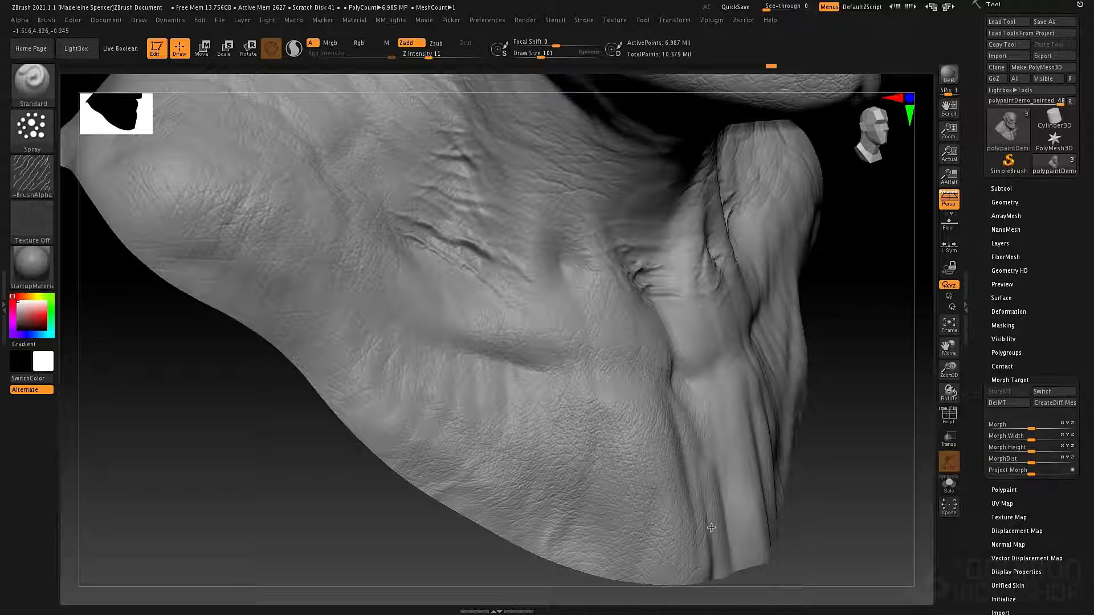
- Wipe the wrinkle detail off the upper chest and shoulder with the Morph brush, finishing at Z Intensity 100
{"action": "key", "text": "b"}
{"action": "key", "text": "m"}
{"action": "key", "text": "o"}
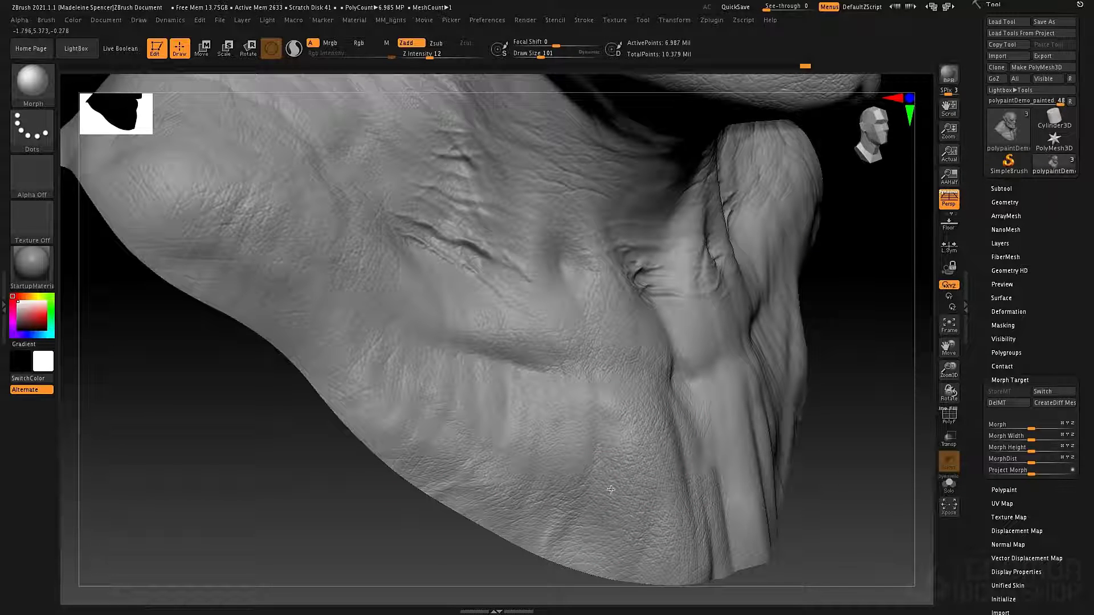
{"action": "left_click_drag", "start_coordinate": [611, 490], "coordinate": [671, 553]}
{"action": "left_click_drag", "start_coordinate": [429, 55], "coordinate": [492, 50]}
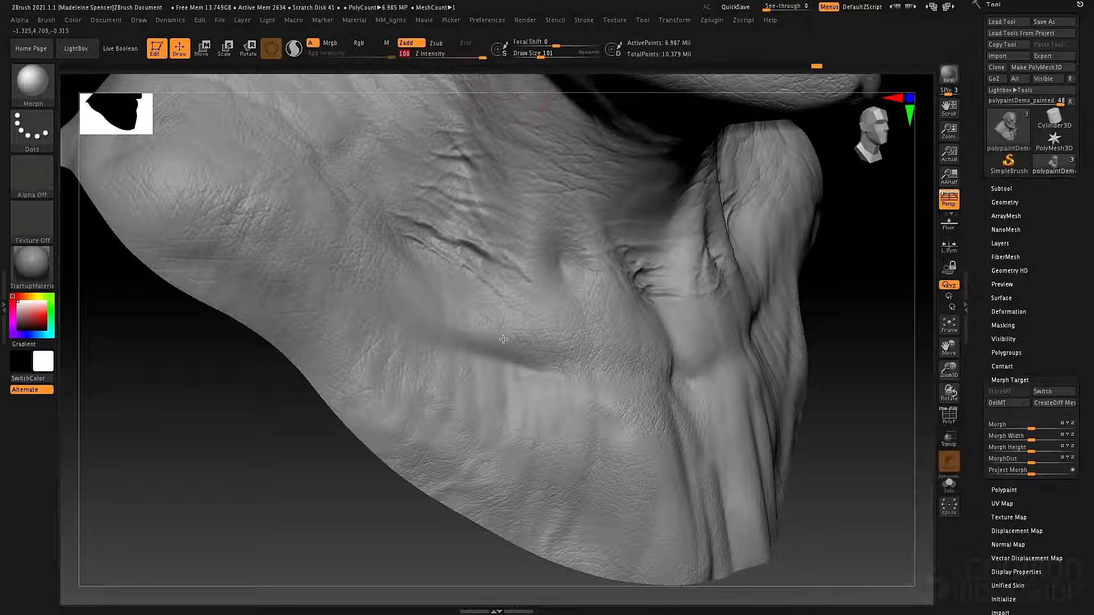
{"action": "left_click_drag", "start_coordinate": [583, 510], "coordinate": [656, 529]}
{"action": "mouse_move", "coordinate": [376, 268]}
{"action": "left_mouse_down"}
{"action": "mouse_move", "coordinate": [239, 239]}
{"action": "mouse_move", "coordinate": [164, 270]}
{"action": "left_mouse_up"}
{"action": "left_click_drag", "start_coordinate": [644, 512], "coordinate": [592, 467]}
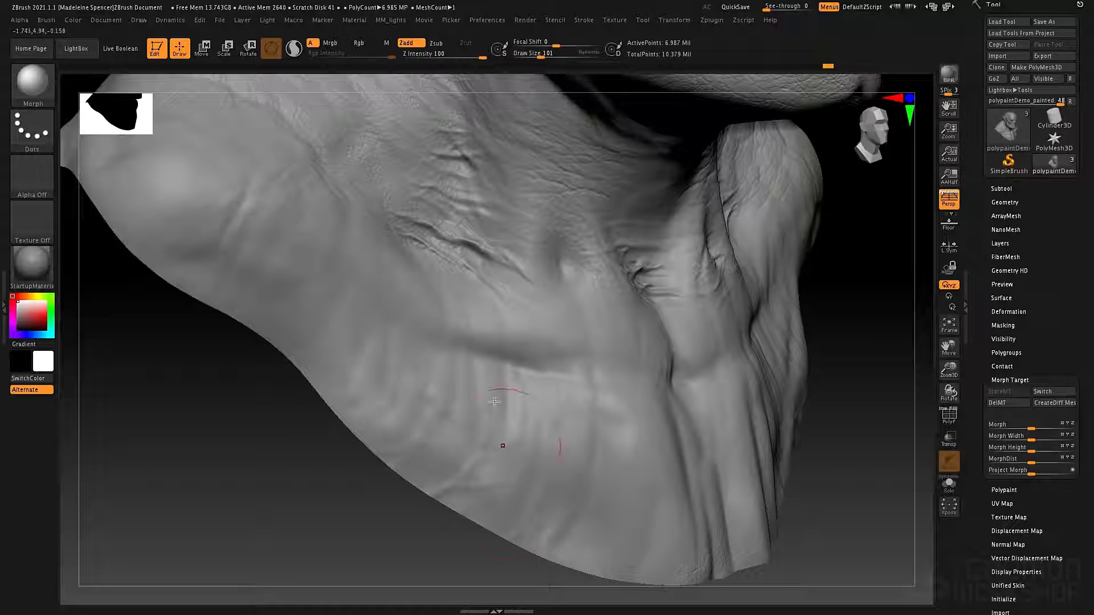
- Examine the smoothed shoulder on the whole bust, then the face, from several angles
{"action": "right_click_drag", "start_coordinate": [437, 512], "coordinate": [411, 366], "text": "ctrl"}
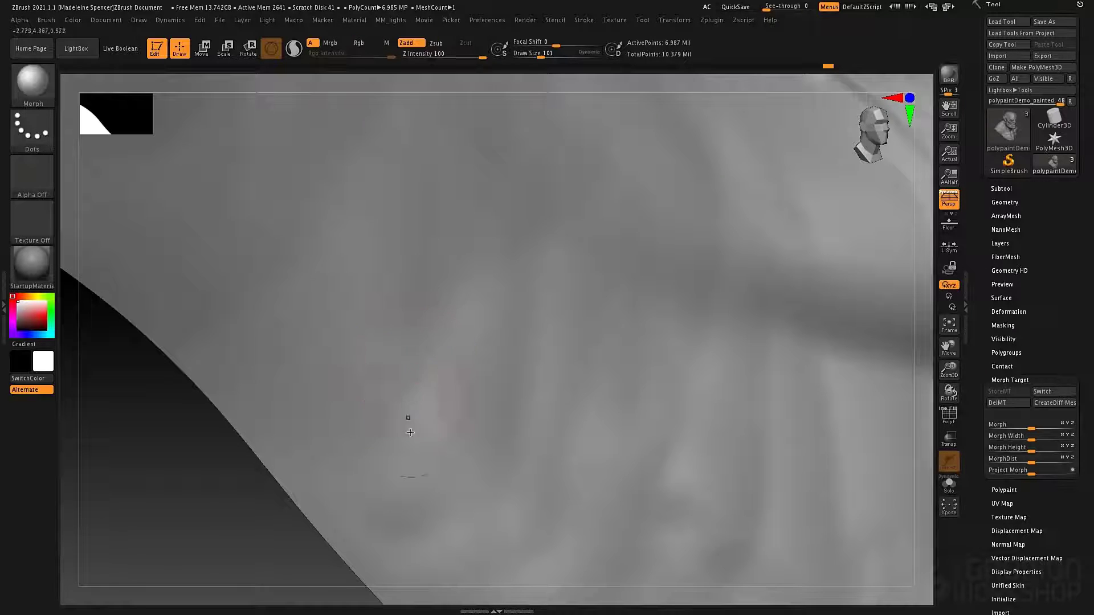
{"action": "key", "text": "f"}
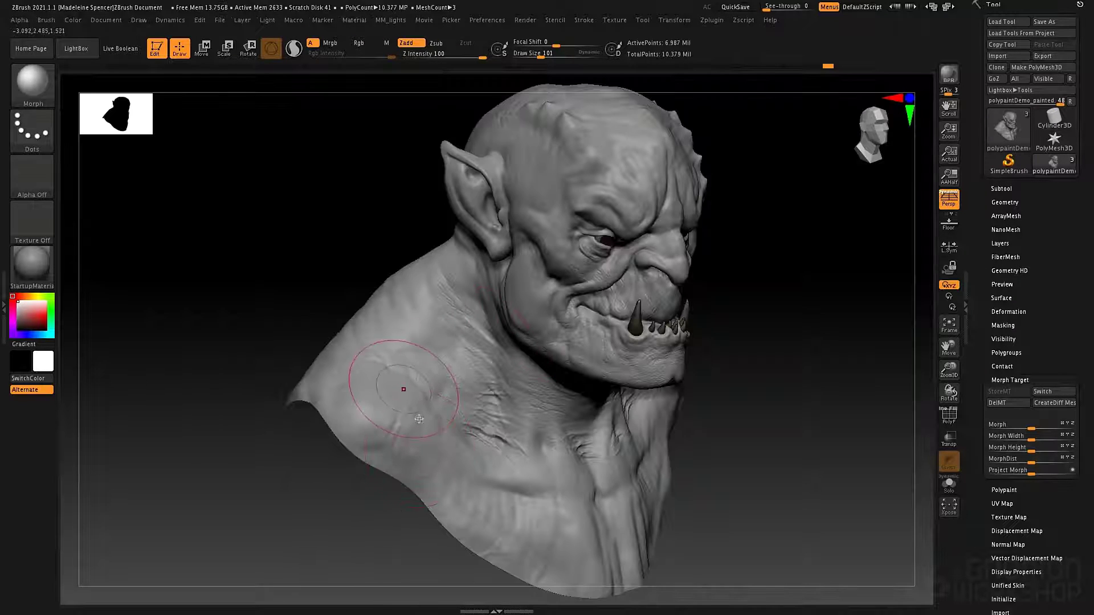
{"action": "mouse_move", "coordinate": [418, 419]}
{"action": "right_mouse_down"}
{"action": "mouse_move", "coordinate": [399, 375]}
{"action": "mouse_move", "coordinate": [397, 421]}
{"action": "right_mouse_up"}
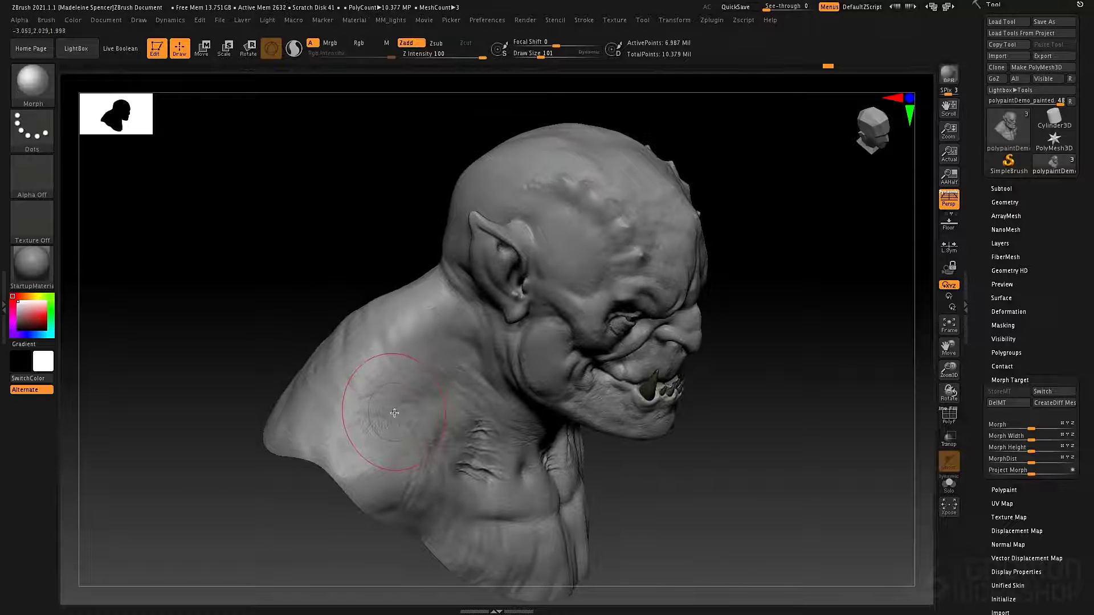
{"action": "scroll", "coordinate": [366, 453], "scroll_direction": "up", "scroll_amount": 4}
{"action": "mouse_move", "coordinate": [365, 453]}
{"action": "left_mouse_down"}
{"action": "mouse_move", "coordinate": [317, 438]}
{"action": "mouse_move", "coordinate": [324, 454]}
{"action": "left_mouse_up"}
{"action": "right_click_drag", "start_coordinate": [544, 432], "coordinate": [611, 363]}
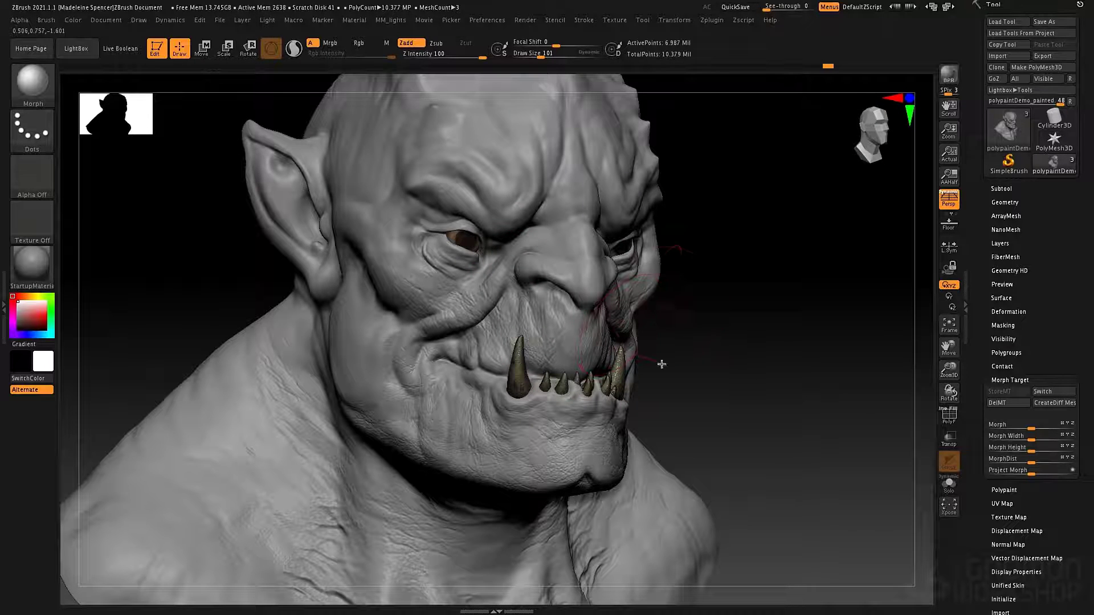
{"action": "right_click_drag", "start_coordinate": [662, 330], "coordinate": [668, 368], "text": "ctrl"}
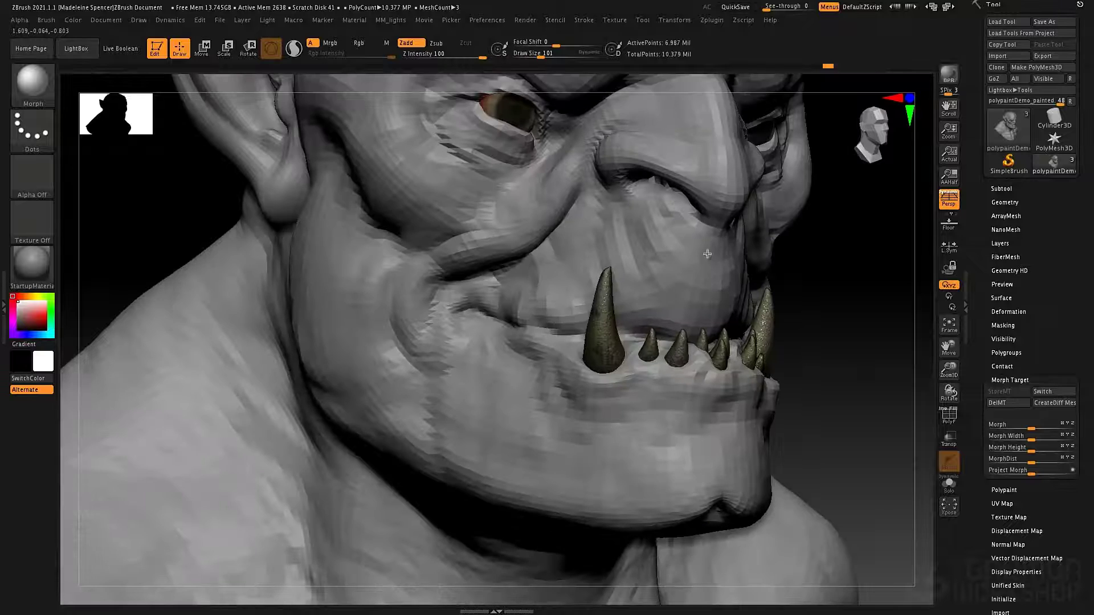
{"action": "right_click_drag", "start_coordinate": [707, 253], "coordinate": [476, 381], "text": "ctrl"}
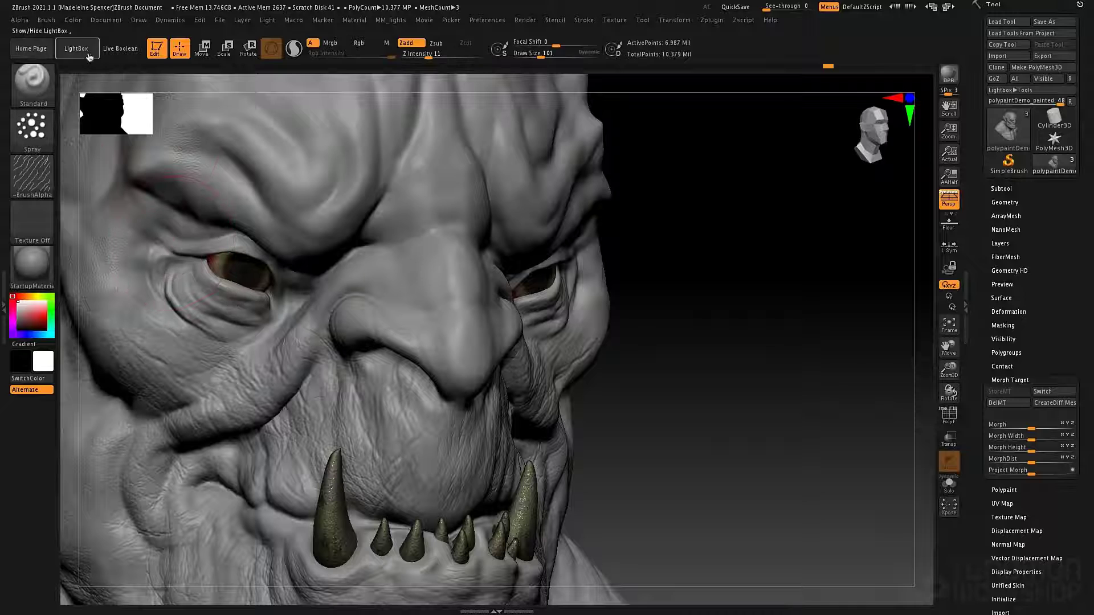
- Load the Bumpy Skin13 alpha on the Standard brush and set its stroke to DragRect
{"action": "left_click", "coordinate": [86, 56]}
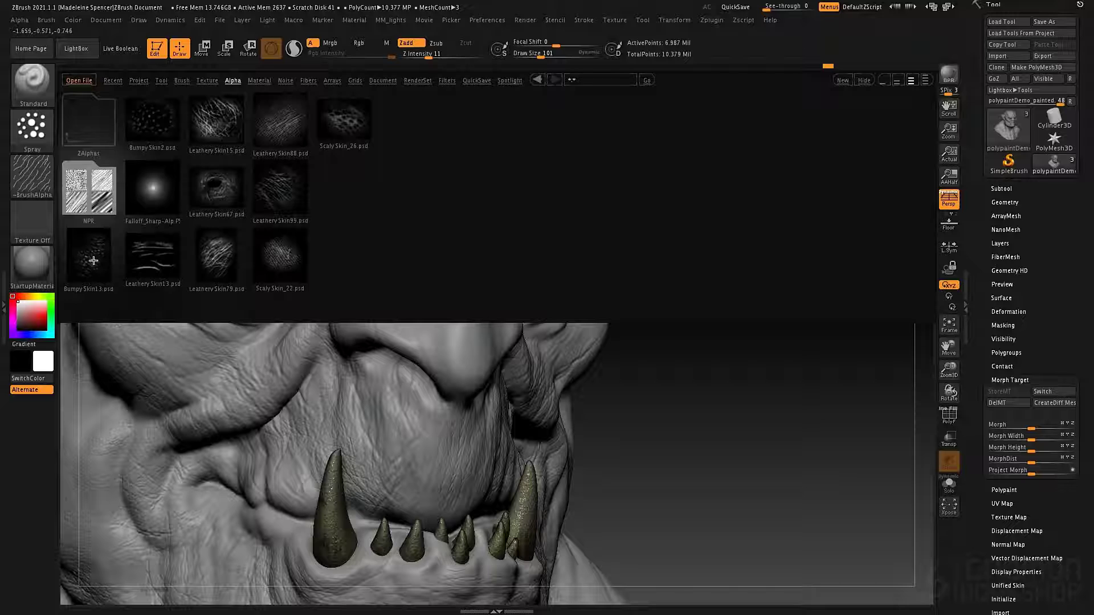
{"action": "double_click", "coordinate": [96, 259]}
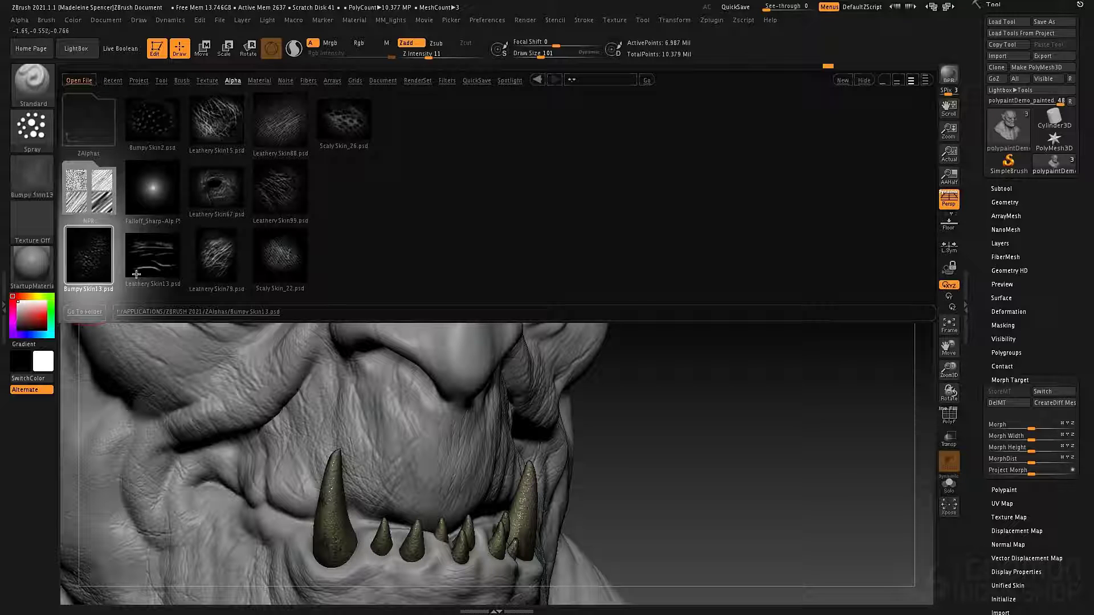
{"action": "left_click", "coordinate": [75, 48]}
{"action": "left_click", "coordinate": [32, 130]}
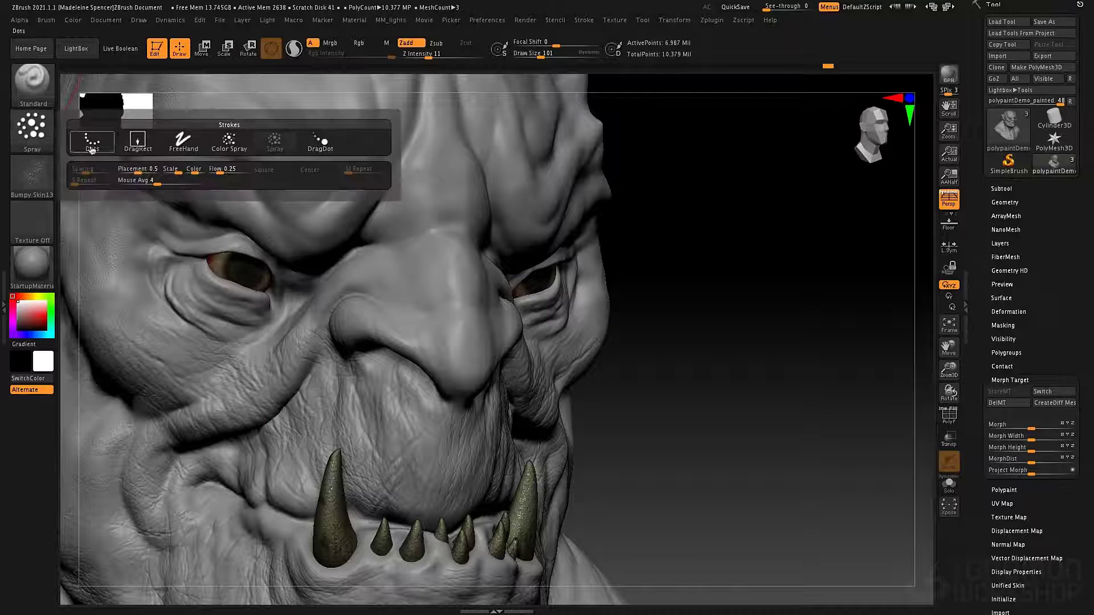
{"action": "left_click", "coordinate": [138, 143]}
{"action": "left_click_drag", "start_coordinate": [655, 333], "coordinate": [673, 331]}
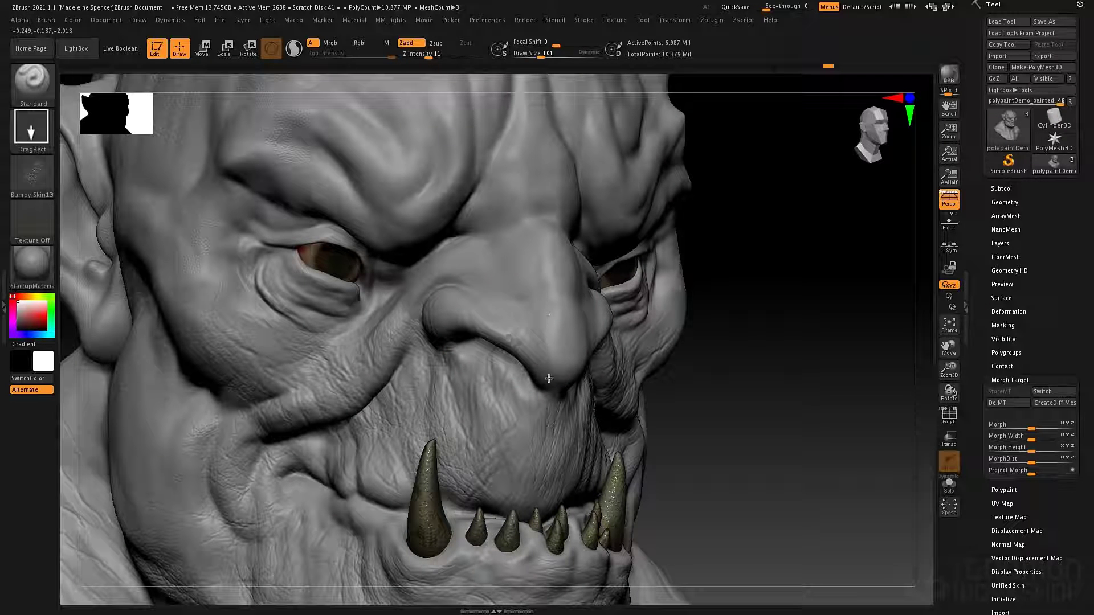
- Try stamping the bumpy skin alpha on the side of the nose at Z Intensity 38
{"action": "left_click", "coordinate": [434, 53]}
{"action": "type", "text": "38"}
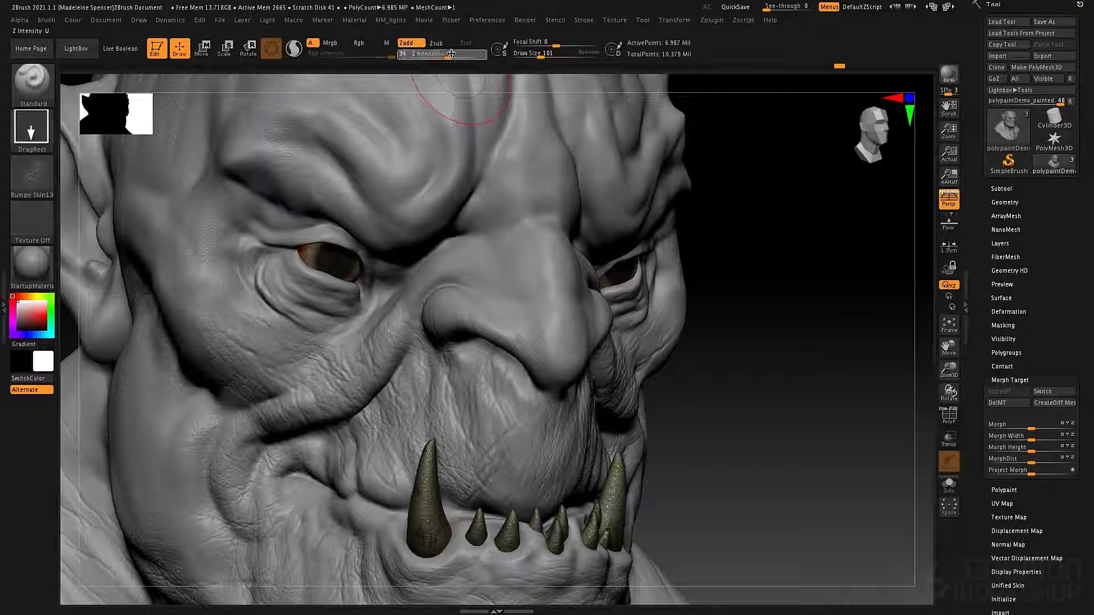
{"action": "key", "text": "Return"}
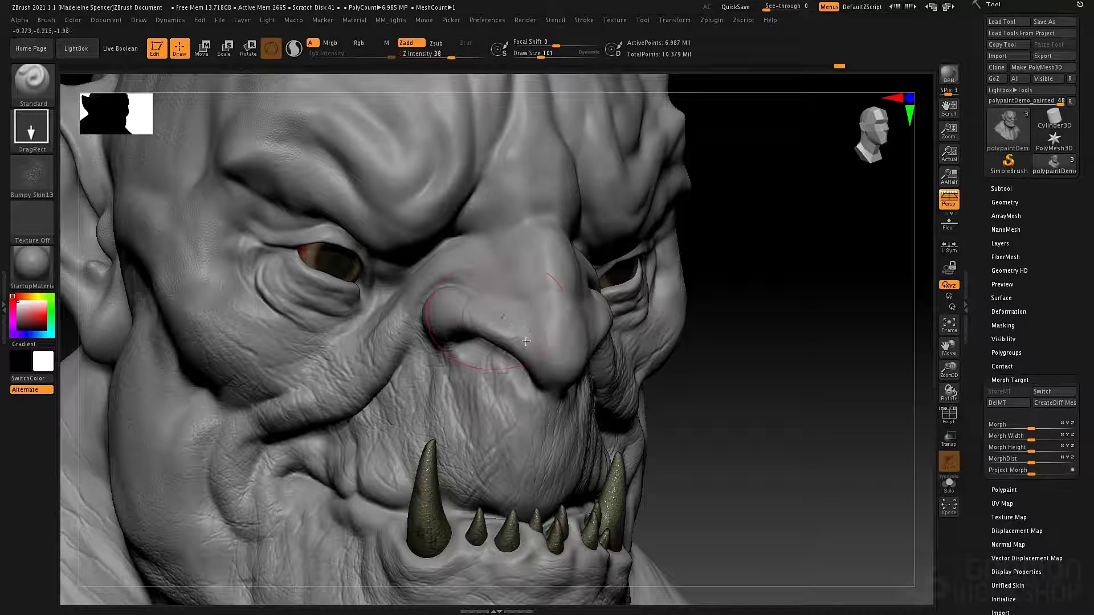
{"action": "mouse_move", "coordinate": [505, 315]}
{"action": "left_mouse_down"}
{"action": "mouse_move", "coordinate": [545, 361]}
{"action": "mouse_move", "coordinate": [546, 296]}
{"action": "mouse_move", "coordinate": [562, 341]}
{"action": "mouse_move", "coordinate": [516, 305]}
{"action": "mouse_move", "coordinate": [503, 320]}
{"action": "left_mouse_up"}
- Set the Z Intensity to 13 and stamp bumpy pores on the tip of the nose
{"action": "left_click_drag", "start_coordinate": [446, 57], "coordinate": [419, 79]}
{"action": "key", "text": "Return"}
{"action": "right_click_drag", "start_coordinate": [545, 341], "coordinate": [576, 344]}
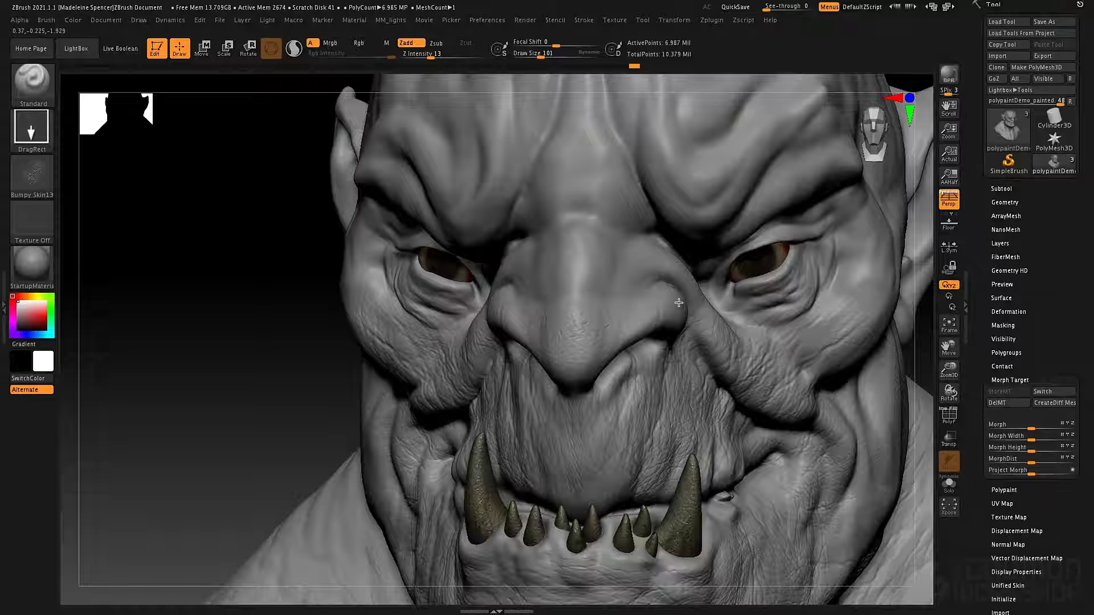
- Stamp the bumpy skin alpha along the cheek fold running from the nose to the mouth corner
{"action": "mouse_move", "coordinate": [620, 328]}
{"action": "right_mouse_down"}
{"action": "mouse_move", "coordinate": [631, 330]}
{"action": "mouse_move", "coordinate": [364, 376]}
{"action": "right_mouse_up"}
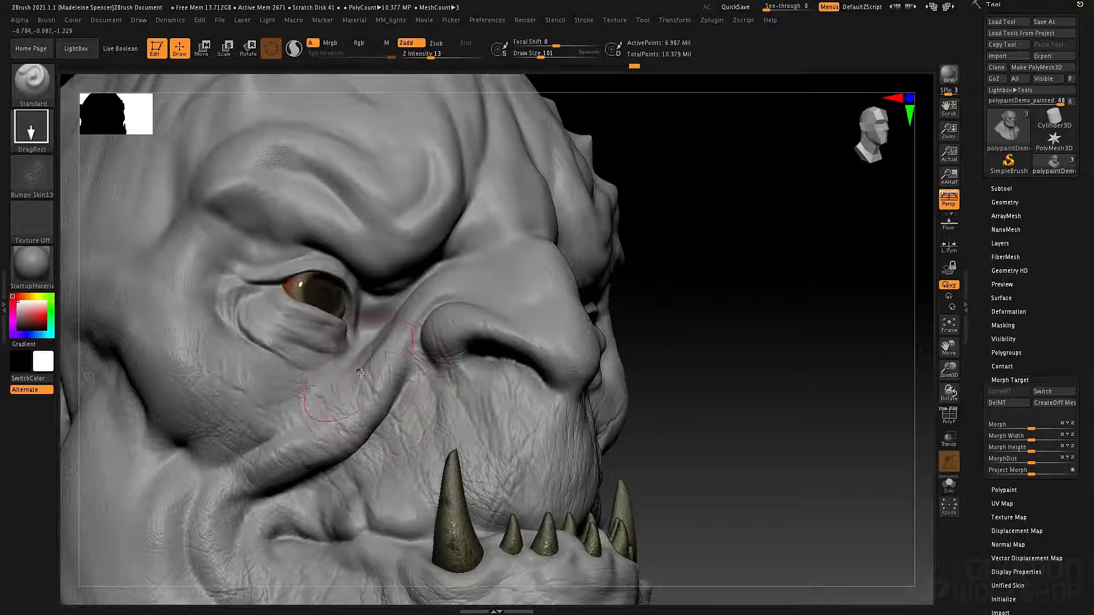
{"action": "key", "text": "shift"}
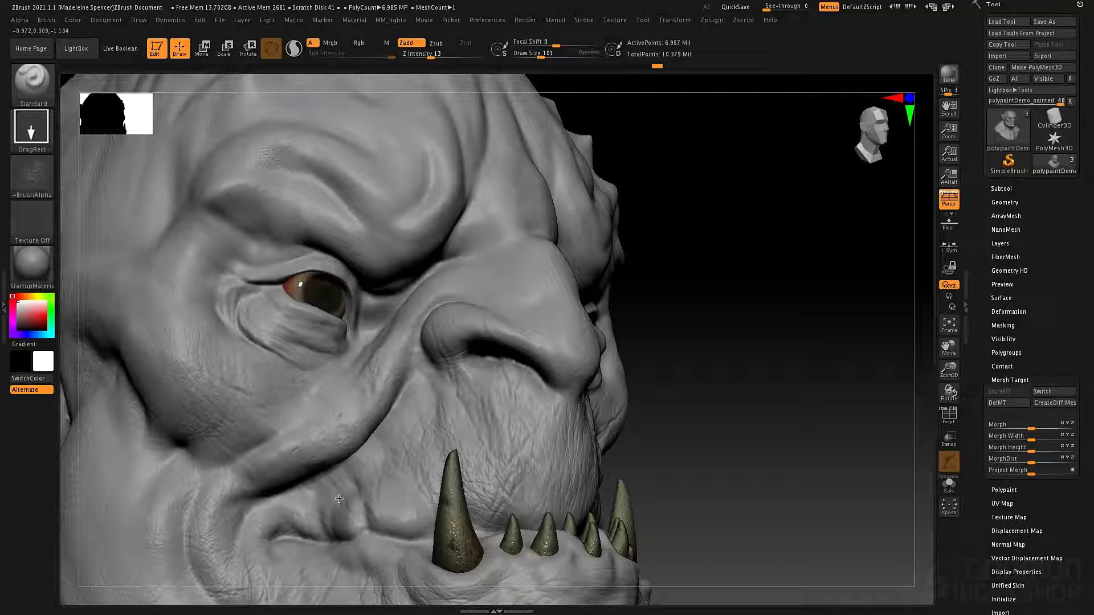
{"action": "left_click_drag", "start_coordinate": [339, 498], "coordinate": [282, 459]}
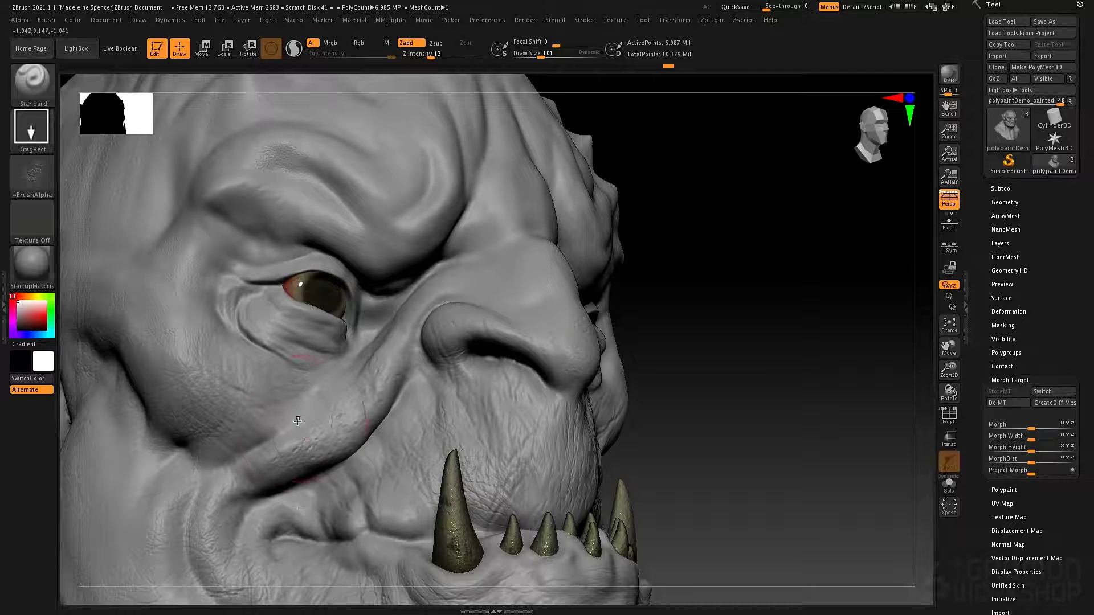
{"action": "mouse_move", "coordinate": [298, 421]}
{"action": "right_mouse_down"}
{"action": "mouse_move", "coordinate": [312, 454]}
{"action": "mouse_move", "coordinate": [298, 432]}
{"action": "right_mouse_up"}
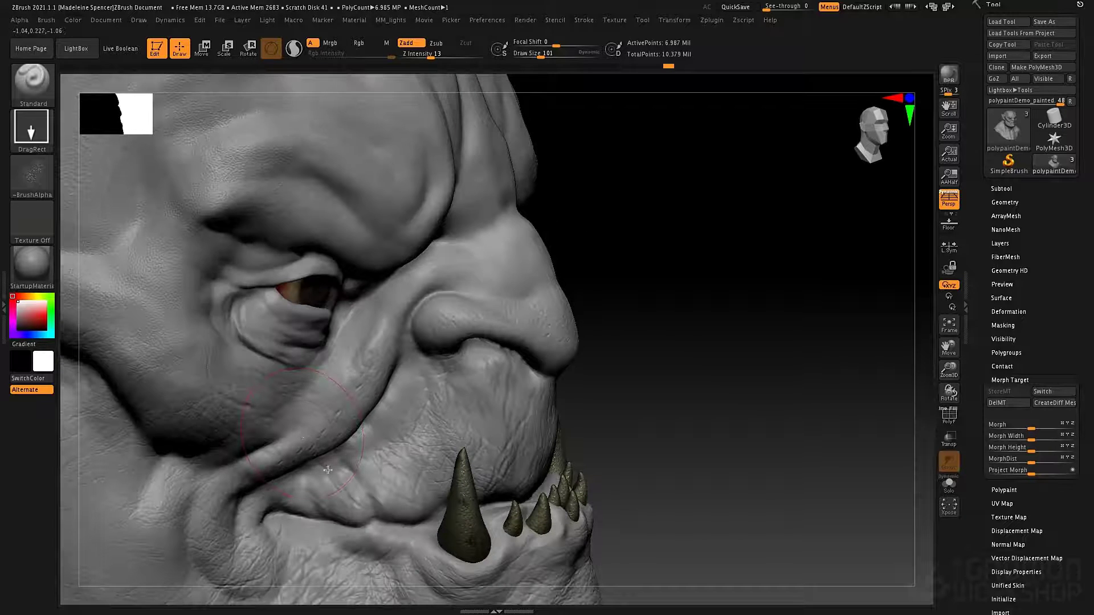
{"action": "left_click_drag", "start_coordinate": [379, 393], "coordinate": [362, 362]}
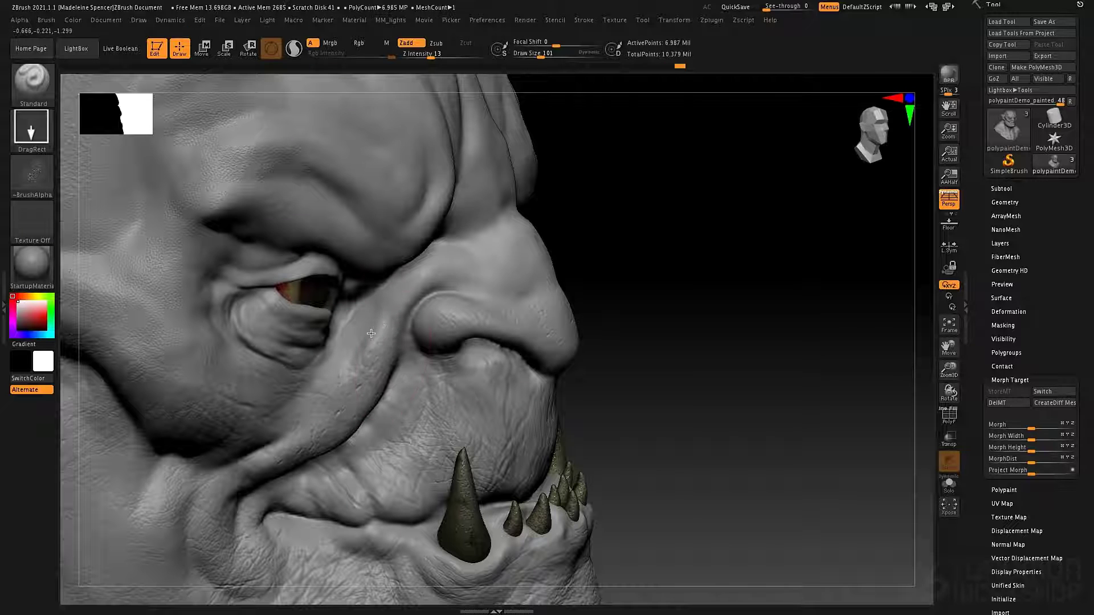
- Stamp bumpy skin detail around the nostril wing and along the side of the nose
{"action": "left_click_drag", "start_coordinate": [416, 341], "coordinate": [411, 335]}
{"action": "left_click_drag", "start_coordinate": [425, 359], "coordinate": [431, 320]}
{"action": "right_click_drag", "start_coordinate": [553, 319], "coordinate": [559, 364]}
{"action": "left_click_drag", "start_coordinate": [560, 364], "coordinate": [588, 385]}
{"action": "mouse_move", "coordinate": [532, 342]}
{"action": "left_mouse_down"}
{"action": "mouse_move", "coordinate": [538, 379]}
{"action": "mouse_move", "coordinate": [536, 364]}
{"action": "left_mouse_up"}
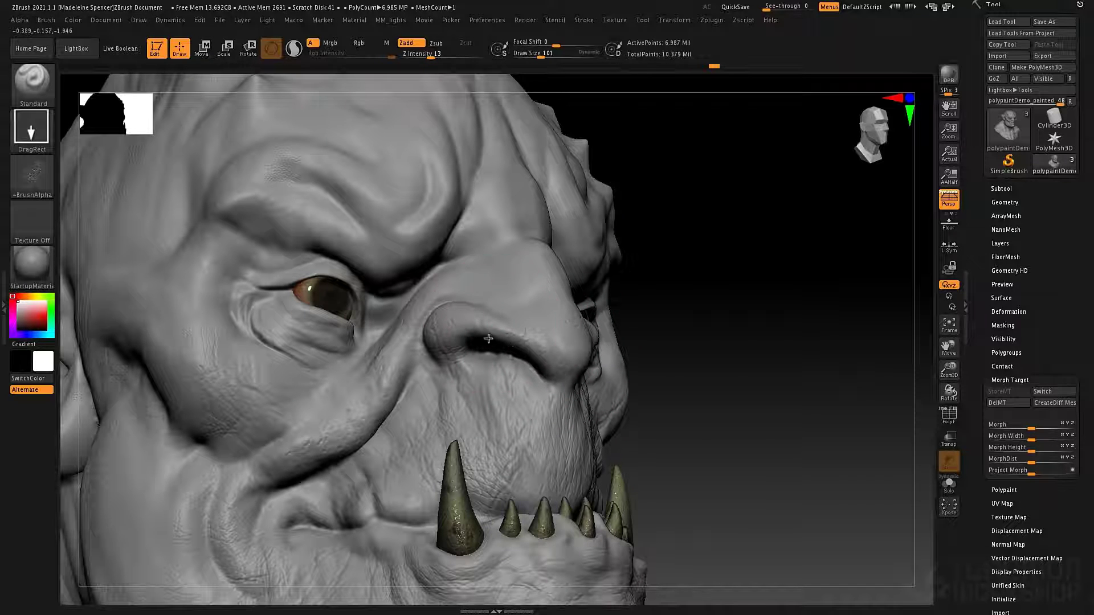
{"action": "left_click_drag", "start_coordinate": [507, 324], "coordinate": [490, 333]}
- Add bumpy skin stamps to the upper lip, the cheek and the area below the eye
{"action": "left_click_drag", "start_coordinate": [424, 430], "coordinate": [366, 390]}
{"action": "left_click_drag", "start_coordinate": [379, 462], "coordinate": [274, 455]}
{"action": "left_click_drag", "start_coordinate": [309, 385], "coordinate": [313, 397]}
{"action": "left_click_drag", "start_coordinate": [281, 422], "coordinate": [254, 342]}
- Stamp the bumpy skin alpha over the nose bridge and the skin between the brows
{"action": "left_click_drag", "start_coordinate": [607, 447], "coordinate": [603, 464]}
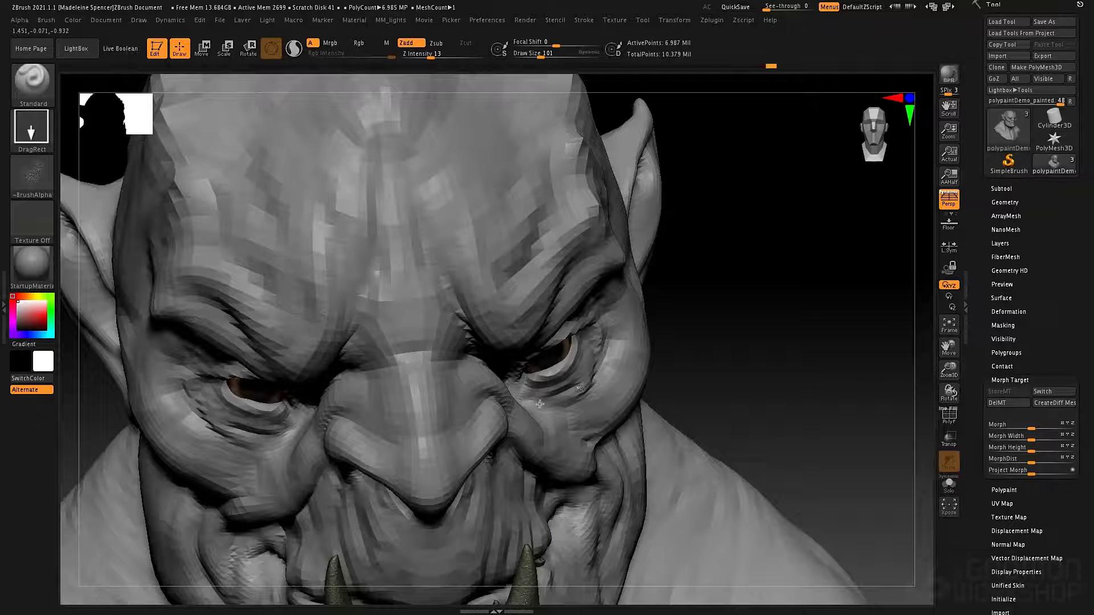
{"action": "left_click_drag", "start_coordinate": [539, 404], "coordinate": [554, 417]}
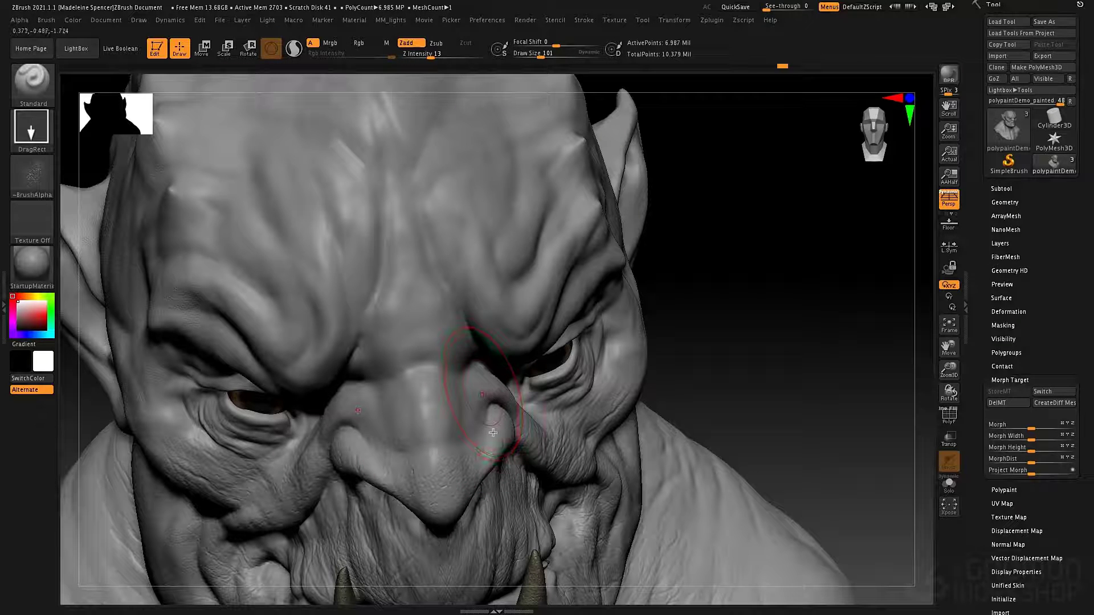
{"action": "left_click_drag", "start_coordinate": [495, 415], "coordinate": [487, 415]}
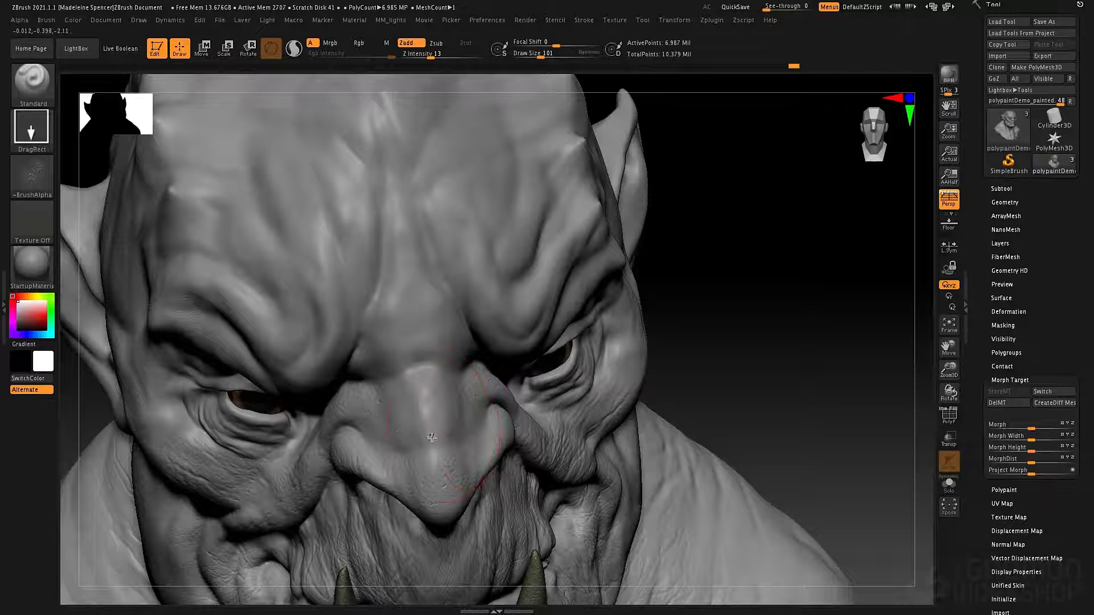
{"action": "left_click_drag", "start_coordinate": [459, 437], "coordinate": [451, 434]}
{"action": "left_click_drag", "start_coordinate": [417, 405], "coordinate": [392, 405]}
{"action": "mouse_move", "coordinate": [422, 350]}
{"action": "left_mouse_down"}
{"action": "mouse_move", "coordinate": [454, 344]}
{"action": "mouse_move", "coordinate": [445, 350]}
{"action": "left_mouse_up"}
- Soften the bumps between the brows with the Morph brush, undoing the pass at Z Intensity 16 and using Z Intensity 6
{"action": "right_click_drag", "start_coordinate": [630, 396], "coordinate": [506, 198], "text": "ctrl"}
{"action": "right_click_drag", "start_coordinate": [439, 261], "coordinate": [469, 388], "text": "alt"}
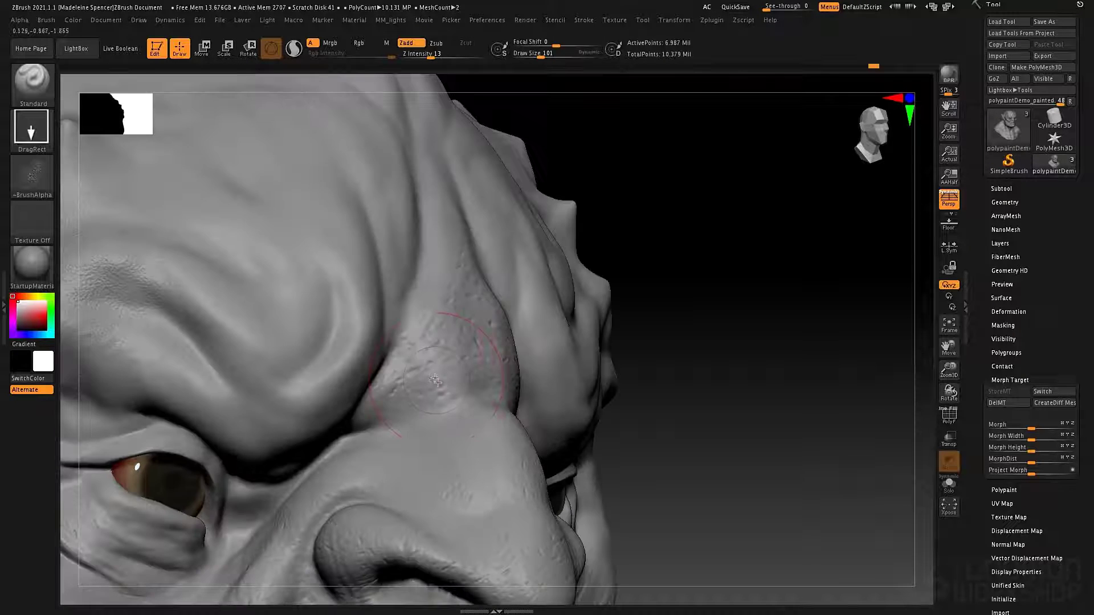
{"action": "key", "text": "b"}
{"action": "key", "text": "m"}
{"action": "key", "text": "o"}
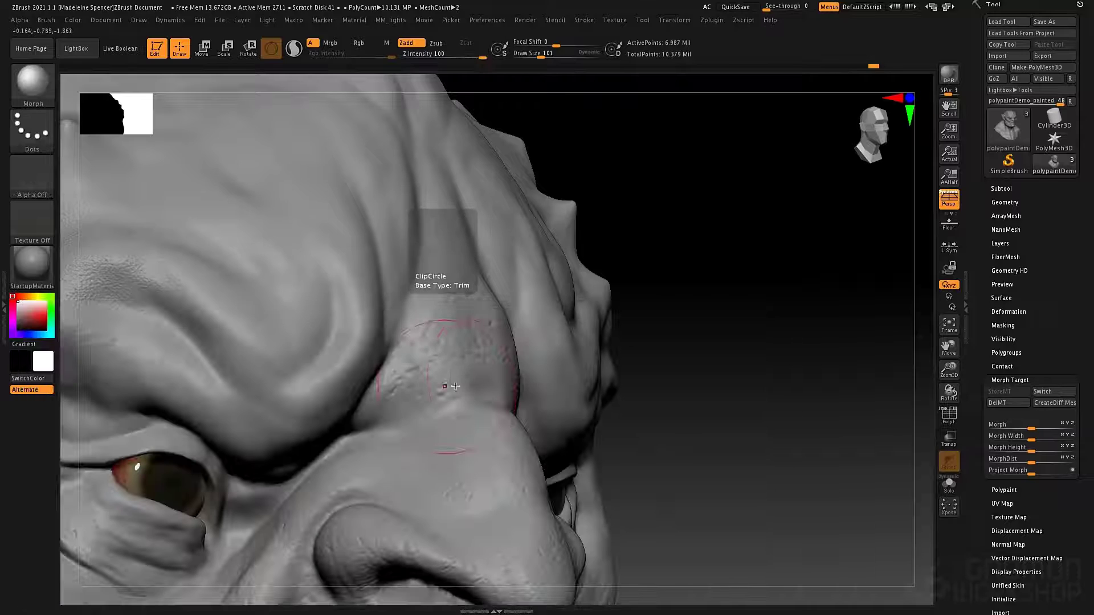
{"action": "left_click_drag", "start_coordinate": [455, 54], "coordinate": [434, 53]}
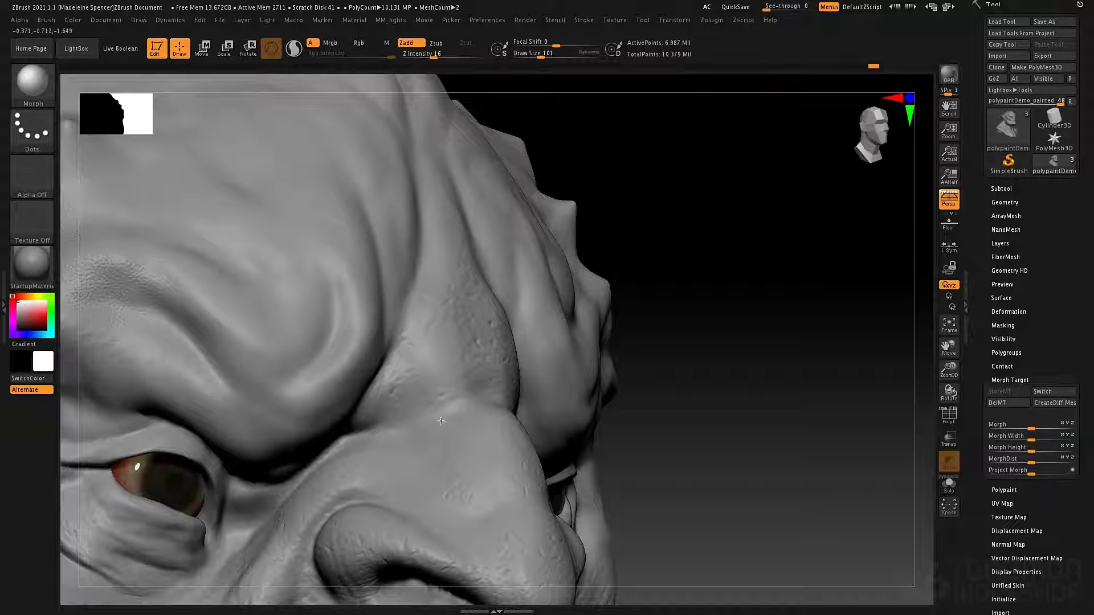
{"action": "key", "text": "ctrl"}
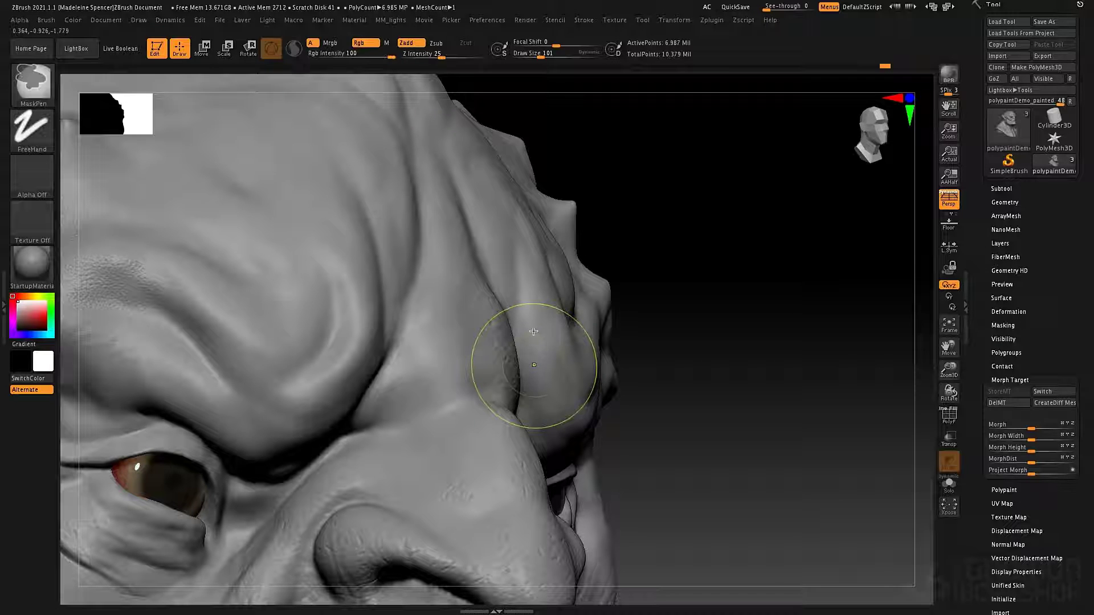
{"action": "key", "text": "ctrl+z"}
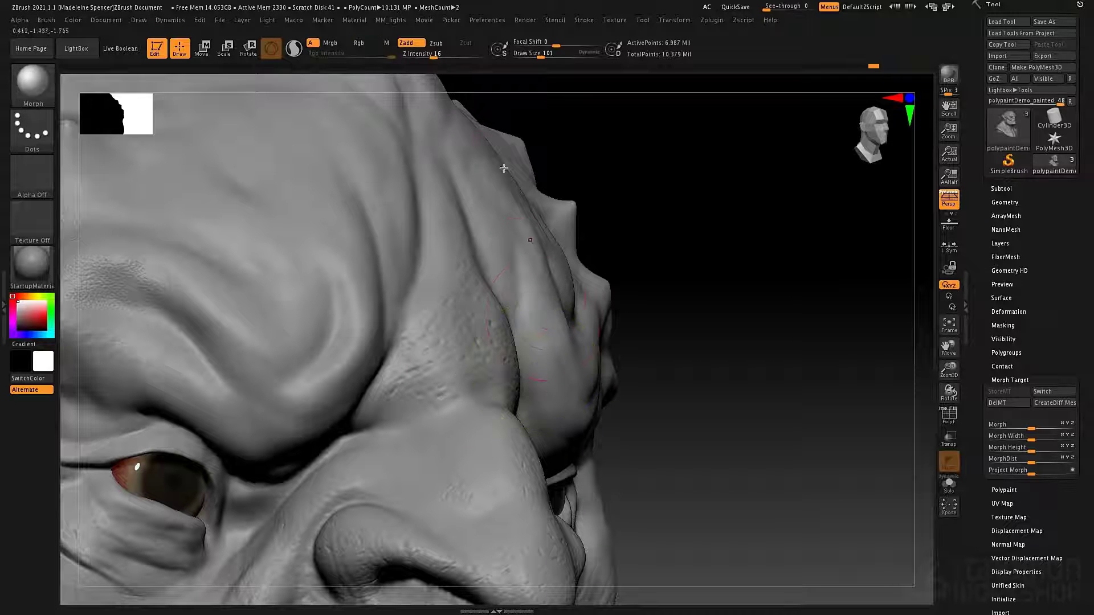
{"action": "left_click_drag", "start_coordinate": [431, 53], "coordinate": [420, 54]}
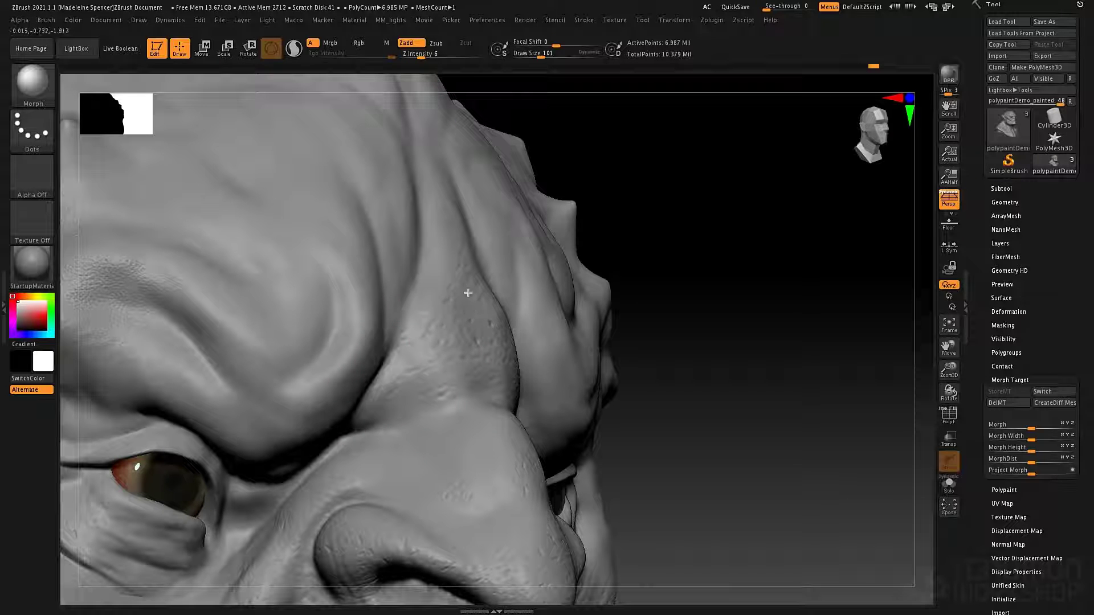
{"action": "mouse_move", "coordinate": [523, 323]}
{"action": "right_mouse_down"}
{"action": "mouse_move", "coordinate": [505, 336]}
{"action": "mouse_move", "coordinate": [490, 328]}
{"action": "mouse_move", "coordinate": [500, 401]}
{"action": "right_mouse_up"}
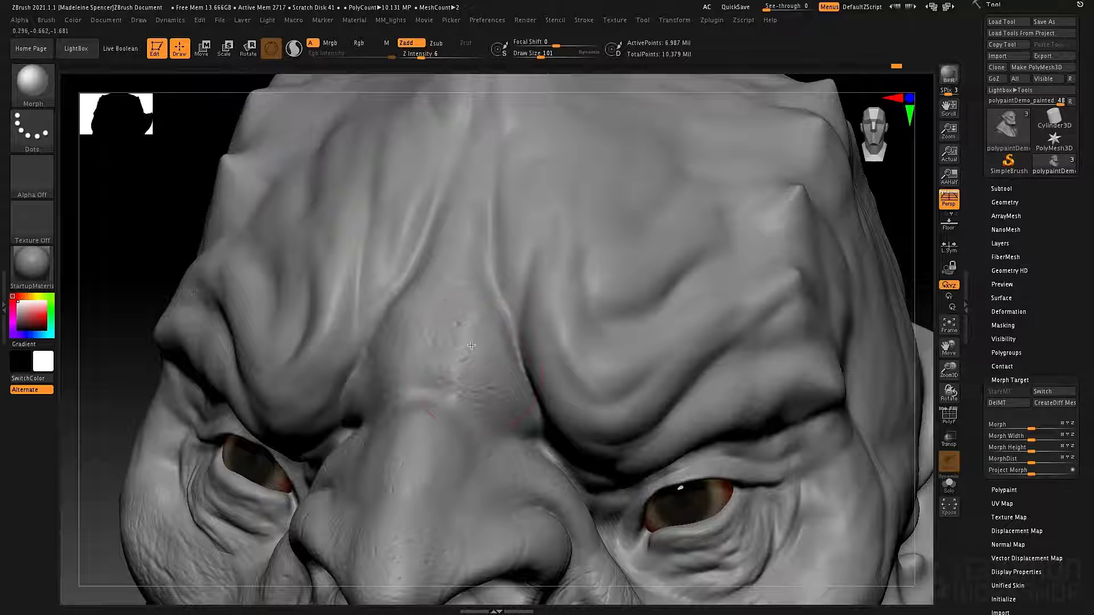
- Finish softening the bumps between the brows with the Morph brush and switch back to the Standard brush
{"action": "mouse_move", "coordinate": [476, 290]}
{"action": "left_mouse_down"}
{"action": "mouse_move", "coordinate": [483, 434]}
{"action": "mouse_move", "coordinate": [515, 428]}
{"action": "mouse_move", "coordinate": [511, 450]}
{"action": "left_mouse_up"}
{"action": "key", "text": "b"}
{"action": "key", "text": "s"}
{"action": "key", "text": "t"}
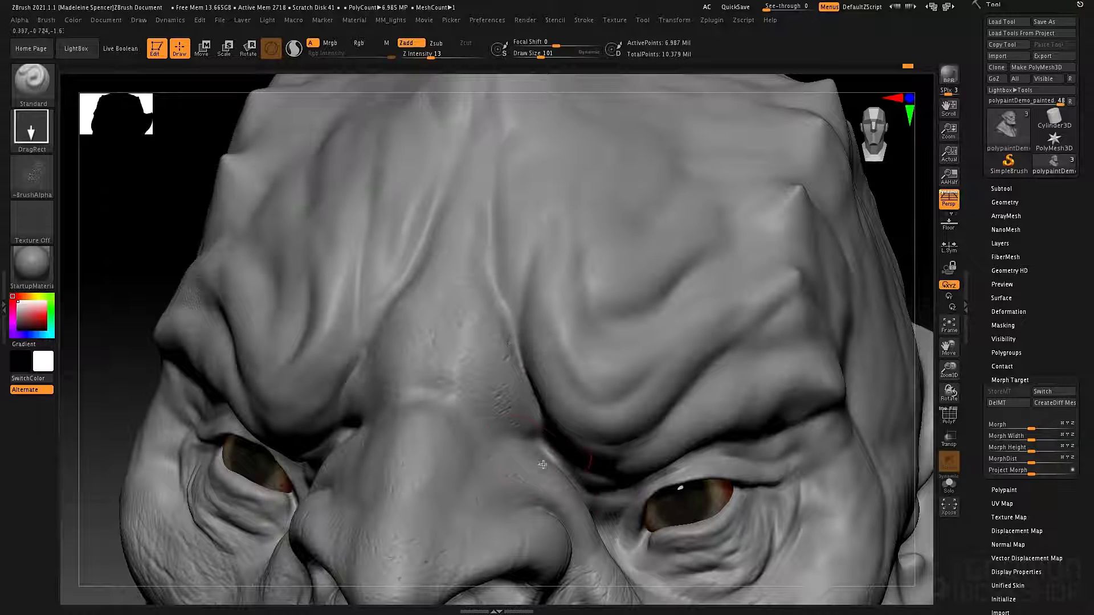
{"action": "right_click_drag", "start_coordinate": [557, 401], "coordinate": [530, 327], "text": "ctrl"}
{"action": "mouse_move", "coordinate": [580, 484]}
{"action": "right_mouse_down", "text": "alt"}
{"action": "mouse_move", "coordinate": [568, 319]}
{"action": "mouse_move", "coordinate": [546, 359]}
{"action": "mouse_move", "coordinate": [569, 365]}
{"action": "mouse_move", "coordinate": [472, 368]}
{"action": "mouse_move", "coordinate": [492, 392]}
{"action": "mouse_move", "coordinate": [541, 370]}
{"action": "mouse_move", "coordinate": [513, 342]}
{"action": "mouse_move", "coordinate": [618, 447]}
{"action": "right_mouse_up", "text": "alt"}
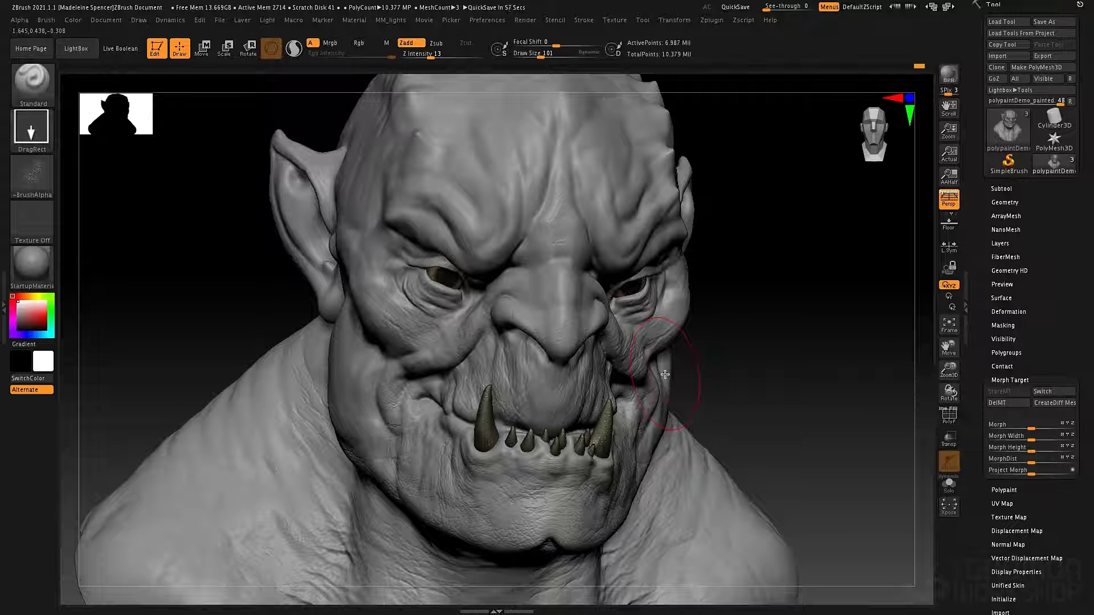
{"action": "left_click", "coordinate": [19, 22]}
{"action": "left_click", "coordinate": [17, 33]}
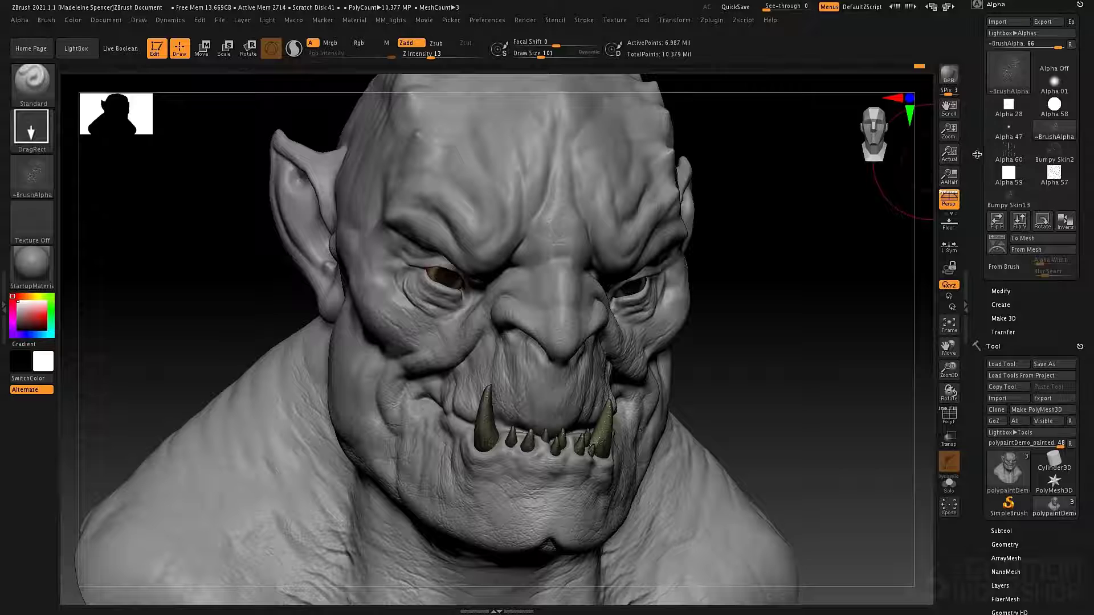
{"action": "left_click_drag", "start_coordinate": [977, 152], "coordinate": [977, 209]}
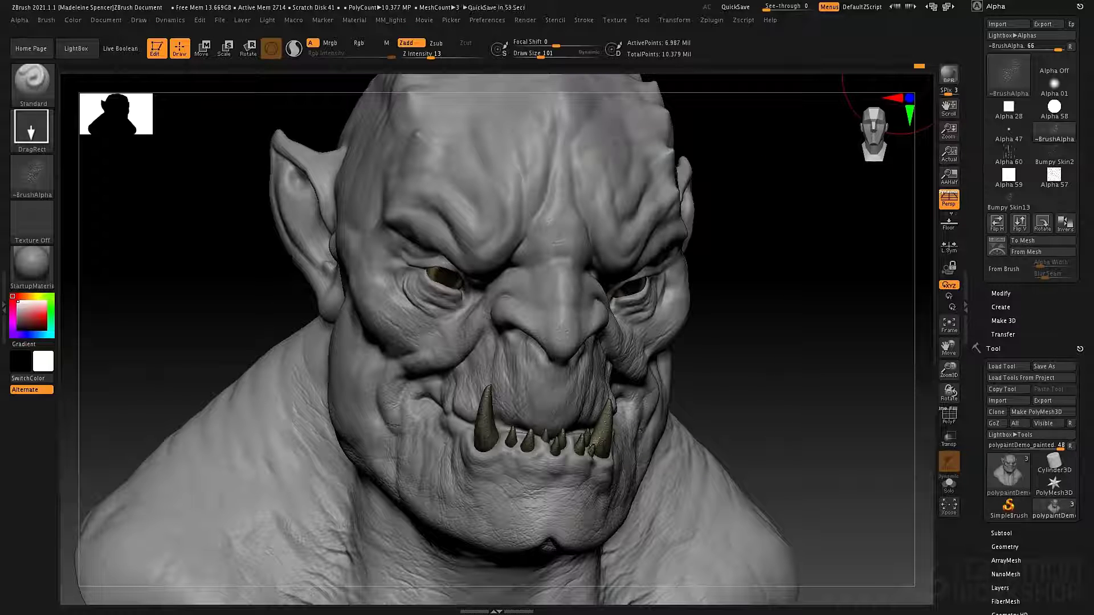
{"action": "left_click", "coordinate": [1002, 24]}
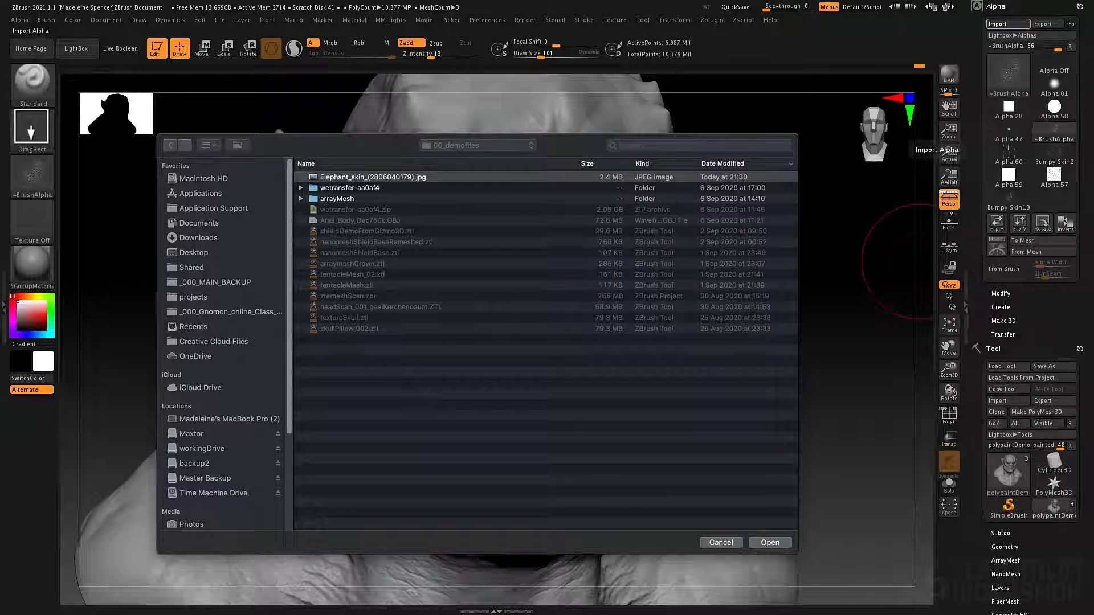
{"action": "left_click", "coordinate": [366, 177]}
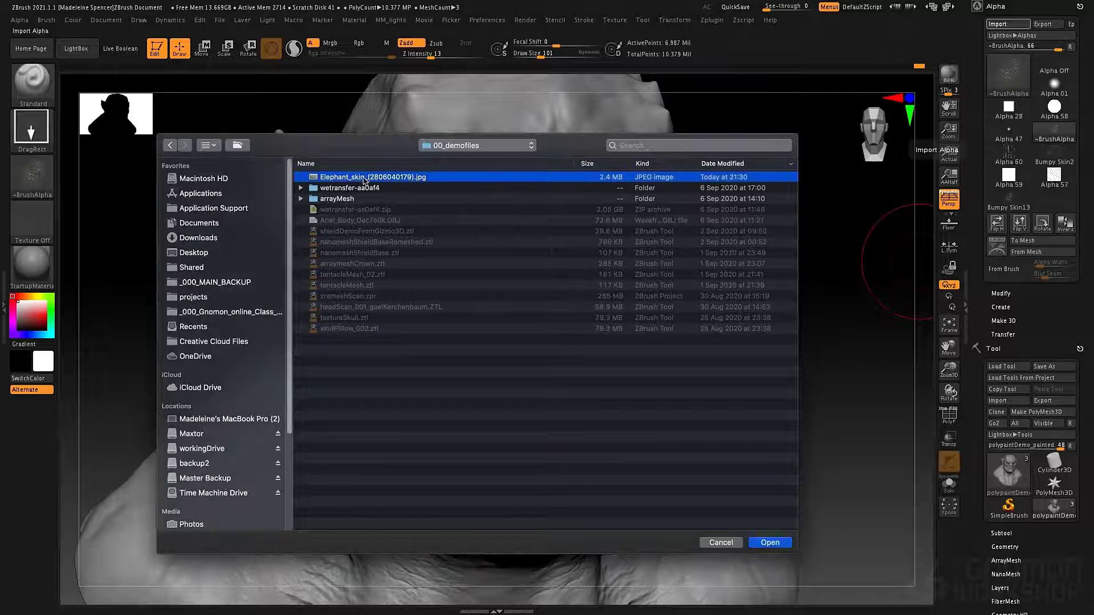
{"action": "key", "text": "space"}
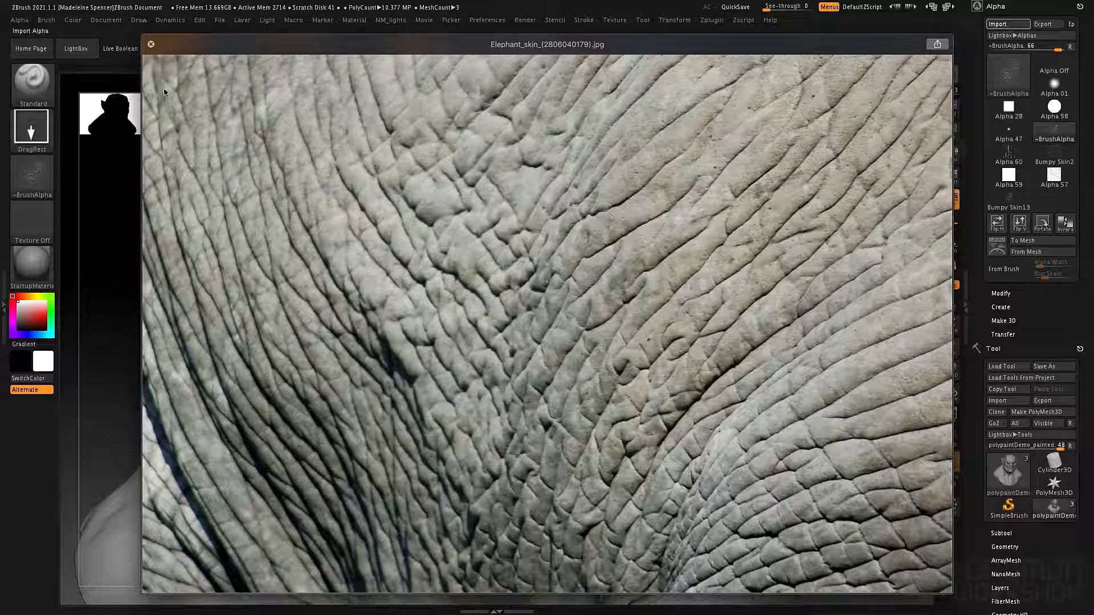
{"action": "left_click", "coordinate": [151, 44]}
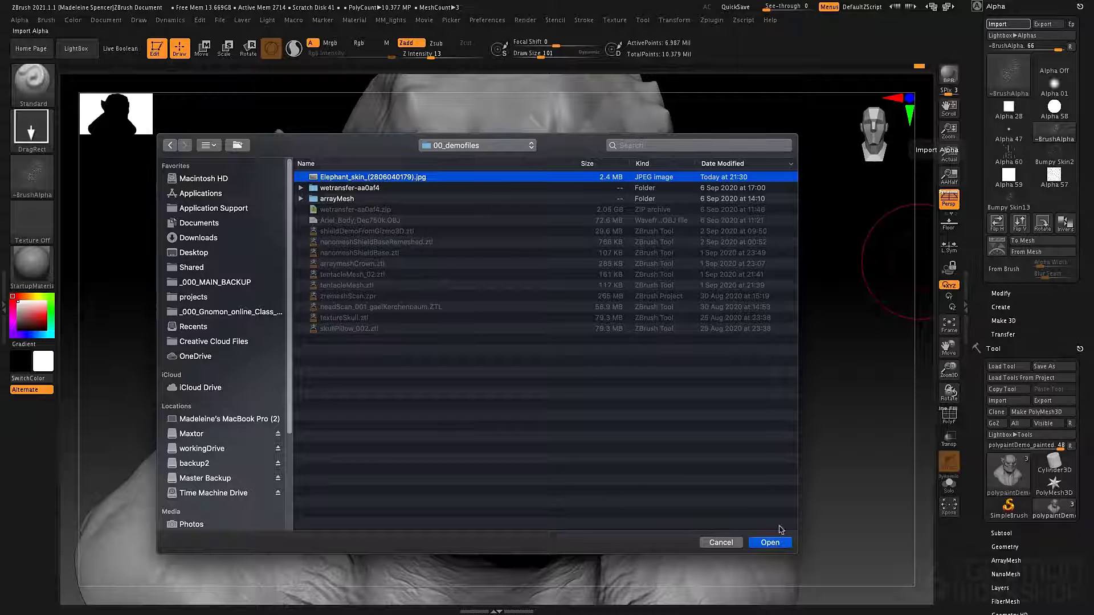
{"action": "key", "text": "Return"}
{"action": "mouse_move", "coordinate": [1016, 65]}
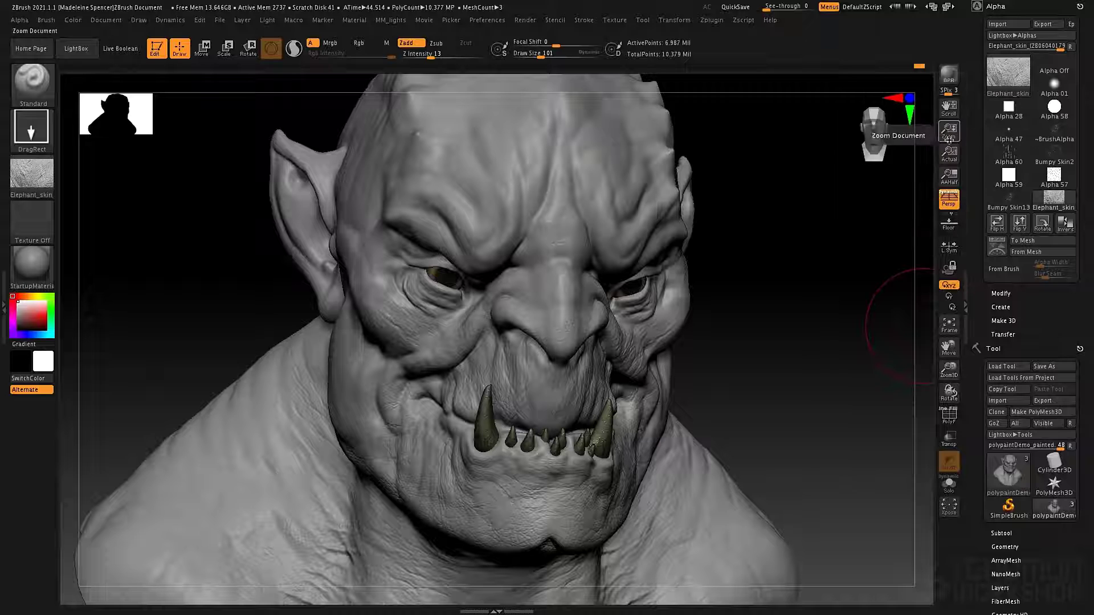
- Expand the alpha's Modify settings and stamp the elephant skin alpha on the temple between the ear and the brow horns
{"action": "left_click", "coordinate": [1005, 293]}
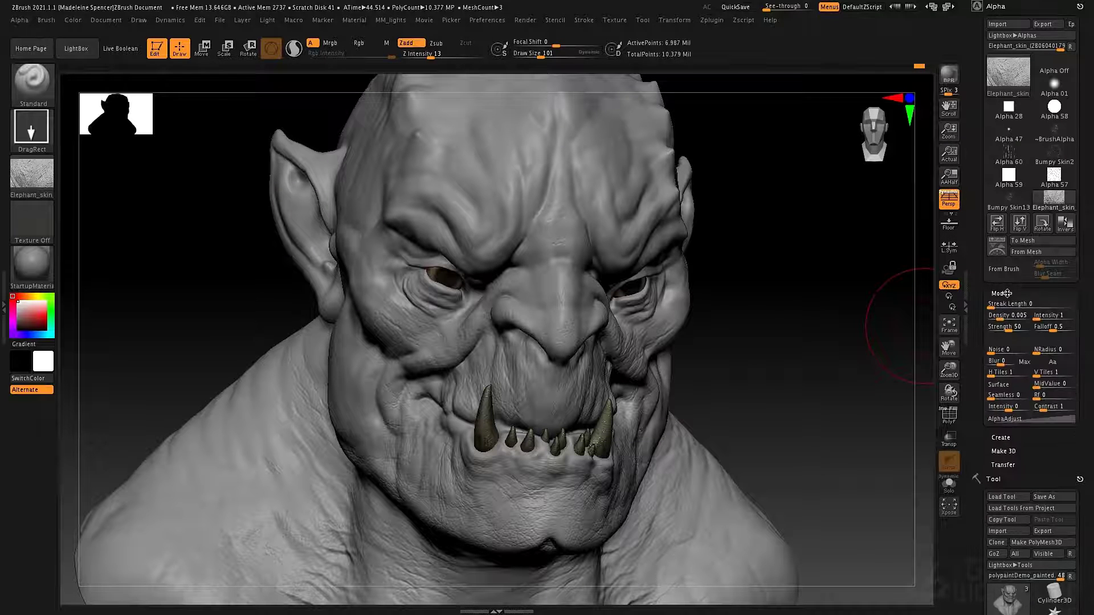
{"action": "mouse_move", "coordinate": [774, 292]}
{"action": "left_mouse_down"}
{"action": "mouse_move", "coordinate": [840, 289]}
{"action": "mouse_move", "coordinate": [286, 211]}
{"action": "left_mouse_up"}
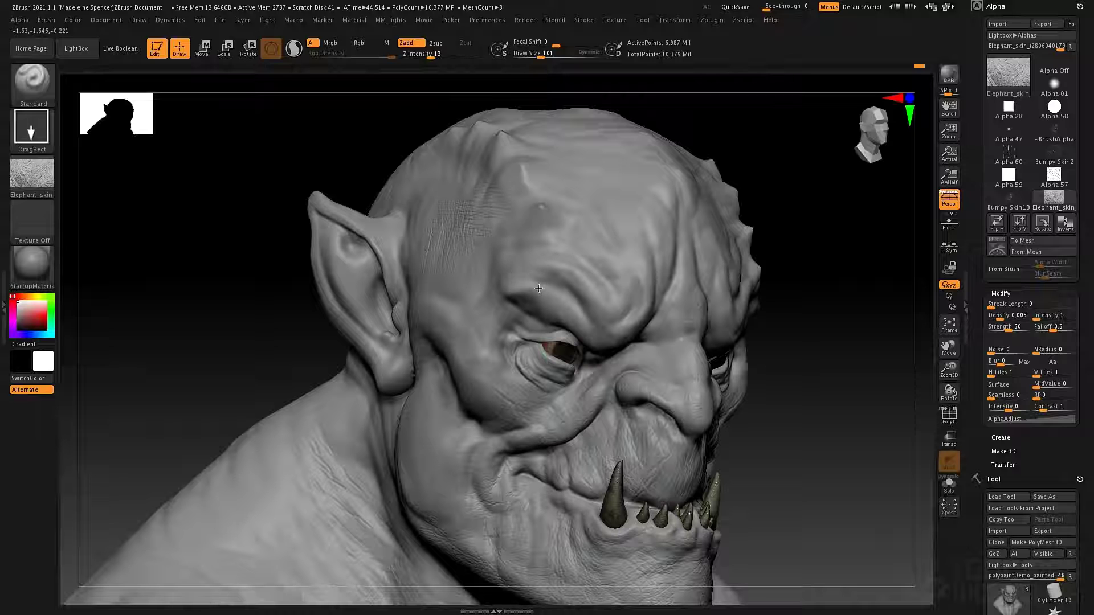
{"action": "mouse_move", "coordinate": [479, 237]}
{"action": "right_mouse_down"}
{"action": "mouse_move", "coordinate": [511, 251]}
{"action": "mouse_move", "coordinate": [467, 244]}
{"action": "right_mouse_up"}
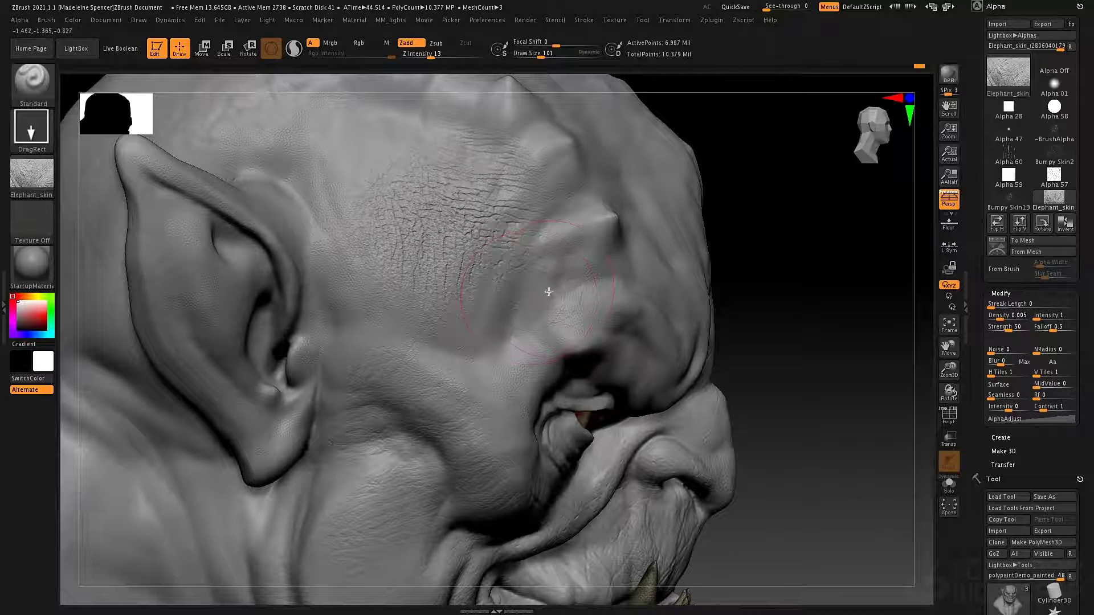
{"action": "right_click_drag", "start_coordinate": [551, 290], "coordinate": [544, 292]}
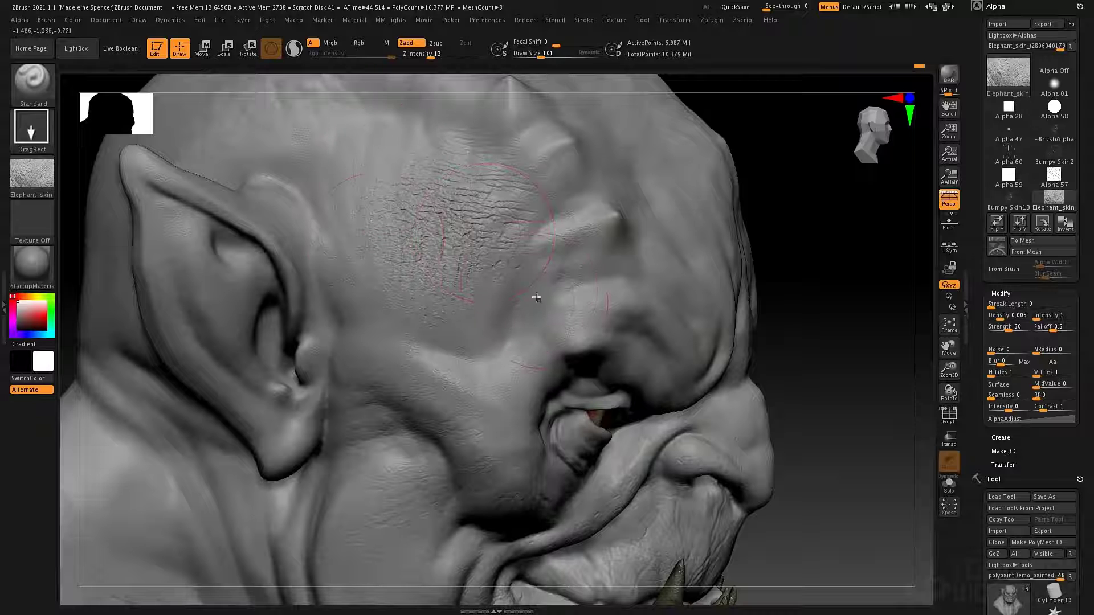
{"action": "right_click_drag", "start_coordinate": [508, 253], "coordinate": [429, 321], "text": "alt"}
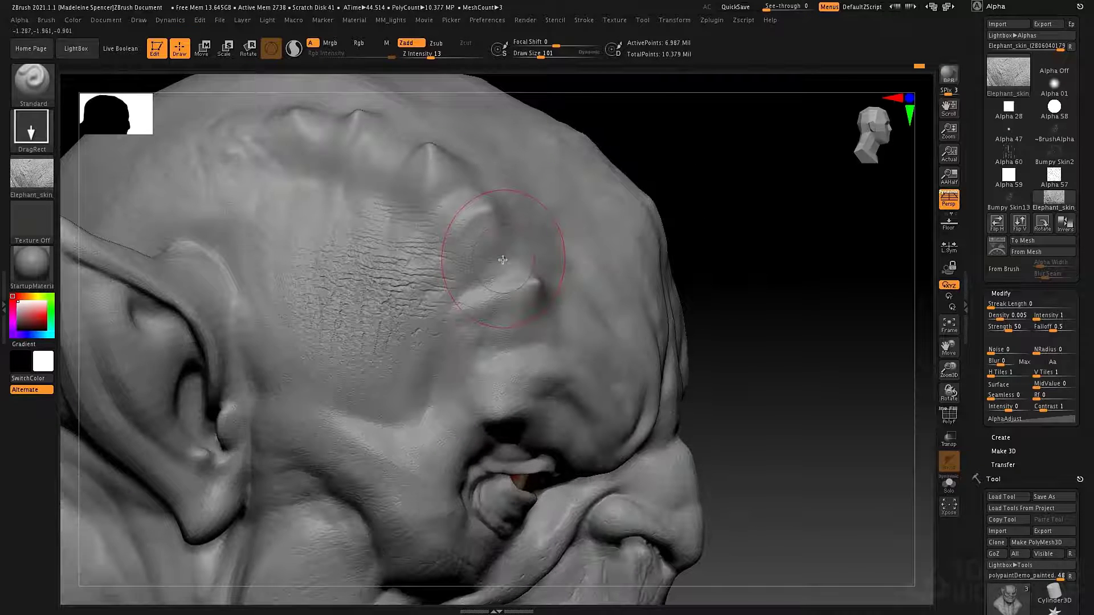
- Try a small elephant skin stamp on the upper forehead and undo it
{"action": "key", "text": "ctrl"}
{"action": "mouse_move", "coordinate": [509, 200]}
{"action": "right_mouse_down"}
{"action": "mouse_move", "coordinate": [495, 245]}
{"action": "mouse_move", "coordinate": [476, 208]}
{"action": "mouse_move", "coordinate": [486, 289]}
{"action": "right_mouse_up"}
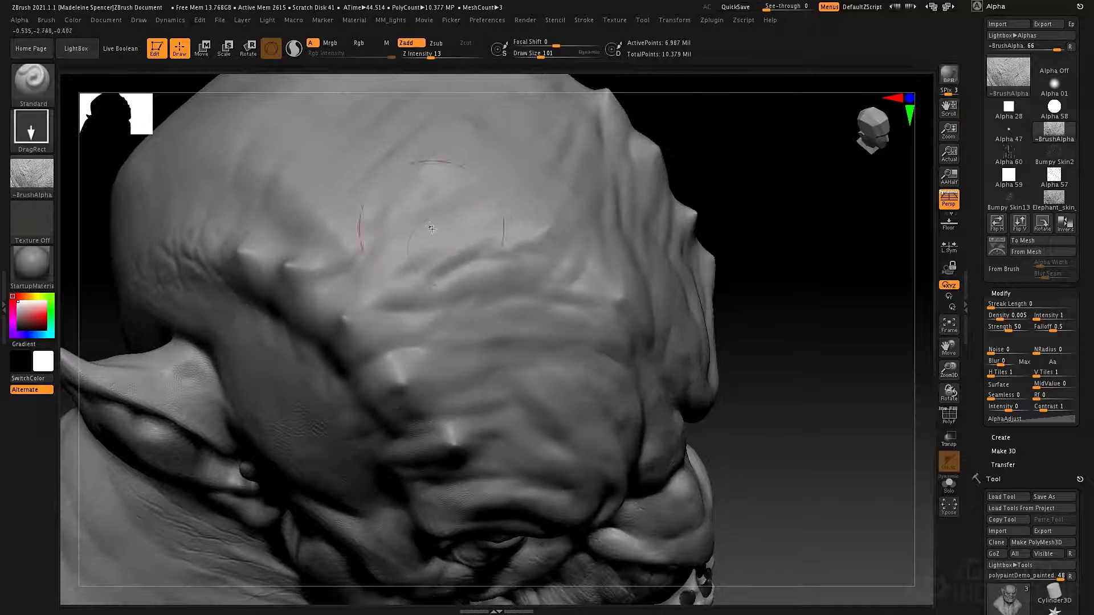
{"action": "left_click_drag", "start_coordinate": [487, 289], "coordinate": [435, 298]}
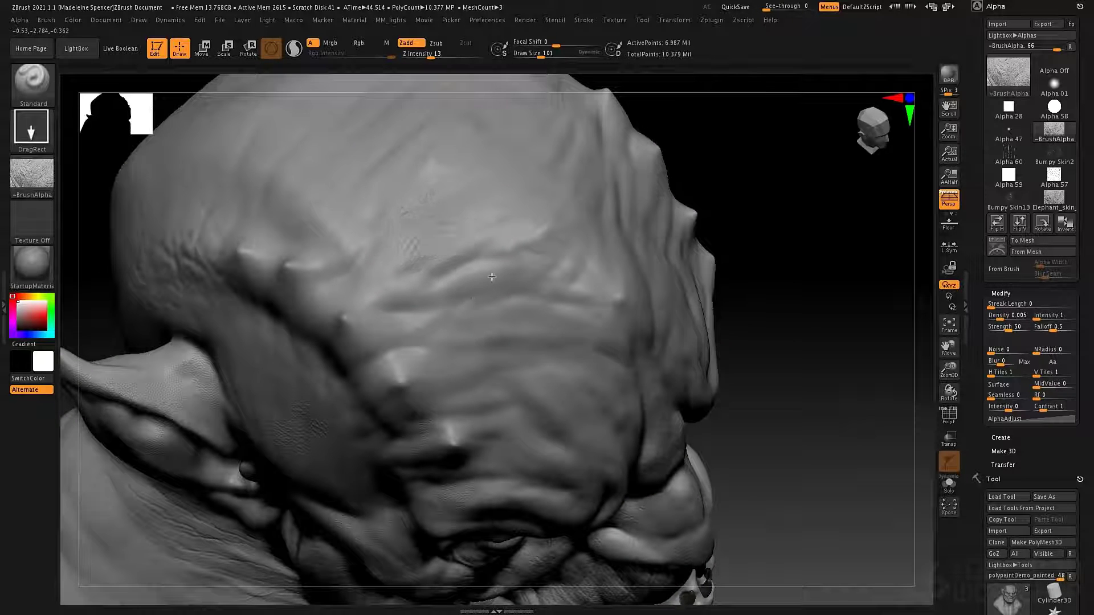
{"action": "key", "text": "ctrl+z"}
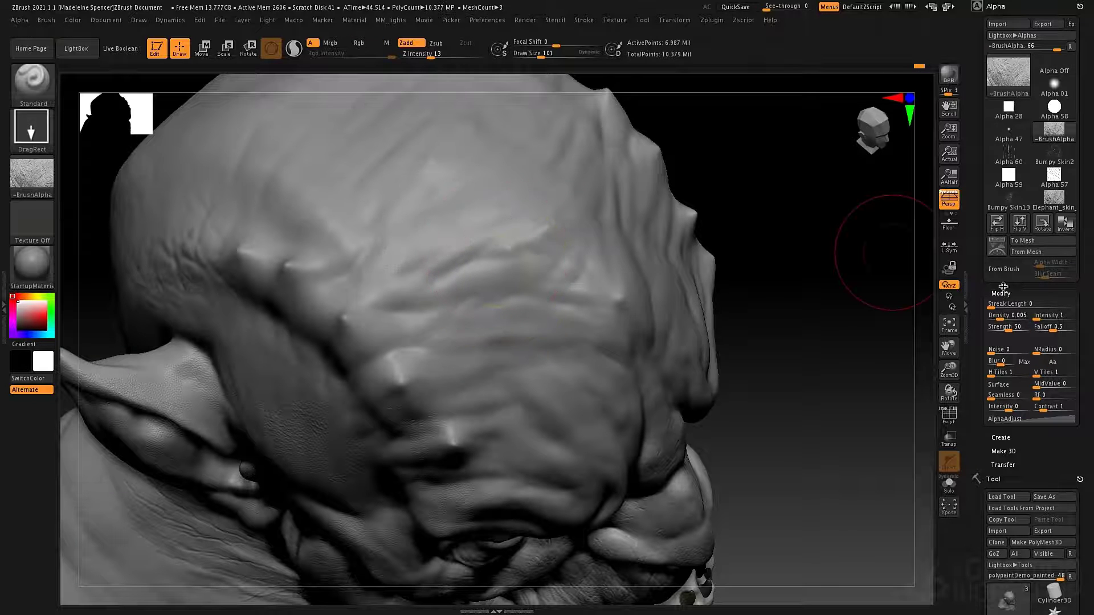
- Turn on Max and Aa for the elephant skin alpha and set its radial fade (Rf) to 4
{"action": "left_click_drag", "start_coordinate": [983, 288], "coordinate": [983, 280]}
{"action": "scroll", "coordinate": [983, 280], "scroll_direction": "down", "scroll_amount": 1}
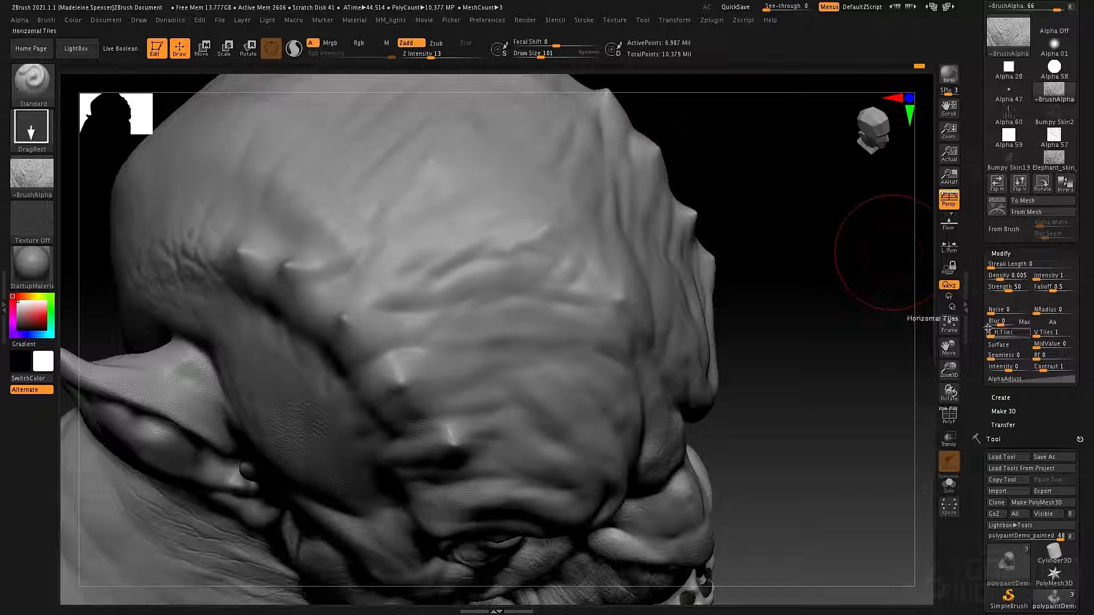
{"action": "left_click", "coordinate": [1027, 322]}
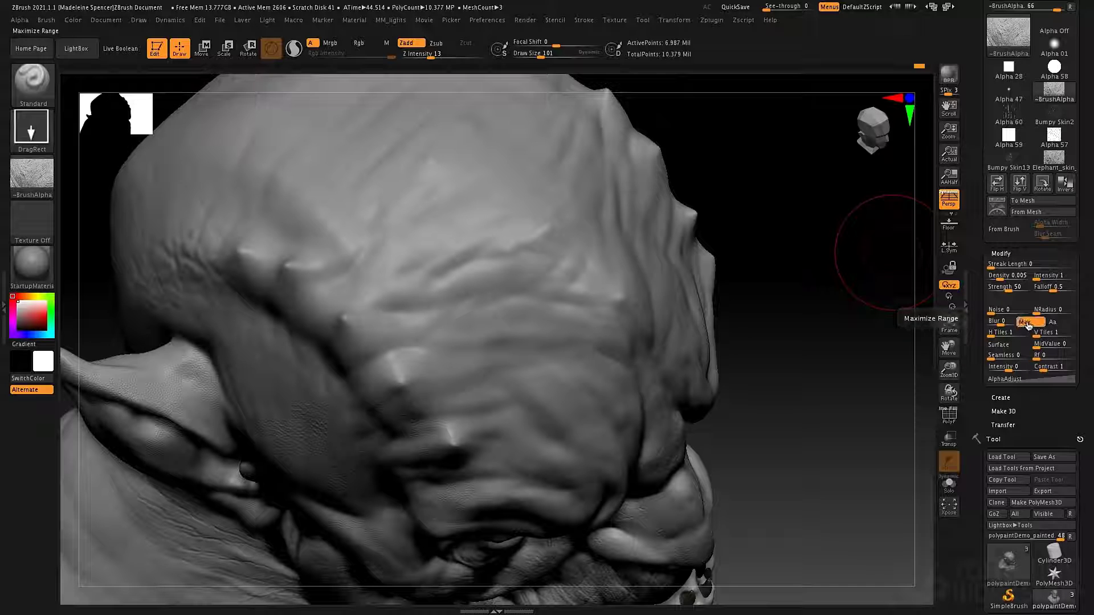
{"action": "left_click", "coordinate": [1058, 323]}
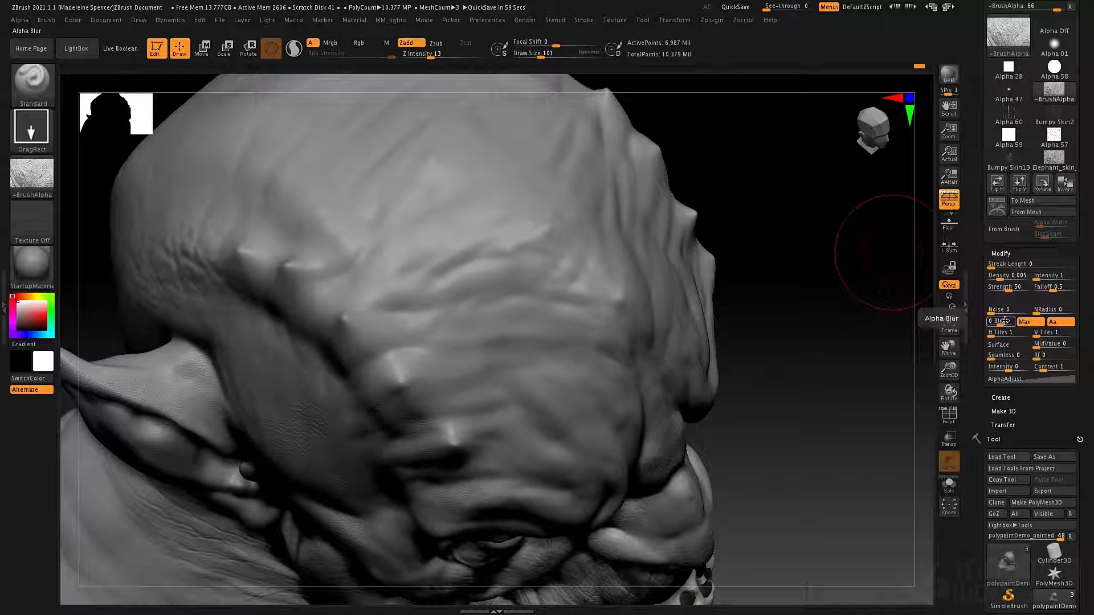
{"action": "left_click_drag", "start_coordinate": [1037, 356], "coordinate": [1043, 357]}
{"action": "key", "text": "Return"}
{"action": "mouse_move", "coordinate": [1018, 38]}
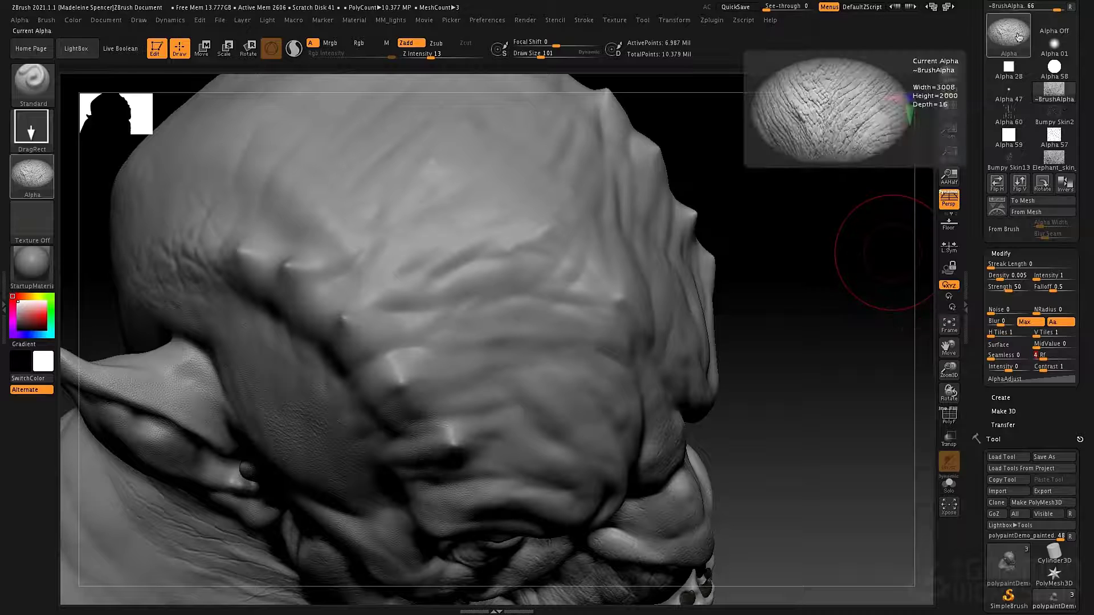
- Test the radially faded elephant skin alpha with a large stamp on the upper forehead and undo it
{"action": "scroll", "coordinate": [1025, 57], "scroll_direction": "up", "scroll_amount": 2}
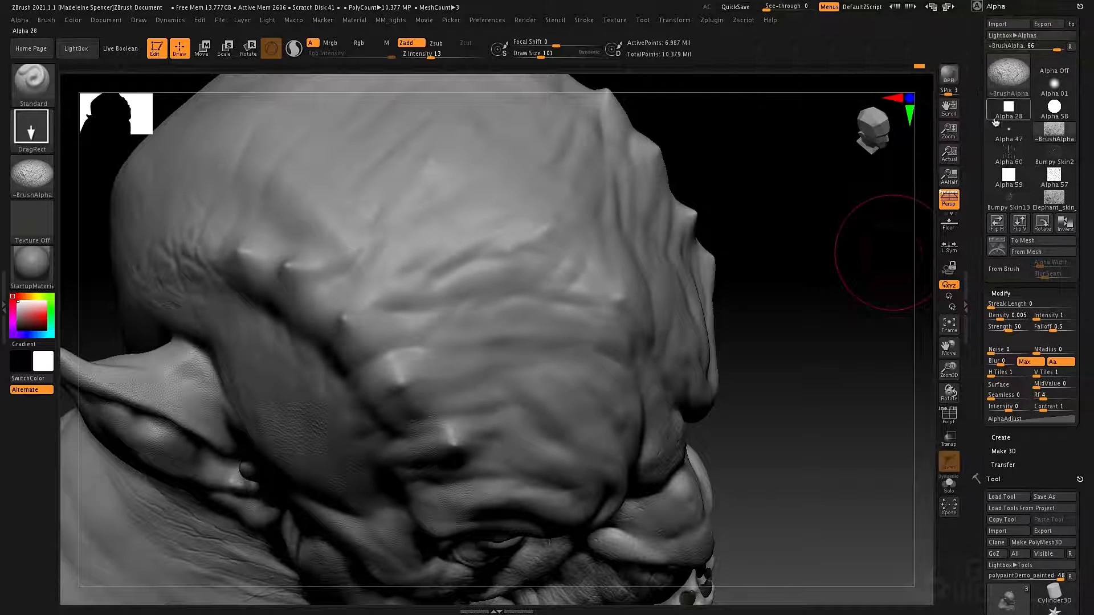
{"action": "mouse_move", "coordinate": [476, 222]}
{"action": "left_mouse_down"}
{"action": "mouse_move", "coordinate": [442, 253]}
{"action": "mouse_move", "coordinate": [490, 263]}
{"action": "mouse_move", "coordinate": [568, 229]}
{"action": "mouse_move", "coordinate": [541, 117]}
{"action": "left_mouse_up"}
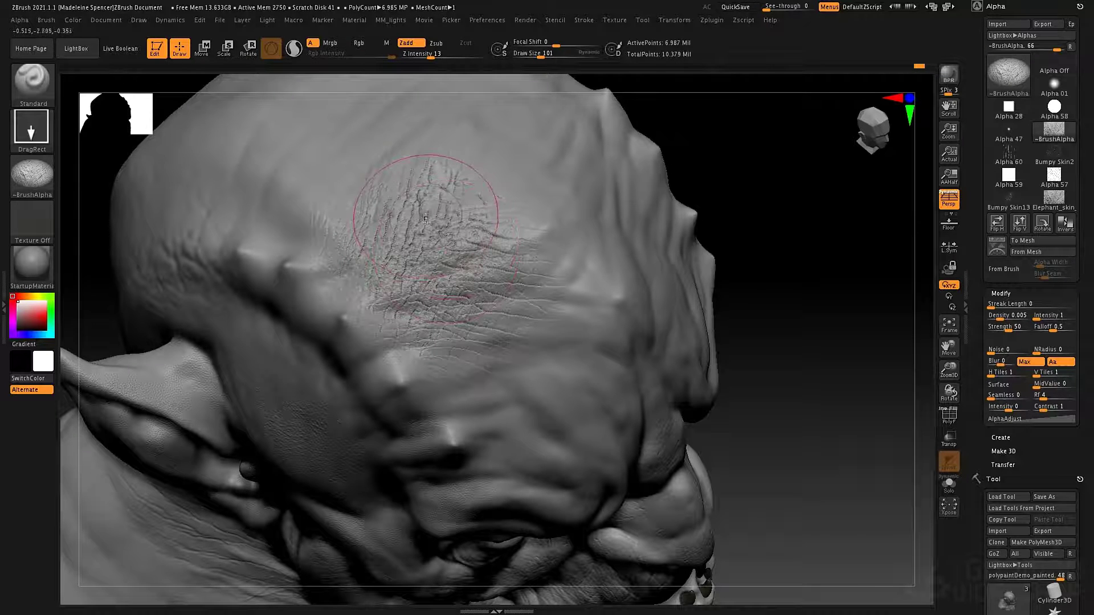
{"action": "key", "text": "ctrl"}
{"action": "key", "text": "ctrl+z"}
{"action": "key", "text": "ctrl+z"}
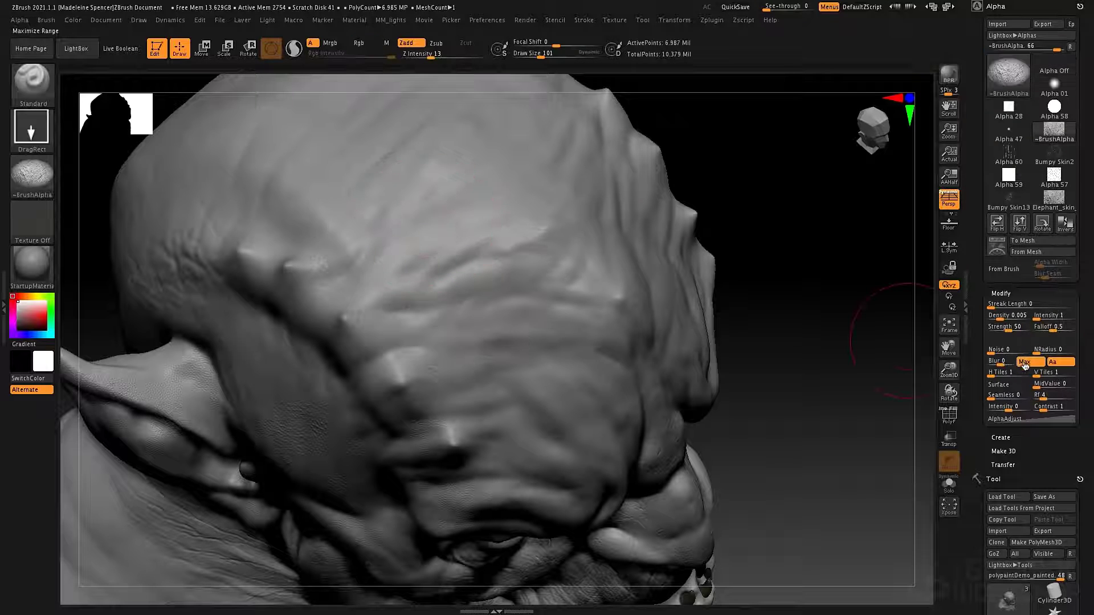
- Turn off Max and set the alpha's Blur to 3, testing it with a forehead stamp that is undone
{"action": "left_click", "coordinate": [1026, 363]}
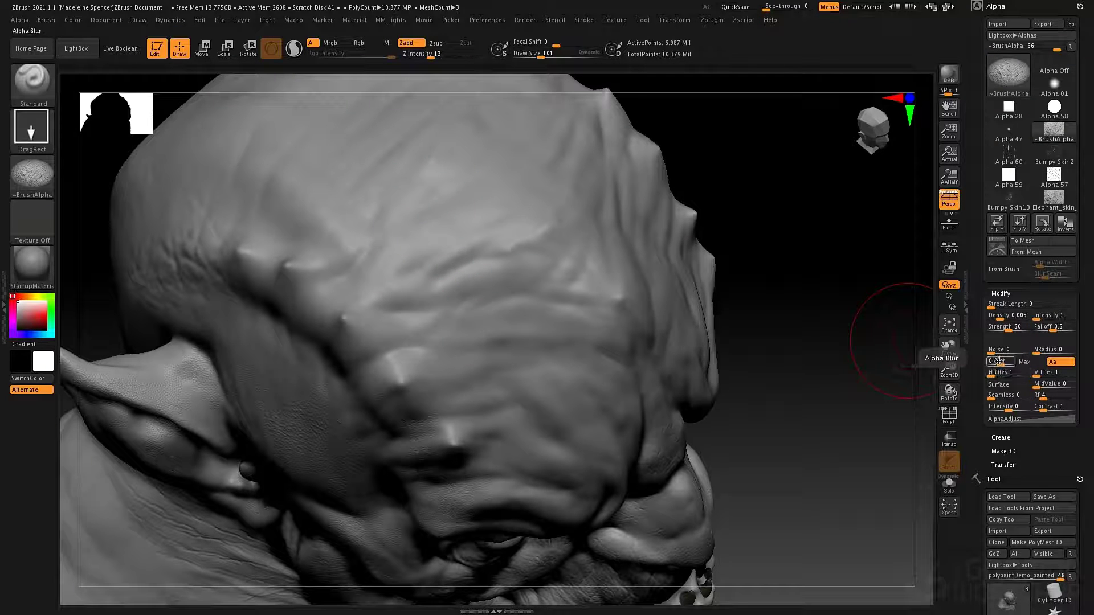
{"action": "left_click_drag", "start_coordinate": [998, 361], "coordinate": [1007, 363]}
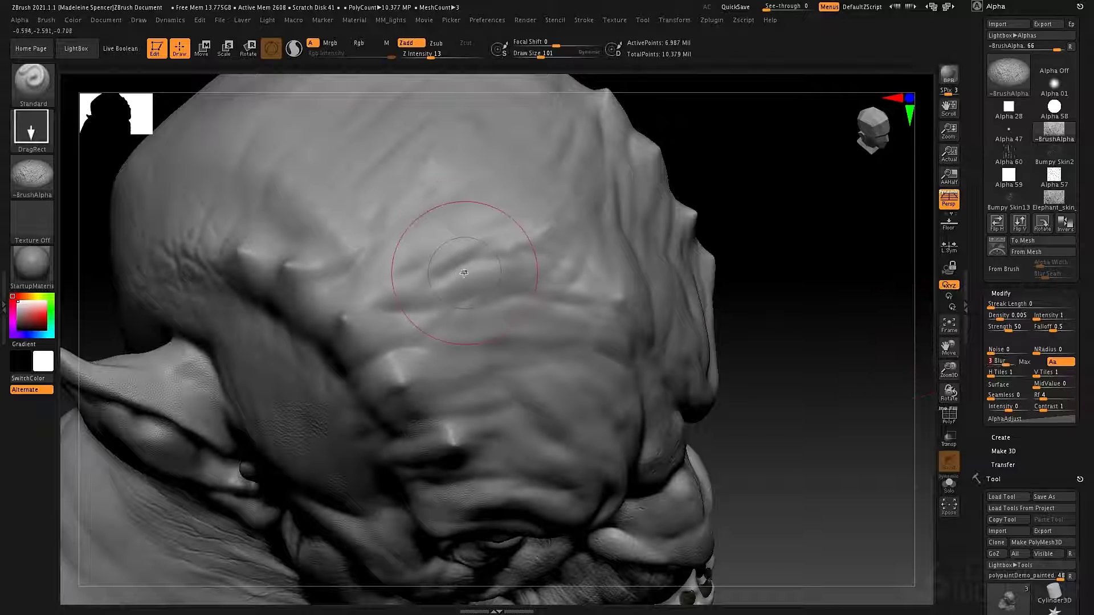
{"action": "mouse_move", "coordinate": [461, 263]}
{"action": "left_mouse_down"}
{"action": "mouse_move", "coordinate": [560, 332]}
{"action": "mouse_move", "coordinate": [606, 158]}
{"action": "mouse_move", "coordinate": [593, 164]}
{"action": "left_mouse_up"}
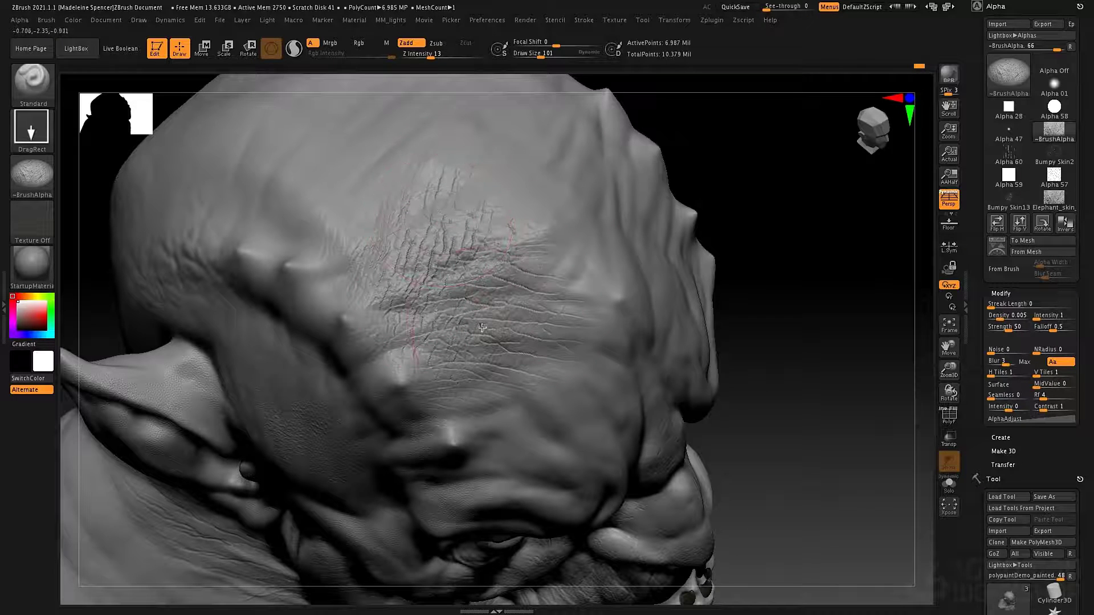
{"action": "mouse_move", "coordinate": [482, 328]}
{"action": "right_mouse_down"}
{"action": "mouse_move", "coordinate": [475, 292]}
{"action": "mouse_move", "coordinate": [478, 302]}
{"action": "right_mouse_up"}
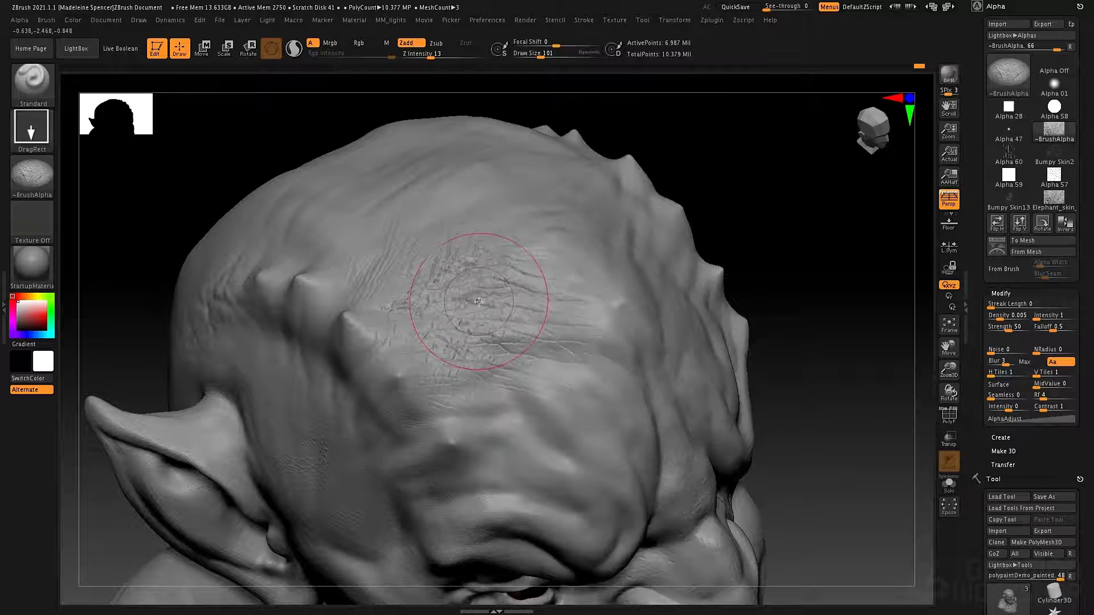
{"action": "key", "text": "ctrl"}
{"action": "key", "text": "ctrl+z"}
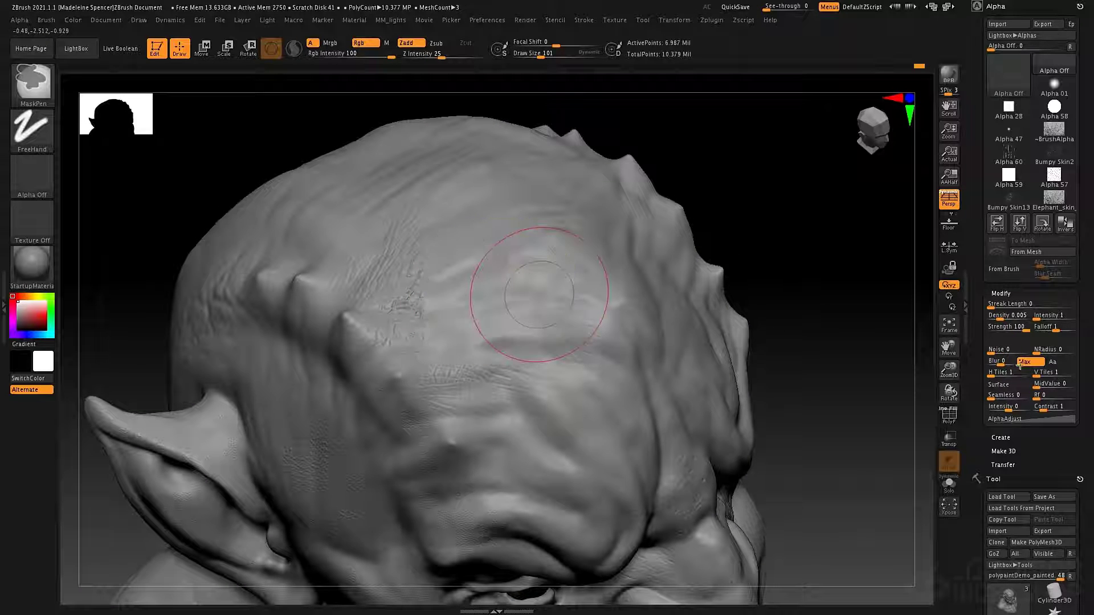
- Set the elephant skin alpha's radial fade (Rf) to 11
{"action": "left_click_drag", "start_coordinate": [1040, 395], "coordinate": [1047, 398]}
{"action": "left_click", "coordinate": [1048, 398]}
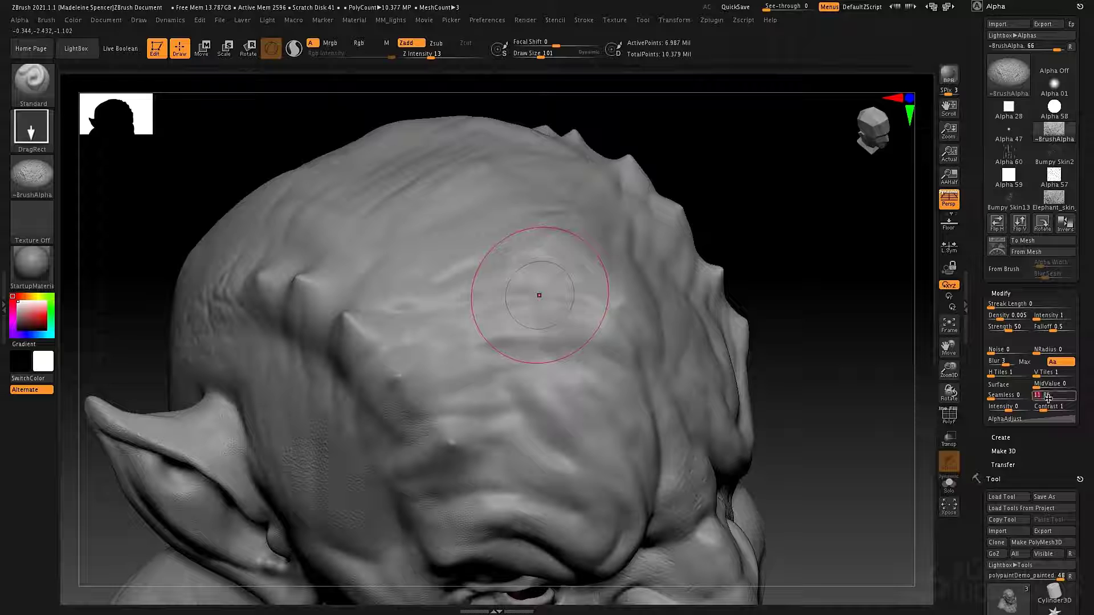
{"action": "key", "text": "Return"}
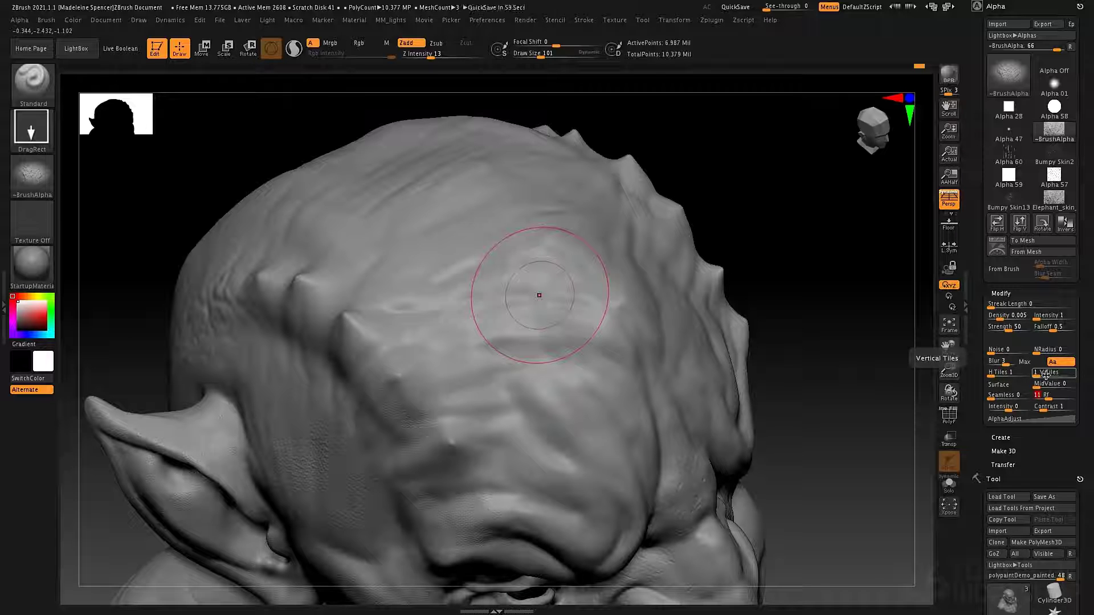
- Reshape the AlphaAdjust curve by lowering its bright end point and adding a raised point at about H 0.47, V 0.84
{"action": "left_click", "coordinate": [1019, 419]}
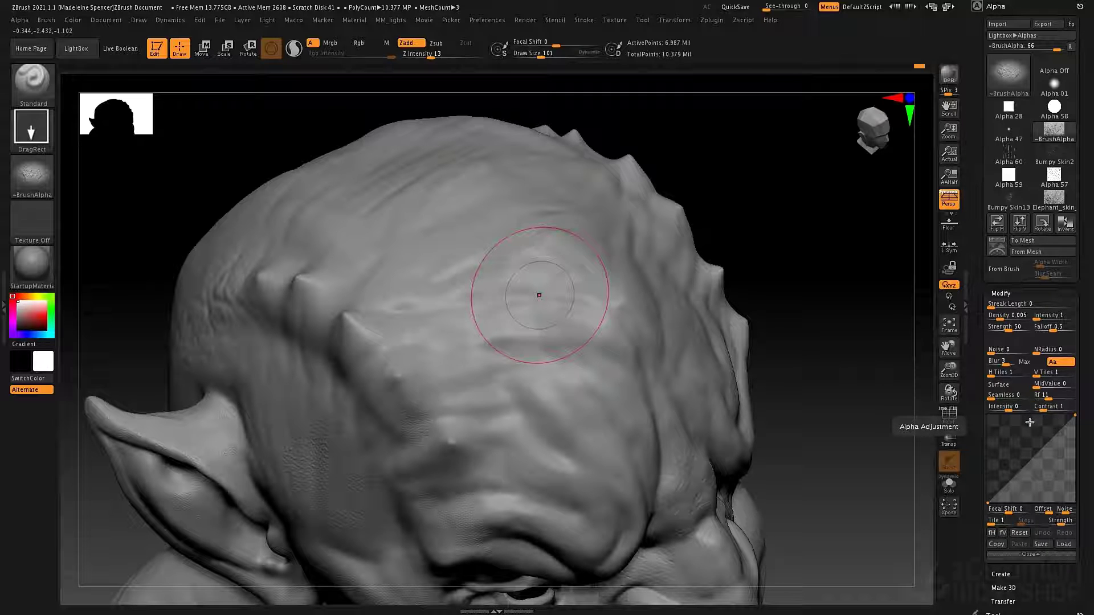
{"action": "left_click_drag", "start_coordinate": [1072, 417], "coordinate": [1075, 439]}
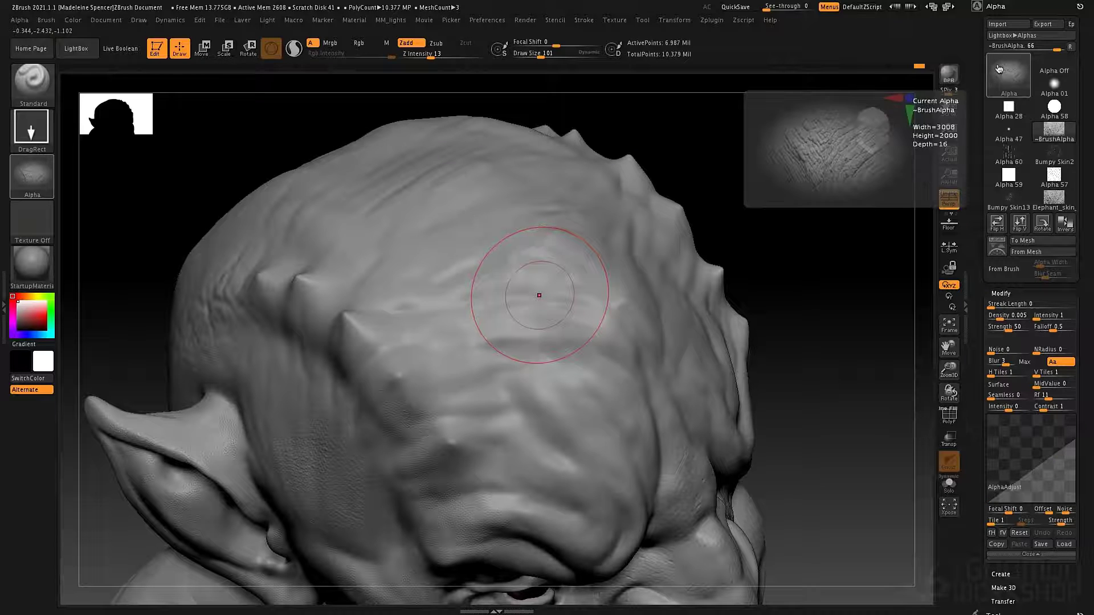
{"action": "left_click_drag", "start_coordinate": [1033, 471], "coordinate": [1027, 439]}
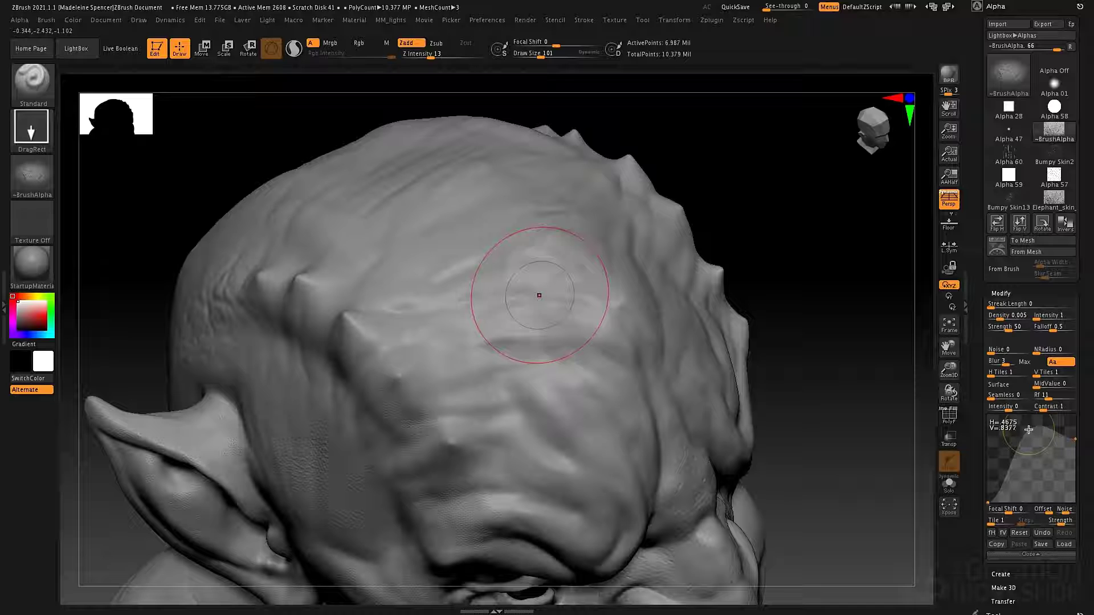
{"action": "mouse_move", "coordinate": [1009, 74]}
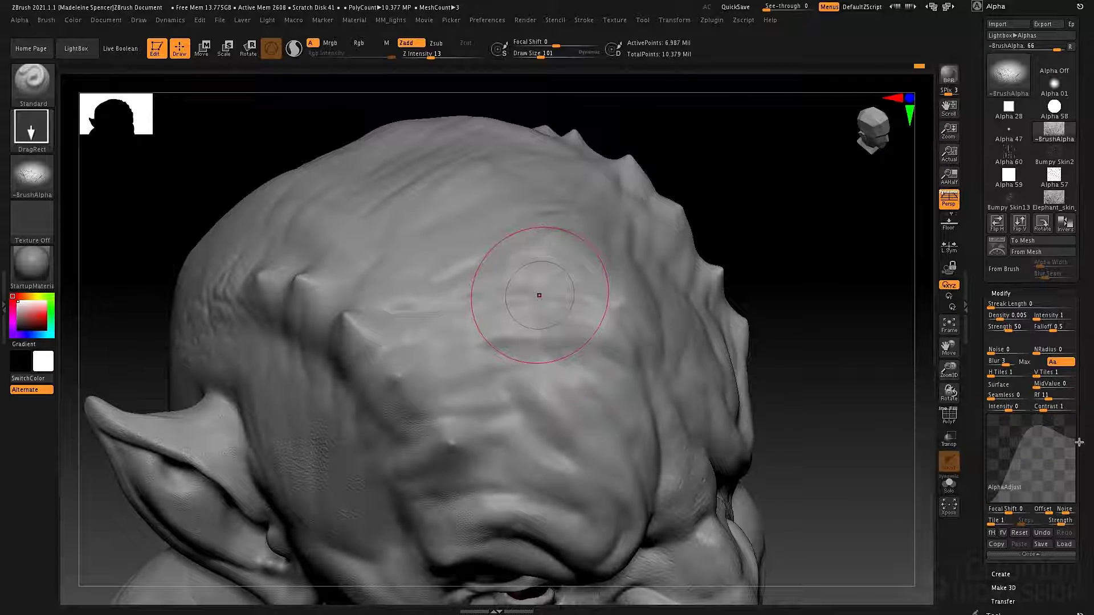
- Reset the AlphaAdjust curve and test the elephant skin alpha with several forehead stamps softened with the Smooth brush
{"action": "left_click", "coordinate": [1019, 534]}
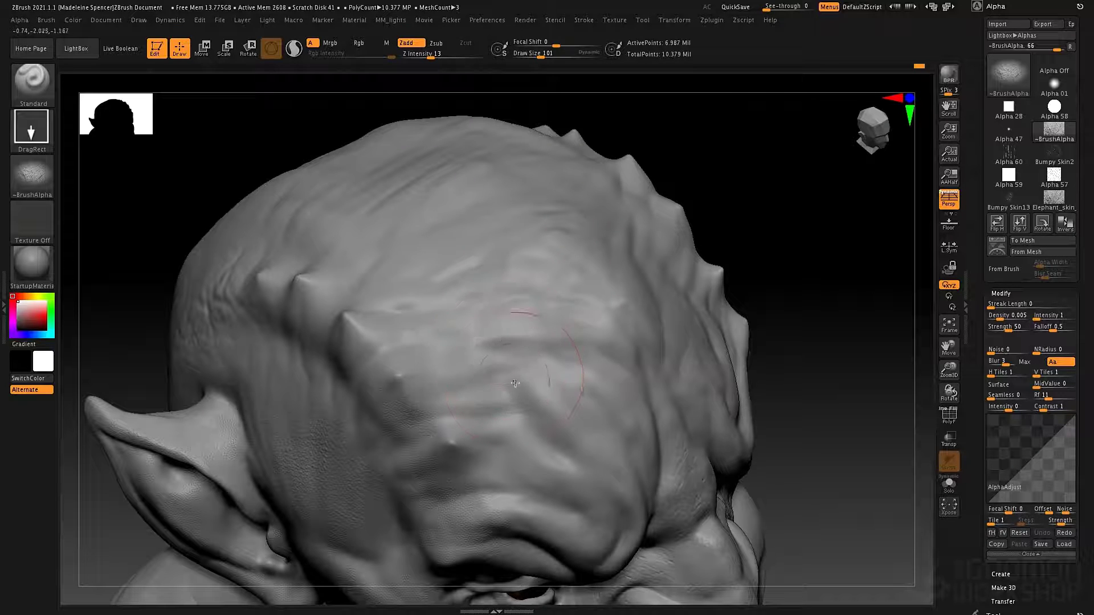
{"action": "left_click_drag", "start_coordinate": [593, 421], "coordinate": [574, 374]}
{"action": "mouse_move", "coordinate": [500, 386]}
{"action": "left_mouse_down"}
{"action": "mouse_move", "coordinate": [491, 360]}
{"action": "mouse_move", "coordinate": [520, 308]}
{"action": "mouse_move", "coordinate": [569, 386]}
{"action": "left_mouse_up"}
{"action": "mouse_move", "coordinate": [442, 336]}
{"action": "left_mouse_down"}
{"action": "mouse_move", "coordinate": [468, 407]}
{"action": "mouse_move", "coordinate": [506, 400]}
{"action": "mouse_move", "coordinate": [512, 370]}
{"action": "mouse_move", "coordinate": [509, 340]}
{"action": "mouse_move", "coordinate": [463, 317]}
{"action": "mouse_move", "coordinate": [525, 386]}
{"action": "mouse_move", "coordinate": [569, 351]}
{"action": "mouse_move", "coordinate": [505, 288]}
{"action": "mouse_move", "coordinate": [415, 308]}
{"action": "mouse_move", "coordinate": [507, 405]}
{"action": "left_mouse_up"}
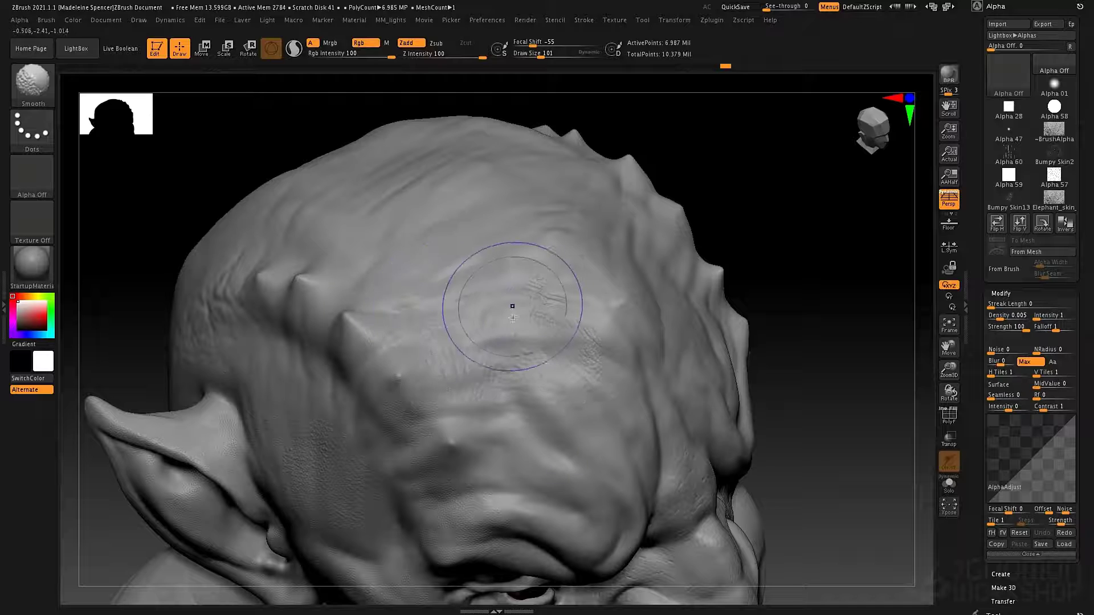
{"action": "left_click_drag", "start_coordinate": [512, 318], "coordinate": [476, 359], "text": "shift"}
- Set the alpha's Blur to 11 and stamp overlapping elephant skin wrinkles across the forehead
{"action": "left_click", "coordinate": [987, 365]}
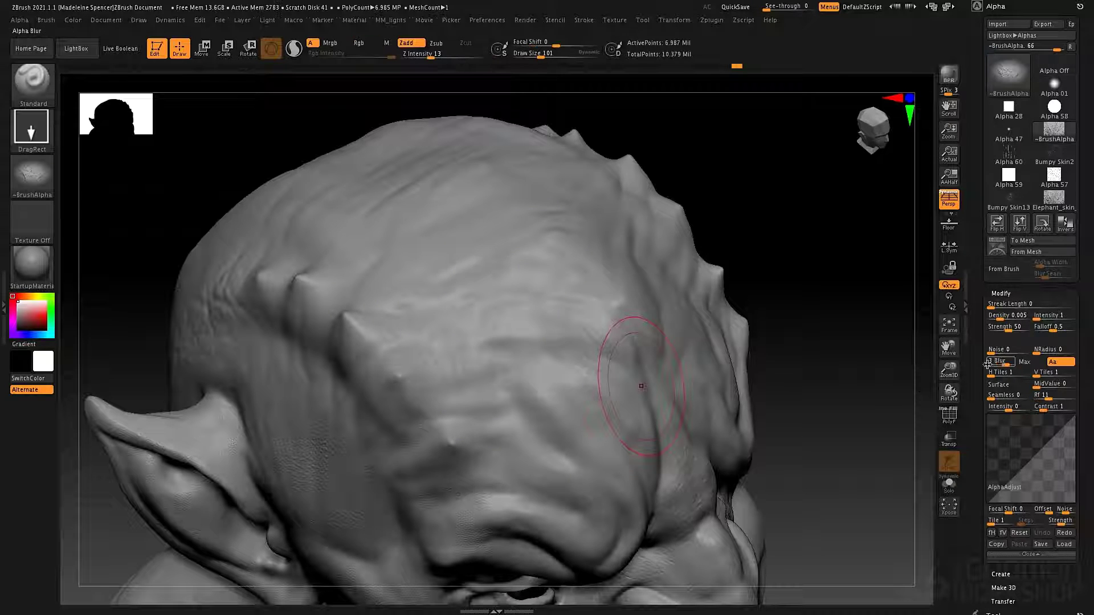
{"action": "left_click_drag", "start_coordinate": [988, 362], "coordinate": [1014, 362]}
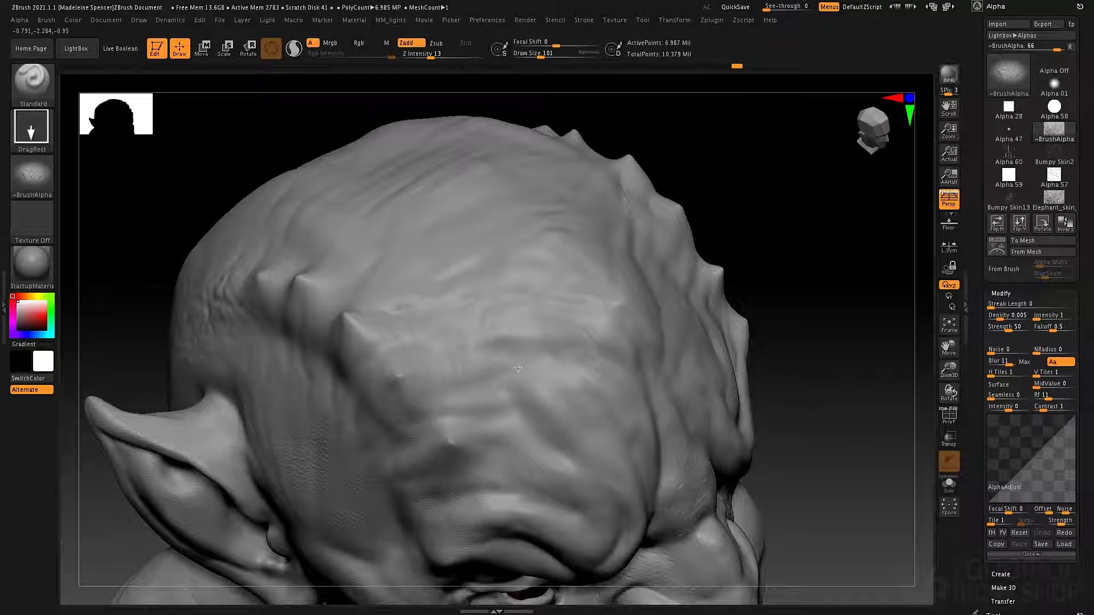
{"action": "left_click_drag", "start_coordinate": [487, 340], "coordinate": [534, 383]}
{"action": "mouse_move", "coordinate": [526, 447]}
{"action": "left_mouse_down"}
{"action": "mouse_move", "coordinate": [410, 415]}
{"action": "mouse_move", "coordinate": [393, 367]}
{"action": "left_mouse_up"}
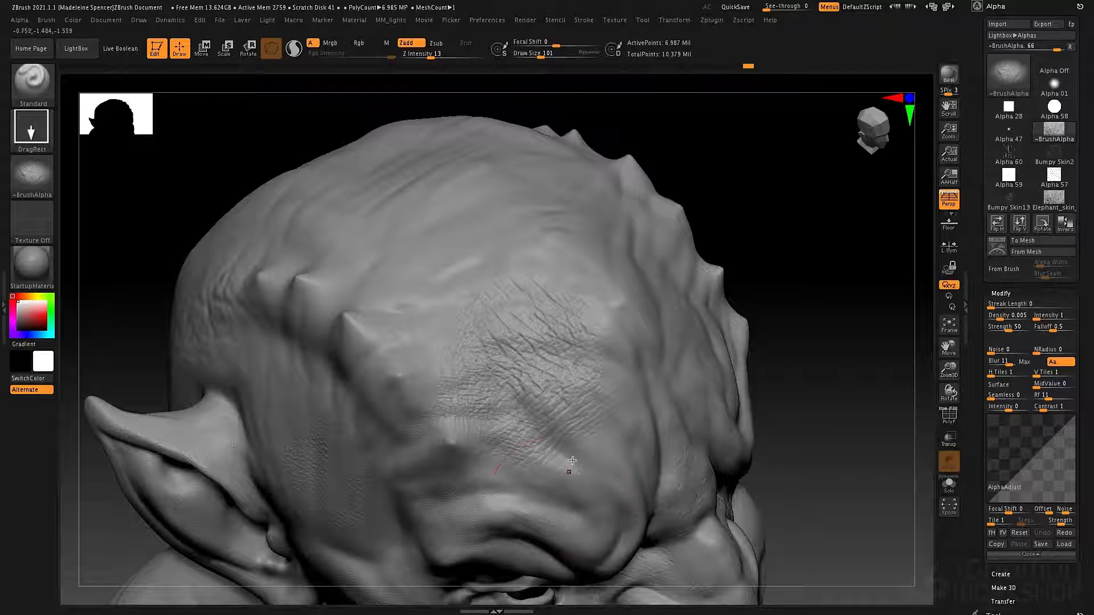
{"action": "left_click_drag", "start_coordinate": [617, 509], "coordinate": [686, 497]}
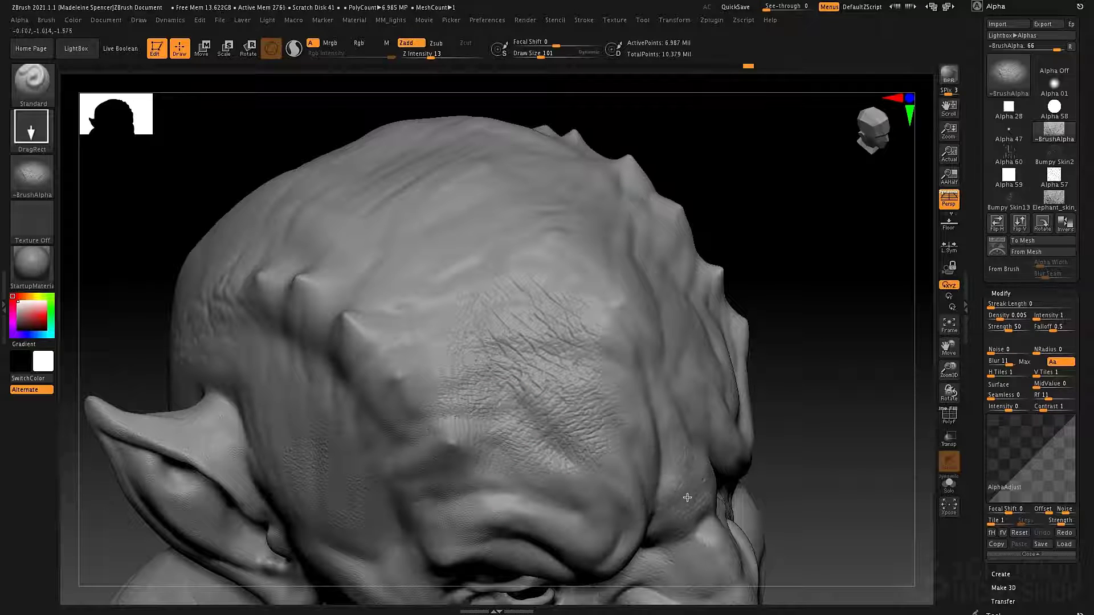
{"action": "left_click_drag", "start_coordinate": [458, 266], "coordinate": [541, 346]}
{"action": "left_click_drag", "start_coordinate": [548, 275], "coordinate": [548, 307]}
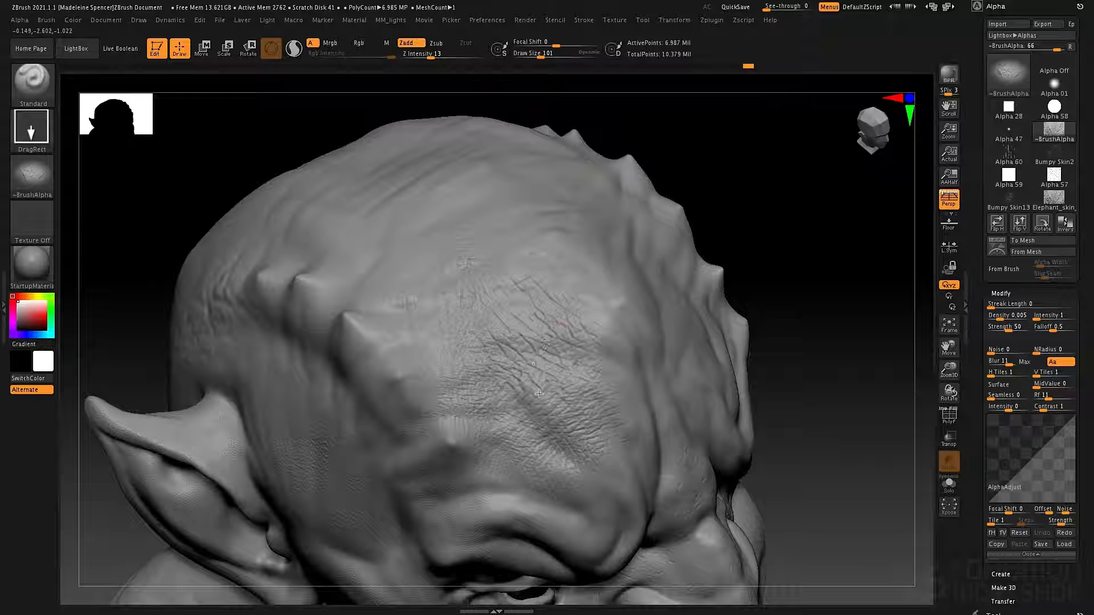
- Bake the modifier settings of the elephant skin brush alpha into a new alpha with Make Modified Alpha
{"action": "mouse_move", "coordinate": [990, 78]}
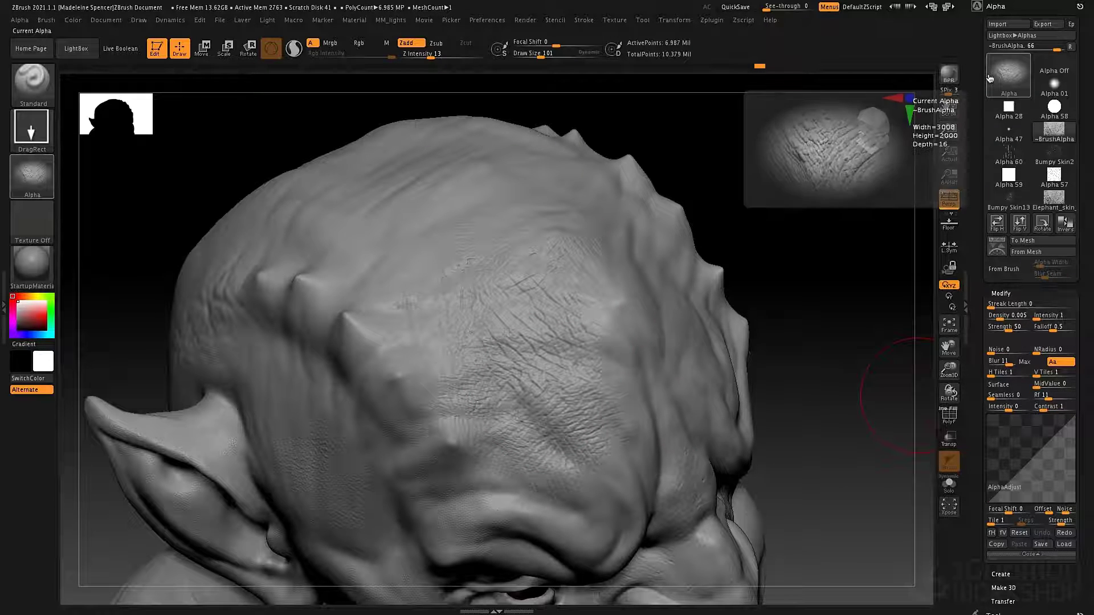
{"action": "left_click", "coordinate": [1001, 292]}
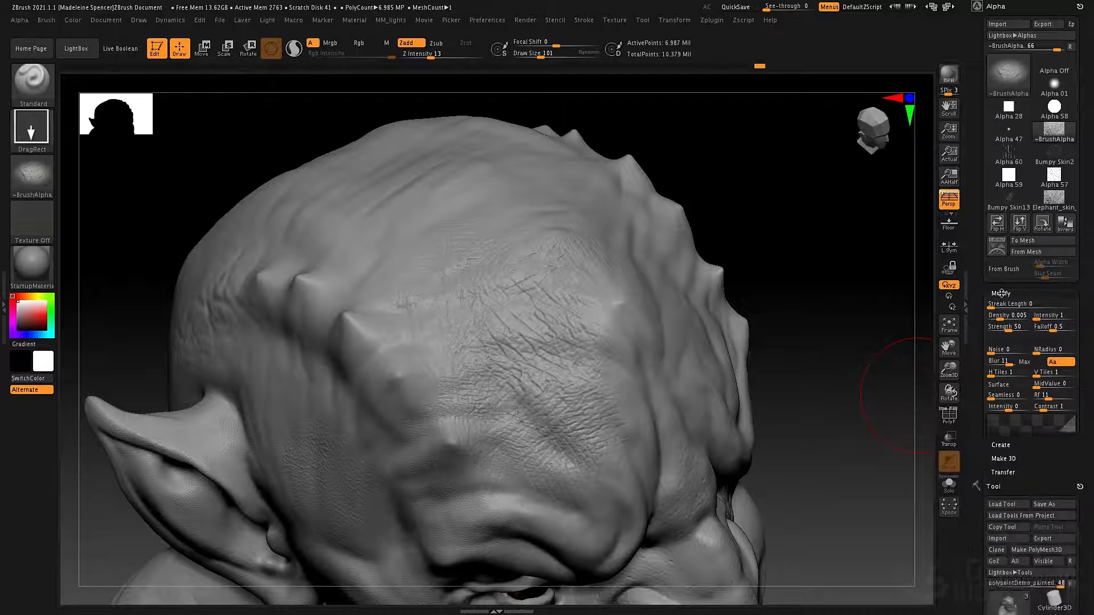
{"action": "left_click", "coordinate": [1003, 334]}
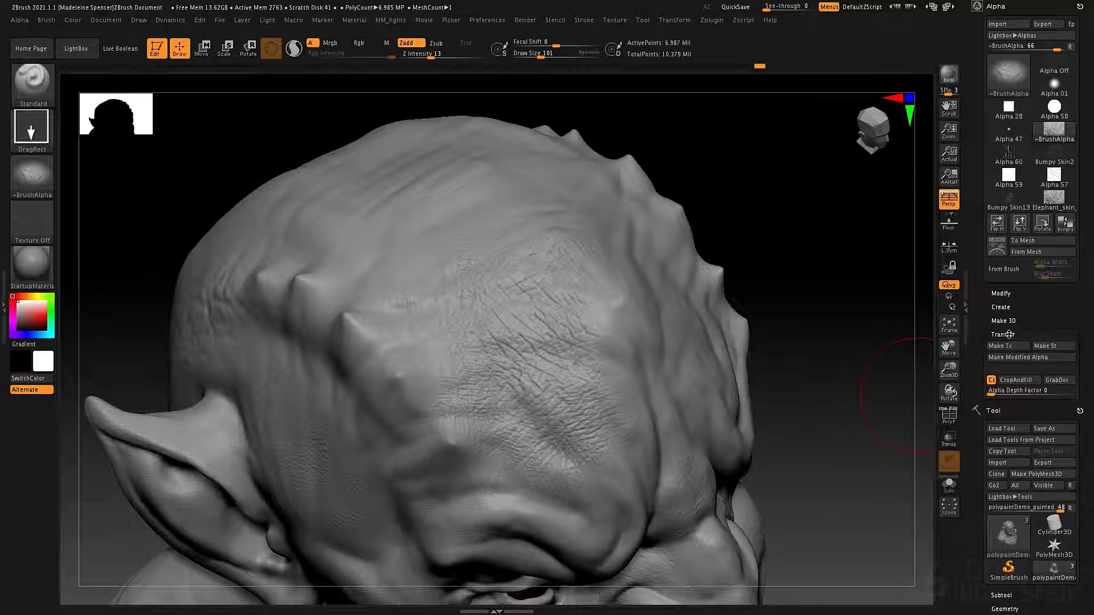
{"action": "left_click", "coordinate": [1019, 357]}
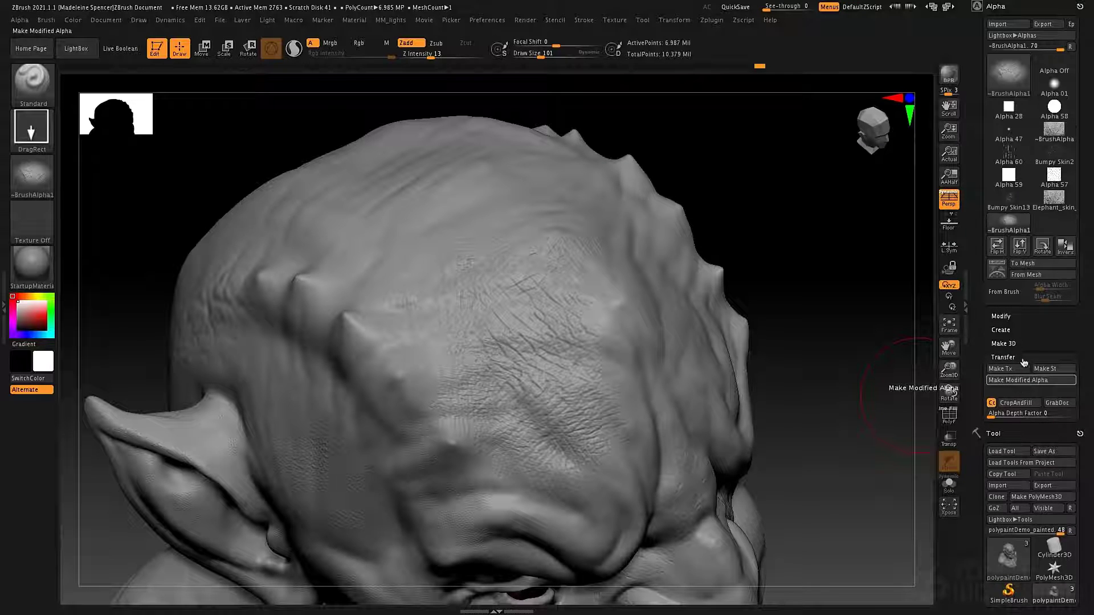
{"action": "mouse_move", "coordinate": [1008, 228]}
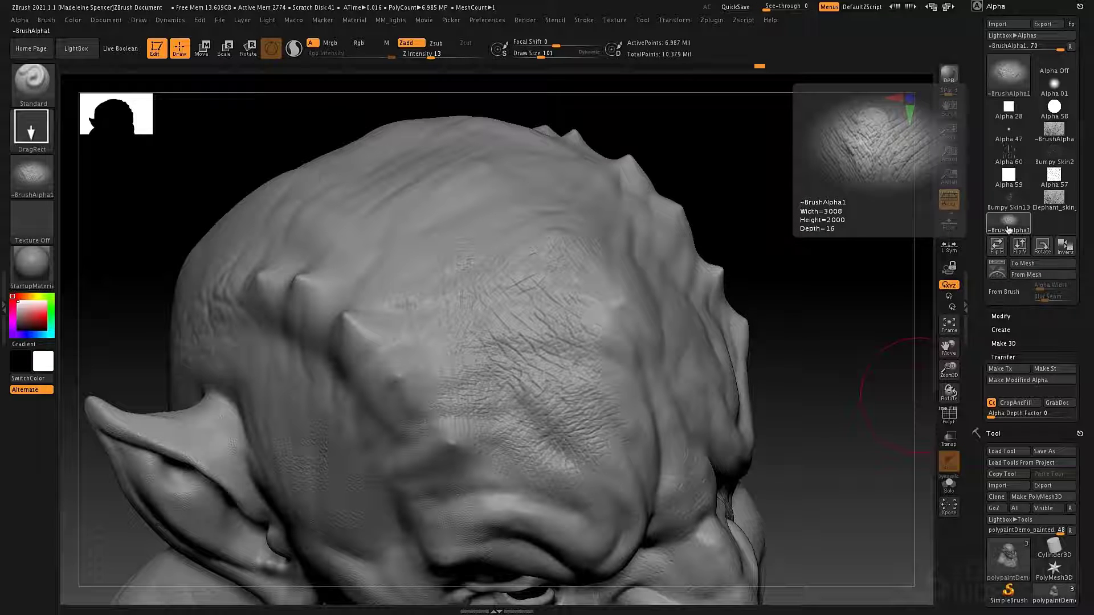
- Review the original Elephant_skin alpha's Modify settings and stamp the baked ~BrushAlpha1 across the upper forehead
{"action": "left_click", "coordinate": [1048, 204]}
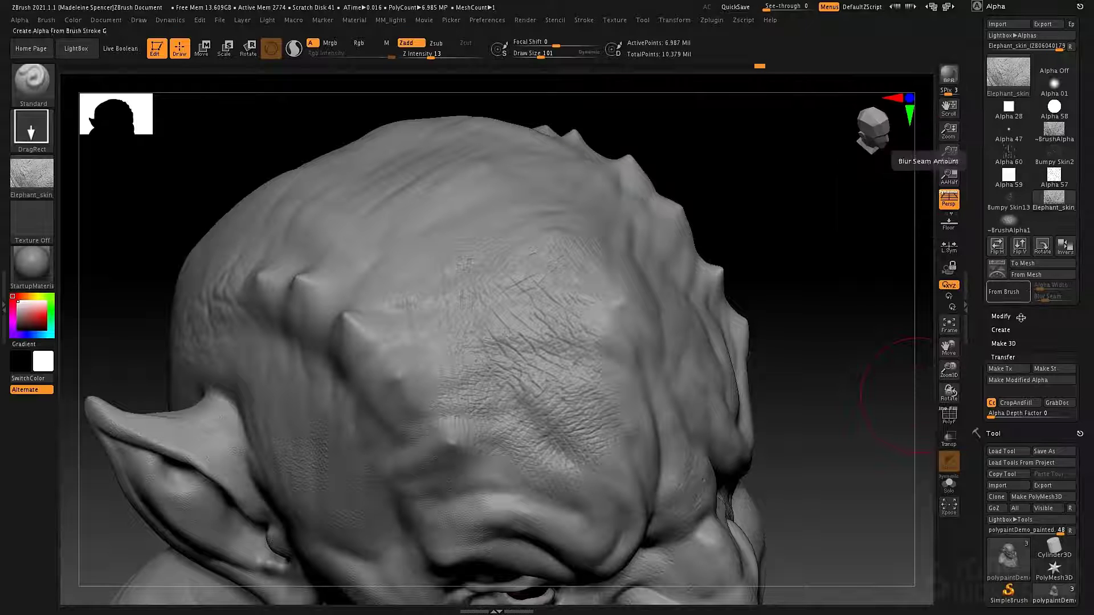
{"action": "left_click", "coordinate": [1004, 316]}
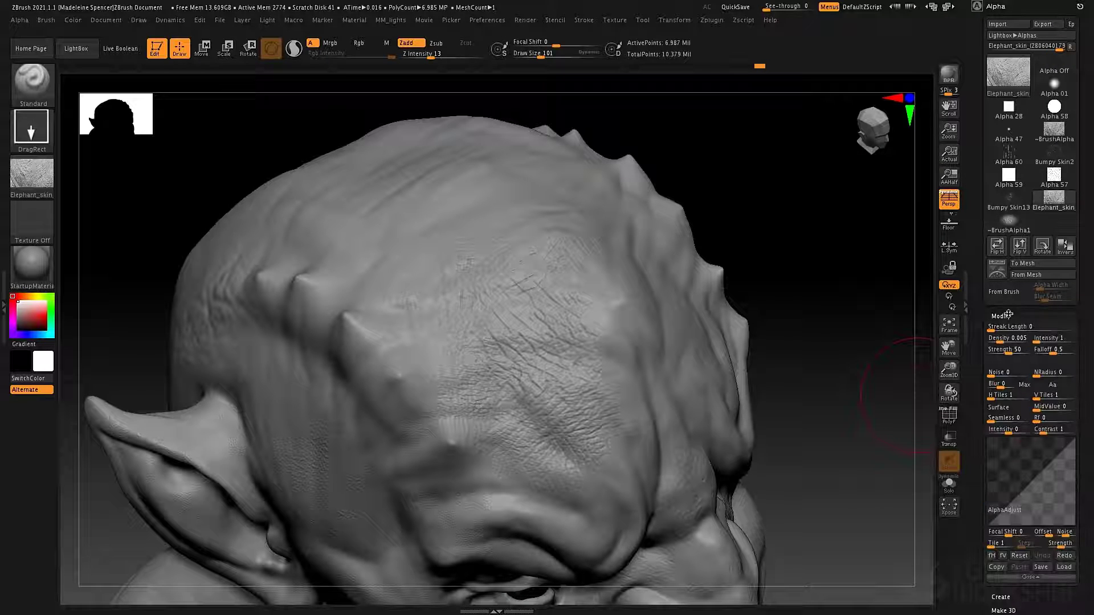
{"action": "left_click", "coordinate": [1007, 223]}
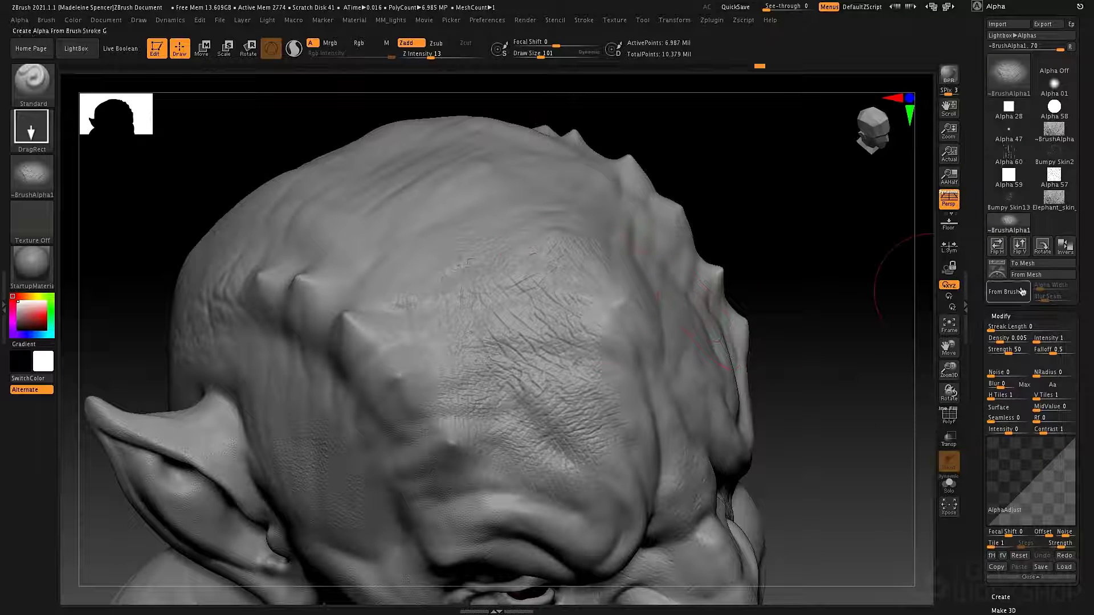
{"action": "left_click_drag", "start_coordinate": [757, 259], "coordinate": [733, 276]}
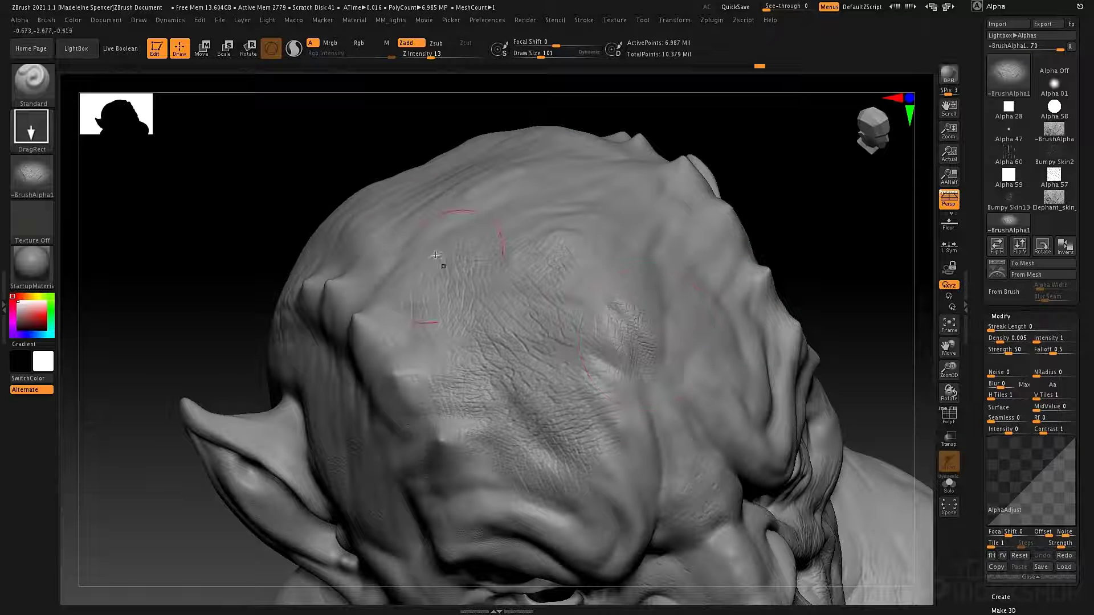
- Try painting the baked alpha on the side of the head with the Dots stroke and undo it
{"action": "left_click", "coordinate": [31, 128]}
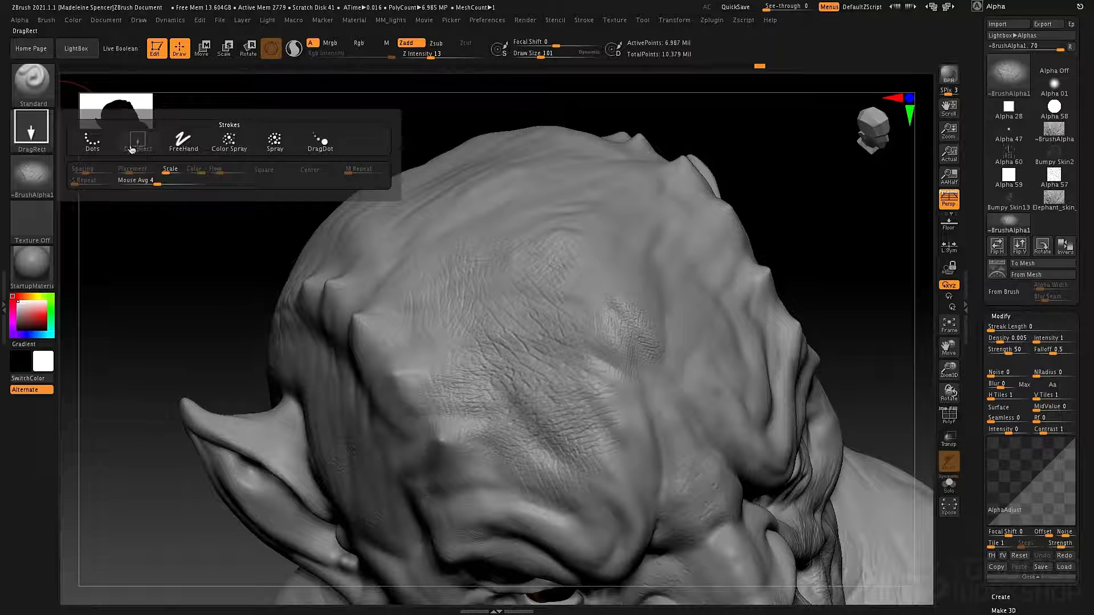
{"action": "left_click", "coordinate": [96, 144]}
{"action": "left_click_drag", "start_coordinate": [104, 145], "coordinate": [311, 251]}
{"action": "mouse_move", "coordinate": [311, 251]}
{"action": "right_mouse_down", "text": "ctrl"}
{"action": "mouse_move", "coordinate": [297, 213]}
{"action": "mouse_move", "coordinate": [359, 285]}
{"action": "mouse_move", "coordinate": [379, 261]}
{"action": "right_mouse_up", "text": "ctrl"}
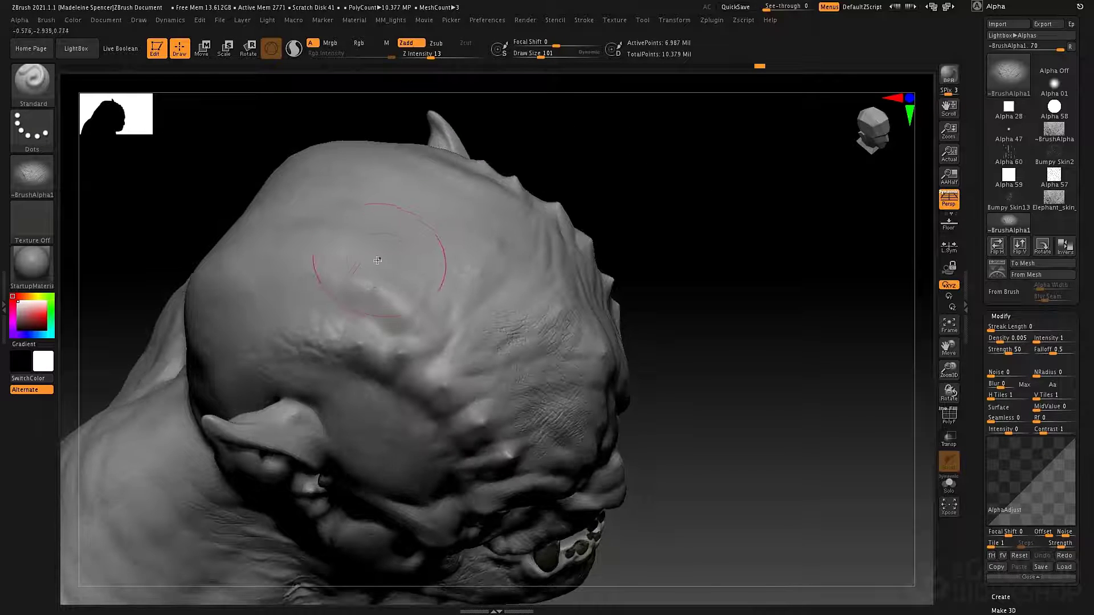
{"action": "mouse_move", "coordinate": [379, 262]}
{"action": "left_mouse_down"}
{"action": "mouse_move", "coordinate": [448, 287]}
{"action": "mouse_move", "coordinate": [411, 241]}
{"action": "mouse_move", "coordinate": [397, 338]}
{"action": "left_mouse_up"}
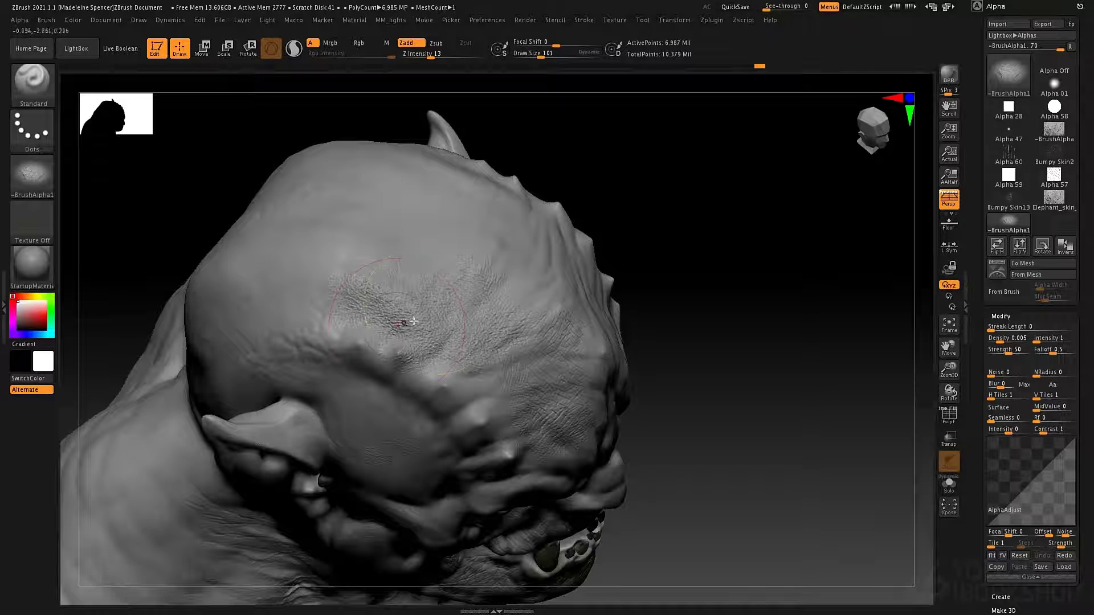
{"action": "key", "text": "ctrl"}
{"action": "key", "text": "ctrl+z"}
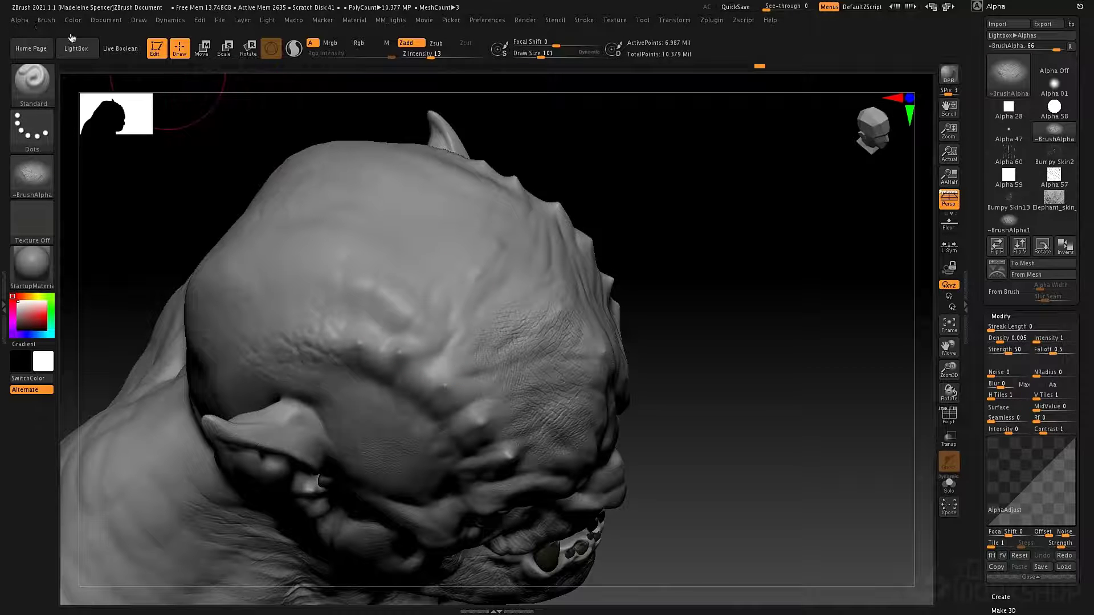
- Invert the ~BrushAlpha alpha and test it with a Dots stroke above the temple, undoing the stroke
{"action": "left_click", "coordinate": [20, 20]}
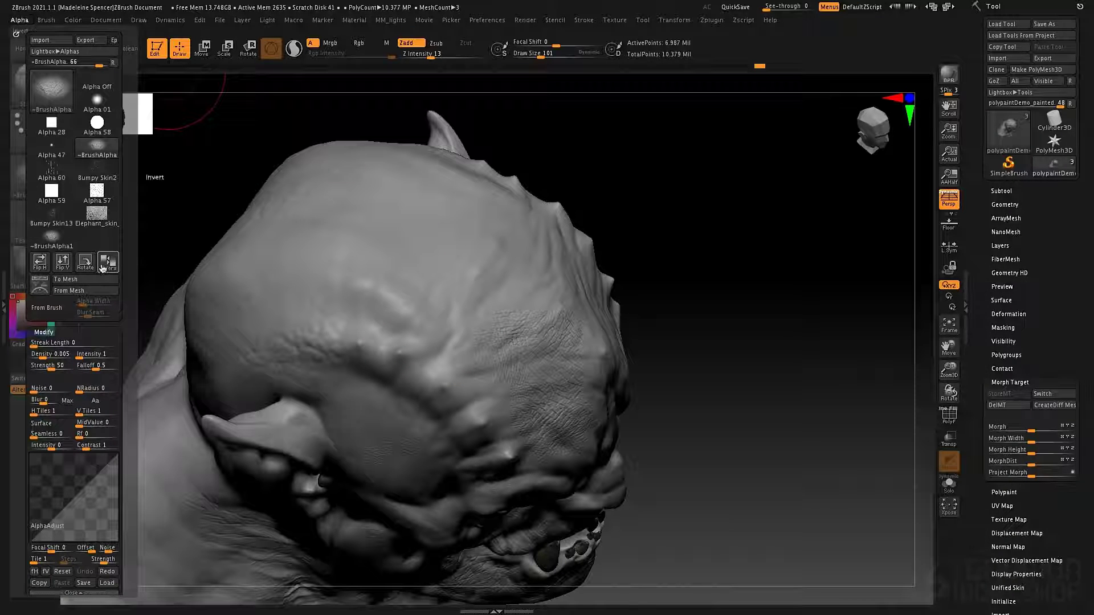
{"action": "left_click_drag", "start_coordinate": [370, 280], "coordinate": [416, 318]}
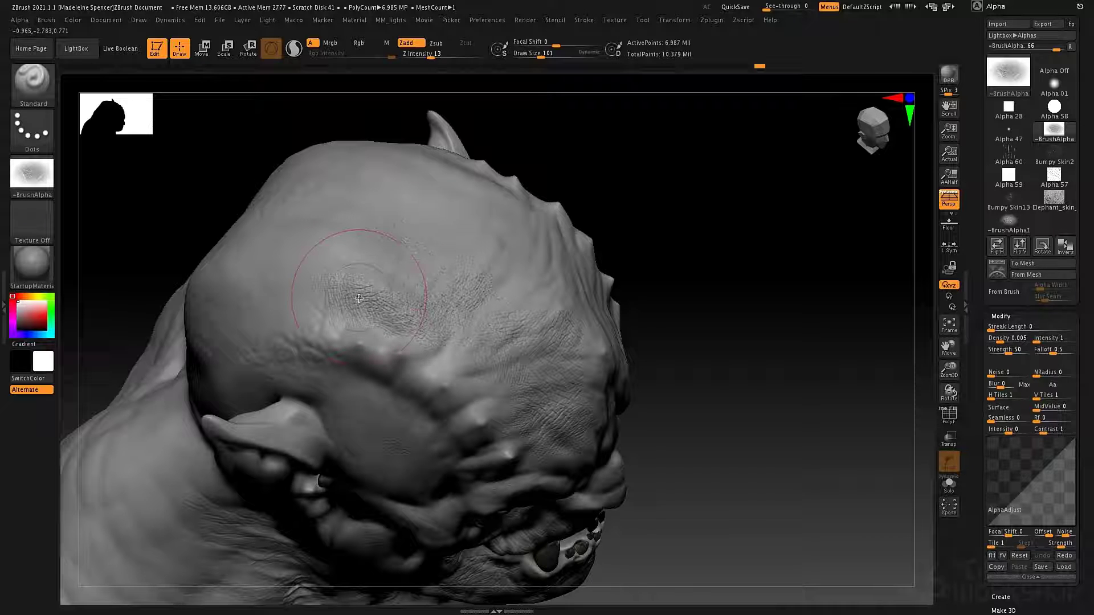
{"action": "key", "text": "ctrl"}
{"action": "key", "text": "ctrl+z"}
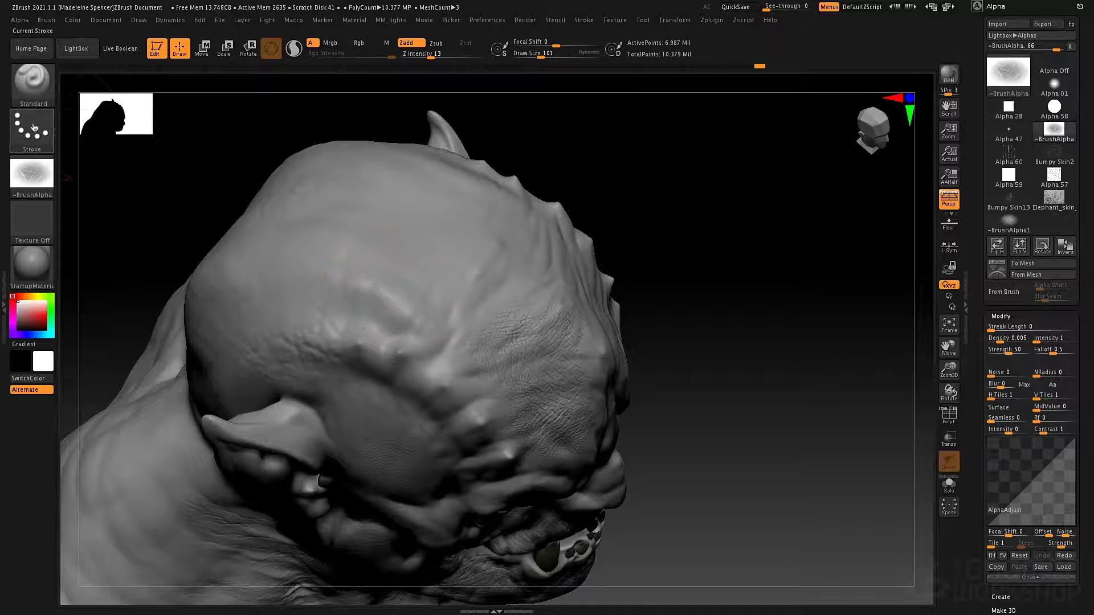
- Set the stroke to DragRect and stamp the inverted alpha over the side and top of the head
{"action": "left_click", "coordinate": [32, 130]}
{"action": "left_click", "coordinate": [136, 140]}
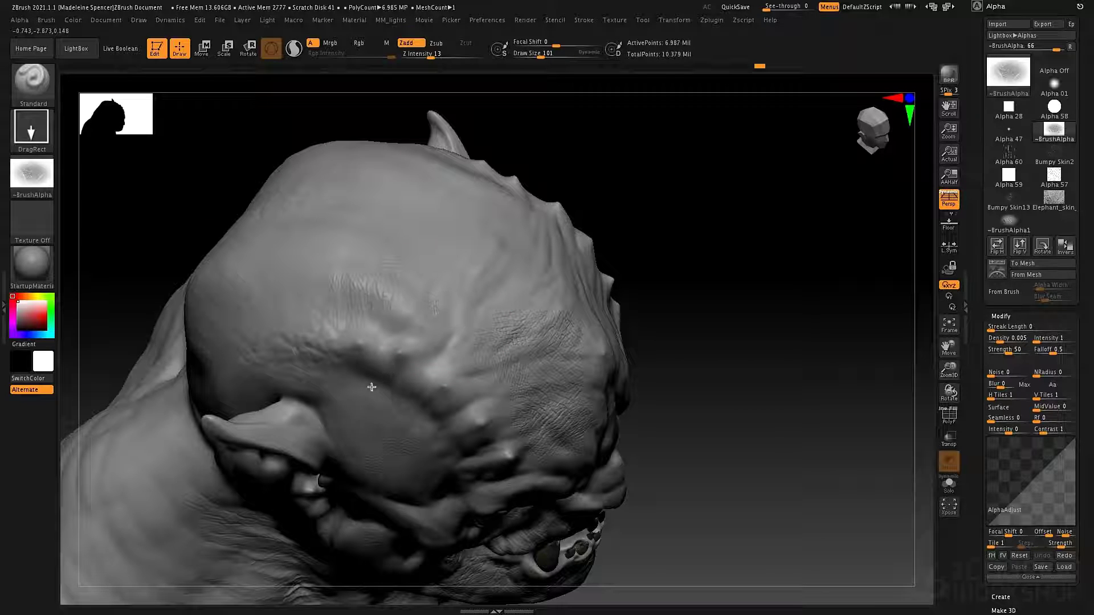
{"action": "right_click_drag", "start_coordinate": [433, 297], "coordinate": [452, 273], "text": "ctrl"}
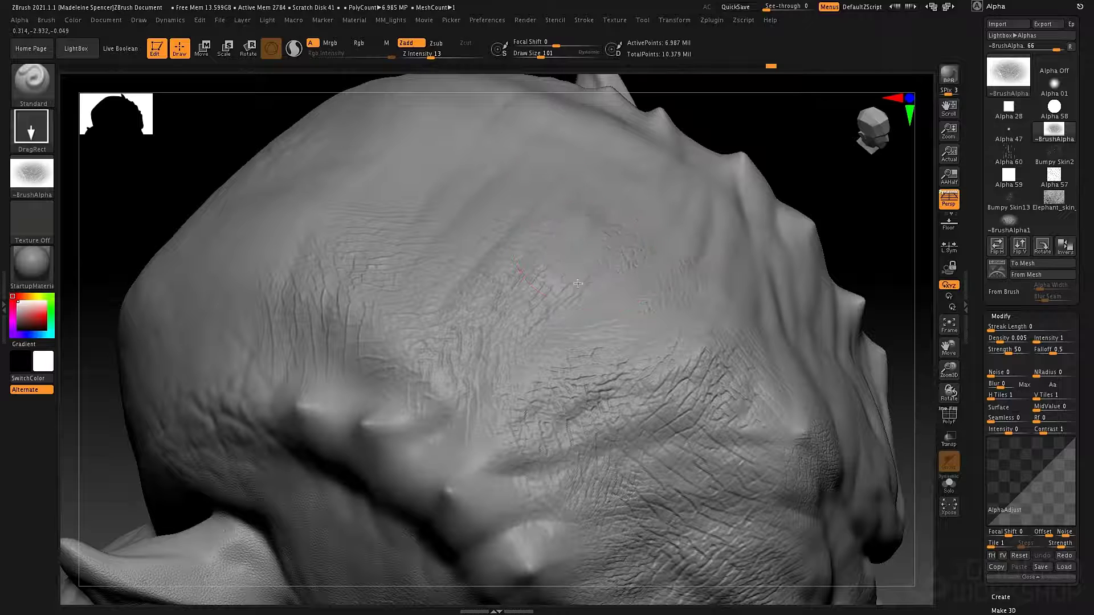
{"action": "left_click_drag", "start_coordinate": [601, 363], "coordinate": [599, 360]}
{"action": "left_click_drag", "start_coordinate": [468, 149], "coordinate": [419, 194]}
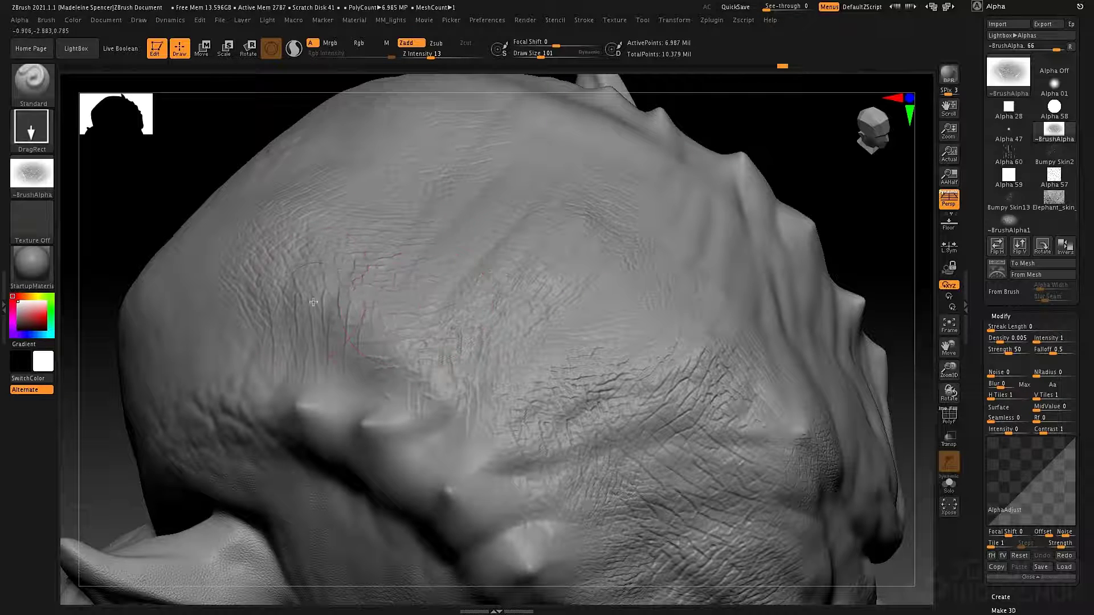
{"action": "right_click_drag", "start_coordinate": [310, 301], "coordinate": [308, 246], "text": "ctrl"}
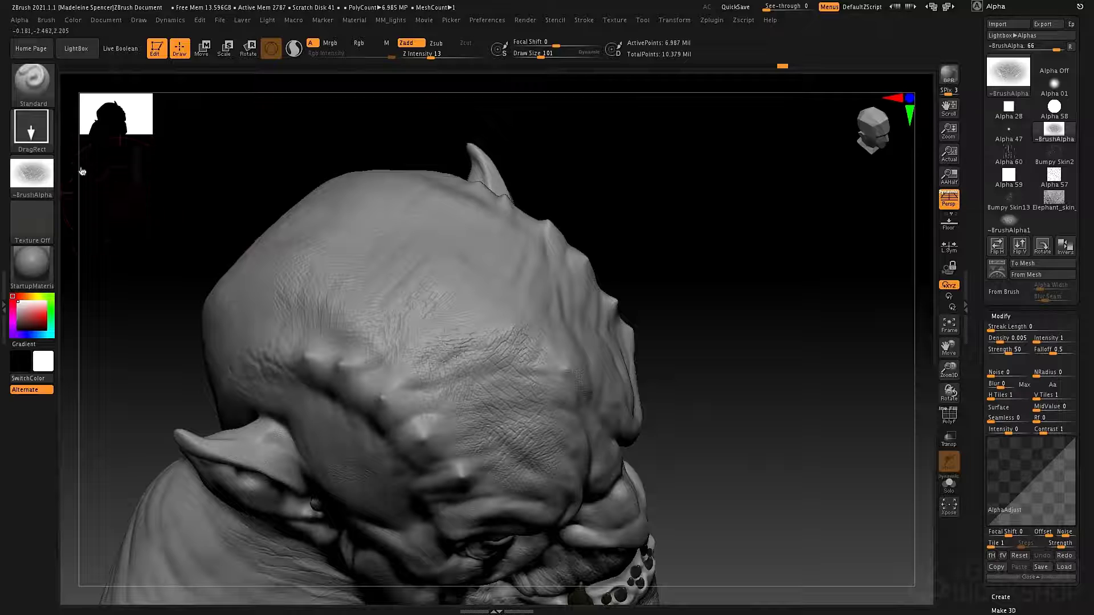
- Invert ~BrushAlpha back to its original dark-background version
{"action": "left_click", "coordinate": [20, 22]}
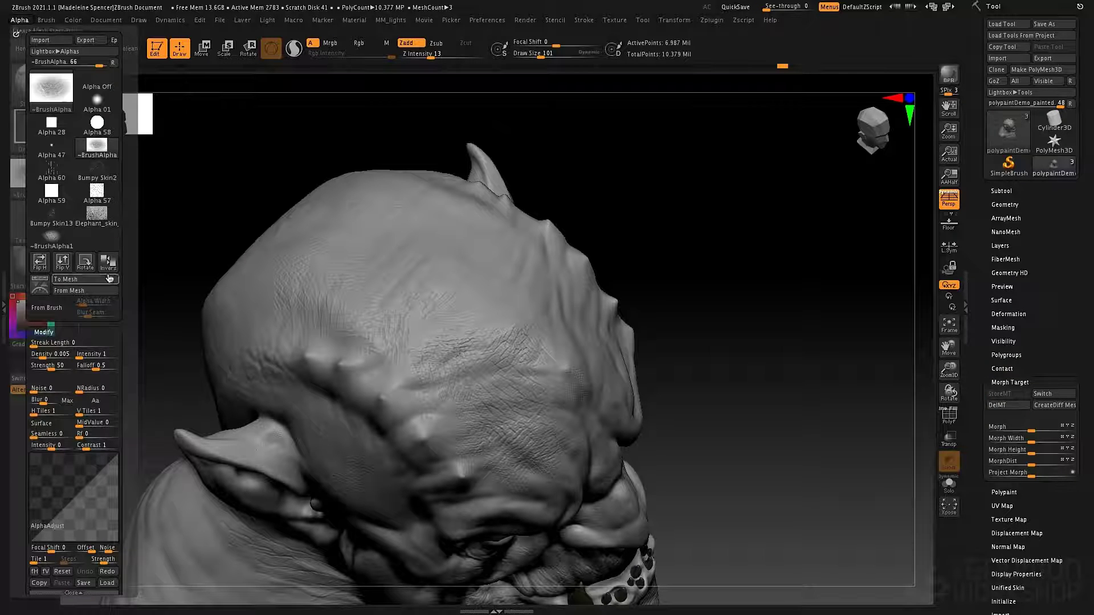
{"action": "mouse_move", "coordinate": [725, 276]}
{"action": "left_mouse_down"}
{"action": "mouse_move", "coordinate": [727, 232]}
{"action": "mouse_move", "coordinate": [796, 220]}
{"action": "mouse_move", "coordinate": [695, 235]}
{"action": "left_mouse_up"}
{"action": "mouse_move", "coordinate": [737, 268]}
{"action": "left_mouse_down"}
{"action": "mouse_move", "coordinate": [760, 274]}
{"action": "mouse_move", "coordinate": [757, 259]}
{"action": "left_mouse_up"}
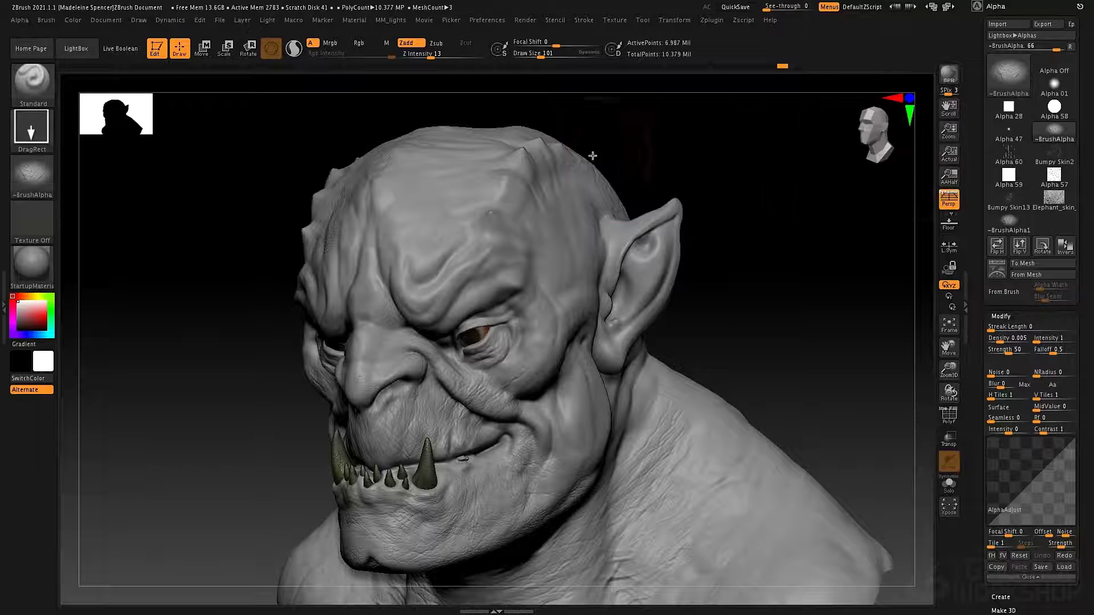
- Load Texture 06 as the current texture and convert it into an alpha with MakeAlpha
{"action": "left_click", "coordinate": [39, 227]}
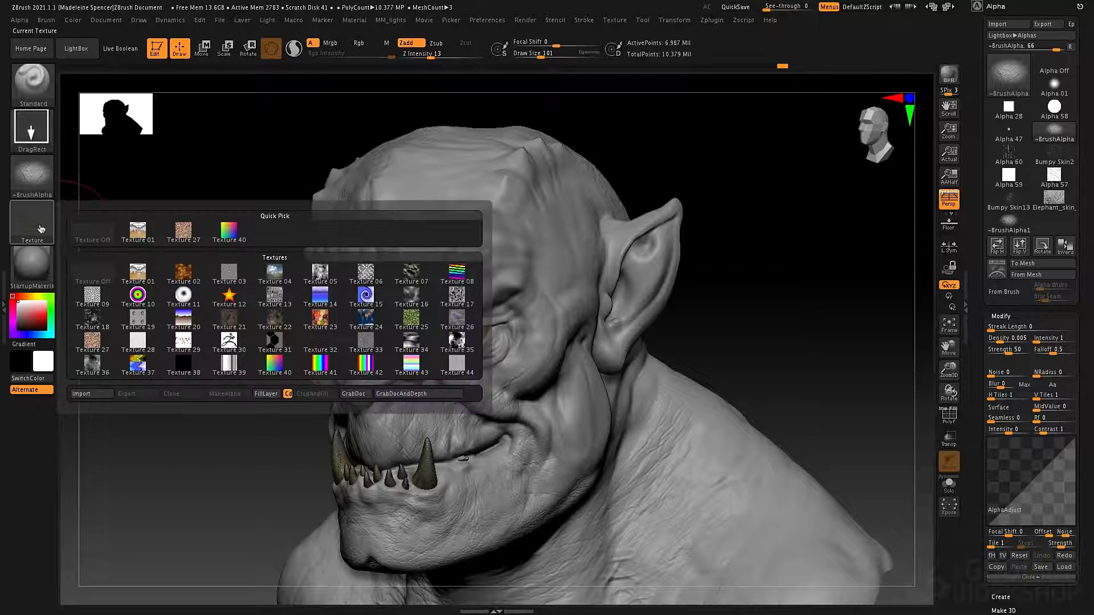
{"action": "left_click", "coordinate": [365, 273]}
{"action": "left_click", "coordinate": [47, 224]}
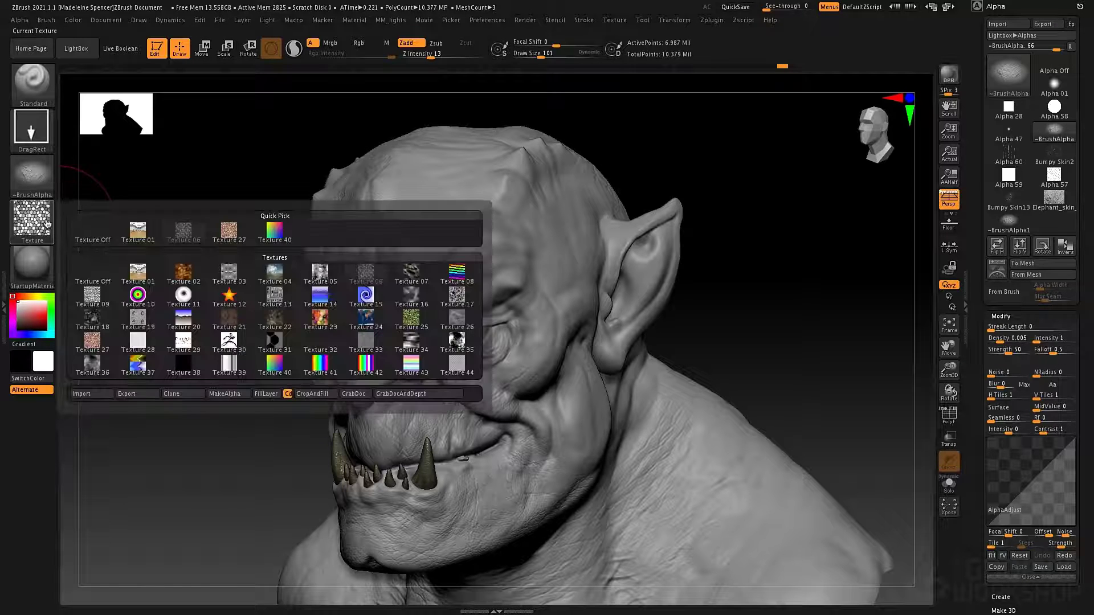
{"action": "left_click", "coordinate": [31, 219]}
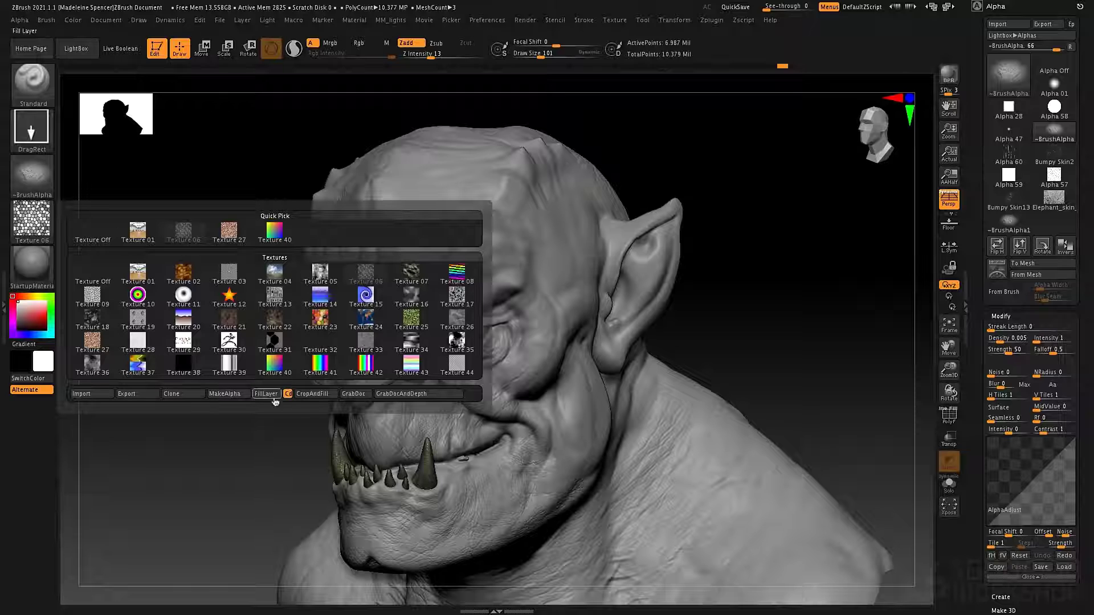
{"action": "left_click", "coordinate": [228, 394]}
{"action": "mouse_move", "coordinate": [28, 181]}
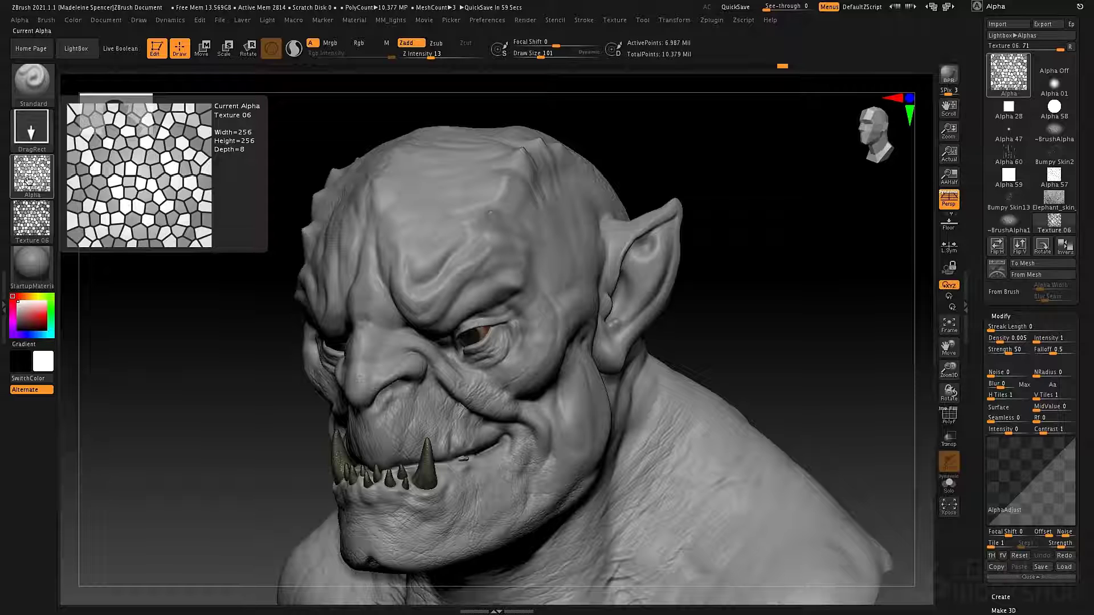
- Make the elephant skin ~BrushAlpha the current brush alpha again
{"action": "left_click", "coordinate": [30, 181]}
{"action": "left_click", "coordinate": [456, 191]}
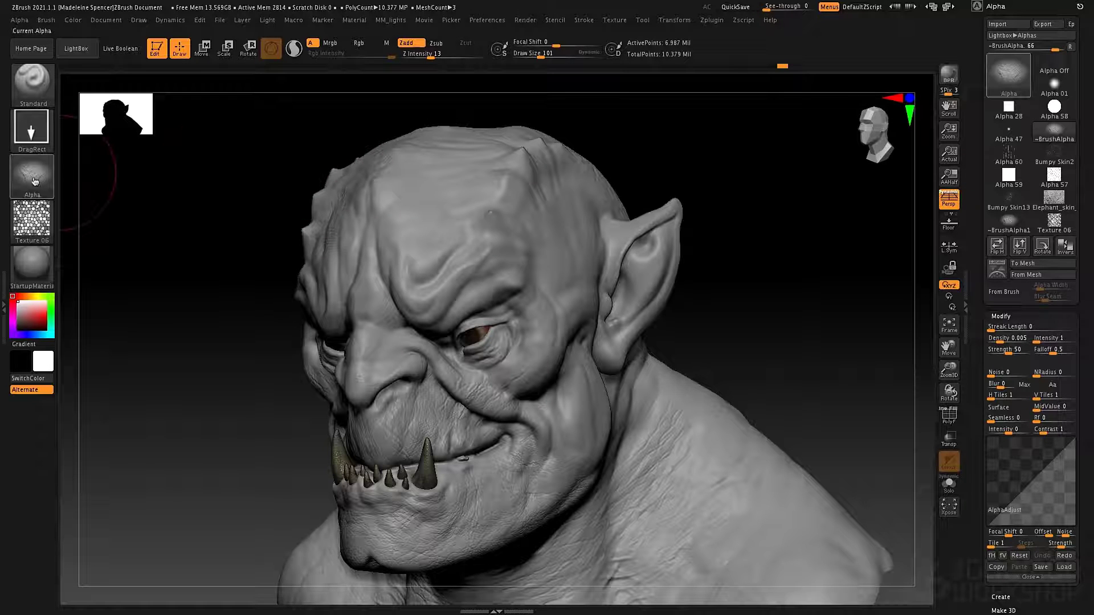
{"action": "mouse_move", "coordinate": [34, 181]}
{"action": "mouse_move", "coordinate": [36, 223]}
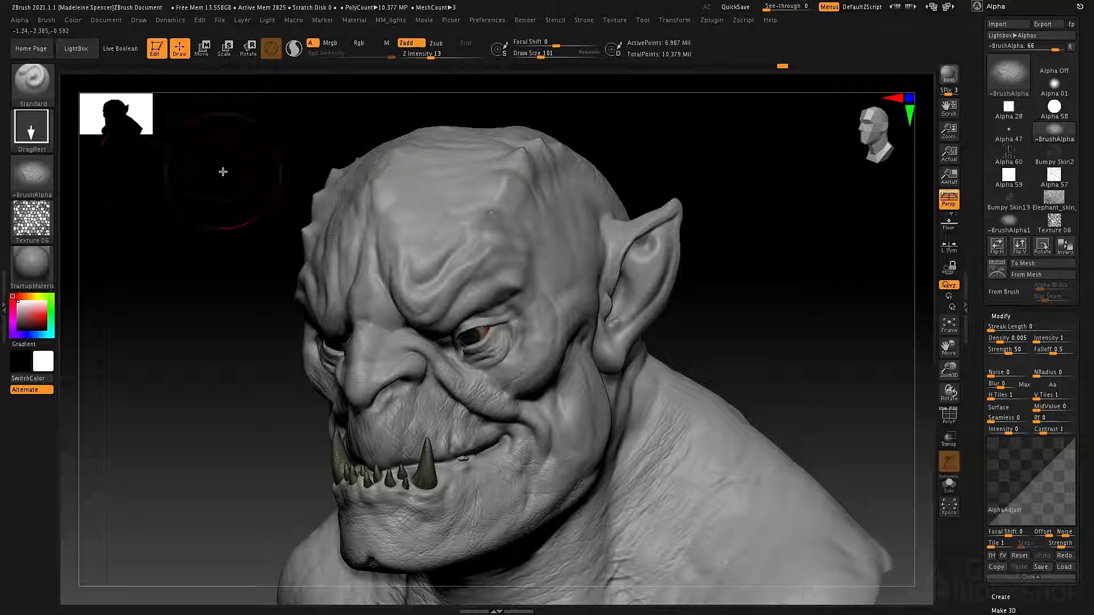
{"action": "right_click_drag", "start_coordinate": [426, 246], "coordinate": [410, 240]}
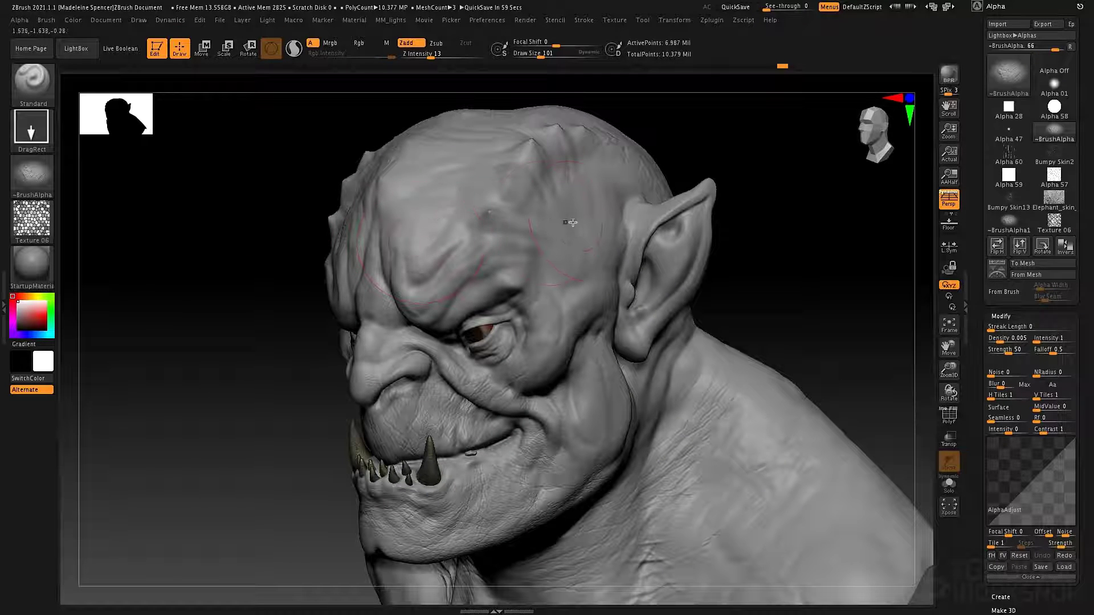
{"action": "left_click_drag", "start_coordinate": [782, 214], "coordinate": [789, 217]}
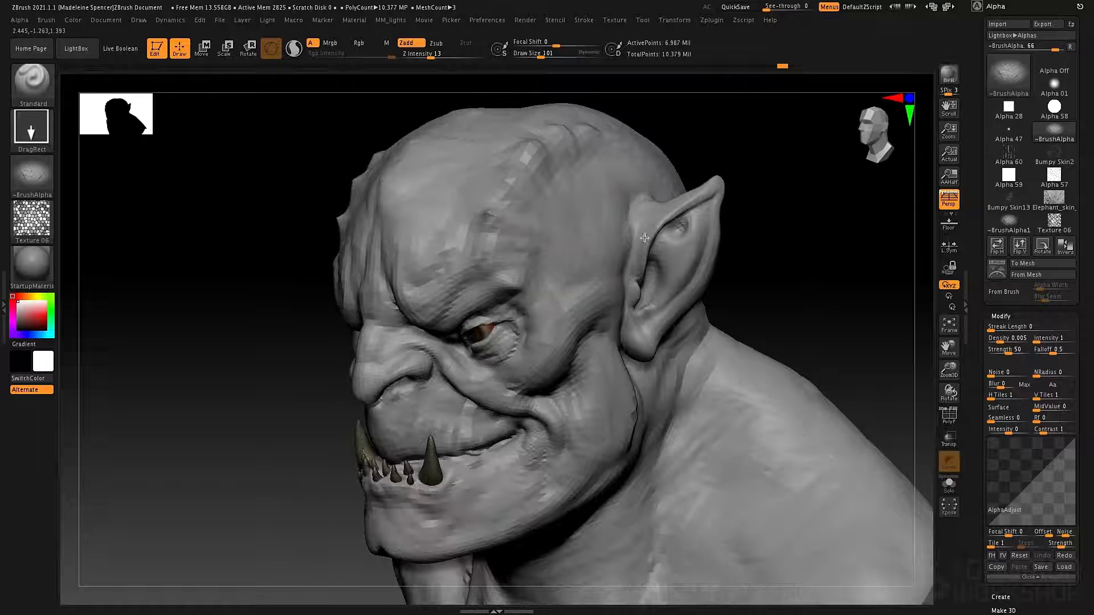
{"action": "mouse_move", "coordinate": [587, 237]}
{"action": "right_mouse_down", "text": "alt"}
{"action": "mouse_move", "coordinate": [531, 273]}
{"action": "mouse_move", "coordinate": [551, 286]}
{"action": "mouse_move", "coordinate": [605, 254]}
{"action": "right_mouse_up", "text": "alt"}
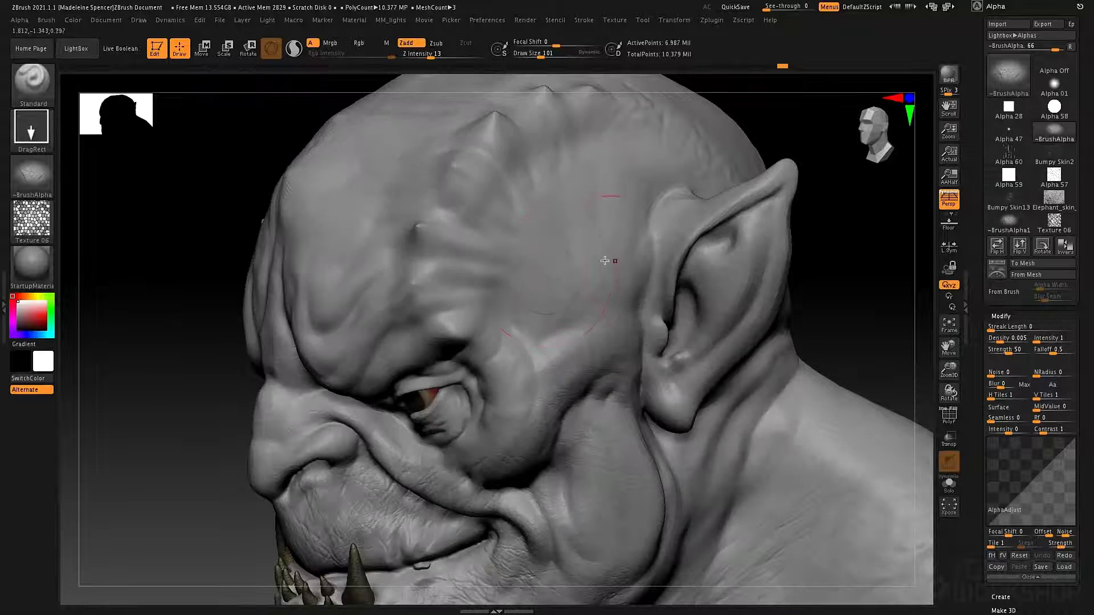
{"action": "right_click_drag", "start_coordinate": [838, 255], "coordinate": [825, 251], "text": "ctrl"}
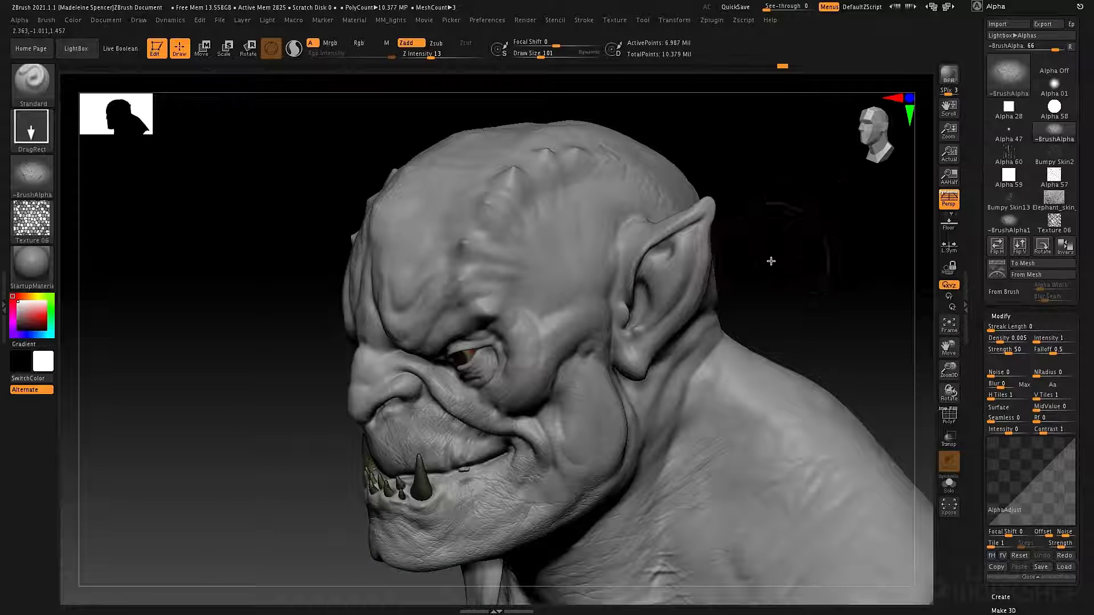
{"action": "right_click_drag", "start_coordinate": [771, 258], "coordinate": [781, 256]}
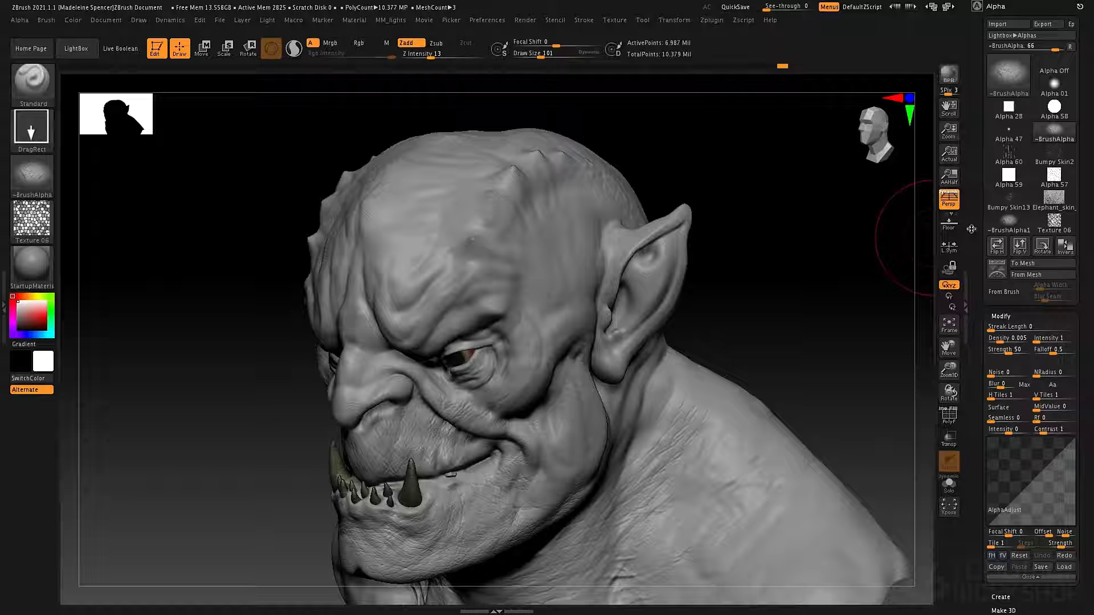
- Load the Brush3DTemplatePG project from the Misc project folder in LightBox
{"action": "left_click", "coordinate": [82, 50]}
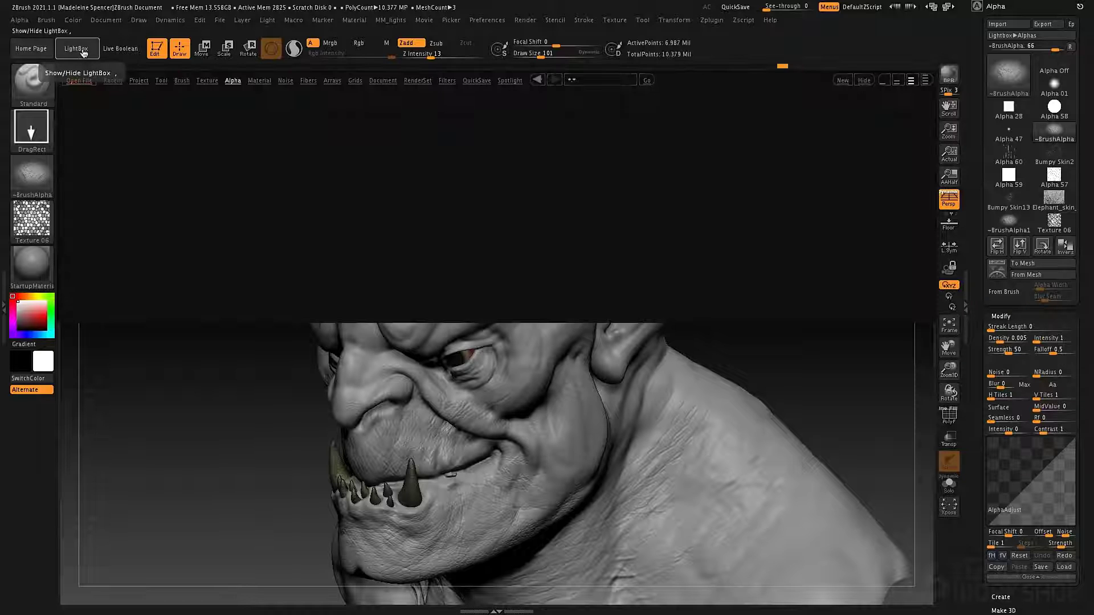
{"action": "left_click", "coordinate": [165, 80]}
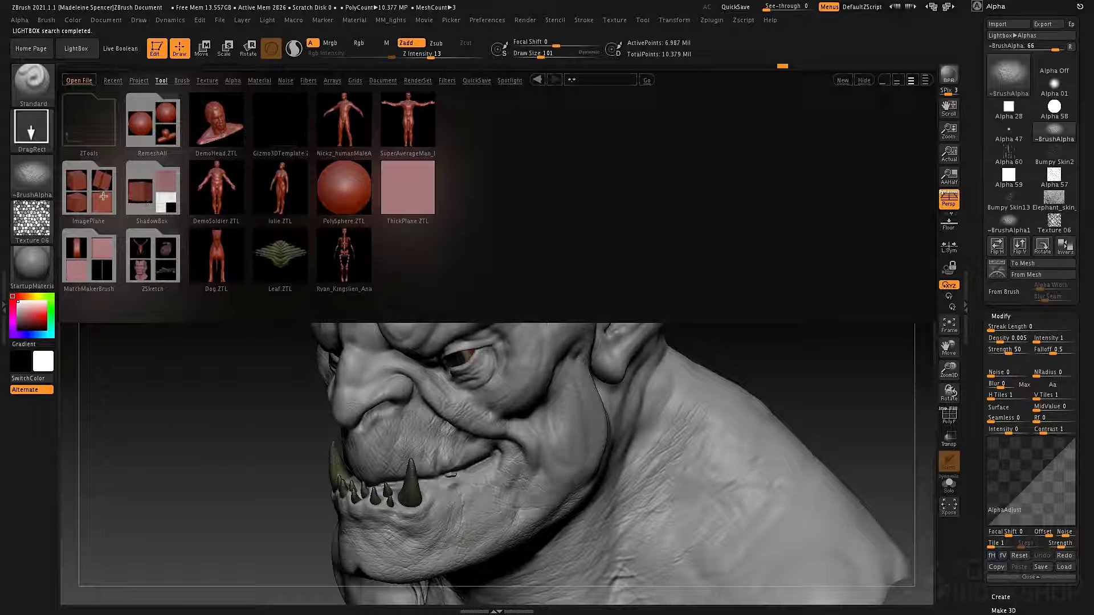
{"action": "left_click", "coordinate": [139, 80]}
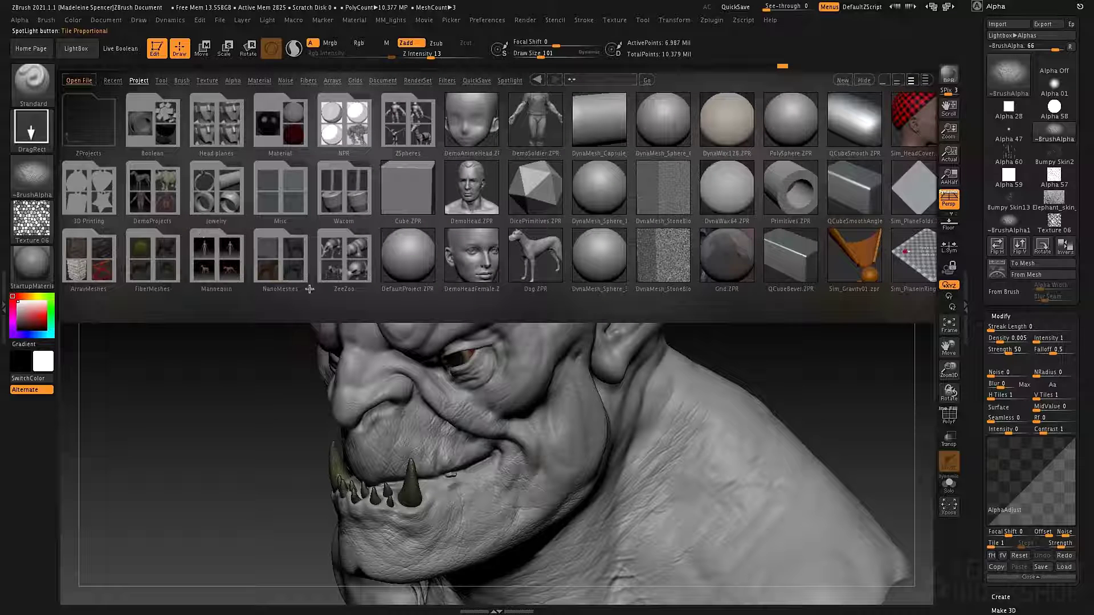
{"action": "left_click", "coordinate": [266, 196]}
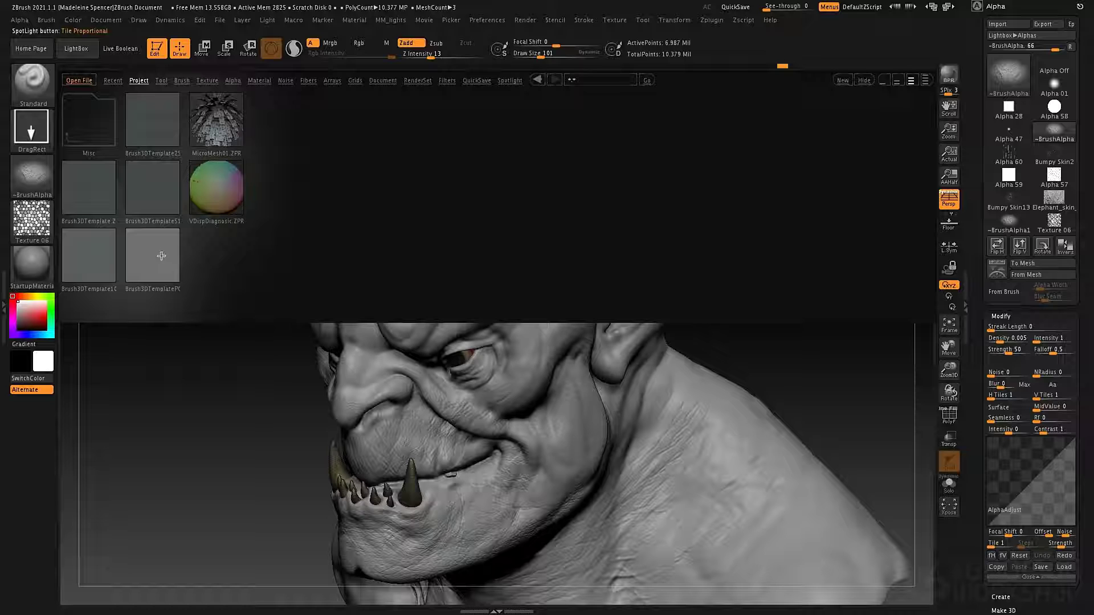
{"action": "left_click", "coordinate": [162, 256]}
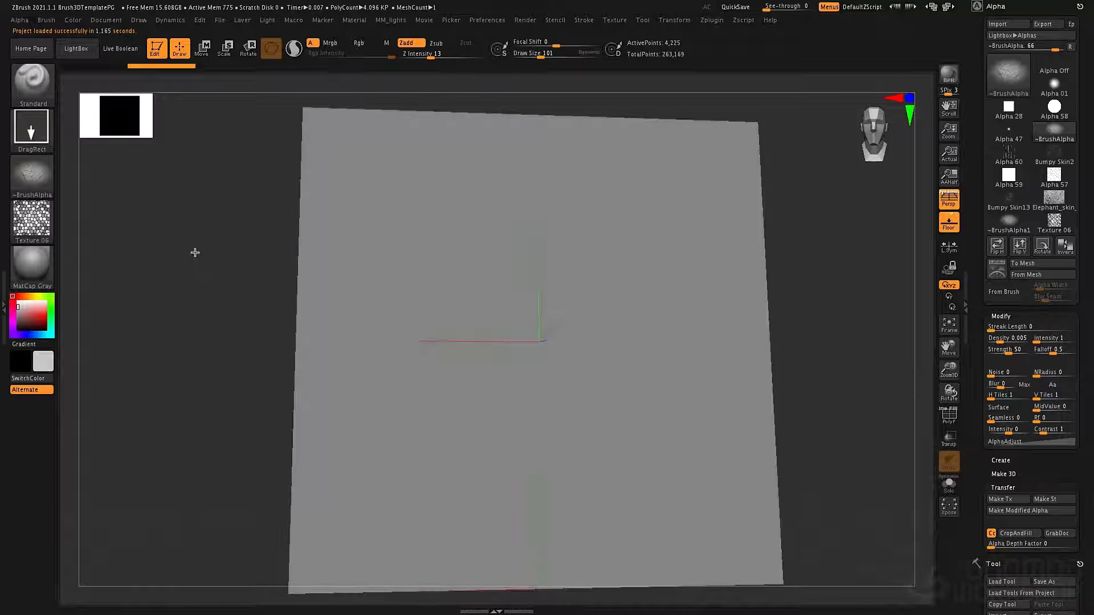
- Turn off the current texture and check the template plane's mesh with PolyFrame
{"action": "left_click", "coordinate": [32, 219]}
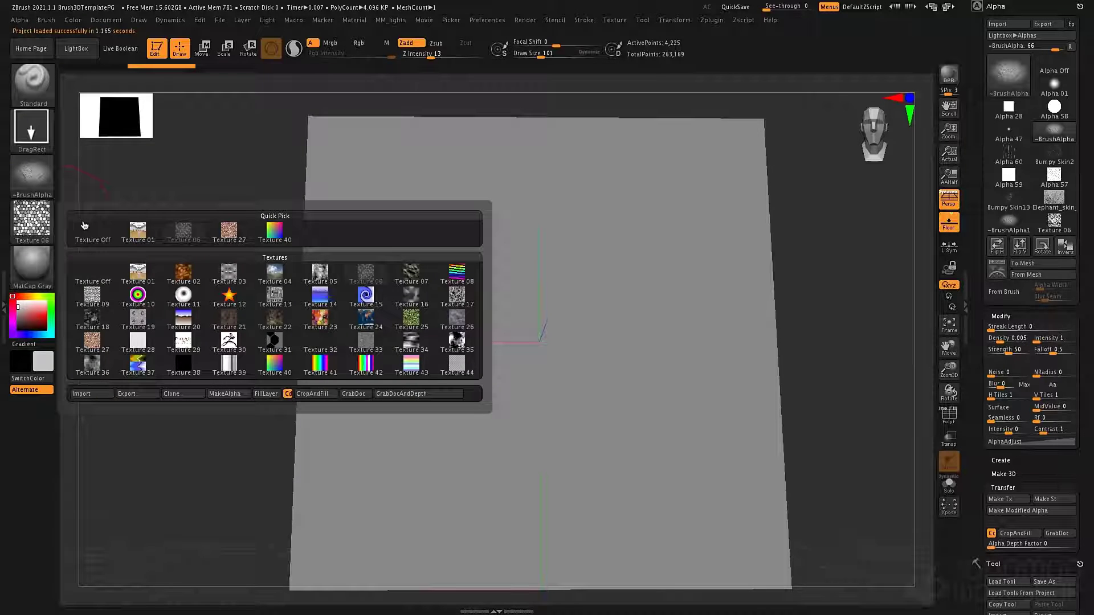
{"action": "left_click", "coordinate": [84, 225]}
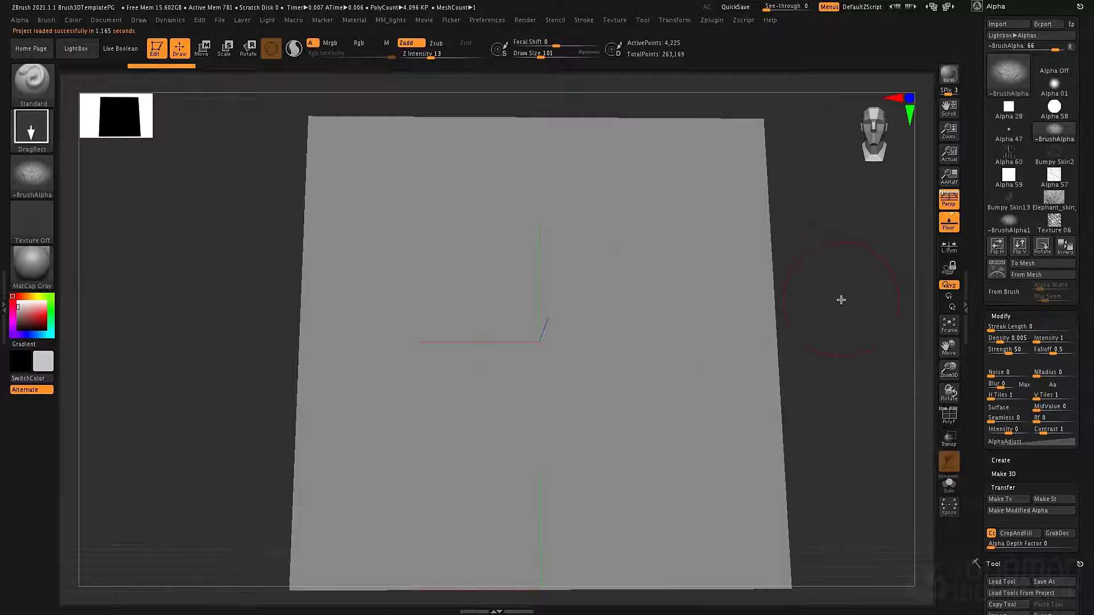
{"action": "key", "text": "shift+f"}
{"action": "right_click_drag", "start_coordinate": [640, 334], "coordinate": [513, 300], "text": "ctrl"}
{"action": "key", "text": "space"}
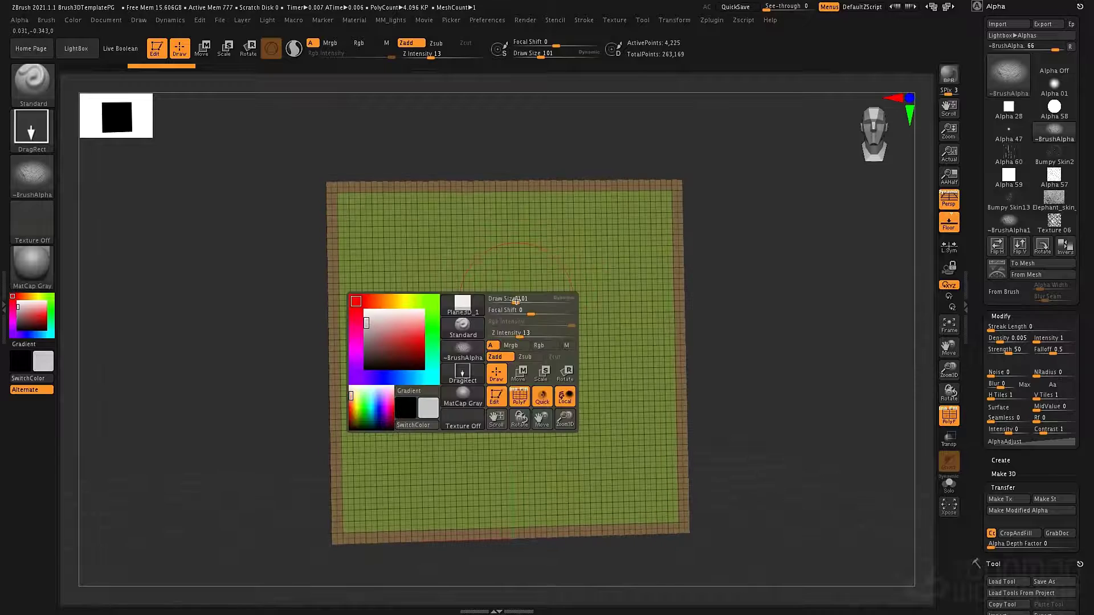
{"action": "key", "text": "shift+f"}
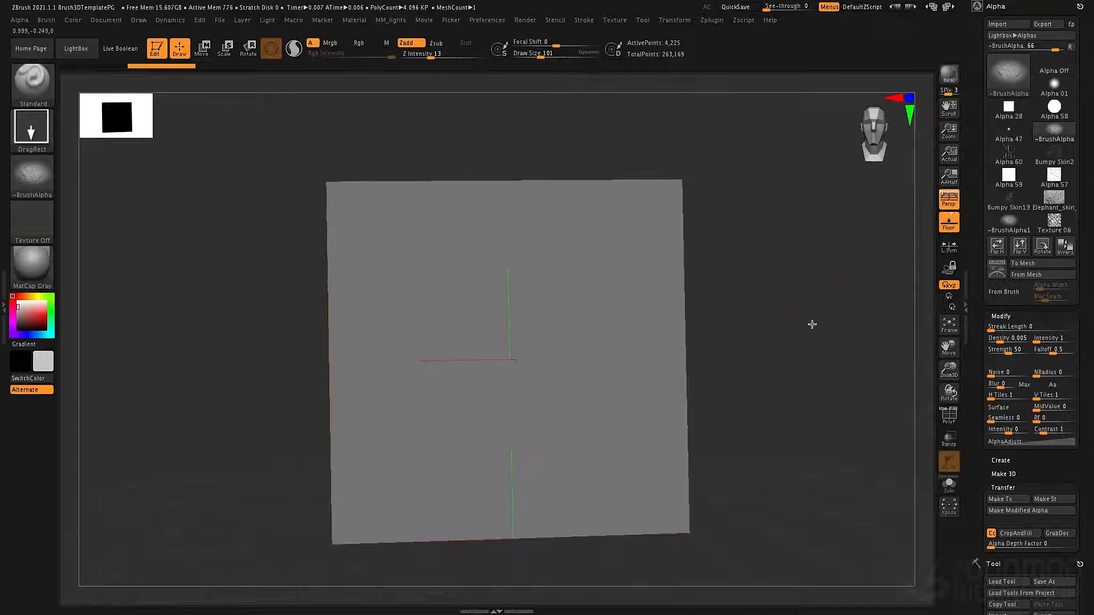
- Examine the template plane's UV Map and Morph Target settings
{"action": "left_click", "coordinate": [1081, 6]}
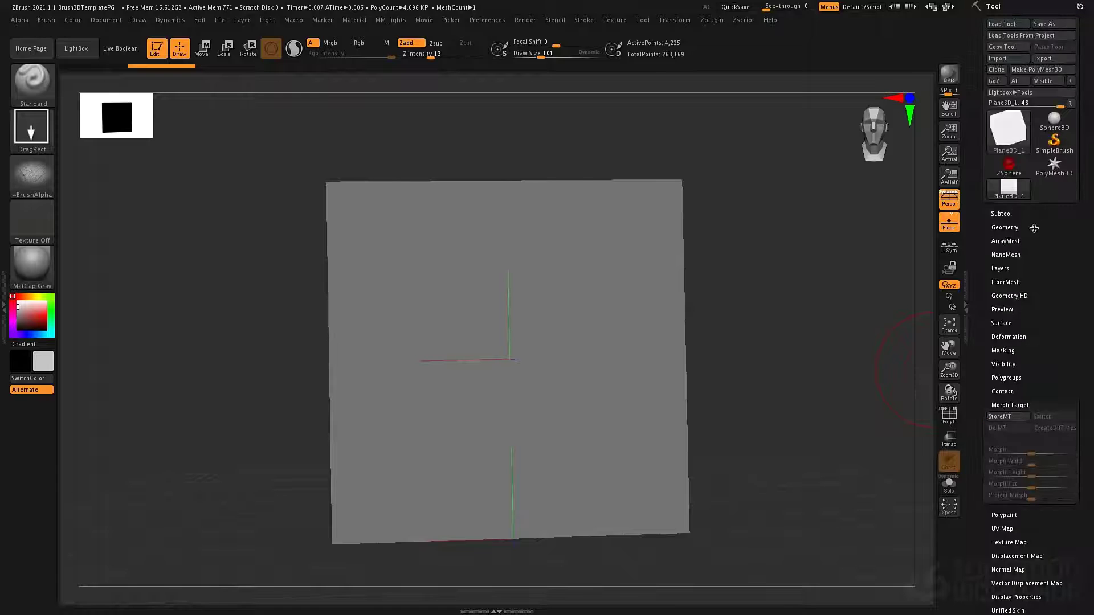
{"action": "scroll", "coordinate": [1043, 268], "scroll_direction": "down", "scroll_amount": 2}
{"action": "left_click", "coordinate": [1010, 372]}
{"action": "scroll", "coordinate": [1014, 364], "scroll_direction": "down", "scroll_amount": 3}
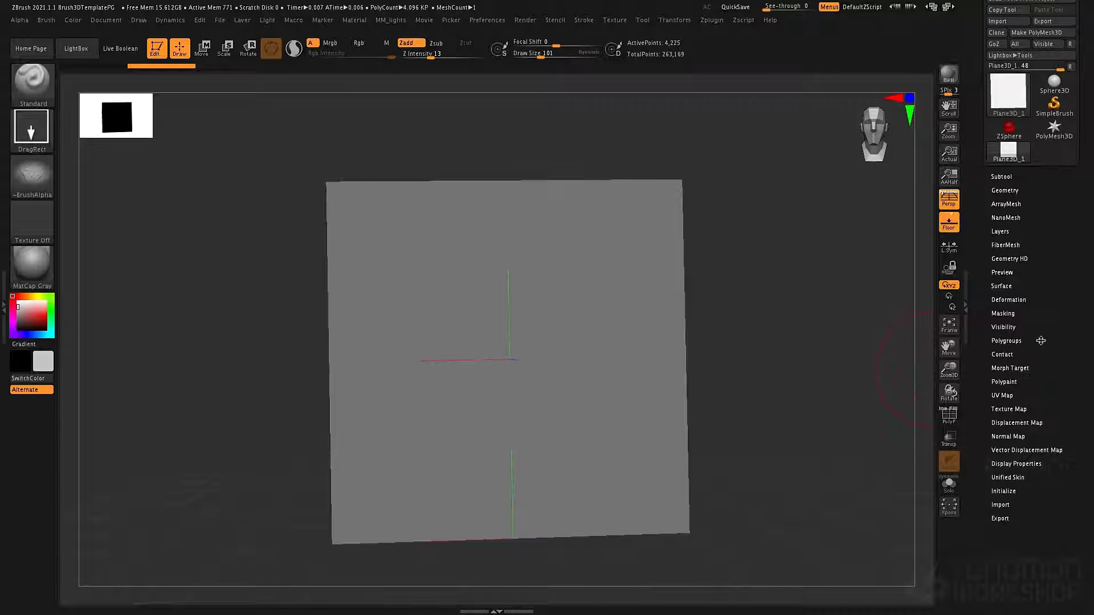
{"action": "left_click", "coordinate": [1004, 336]}
{"action": "left_click", "coordinate": [1006, 344]}
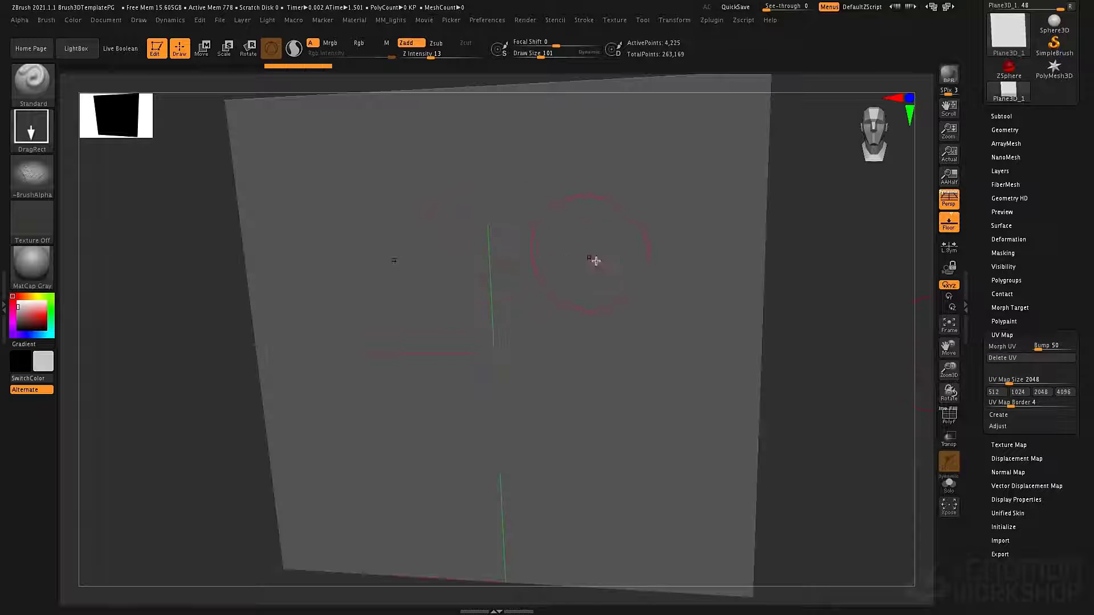
{"action": "right_click_drag", "start_coordinate": [596, 261], "coordinate": [567, 269]}
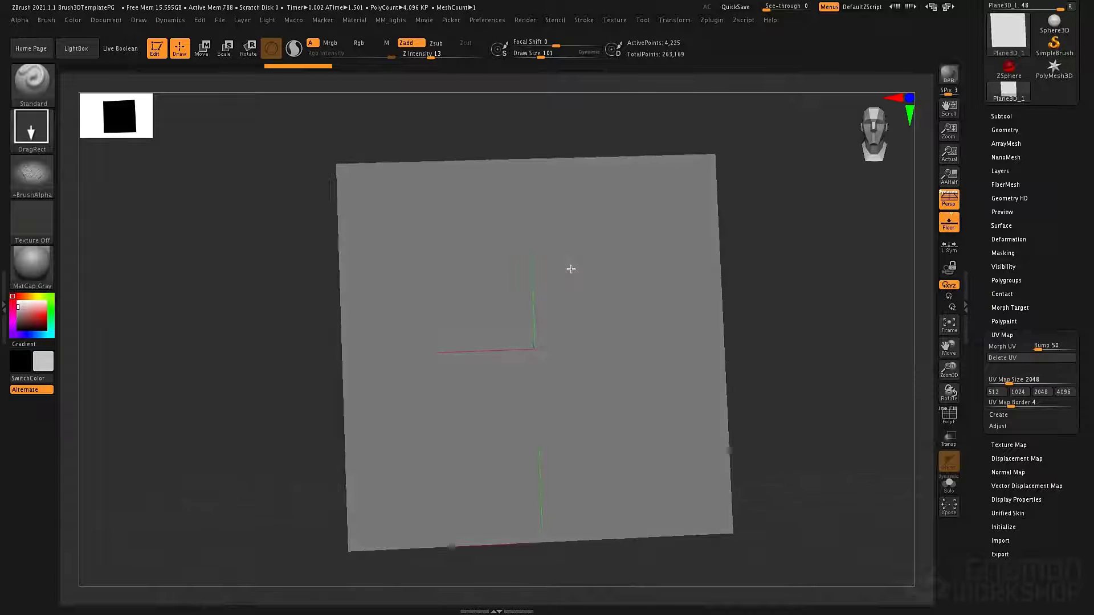
{"action": "left_click", "coordinate": [1011, 335]}
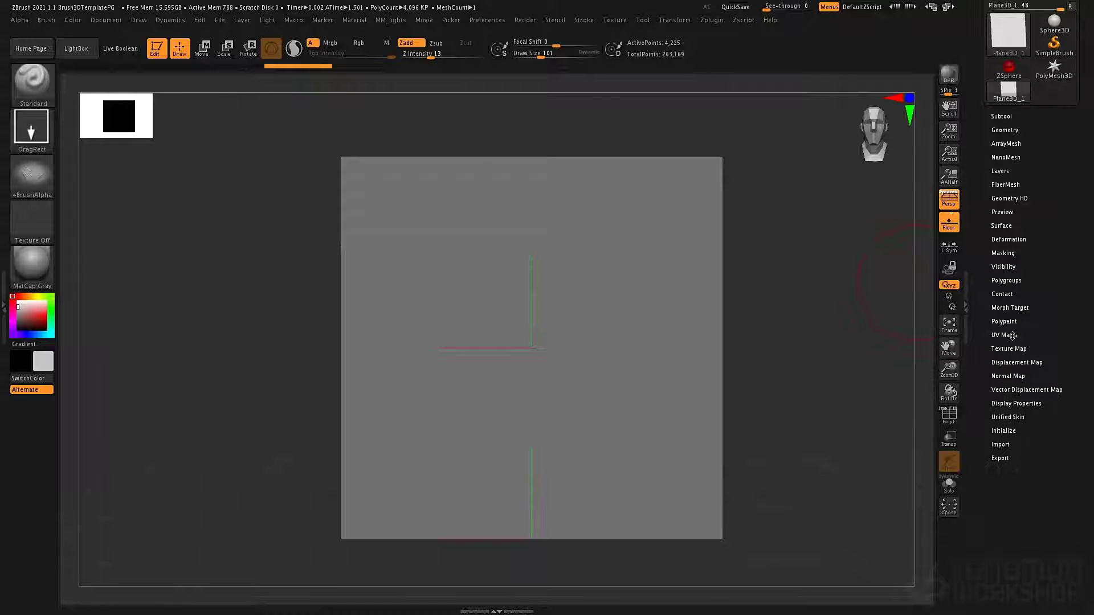
{"action": "left_click", "coordinate": [1012, 308]}
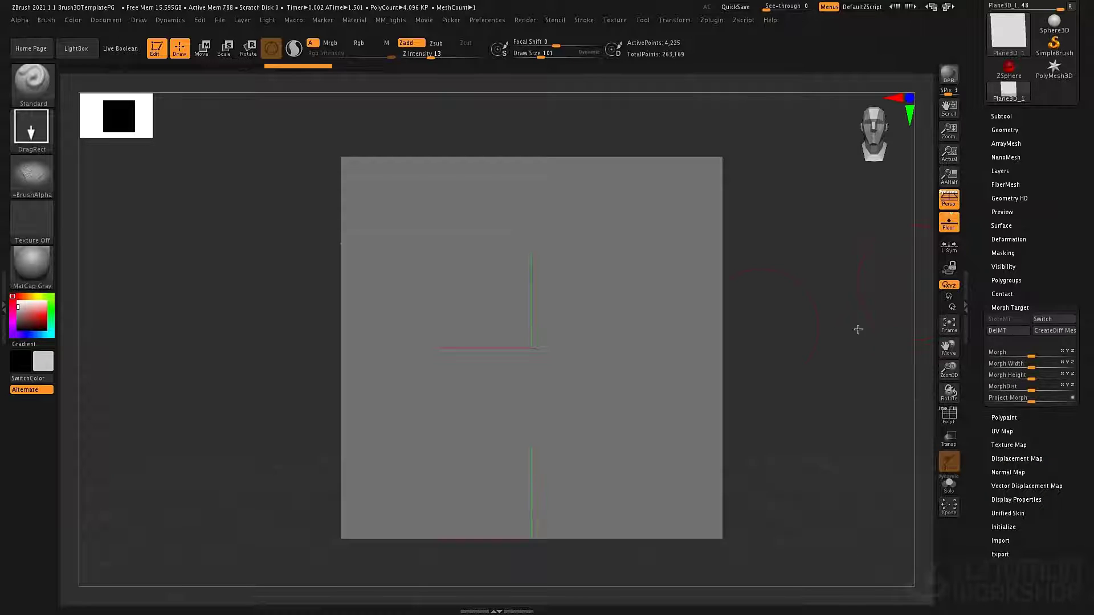
- Lower the plane to subdivision level 1 and check its Morph Target options
{"action": "left_click", "coordinate": [533, 306]}
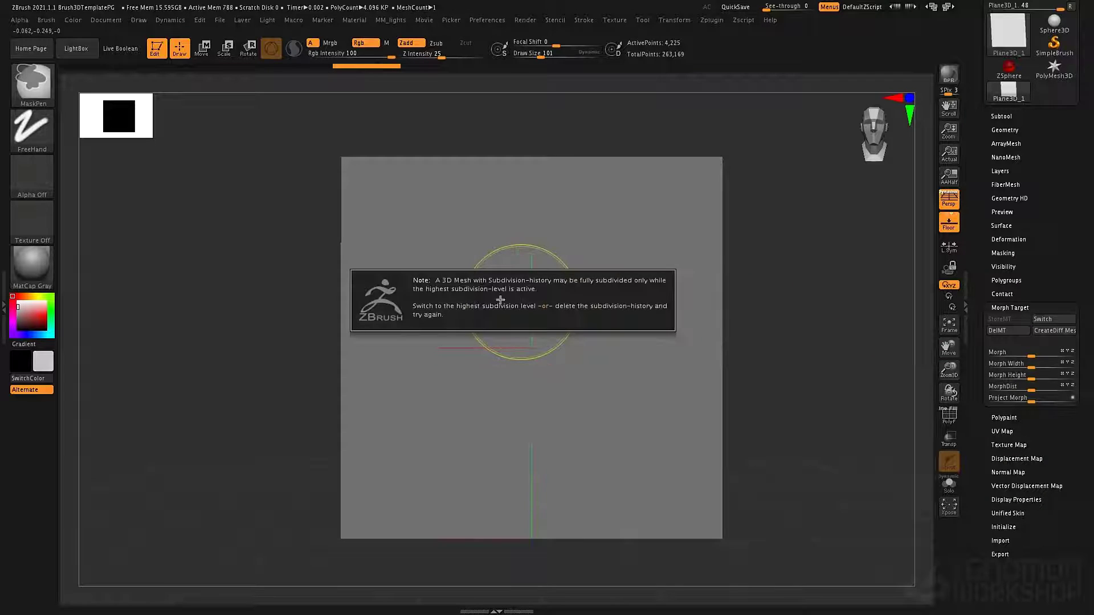
{"action": "left_click", "coordinate": [1008, 130]}
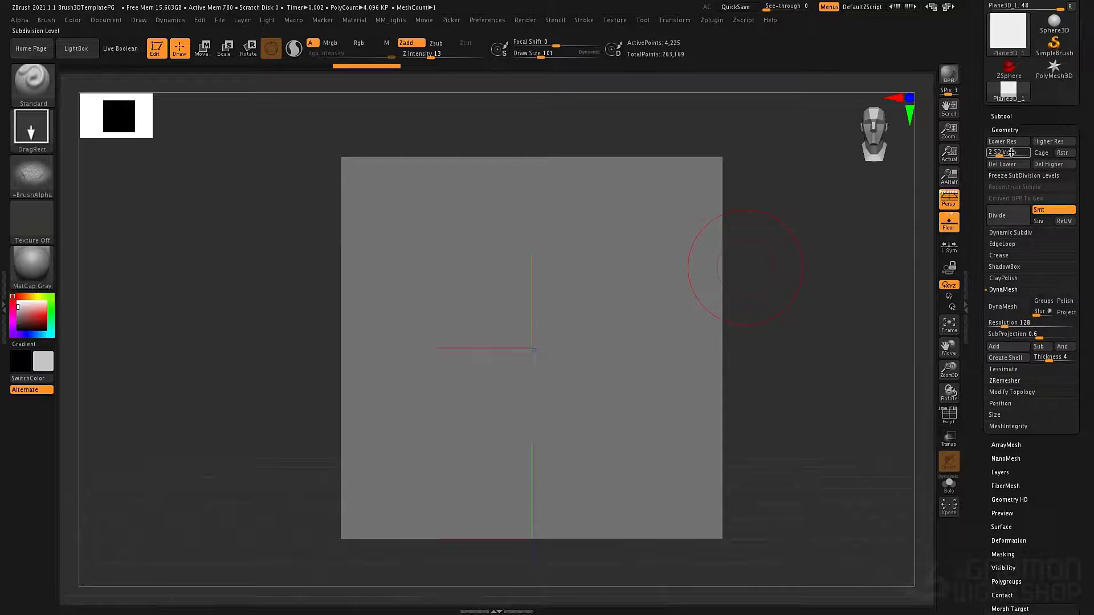
{"action": "left_click", "coordinate": [991, 153]}
{"action": "scroll", "coordinate": [979, 240], "scroll_direction": "down", "scroll_amount": 5}
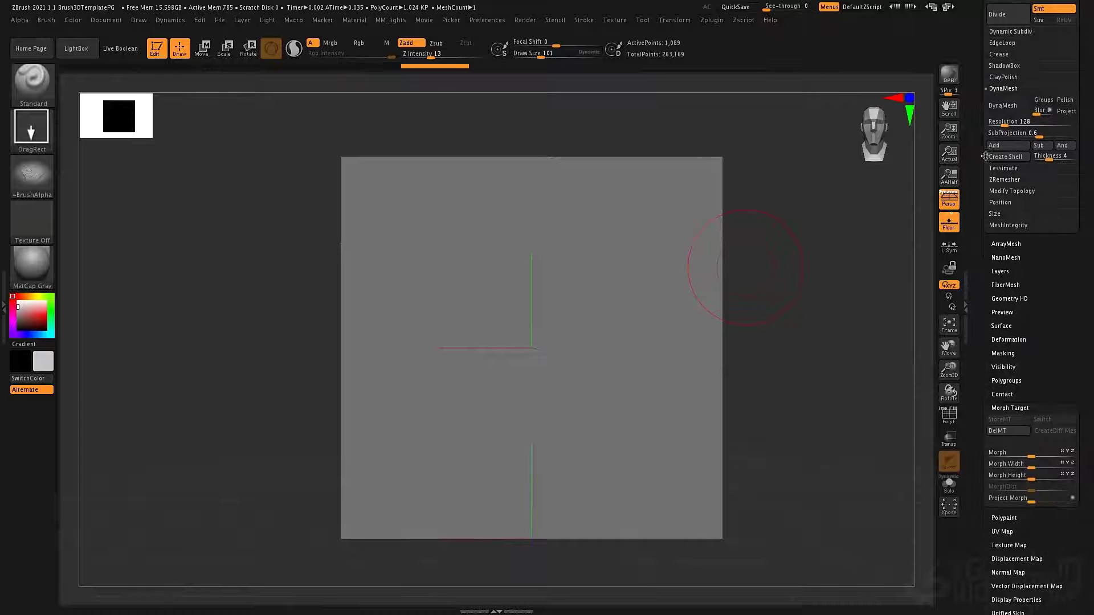
{"action": "left_click", "coordinate": [1016, 412]}
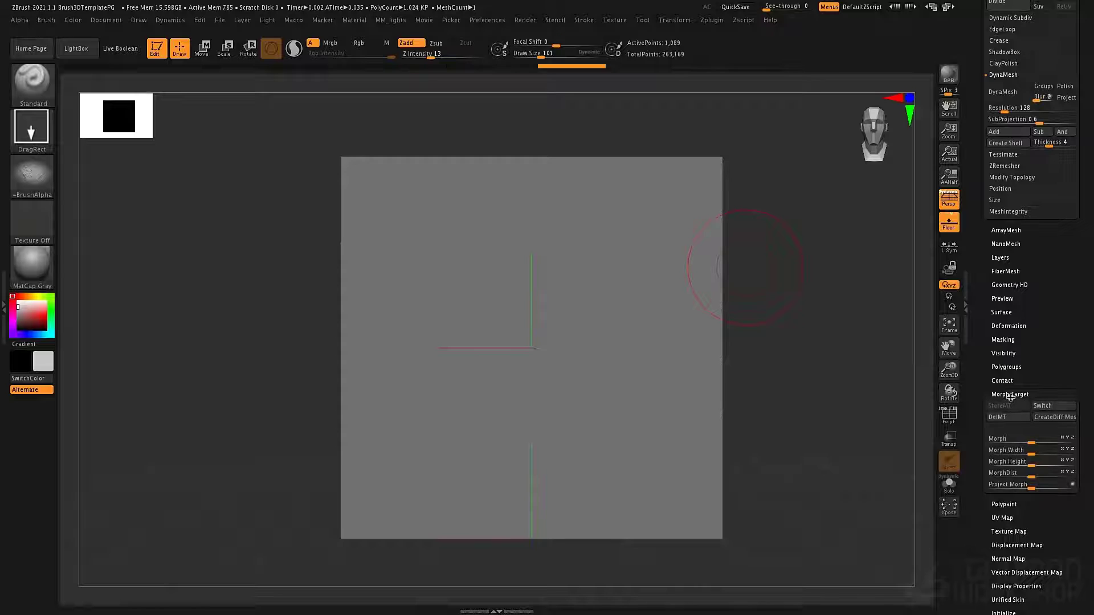
{"action": "left_click", "coordinate": [1009, 394]}
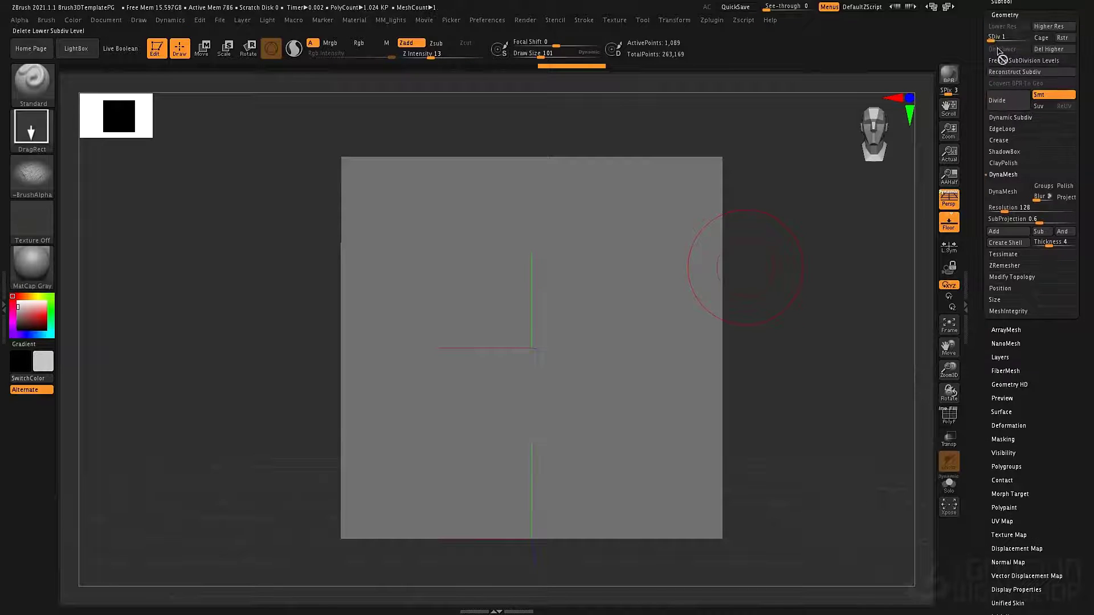
- Set the plane to subdivision level 2 and the brush's draw size to 58
{"action": "left_click_drag", "start_coordinate": [1014, 37], "coordinate": [1017, 36]}
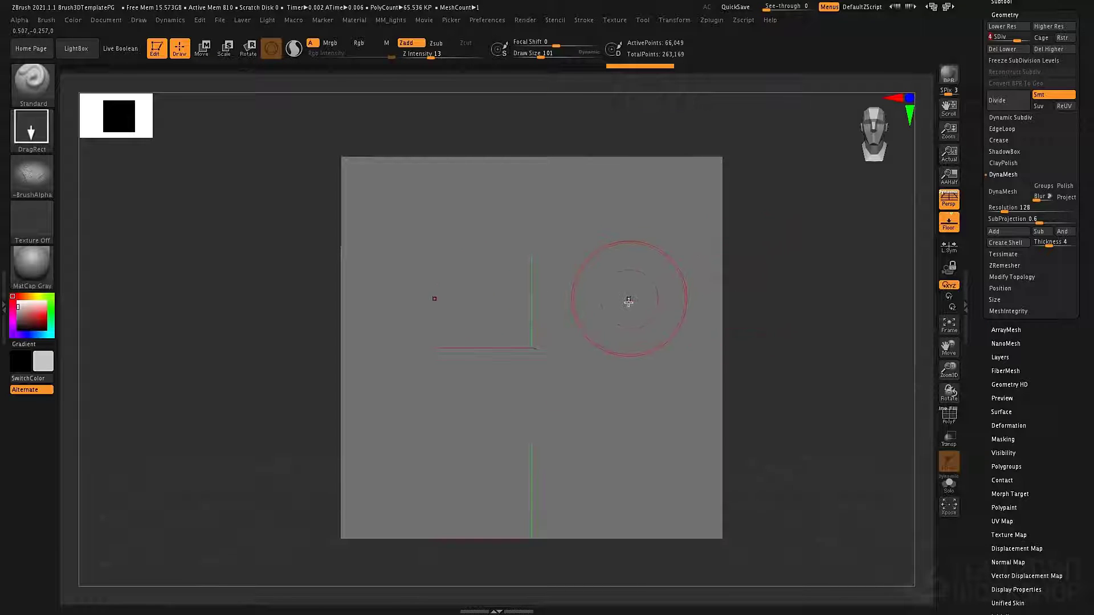
{"action": "key", "text": "shift+d"}
{"action": "key", "text": "shift+d"}
{"action": "key", "text": "space"}
{"action": "left_click_drag", "start_coordinate": [630, 281], "coordinate": [627, 282]}
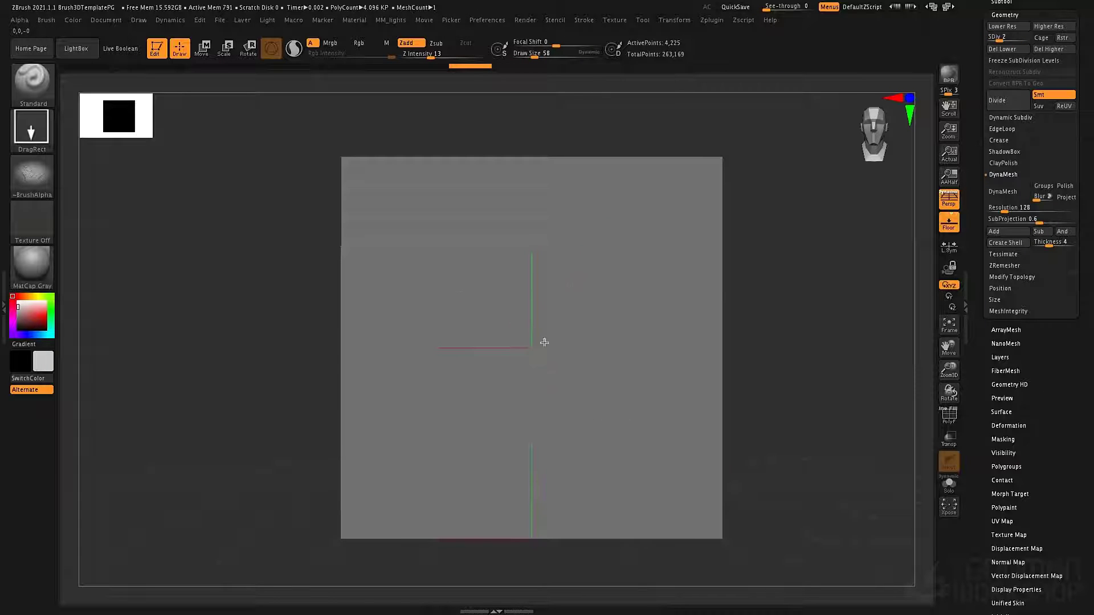
- Reset the current Standard brush to its default stroke, alpha and intensity
{"action": "left_click", "coordinate": [43, 176]}
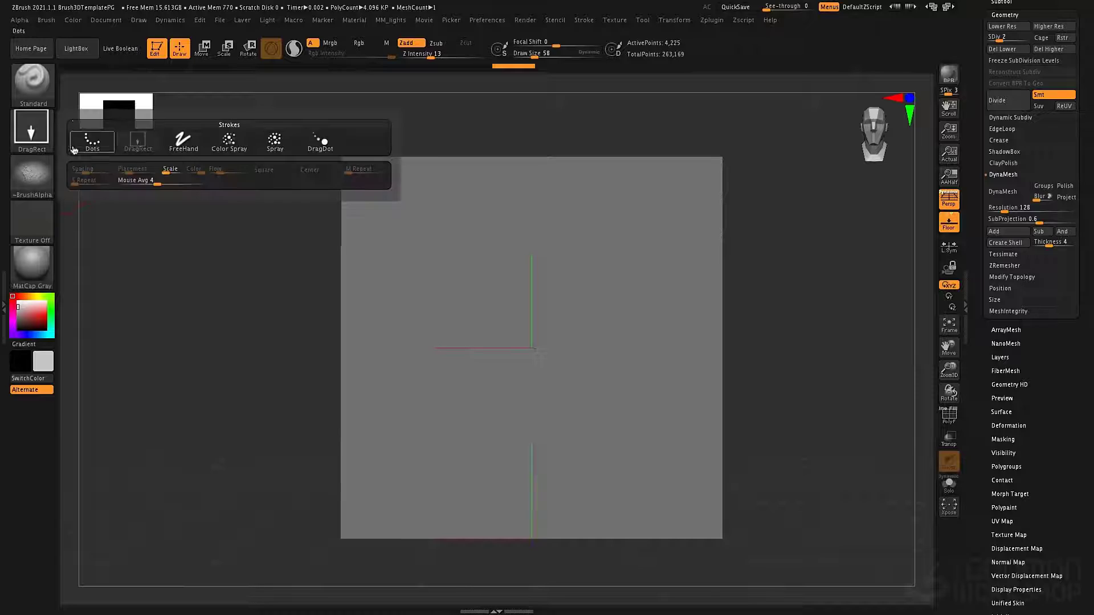
{"action": "left_click", "coordinate": [47, 21]}
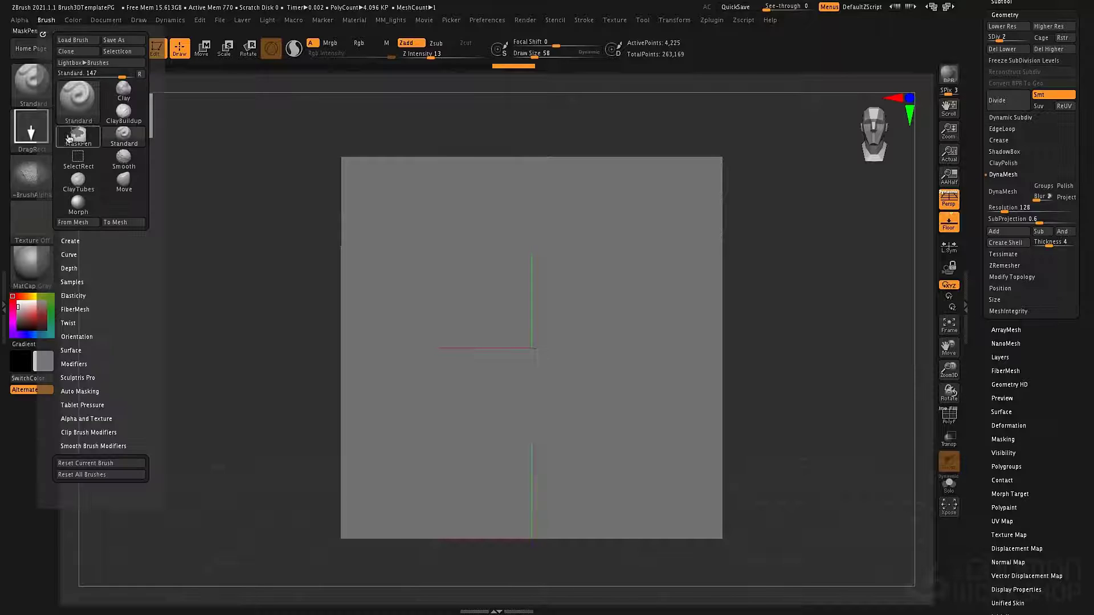
{"action": "left_click", "coordinate": [86, 463]}
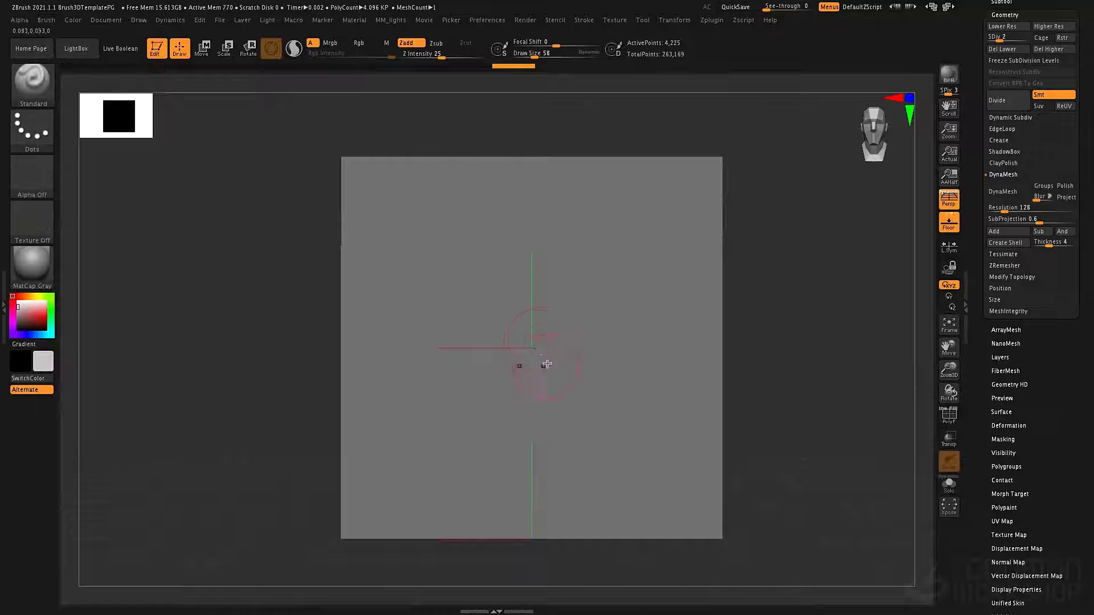
- Sculpt a round bump at the plane's center and raise the plane to subdivision level 4
{"action": "left_click_drag", "start_coordinate": [542, 361], "coordinate": [532, 336]}
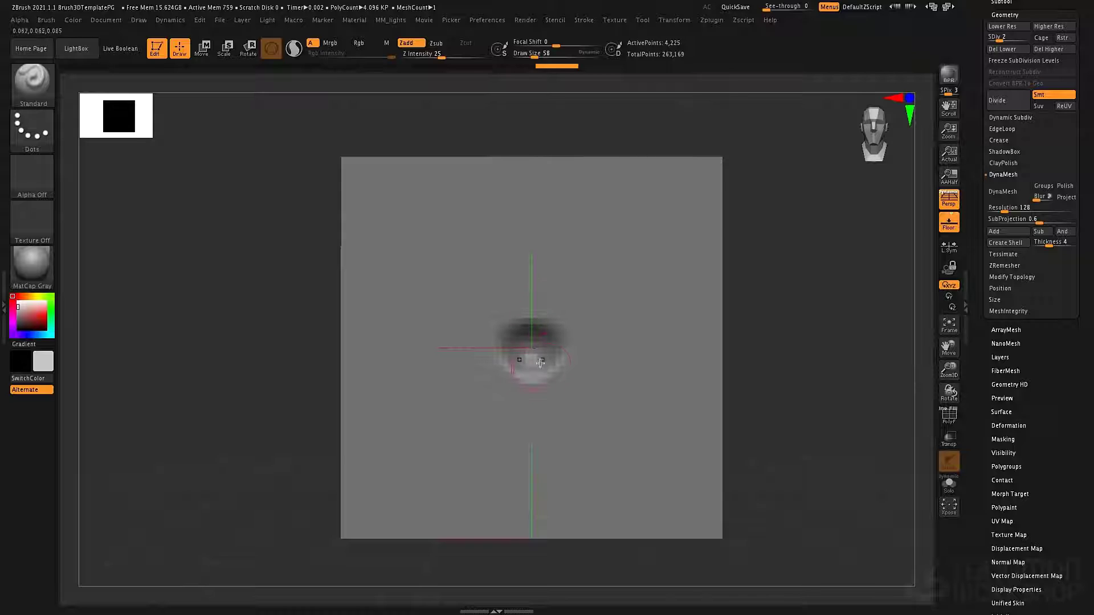
{"action": "left_click_drag", "start_coordinate": [975, 148], "coordinate": [976, 175]}
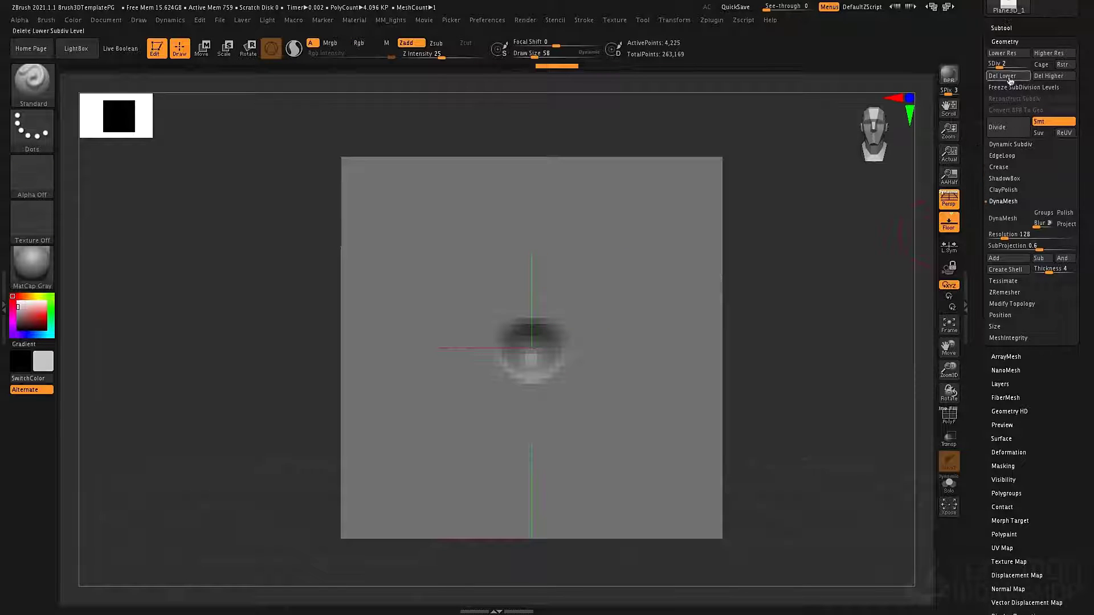
{"action": "left_click_drag", "start_coordinate": [1004, 65], "coordinate": [1027, 66]}
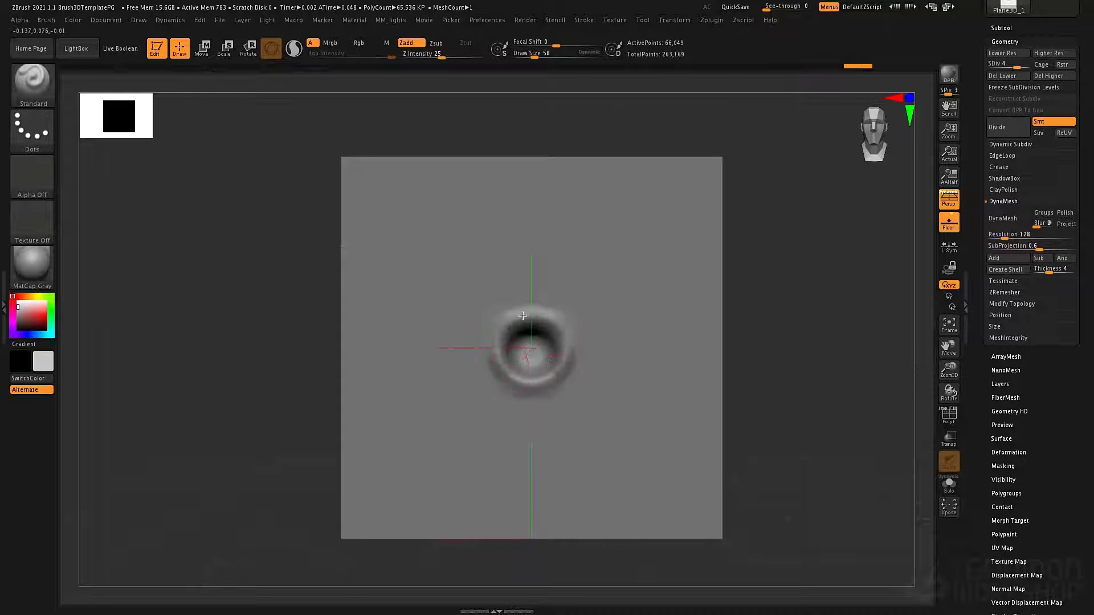
- Sculpt folds around the central bump with the Standard brush and smooth them into the plane
{"action": "left_click_drag", "start_coordinate": [589, 354], "coordinate": [562, 409]}
{"action": "mouse_move", "coordinate": [588, 320]}
{"action": "left_mouse_down"}
{"action": "mouse_move", "coordinate": [553, 296]}
{"action": "mouse_move", "coordinate": [589, 332]}
{"action": "mouse_move", "coordinate": [587, 381]}
{"action": "mouse_move", "coordinate": [498, 401]}
{"action": "left_mouse_up"}
{"action": "mouse_move", "coordinate": [520, 305]}
{"action": "left_mouse_down", "text": "shift"}
{"action": "mouse_move", "coordinate": [493, 312]}
{"action": "mouse_move", "coordinate": [493, 403]}
{"action": "mouse_move", "coordinate": [547, 405]}
{"action": "left_mouse_up", "text": "shift"}
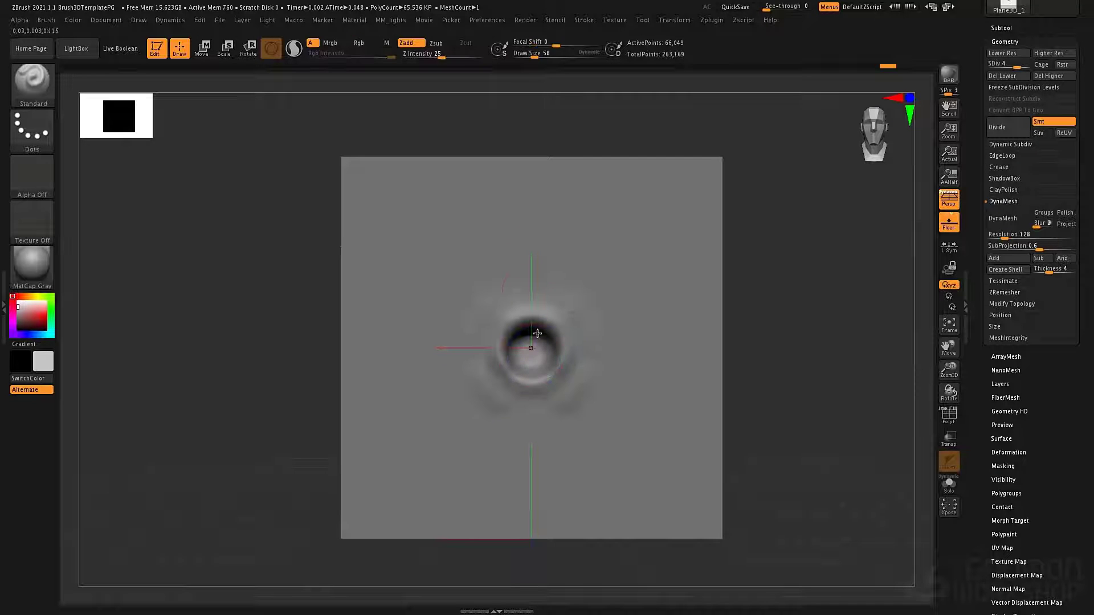
- Carve creases radiating outward from the central bump with the DamStandard brush at draw size 40, undoing the stray stroke
{"action": "key", "text": "b"}
{"action": "key", "text": "d"}
{"action": "key", "text": "s"}
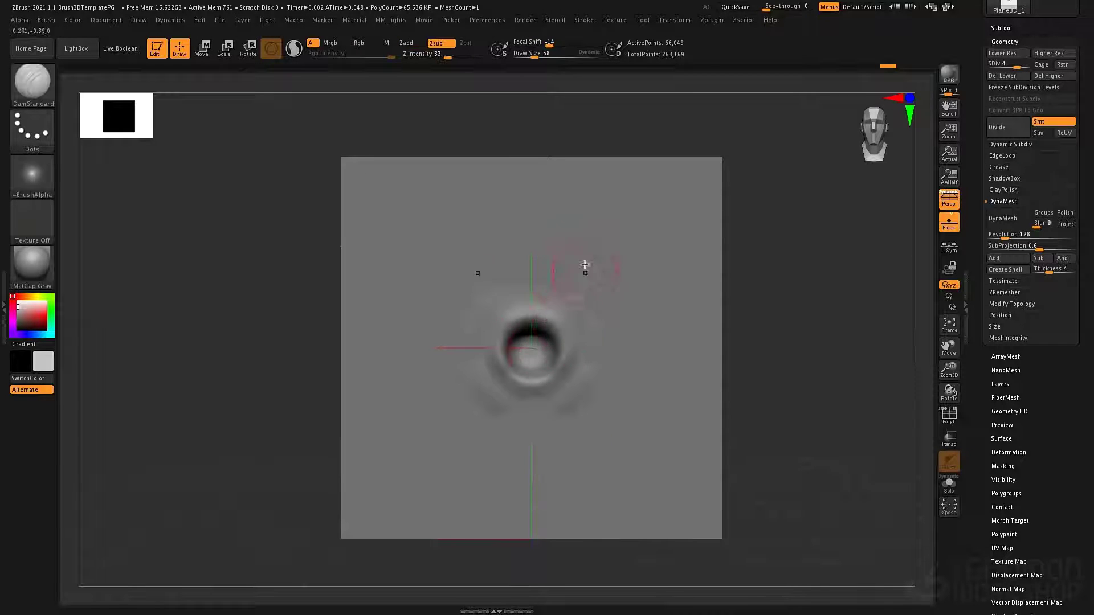
{"action": "key", "text": "space"}
{"action": "mouse_move", "coordinate": [541, 341]}
{"action": "left_mouse_down"}
{"action": "mouse_move", "coordinate": [501, 313]}
{"action": "mouse_move", "coordinate": [516, 330]}
{"action": "mouse_move", "coordinate": [569, 302]}
{"action": "left_mouse_up"}
{"action": "key", "text": "space"}
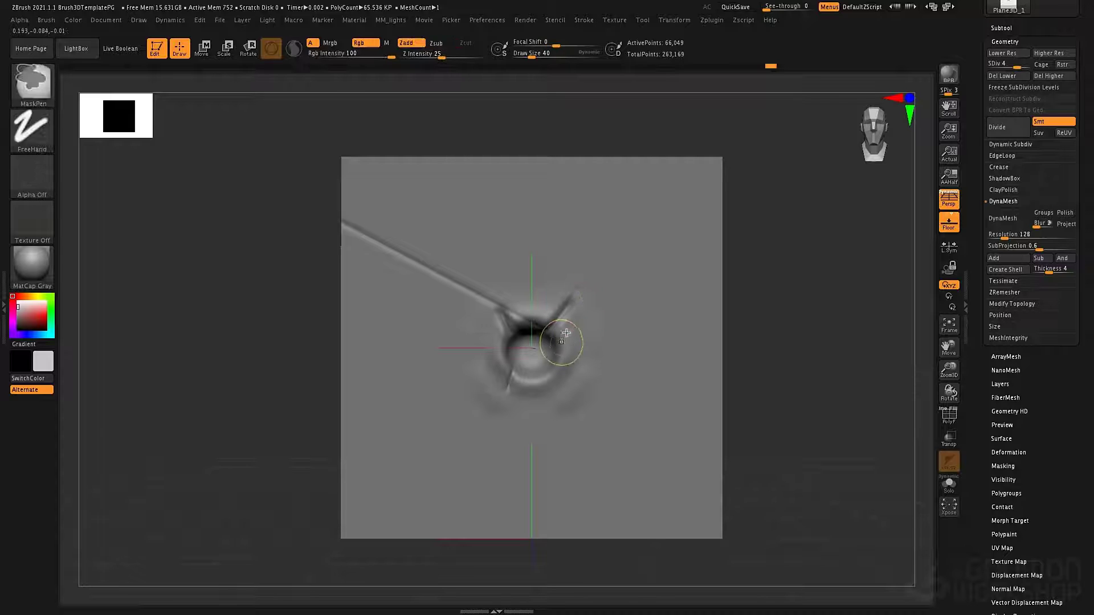
{"action": "key", "text": "ctrl+z"}
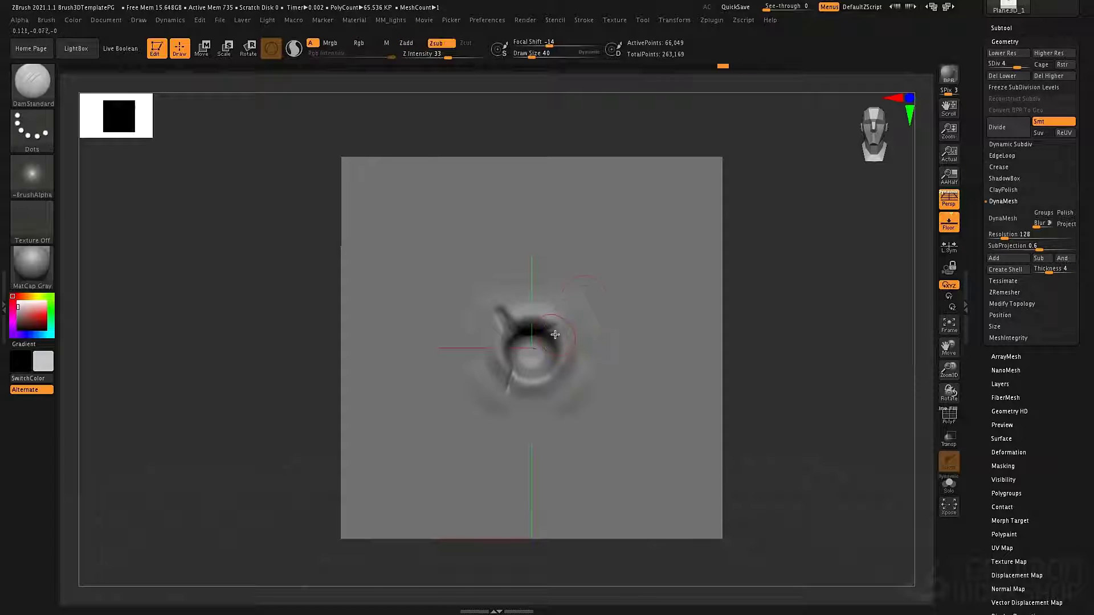
{"action": "mouse_move", "coordinate": [562, 323]}
{"action": "left_mouse_down"}
{"action": "mouse_move", "coordinate": [586, 311]}
{"action": "mouse_move", "coordinate": [554, 326]}
{"action": "mouse_move", "coordinate": [599, 299]}
{"action": "left_mouse_up"}
{"action": "mouse_move", "coordinate": [549, 363]}
{"action": "left_mouse_down"}
{"action": "mouse_move", "coordinate": [556, 380]}
{"action": "mouse_move", "coordinate": [591, 397]}
{"action": "left_mouse_up"}
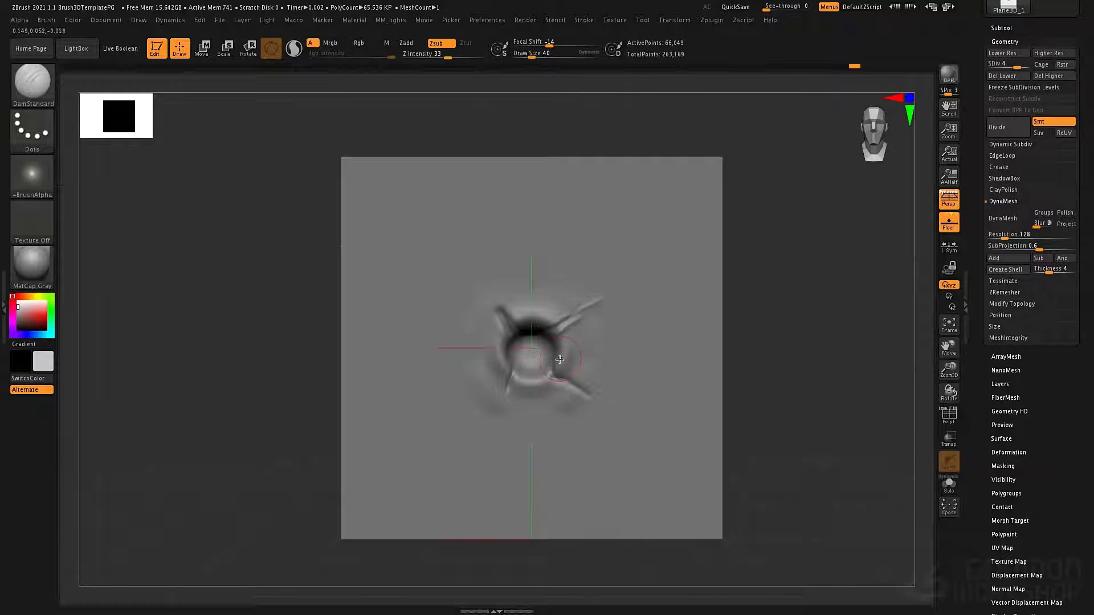
- Cut further DamStandard creases around the bump's rim and across its inside, and undo the last stray stroke
{"action": "mouse_move", "coordinate": [560, 362]}
{"action": "left_mouse_down"}
{"action": "mouse_move", "coordinate": [575, 387]}
{"action": "mouse_move", "coordinate": [544, 372]}
{"action": "mouse_move", "coordinate": [554, 385]}
{"action": "mouse_move", "coordinate": [527, 345]}
{"action": "mouse_move", "coordinate": [541, 356]}
{"action": "mouse_move", "coordinate": [502, 393]}
{"action": "mouse_move", "coordinate": [516, 341]}
{"action": "left_mouse_up"}
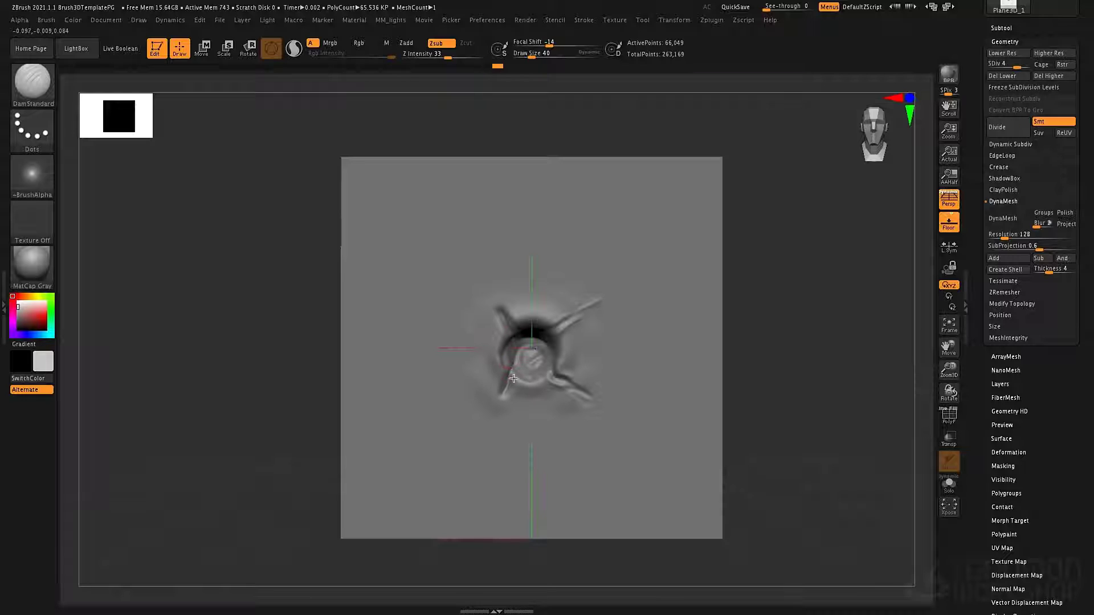
{"action": "mouse_move", "coordinate": [514, 378]}
{"action": "left_mouse_down"}
{"action": "mouse_move", "coordinate": [547, 369]}
{"action": "mouse_move", "coordinate": [550, 333]}
{"action": "mouse_move", "coordinate": [502, 358]}
{"action": "mouse_move", "coordinate": [499, 374]}
{"action": "left_mouse_up"}
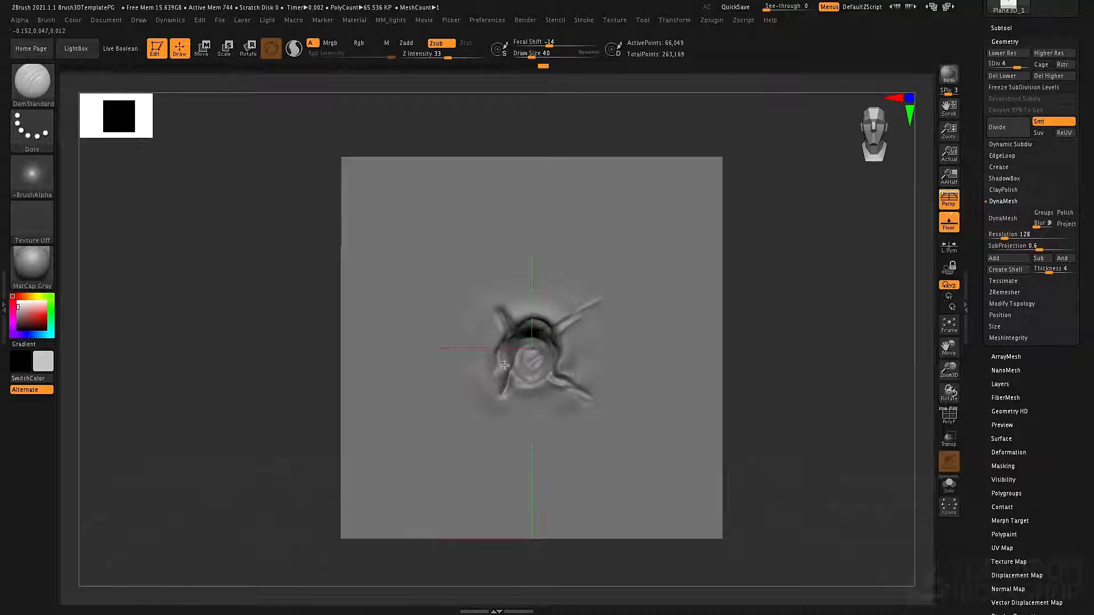
{"action": "mouse_move", "coordinate": [484, 422]}
{"action": "left_mouse_down"}
{"action": "mouse_move", "coordinate": [500, 381]}
{"action": "mouse_move", "coordinate": [492, 404]}
{"action": "mouse_move", "coordinate": [532, 387]}
{"action": "left_mouse_up"}
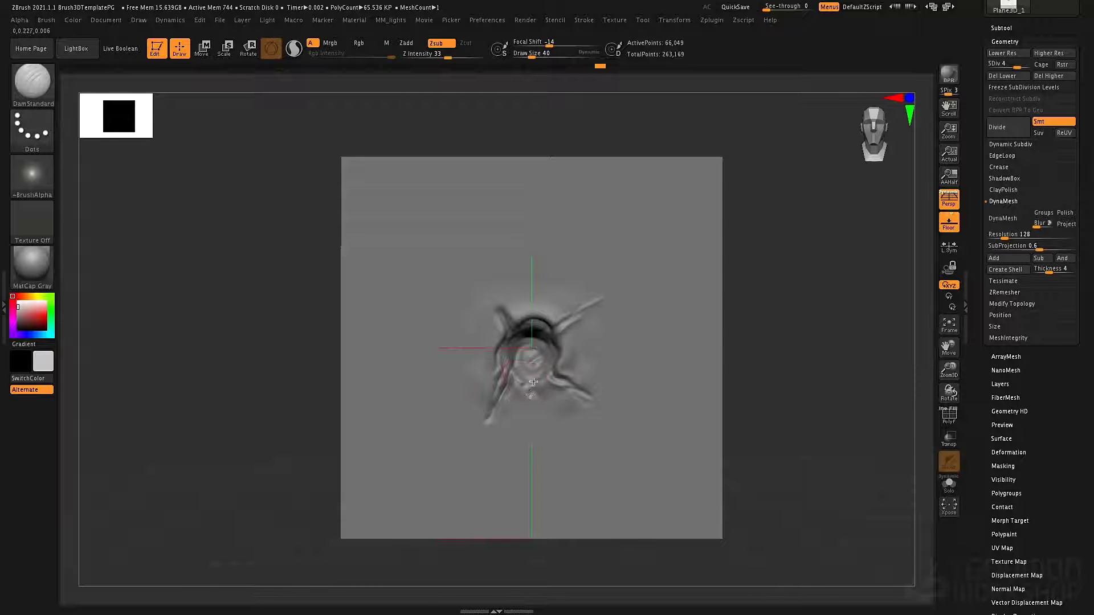
{"action": "mouse_move", "coordinate": [571, 347]}
{"action": "left_mouse_down"}
{"action": "mouse_move", "coordinate": [582, 326]}
{"action": "mouse_move", "coordinate": [527, 315]}
{"action": "mouse_move", "coordinate": [553, 309]}
{"action": "mouse_move", "coordinate": [585, 276]}
{"action": "left_mouse_up"}
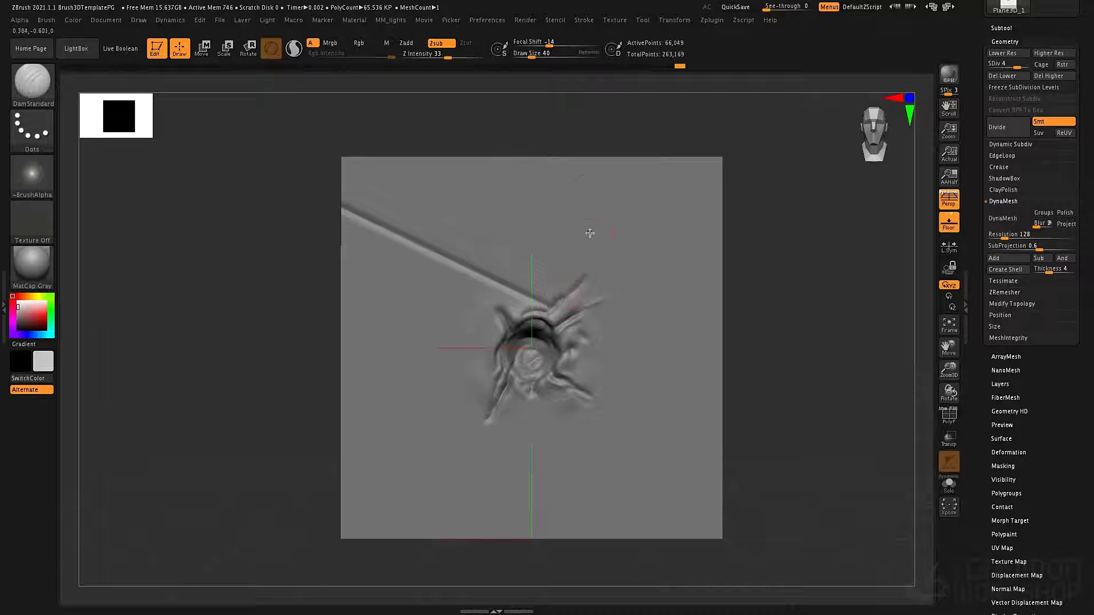
{"action": "key", "text": "ctrl+z"}
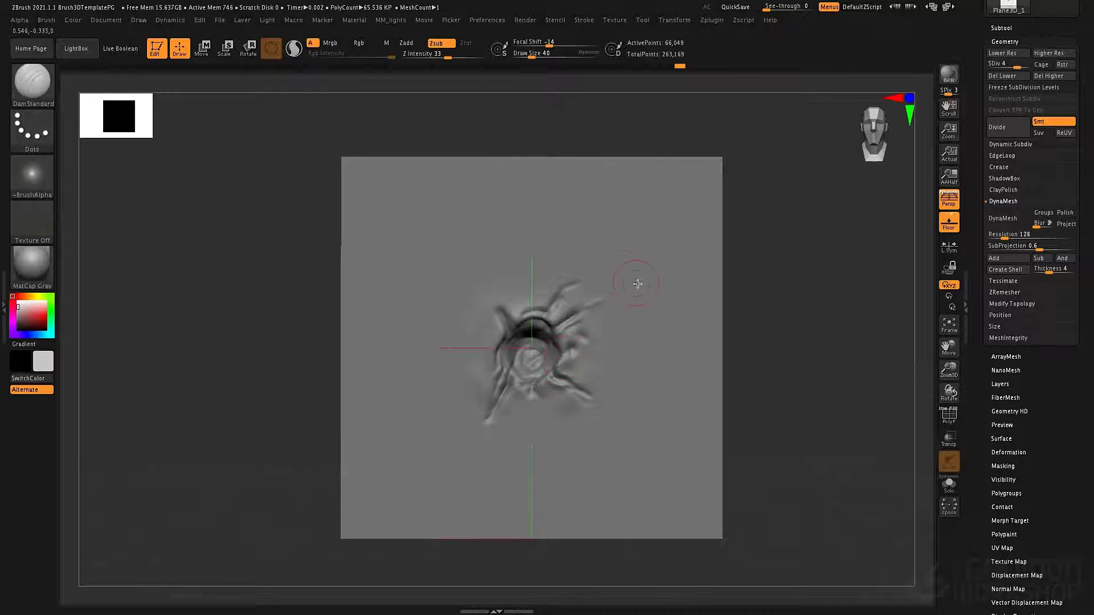
- Raise the plane to subdivision level 5 and carve finer creases into the bump and its rim
{"action": "key", "text": "d"}
{"action": "right_click_drag", "start_coordinate": [543, 333], "coordinate": [506, 310], "text": "ctrl"}
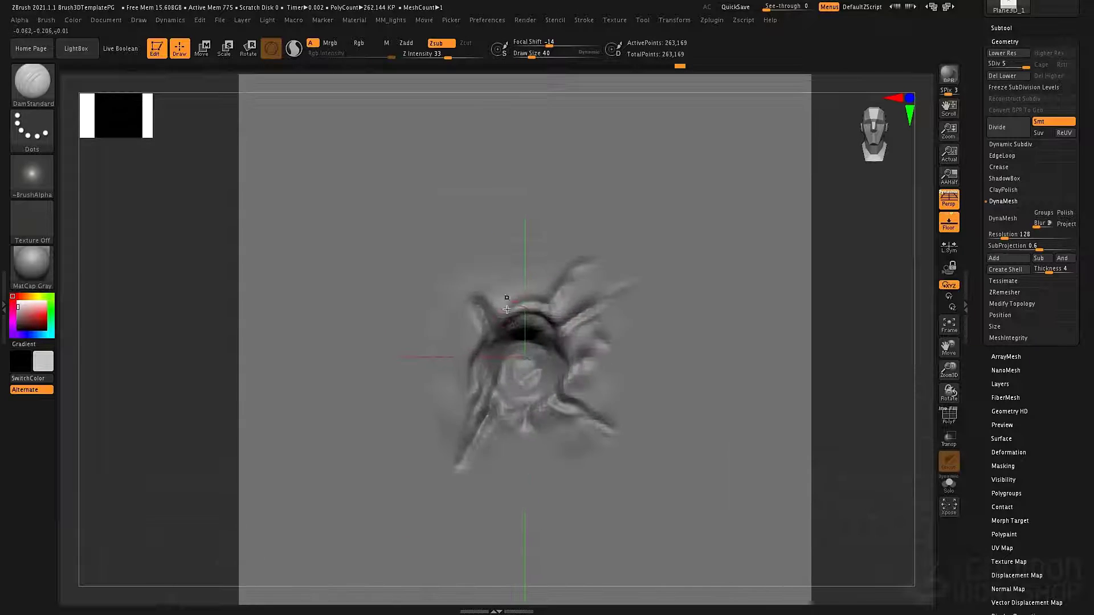
{"action": "mouse_move", "coordinate": [497, 377]}
{"action": "left_mouse_down"}
{"action": "mouse_move", "coordinate": [506, 354]}
{"action": "mouse_move", "coordinate": [535, 373]}
{"action": "mouse_move", "coordinate": [532, 356]}
{"action": "left_mouse_up"}
- Build up ridges along the side and lower edge of the bump with the Standard brush at draw size 25
{"action": "mouse_move", "coordinate": [544, 304]}
{"action": "right_mouse_down"}
{"action": "mouse_move", "coordinate": [565, 278]}
{"action": "mouse_move", "coordinate": [562, 294]}
{"action": "right_mouse_up"}
{"action": "key", "text": "b"}
{"action": "key", "text": "s"}
{"action": "key", "text": "t"}
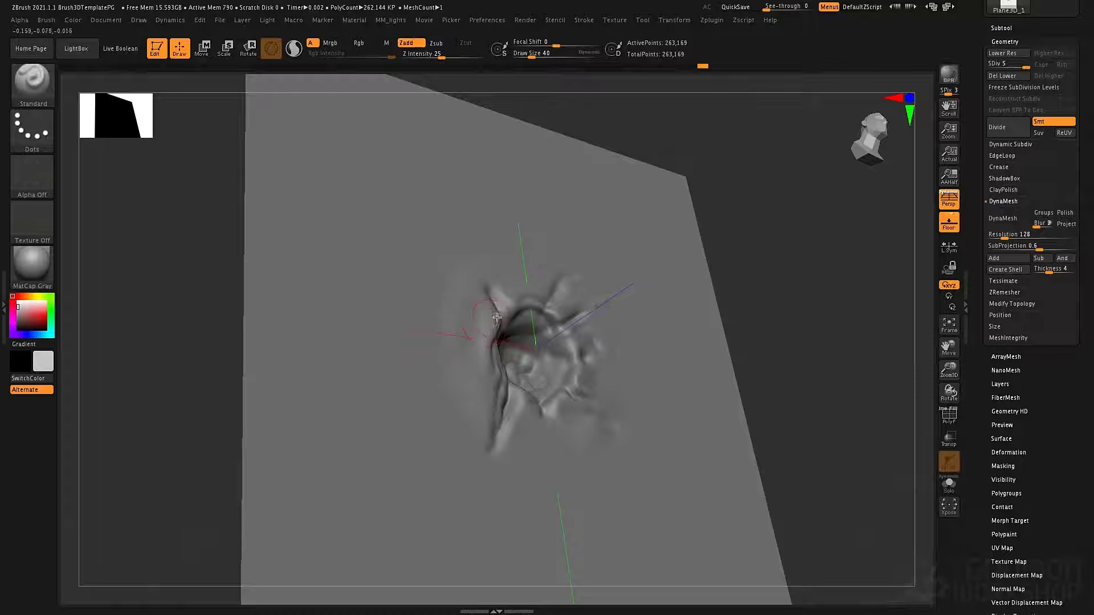
{"action": "key", "text": "space"}
{"action": "left_click_drag", "start_coordinate": [495, 314], "coordinate": [495, 377]}
{"action": "left_click_drag", "start_coordinate": [514, 418], "coordinate": [518, 388]}
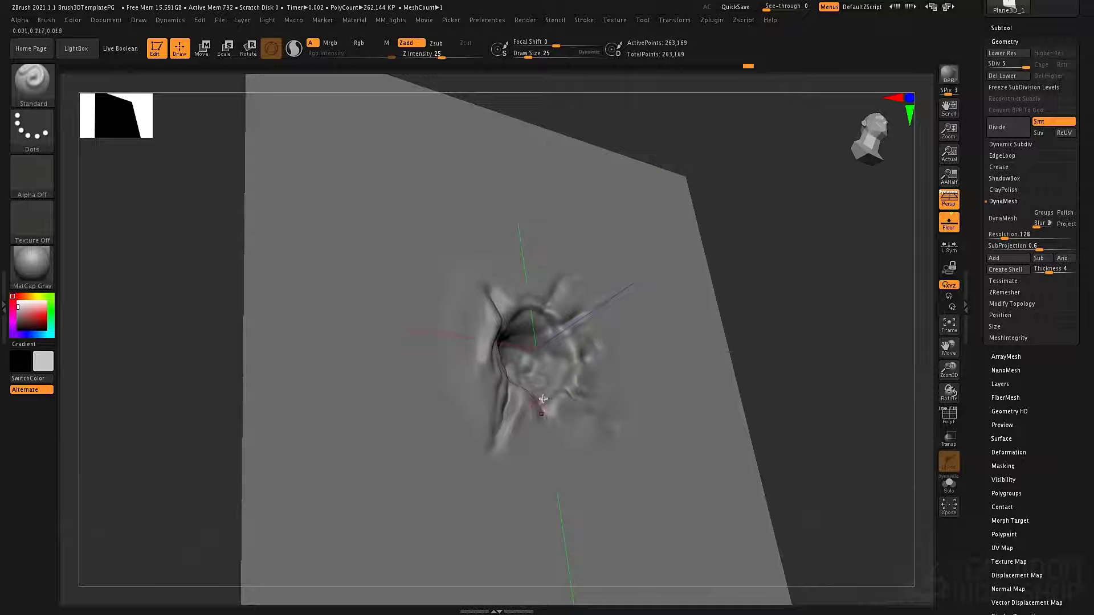
- Raise more Standard brush ridges along the radiating creases, inside the central hollow and below its rim
{"action": "right_click_drag", "start_coordinate": [537, 410], "coordinate": [556, 403]}
{"action": "mouse_move", "coordinate": [555, 410]}
{"action": "left_mouse_down"}
{"action": "mouse_move", "coordinate": [601, 414]}
{"action": "mouse_move", "coordinate": [586, 365]}
{"action": "mouse_move", "coordinate": [620, 312]}
{"action": "left_mouse_up"}
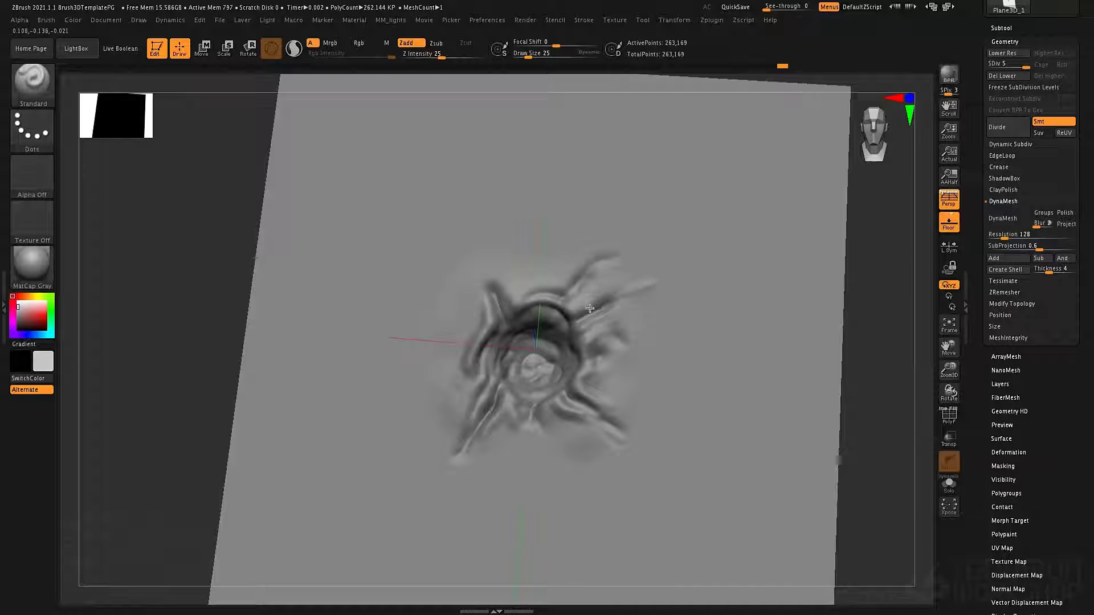
{"action": "left_click_drag", "start_coordinate": [515, 310], "coordinate": [593, 259]}
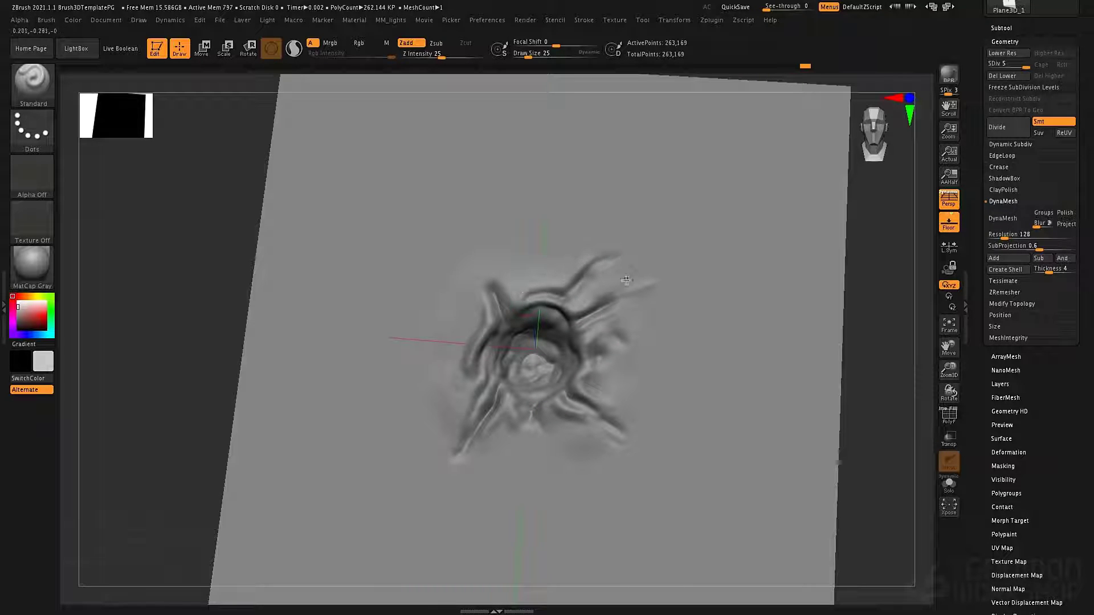
{"action": "left_click_drag", "start_coordinate": [560, 335], "coordinate": [564, 340]}
{"action": "left_click_drag", "start_coordinate": [566, 377], "coordinate": [559, 360]}
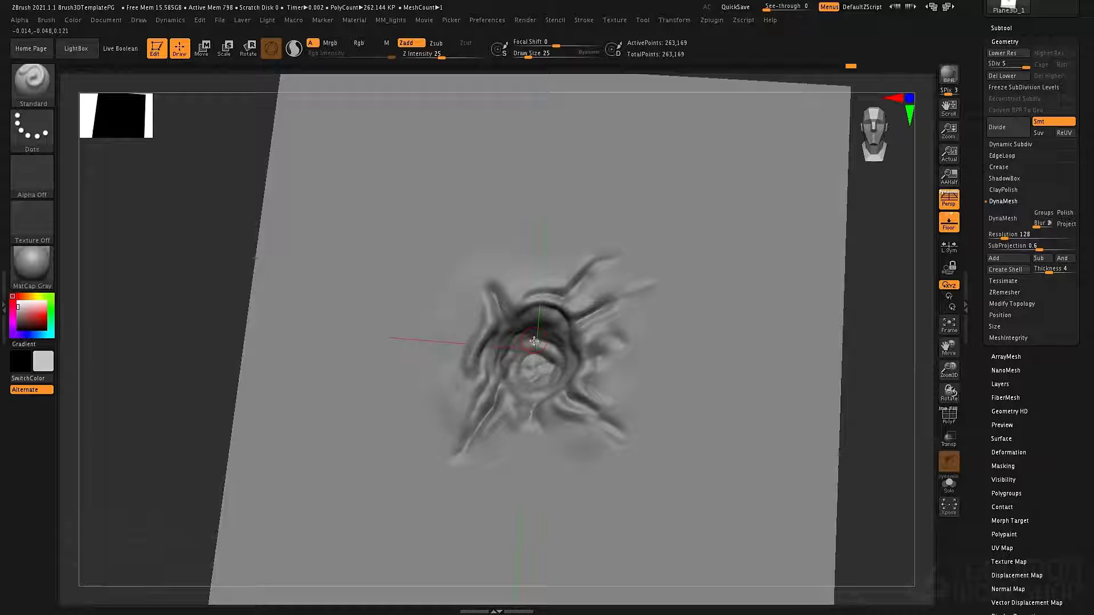
{"action": "mouse_move", "coordinate": [587, 387]}
{"action": "left_mouse_down"}
{"action": "mouse_move", "coordinate": [602, 392]}
{"action": "mouse_move", "coordinate": [625, 440]}
{"action": "left_mouse_up"}
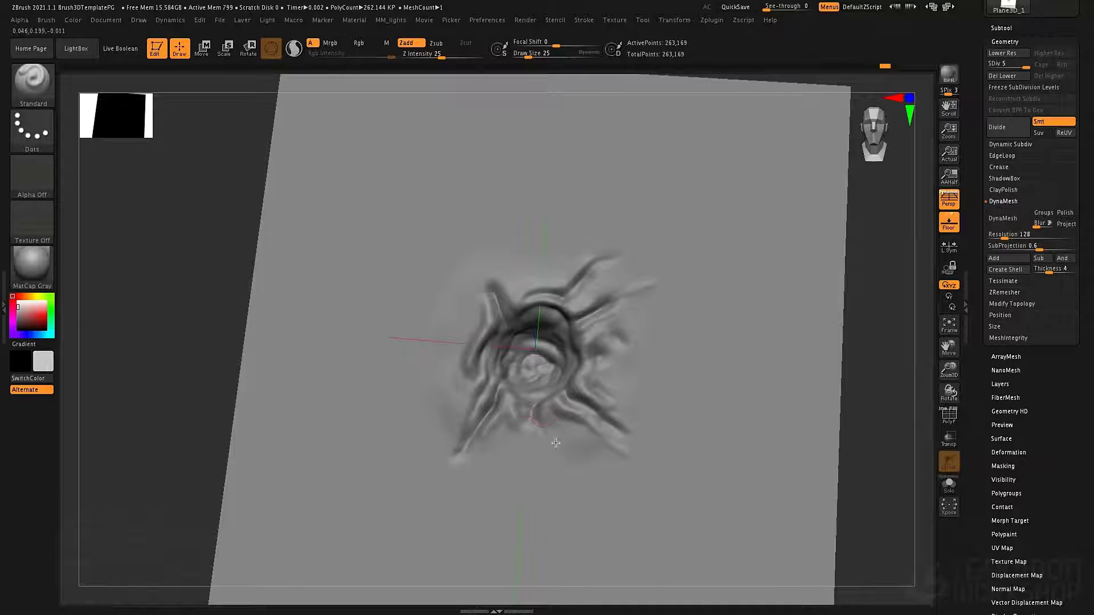
{"action": "left_click_drag", "start_coordinate": [555, 442], "coordinate": [515, 440]}
{"action": "left_click_drag", "start_coordinate": [485, 398], "coordinate": [498, 435]}
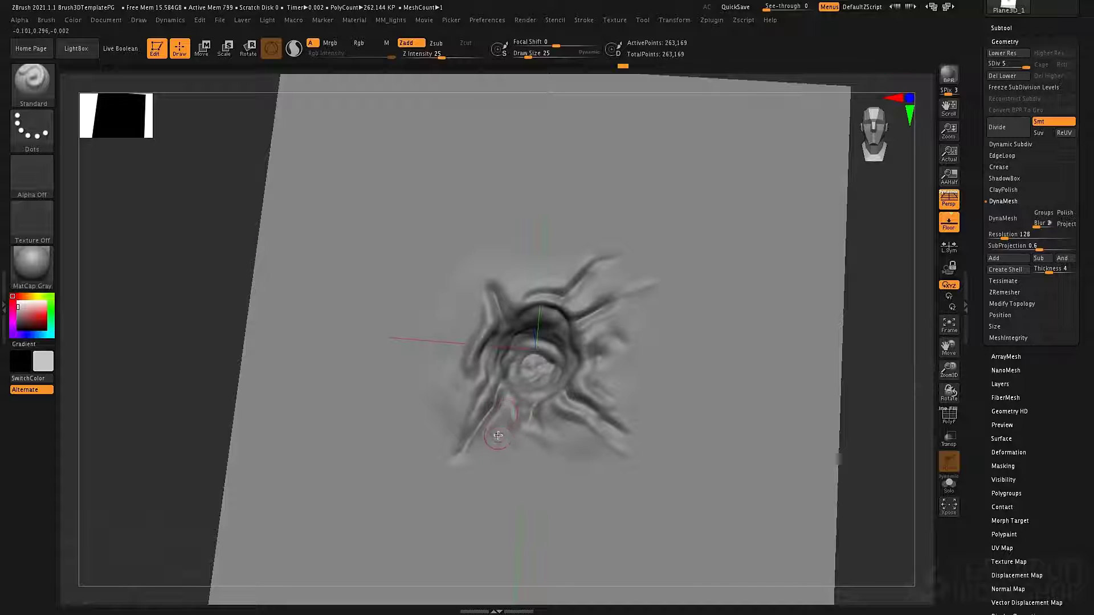
- Give the Standard brush the Spray stroke and the Bumpy Skin13 alpha
{"action": "mouse_move", "coordinate": [593, 410]}
{"action": "right_mouse_down", "text": "ctrl"}
{"action": "mouse_move", "coordinate": [603, 348]}
{"action": "mouse_move", "coordinate": [587, 389]}
{"action": "right_mouse_up", "text": "ctrl"}
{"action": "mouse_move", "coordinate": [571, 339]}
{"action": "right_mouse_down", "text": "alt"}
{"action": "mouse_move", "coordinate": [571, 306]}
{"action": "mouse_move", "coordinate": [560, 373]}
{"action": "right_mouse_up", "text": "alt"}
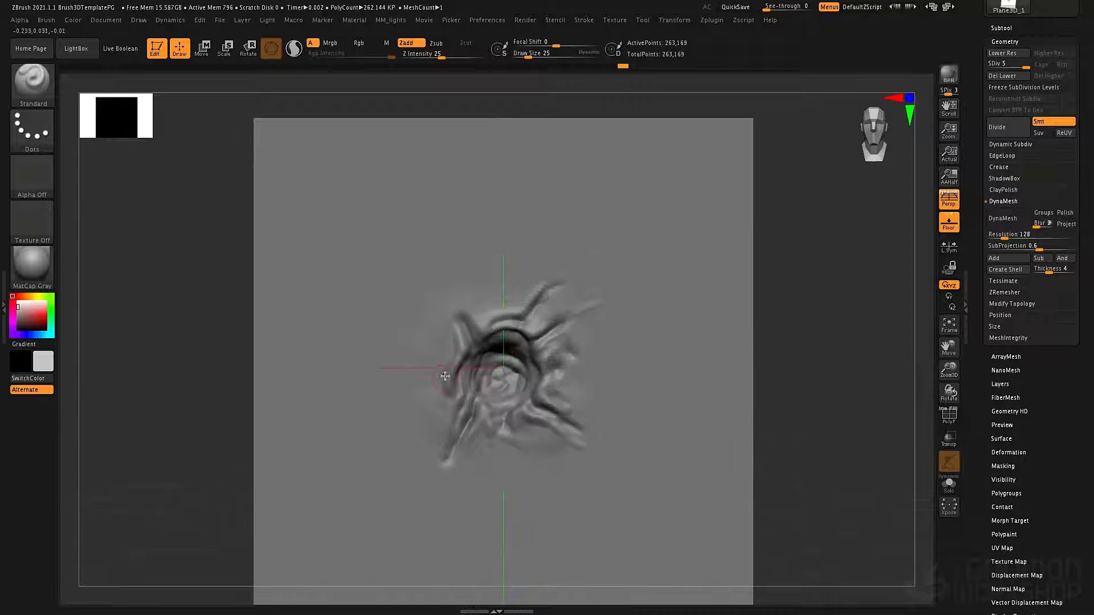
{"action": "left_click", "coordinate": [33, 134]}
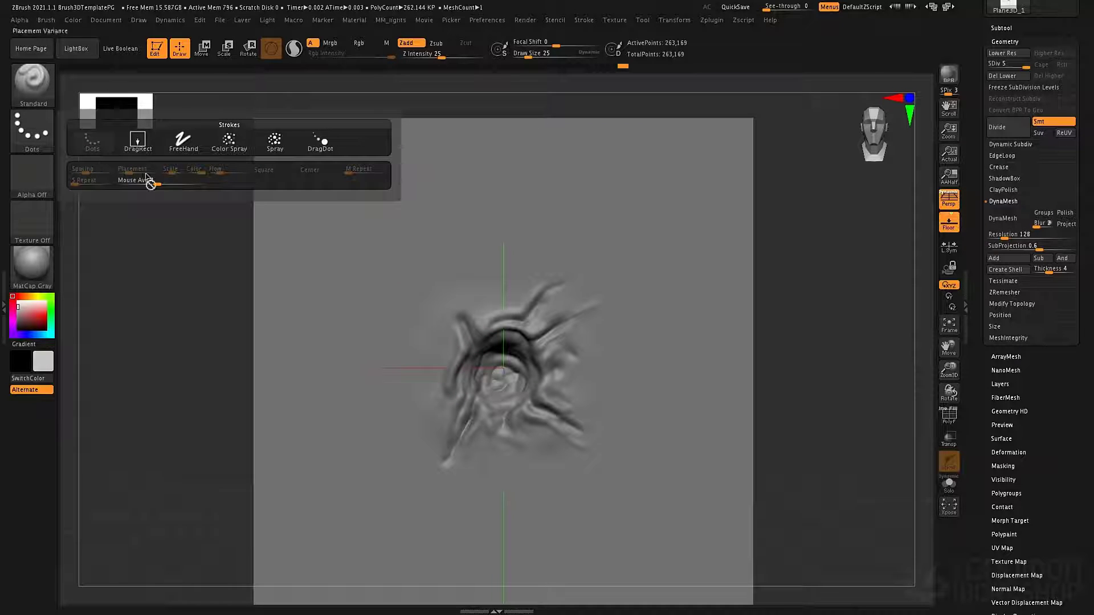
{"action": "left_click", "coordinate": [275, 141]}
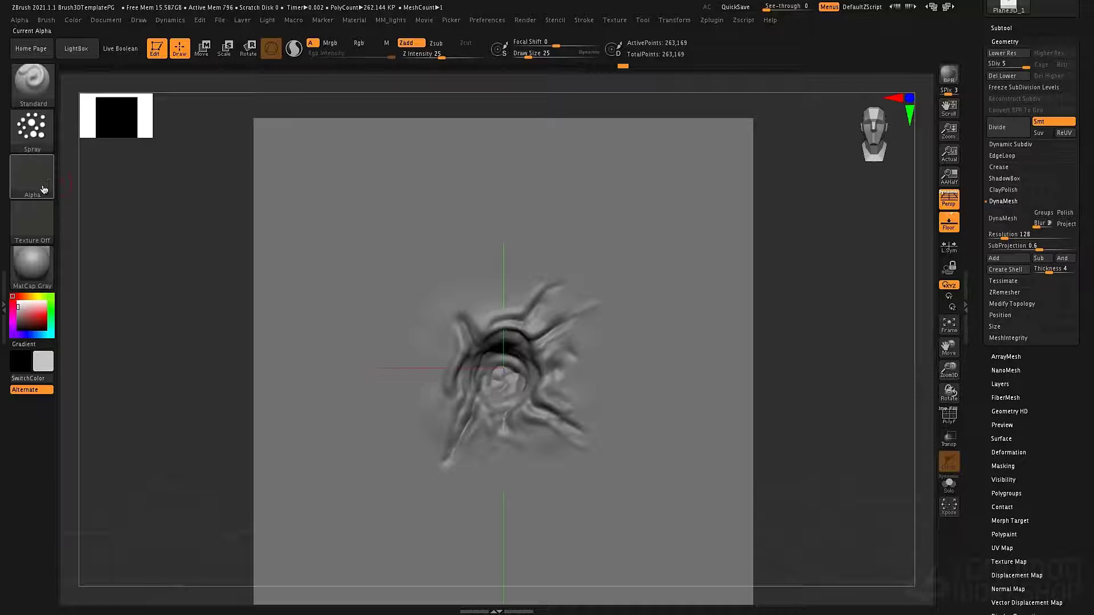
{"action": "left_click", "coordinate": [43, 189]}
{"action": "left_click", "coordinate": [548, 187]}
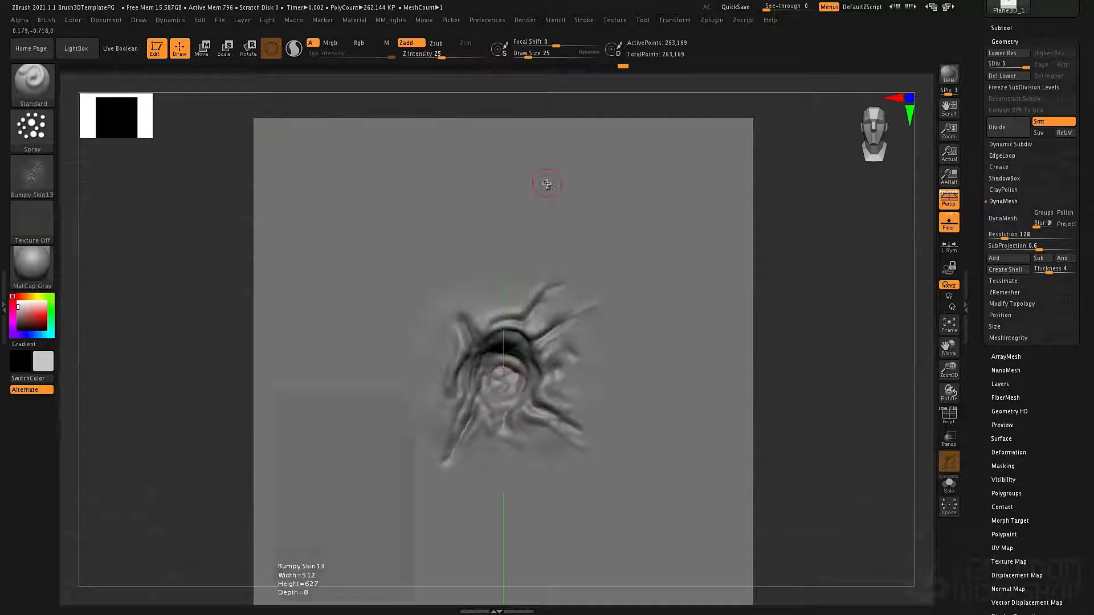
- Set the draw size to 52 and spray the bumpy skin texture onto the plane all around the sculpted folds
{"action": "key", "text": "space"}
{"action": "left_click_drag", "start_coordinate": [446, 347], "coordinate": [451, 347]}
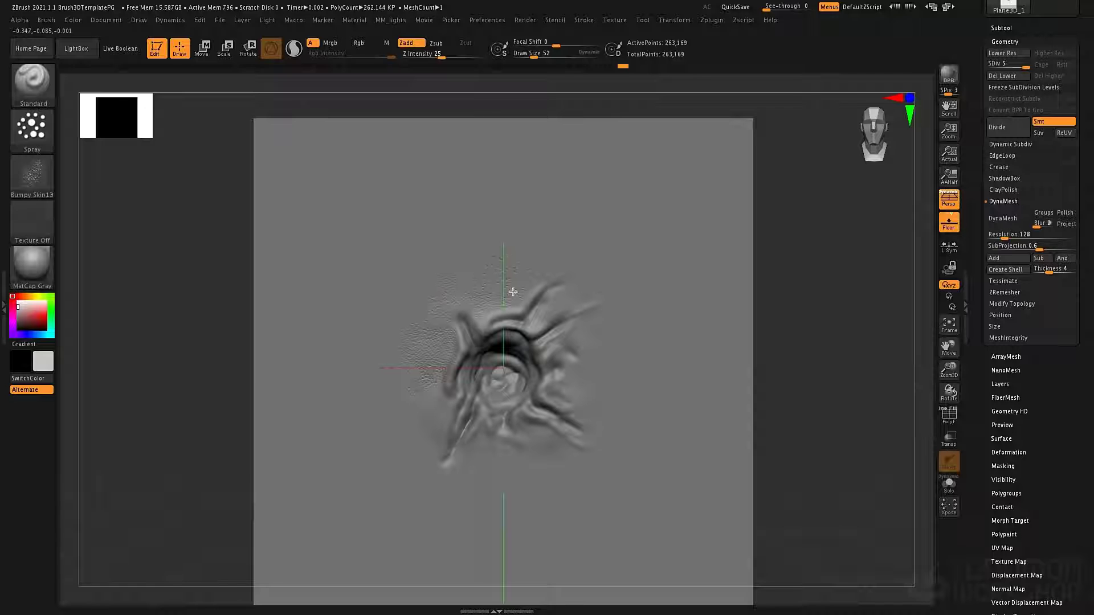
{"action": "left_click_drag", "start_coordinate": [512, 292], "coordinate": [544, 268]}
{"action": "mouse_move", "coordinate": [582, 398]}
{"action": "left_mouse_down"}
{"action": "mouse_move", "coordinate": [549, 455]}
{"action": "mouse_move", "coordinate": [471, 456]}
{"action": "left_mouse_up"}
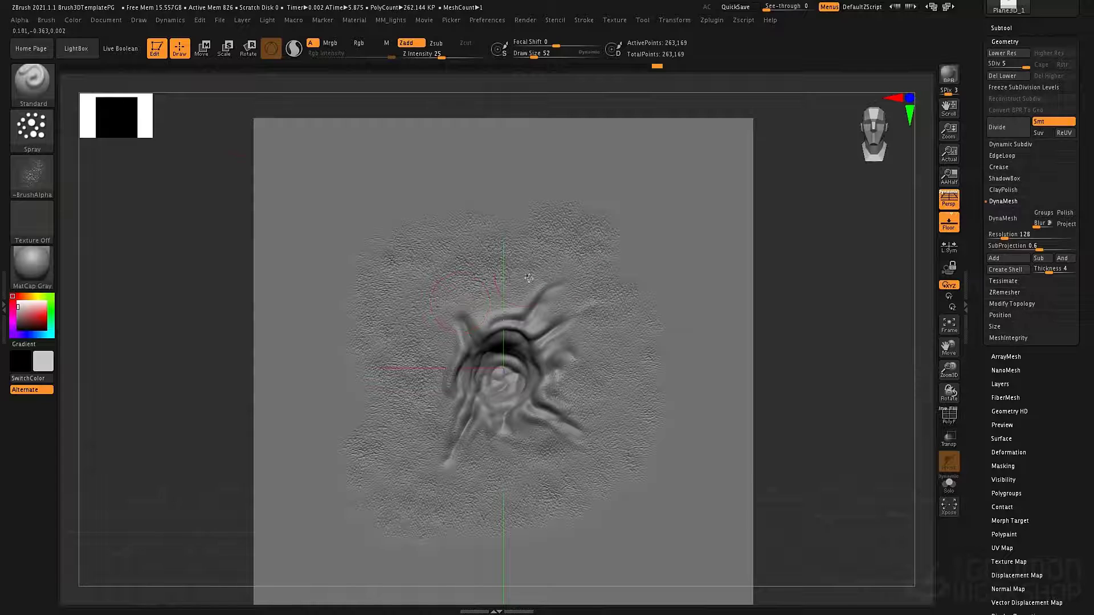
- Generate a 3D alpha from the sculpted plane mesh with a map size of 1024
{"action": "left_click", "coordinate": [20, 21]}
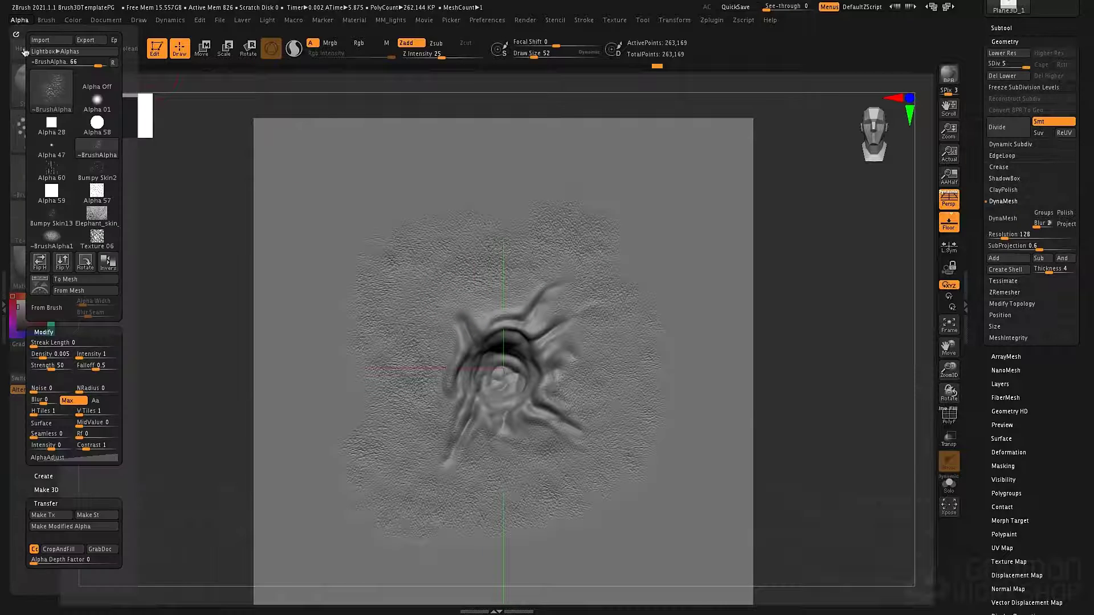
{"action": "left_click", "coordinate": [68, 291]}
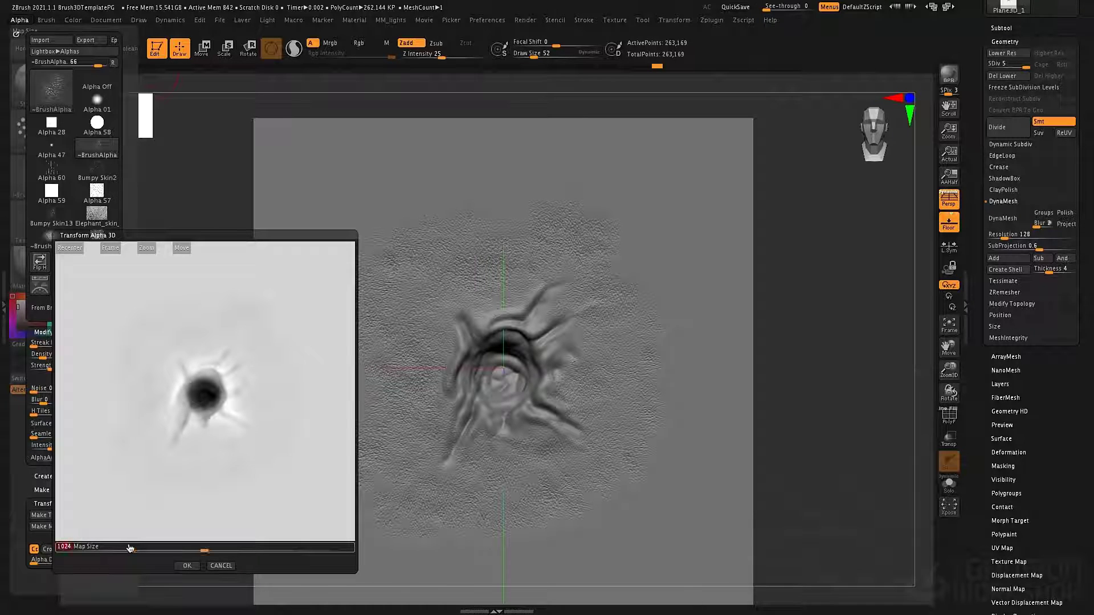
{"action": "left_click", "coordinate": [188, 566]}
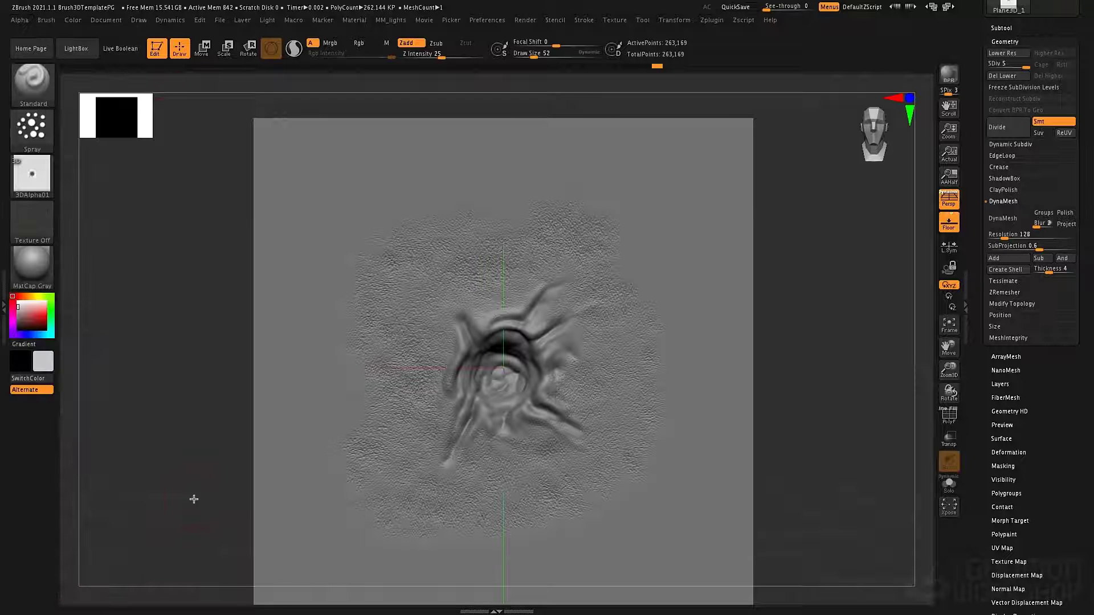
{"action": "mouse_move", "coordinate": [38, 179]}
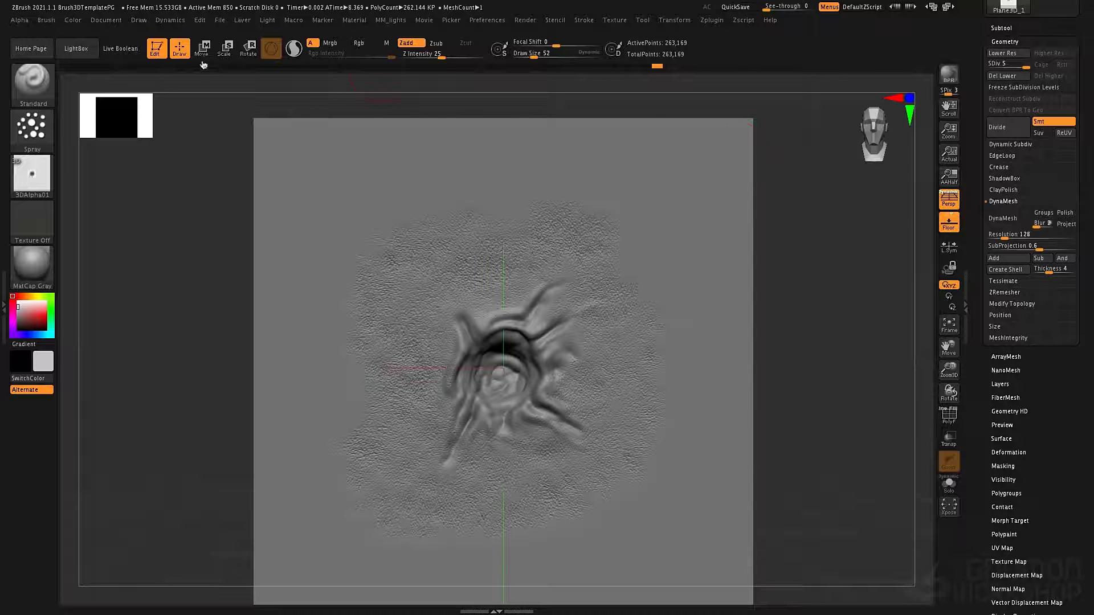
- Load the PolySphere.ZTL tool and subdivide the sphere up to level 7
{"action": "left_click", "coordinate": [79, 48]}
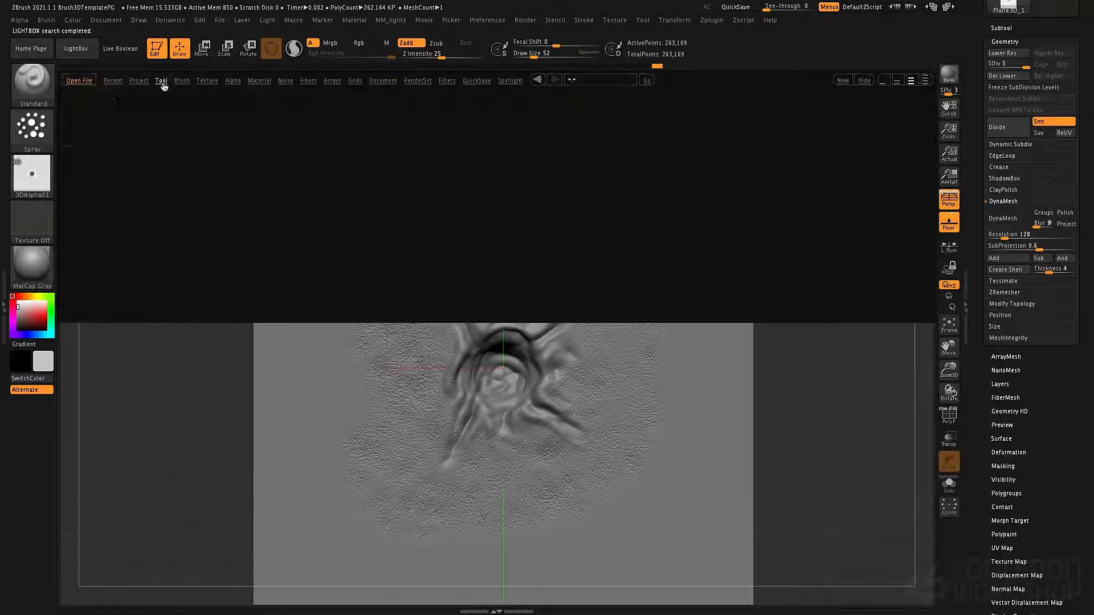
{"action": "double_click", "coordinate": [344, 188]}
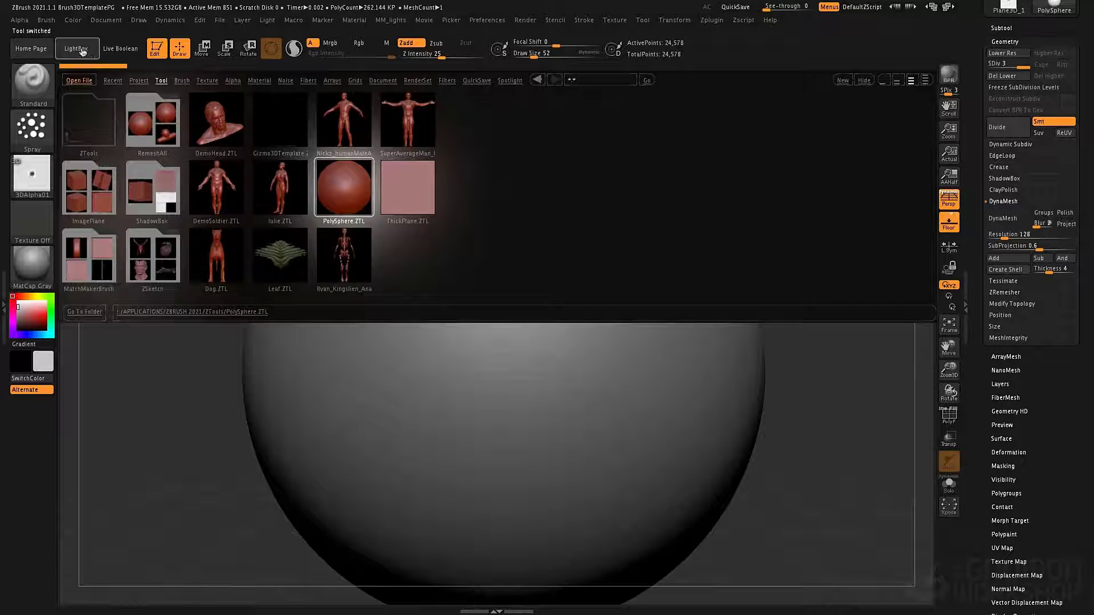
{"action": "left_click", "coordinate": [78, 49]}
{"action": "key", "text": "ctrl+d"}
{"action": "key", "text": "ctrl+d"}
{"action": "key", "text": "ctrl+d"}
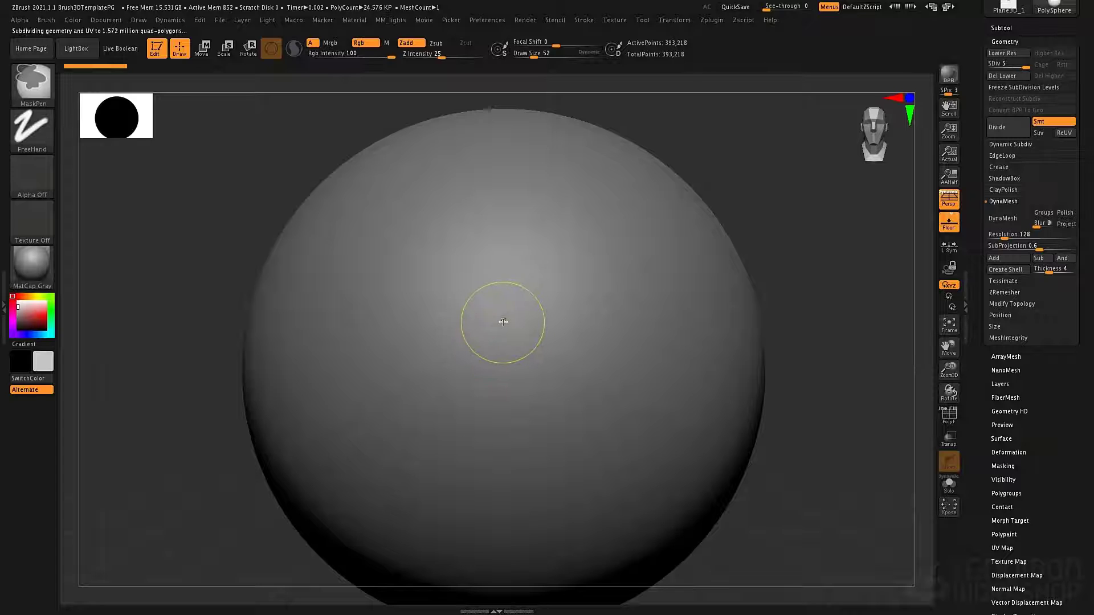
{"action": "key", "text": "ctrl+d"}
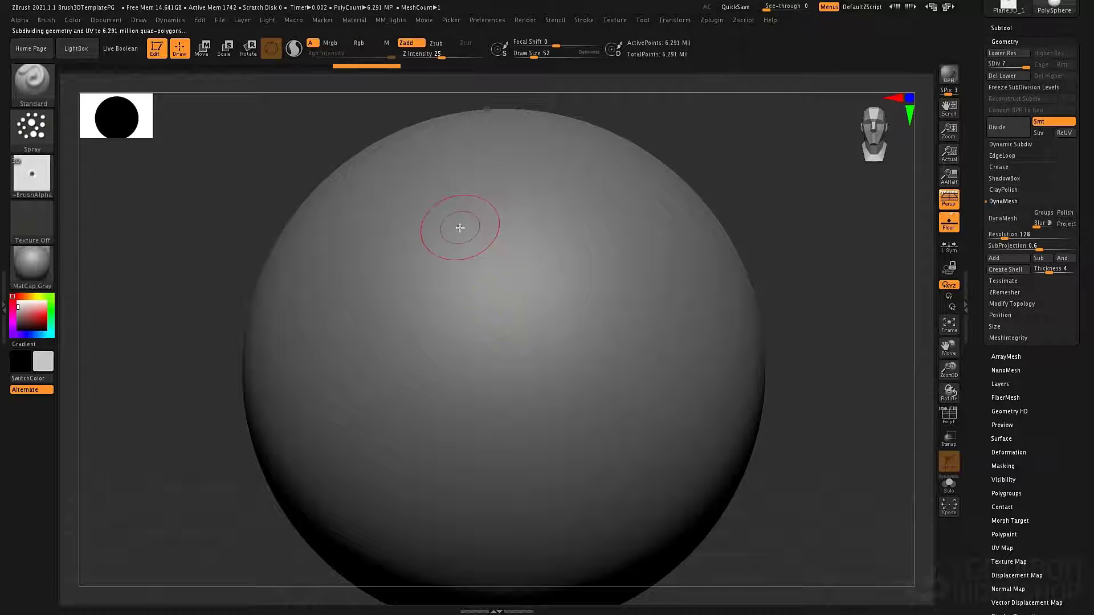
- Set the Standard brush's stroke to DragRect and stamp the new 3D alpha onto the front of the sphere
{"action": "left_click", "coordinate": [32, 130]}
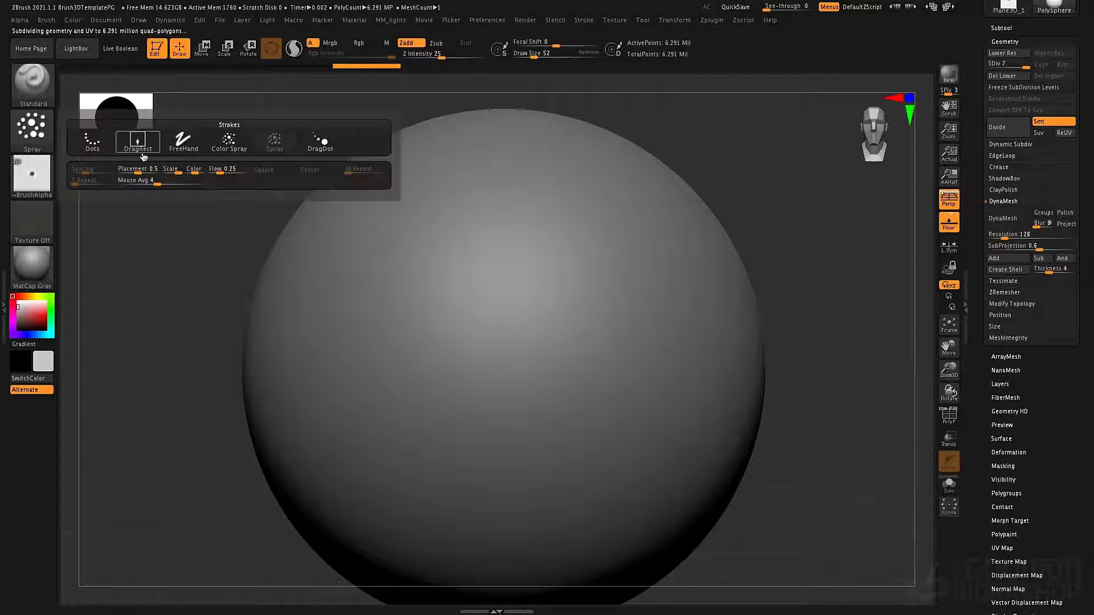
{"action": "left_click", "coordinate": [137, 146]}
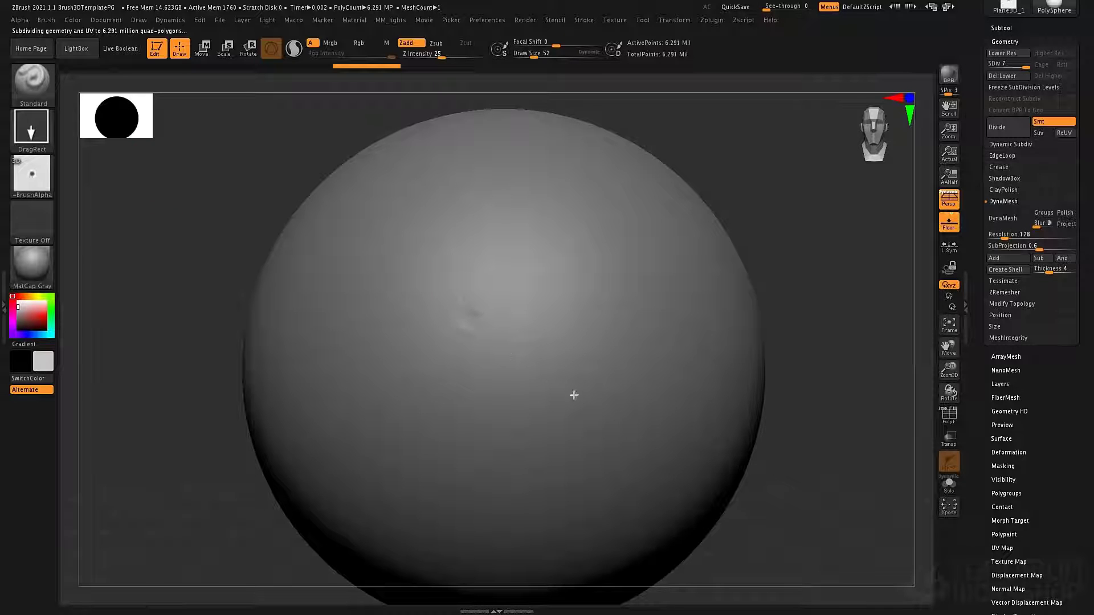
{"action": "left_click_drag", "start_coordinate": [573, 394], "coordinate": [667, 437]}
{"action": "mouse_move", "coordinate": [374, 297]}
{"action": "right_mouse_down"}
{"action": "mouse_move", "coordinate": [384, 297]}
{"action": "mouse_move", "coordinate": [364, 296]}
{"action": "mouse_move", "coordinate": [352, 264]}
{"action": "mouse_move", "coordinate": [389, 252]}
{"action": "right_mouse_up"}
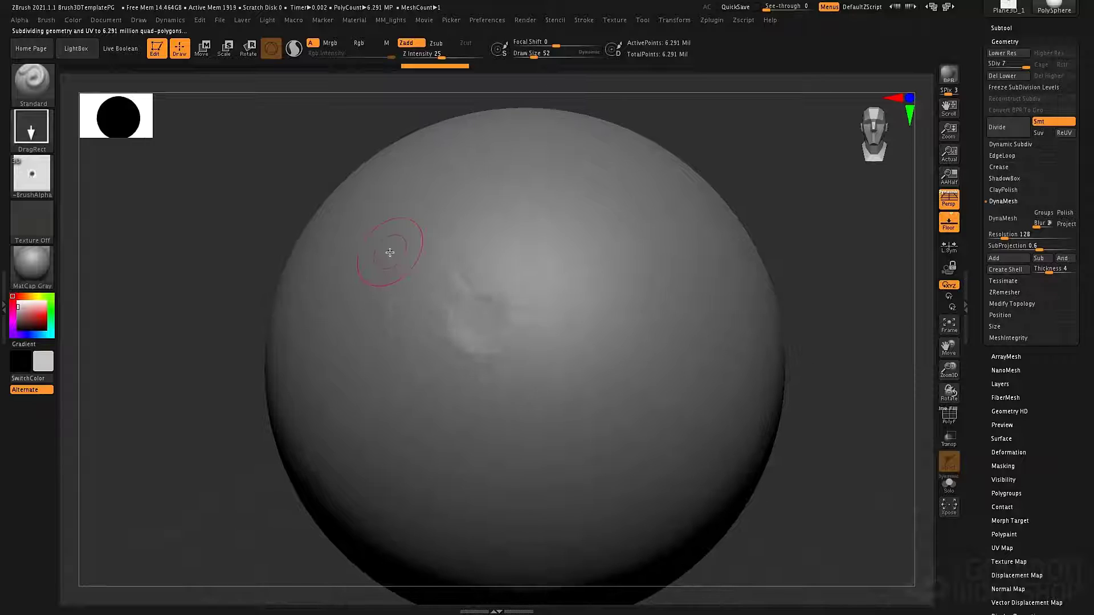
{"action": "key", "text": "ctrl"}
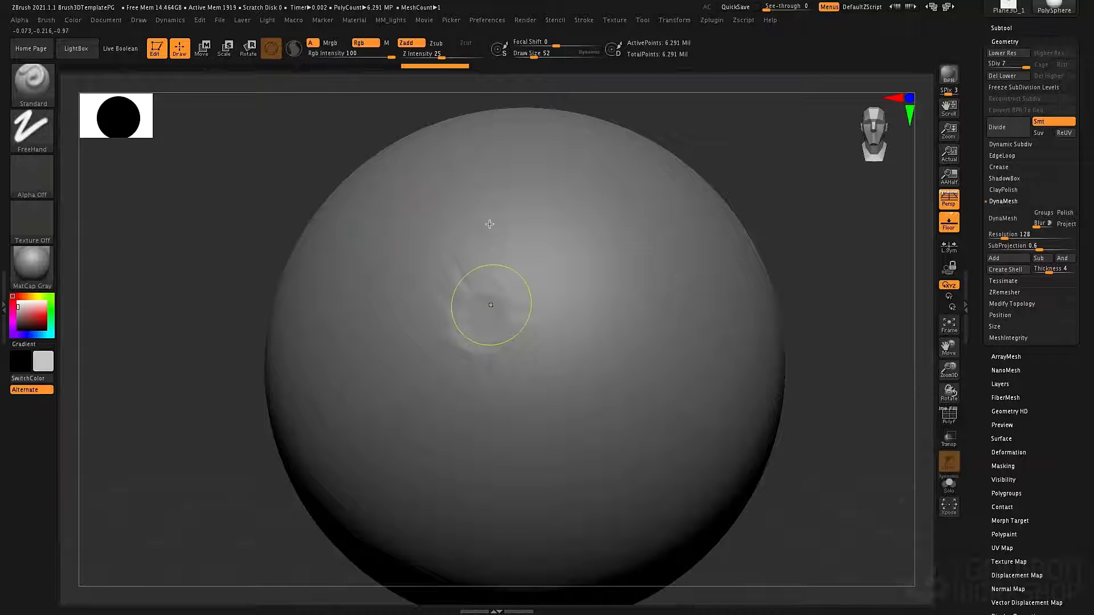
- Undo the faint stamp, set the Z Intensity to 100 and stamp the wound alpha onto the front of the sphere
{"action": "key", "text": "ctrl+z"}
{"action": "left_click_drag", "start_coordinate": [443, 55], "coordinate": [504, 56]}
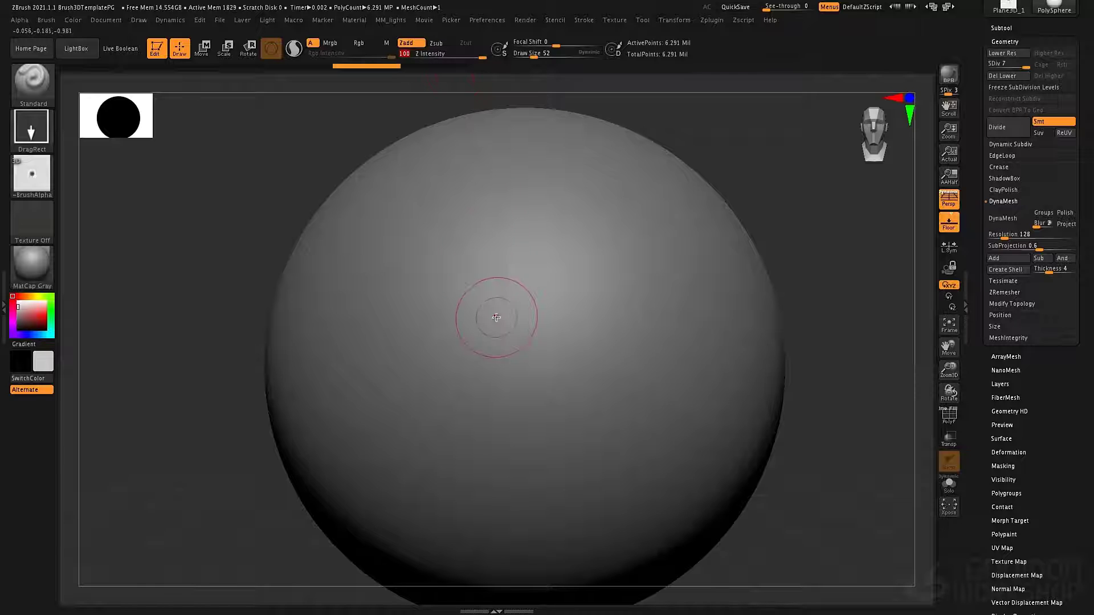
{"action": "left_click_drag", "start_coordinate": [489, 312], "coordinate": [513, 323]}
{"action": "left_click_drag", "start_coordinate": [580, 372], "coordinate": [676, 427]}
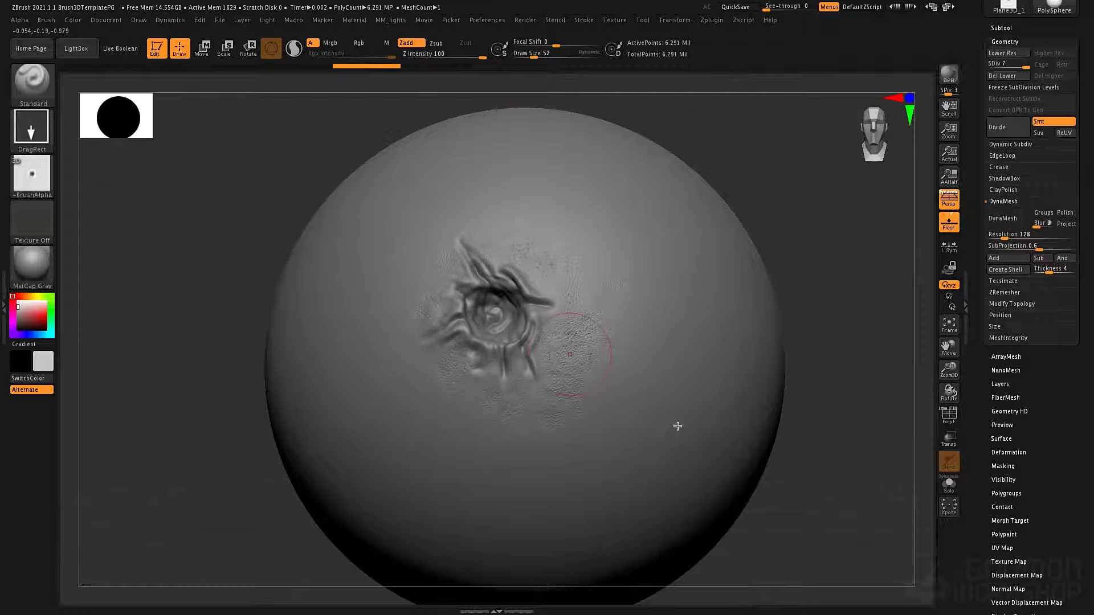
{"action": "mouse_move", "coordinate": [504, 331]}
{"action": "right_mouse_down"}
{"action": "mouse_move", "coordinate": [488, 314]}
{"action": "mouse_move", "coordinate": [512, 320]}
{"action": "right_mouse_up"}
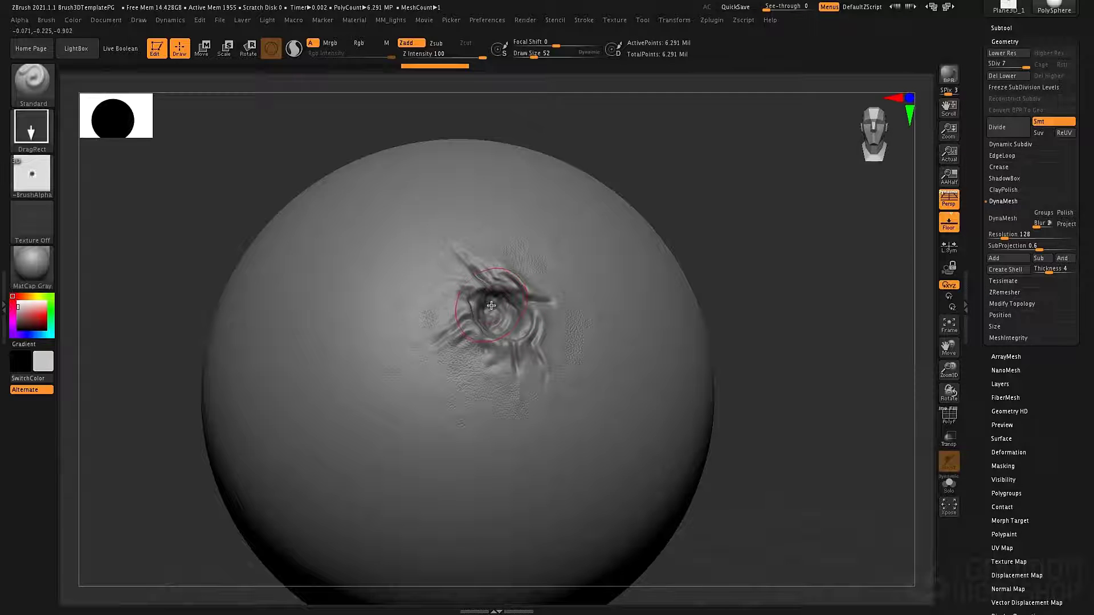
{"action": "mouse_move", "coordinate": [46, 178]}
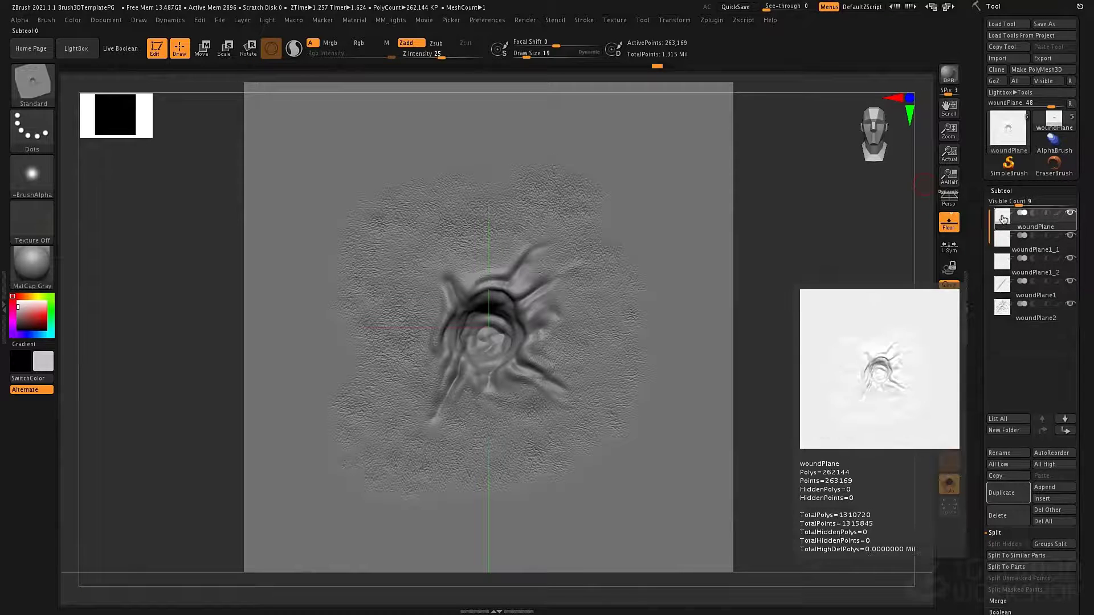
- Go through the five woundPlane subtools to examine the alpha detail sculpted on each plane
{"action": "left_click", "coordinate": [1004, 263]}
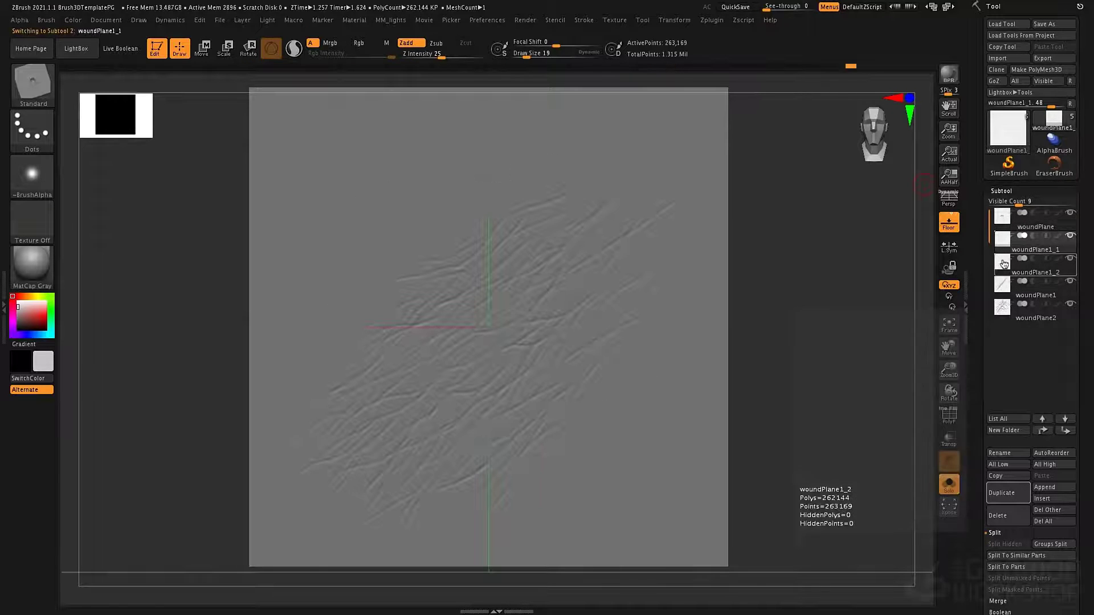
{"action": "left_click", "coordinate": [1003, 263]}
{"action": "left_click", "coordinate": [1004, 286]}
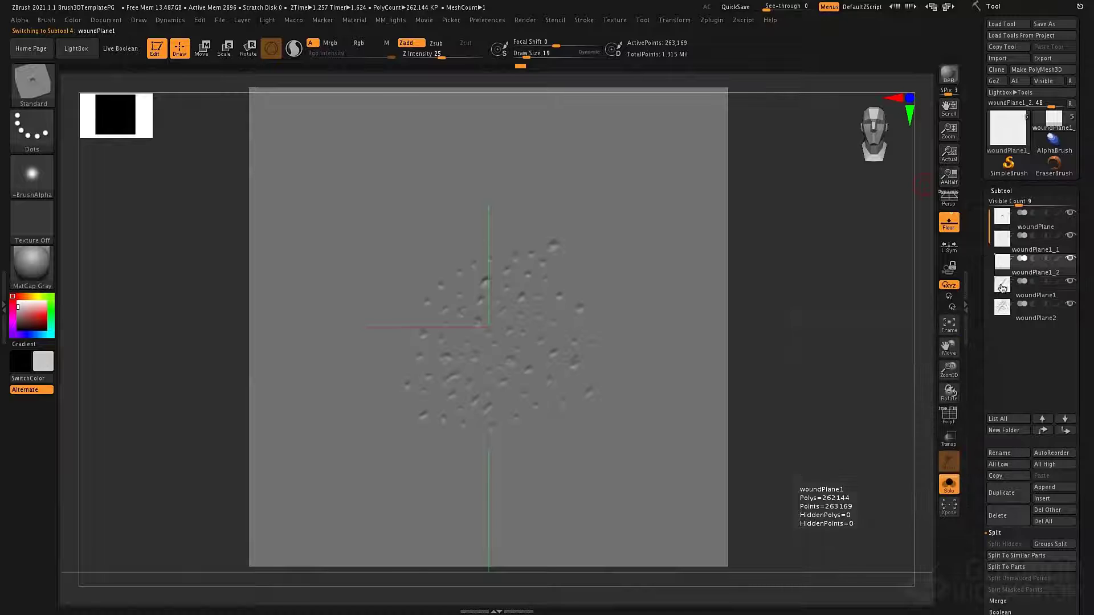
{"action": "left_click", "coordinate": [998, 312]}
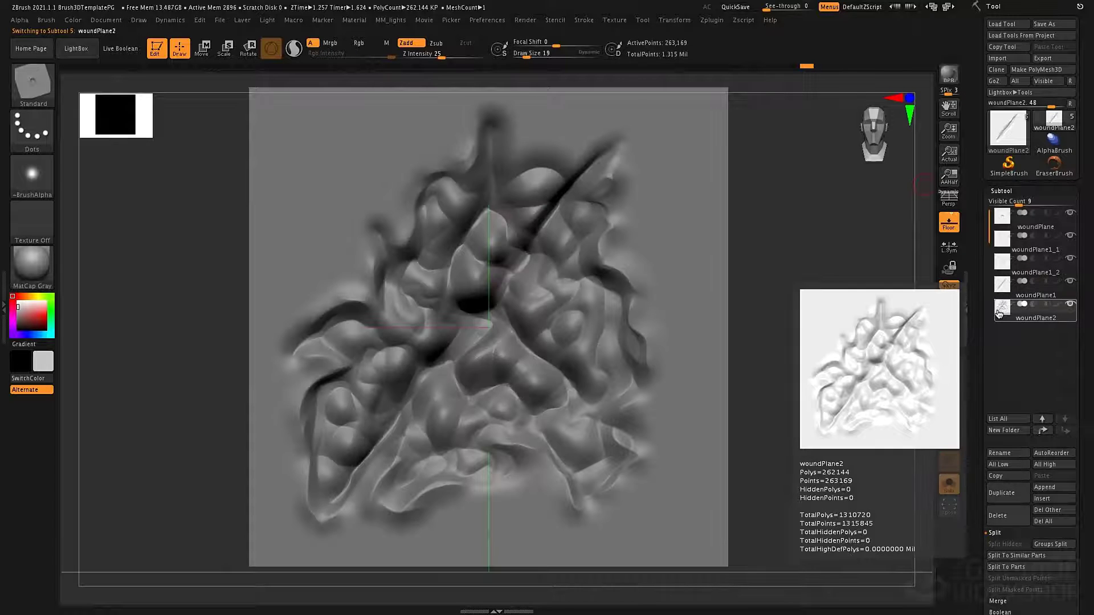
{"action": "left_click", "coordinate": [998, 221]}
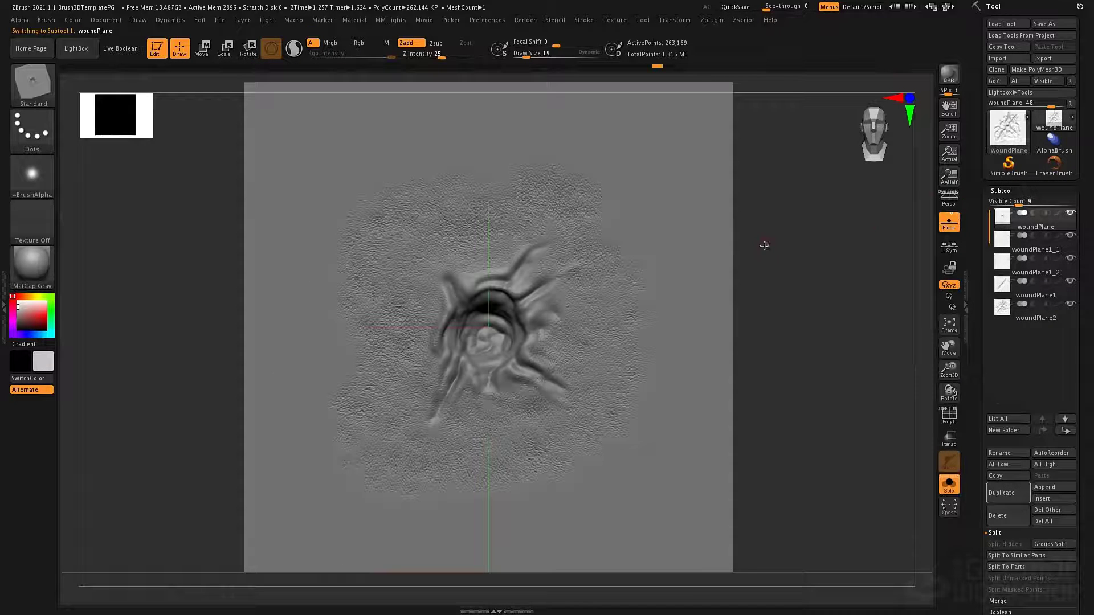
{"action": "left_click_drag", "start_coordinate": [776, 277], "coordinate": [731, 290], "text": "alt"}
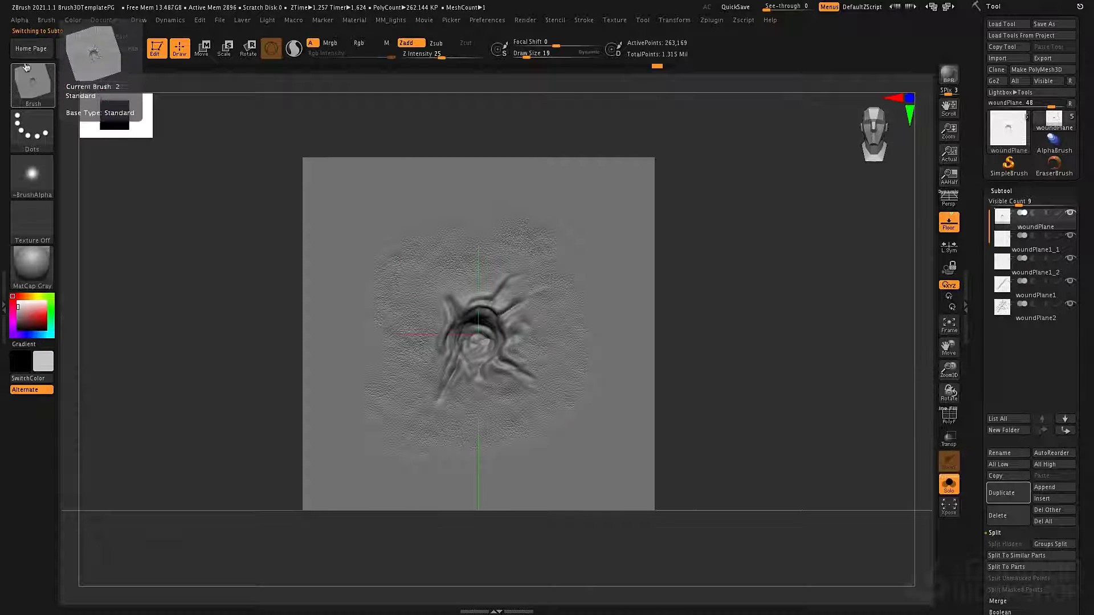
- Create a MultiAlpha brush from all woundPlane subtools and choose its third alpha
{"action": "left_click", "coordinate": [49, 24]}
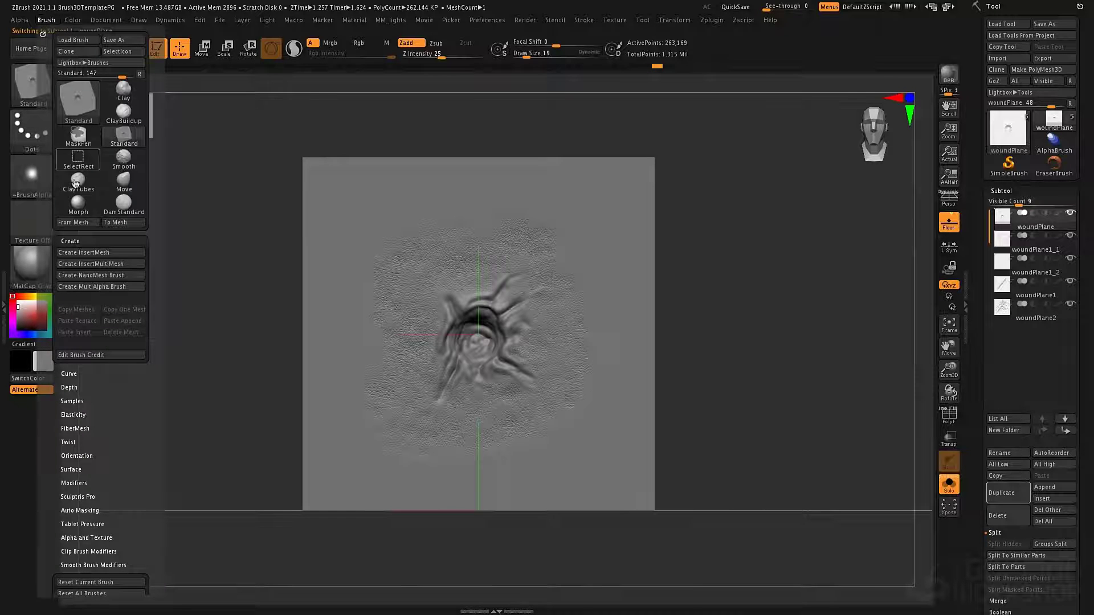
{"action": "left_click", "coordinate": [76, 242]}
{"action": "left_click", "coordinate": [77, 244]}
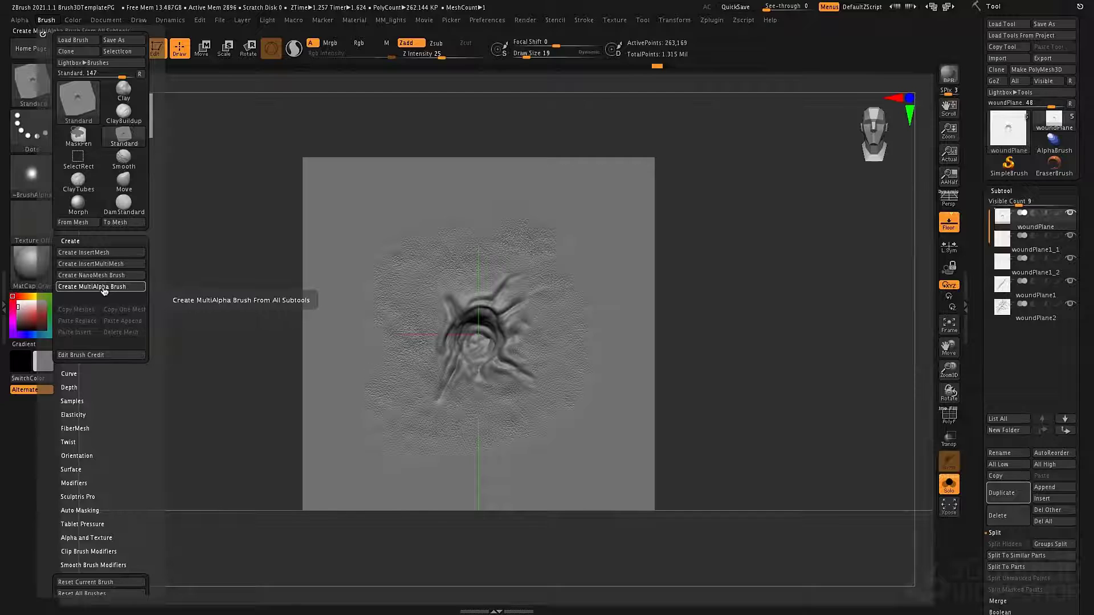
{"action": "left_click", "coordinate": [122, 286]}
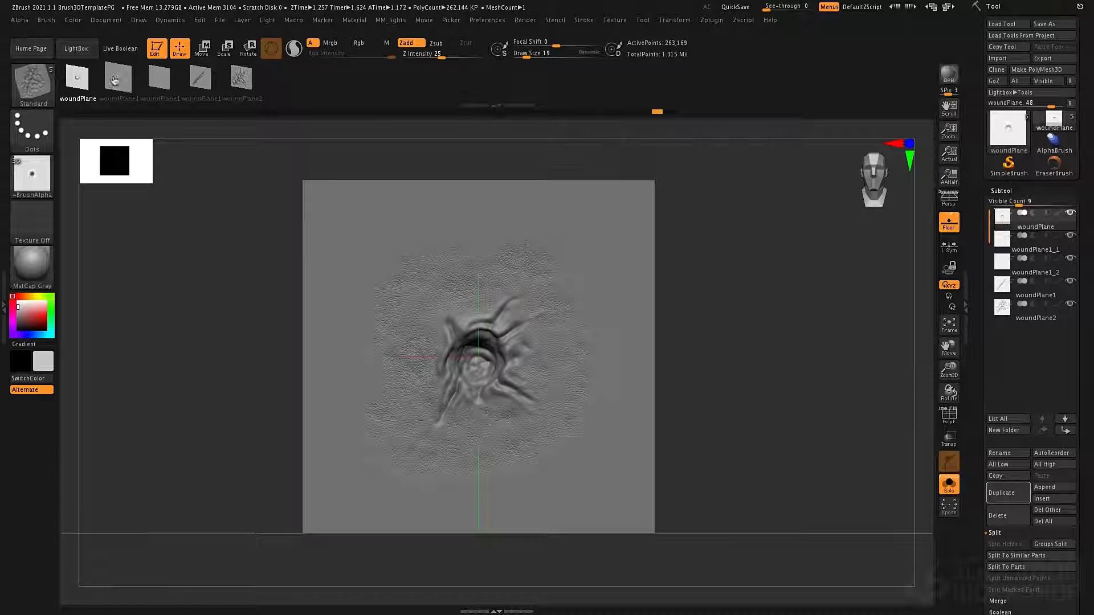
{"action": "left_click", "coordinate": [159, 78]}
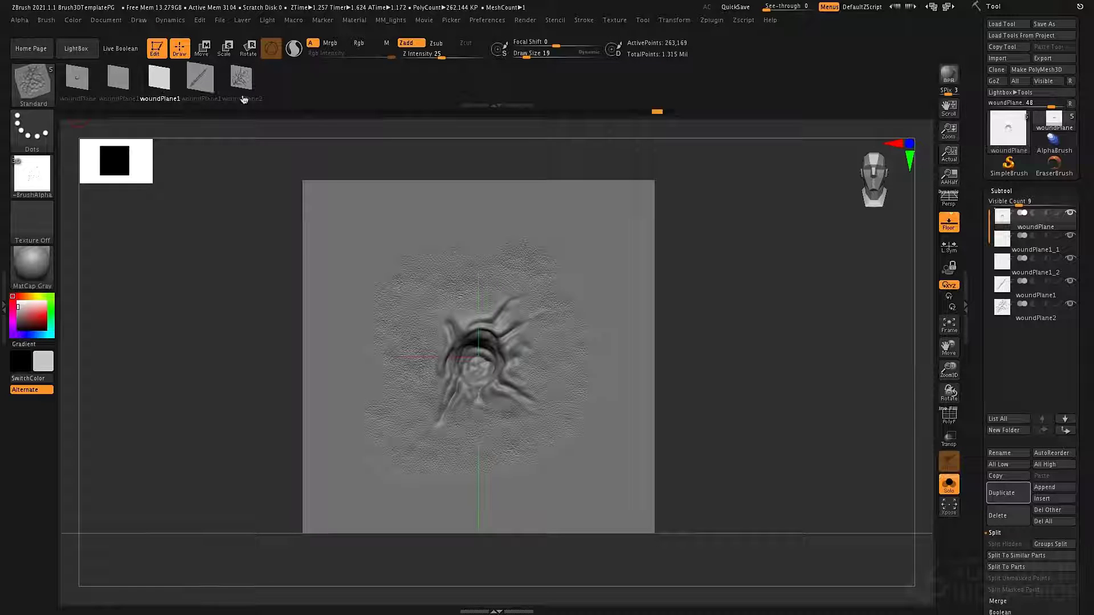
- Load the PolySphere.ZTL tool and subdivide the sphere three times
{"action": "left_click", "coordinate": [1004, 137]}
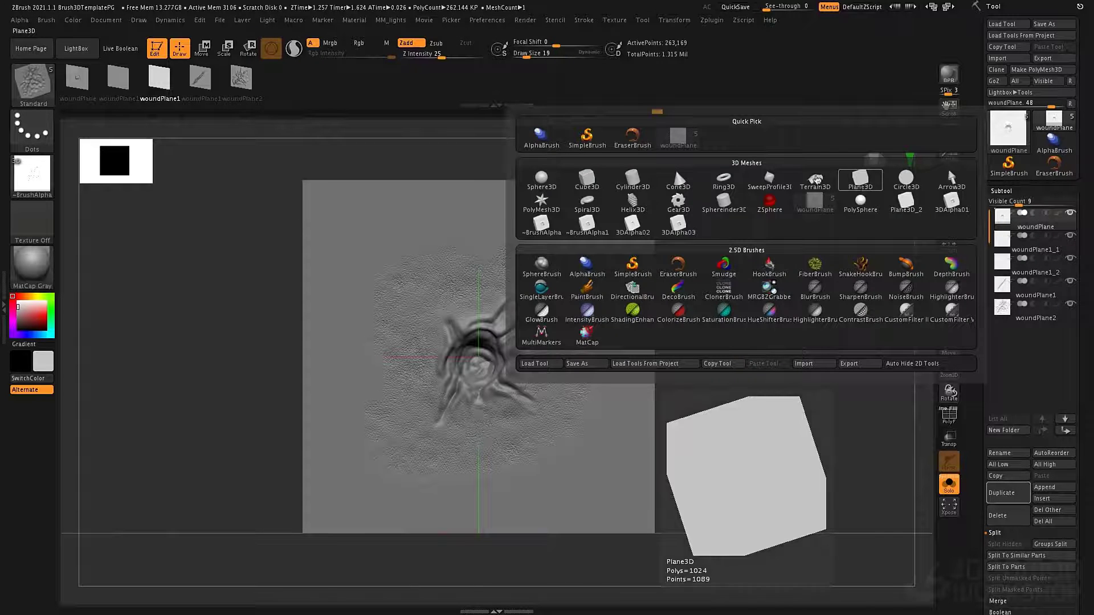
{"action": "left_click", "coordinate": [79, 48]}
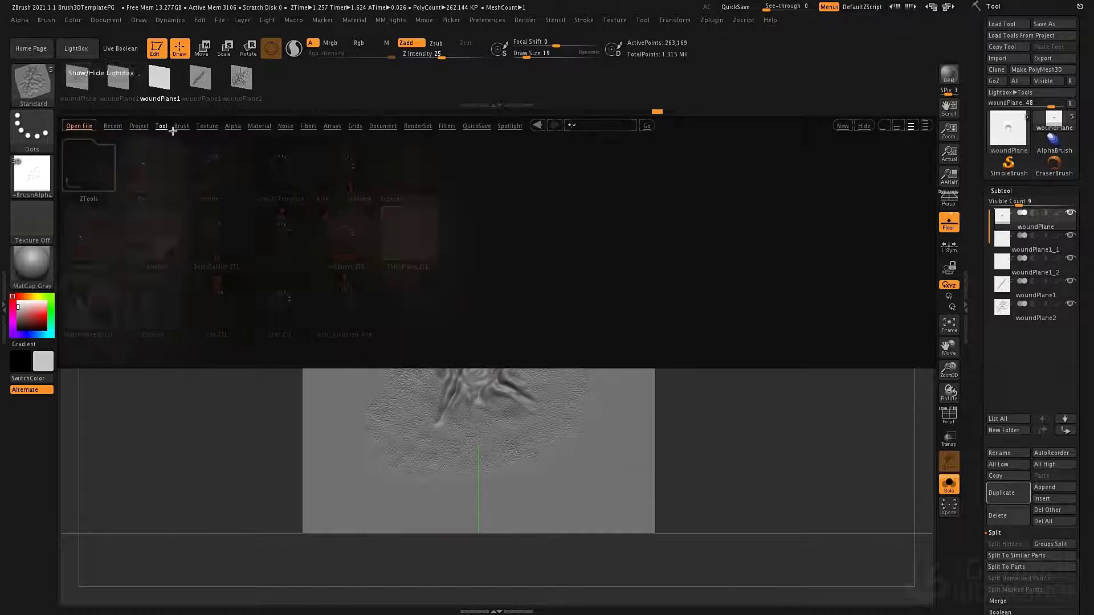
{"action": "double_click", "coordinate": [356, 237]}
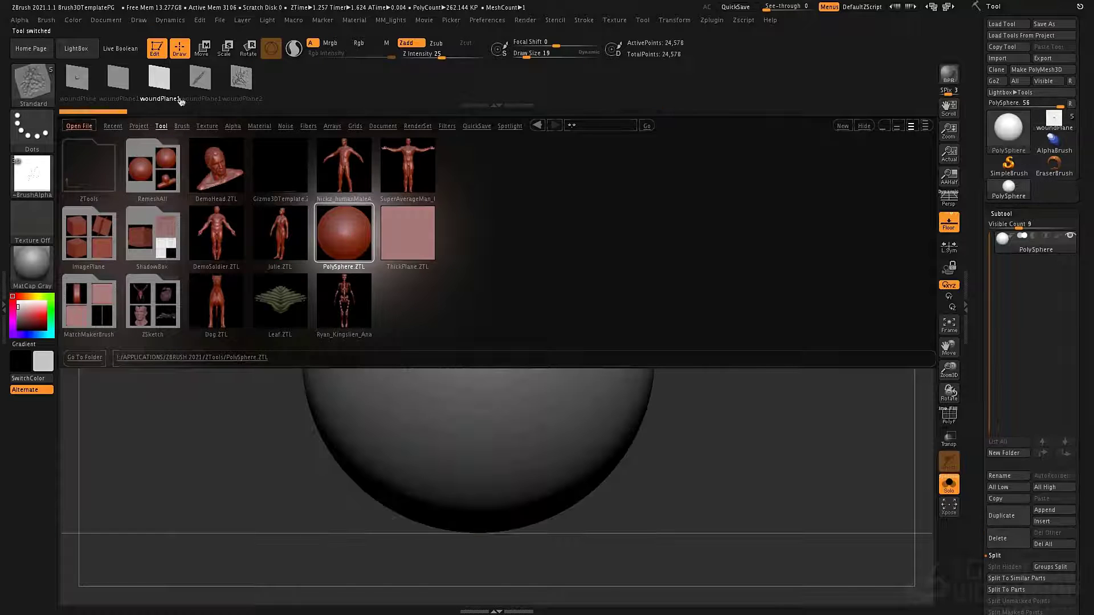
{"action": "left_click", "coordinate": [78, 48]}
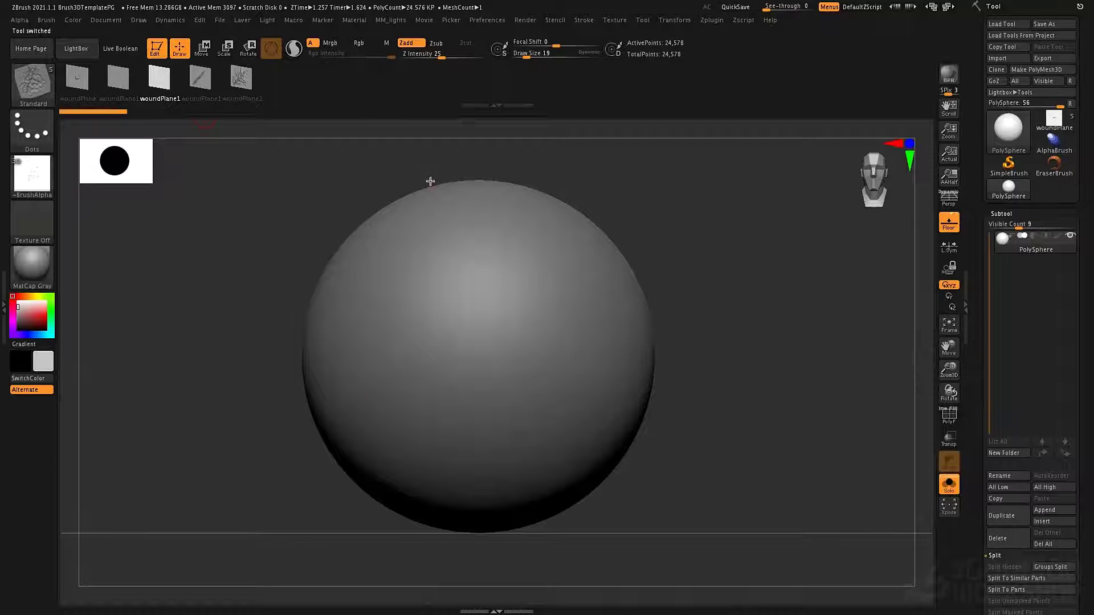
{"action": "key", "text": "ctrl+d"}
{"action": "key", "text": "ctrl+d"}
{"action": "key", "text": "ctrl+d"}
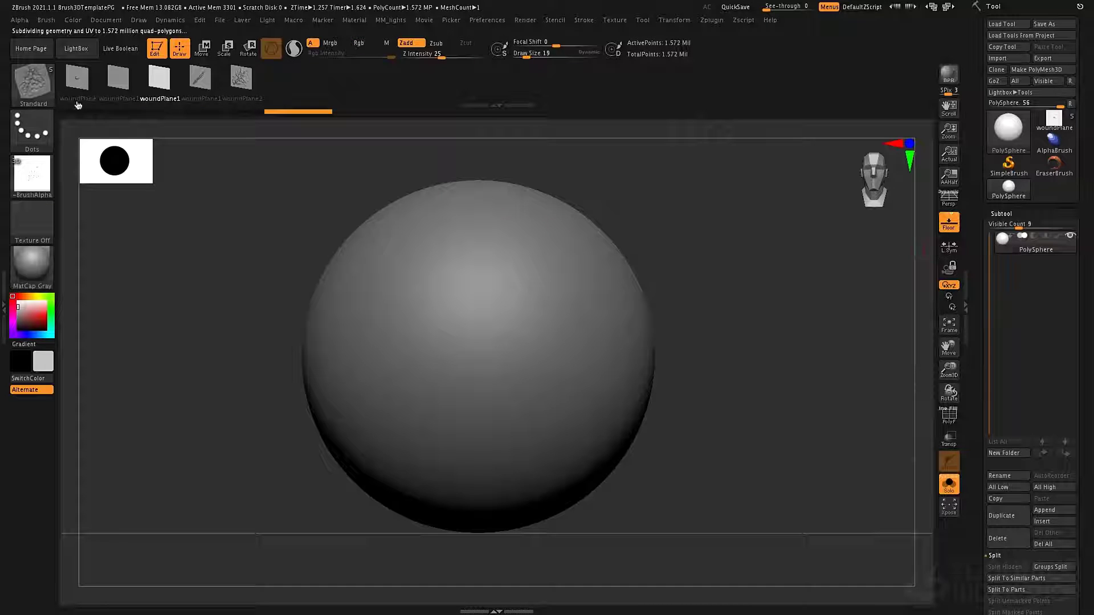
- Choose the diagonal cut alpha in the multi-alpha brush and set the stroke to DragRect
{"action": "left_click", "coordinate": [76, 87]}
{"action": "left_click", "coordinate": [125, 90]}
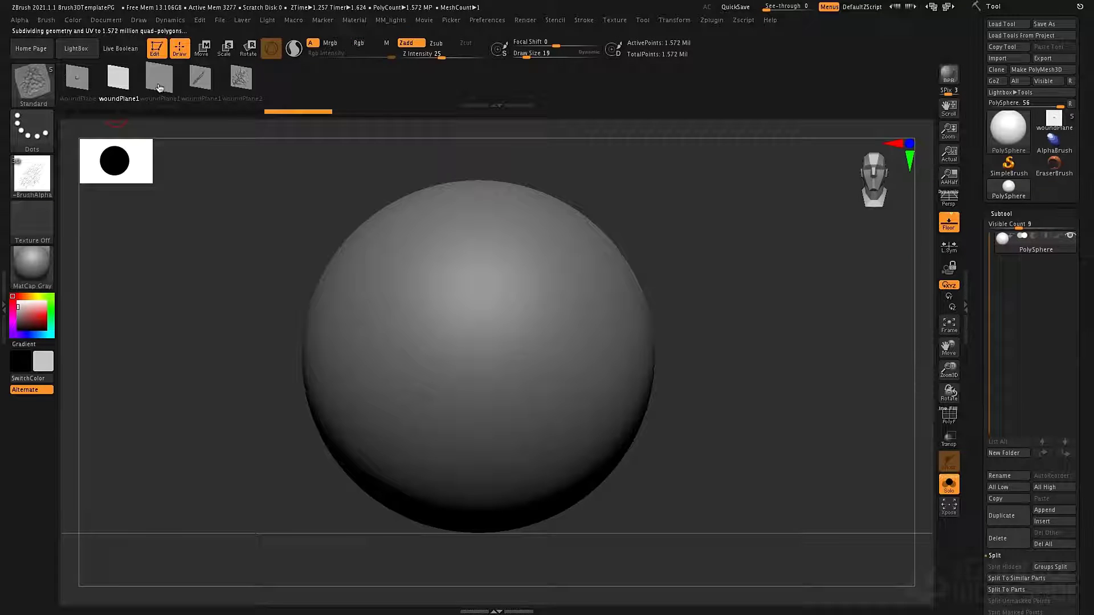
{"action": "left_click", "coordinate": [200, 78]}
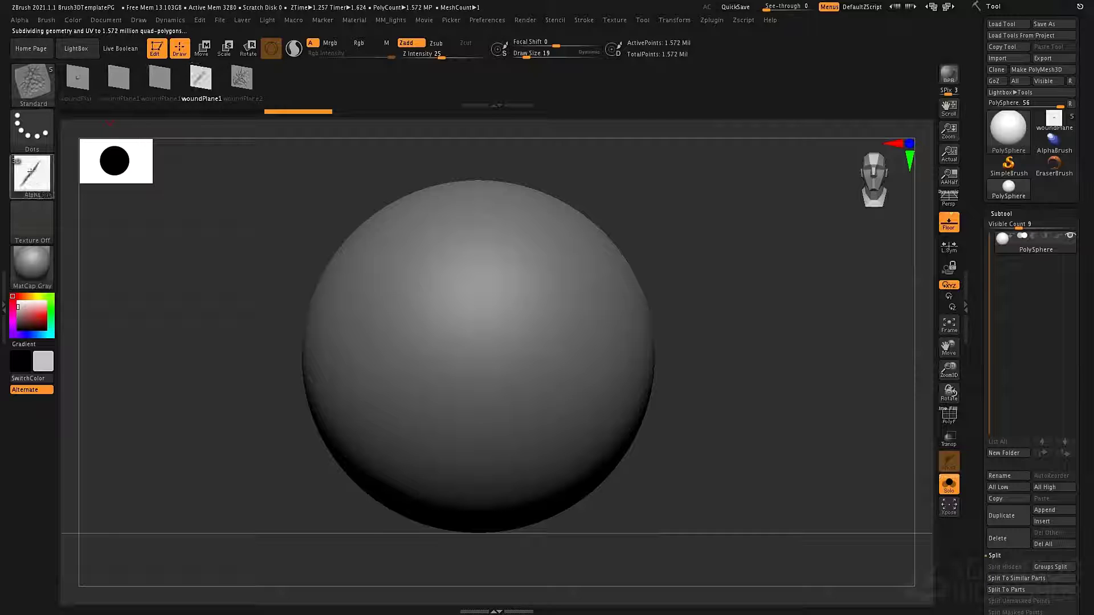
{"action": "left_click", "coordinate": [32, 131]}
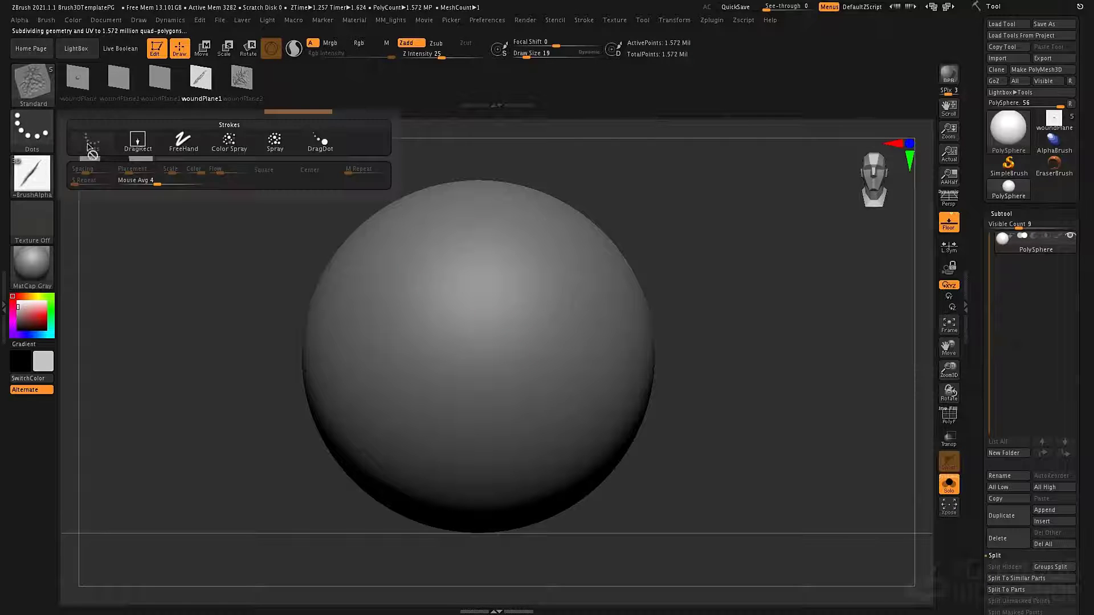
{"action": "left_click", "coordinate": [137, 143]}
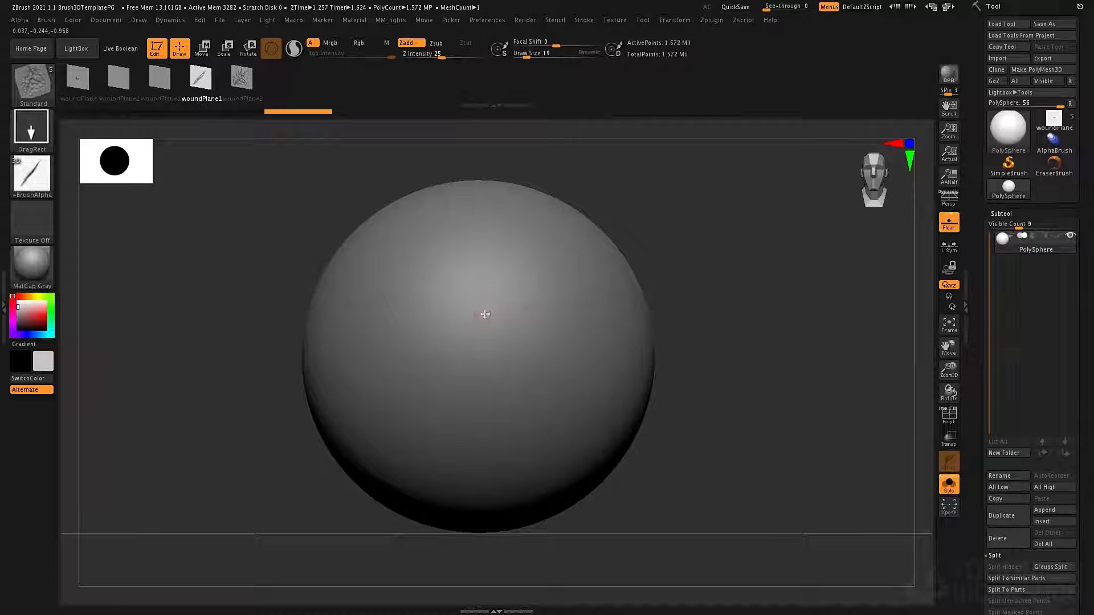
- Set the Z Intensity to 100 while test-stamping the cut alpha on the sphere's front, and undo the stamps
{"action": "left_click_drag", "start_coordinate": [449, 380], "coordinate": [447, 485]}
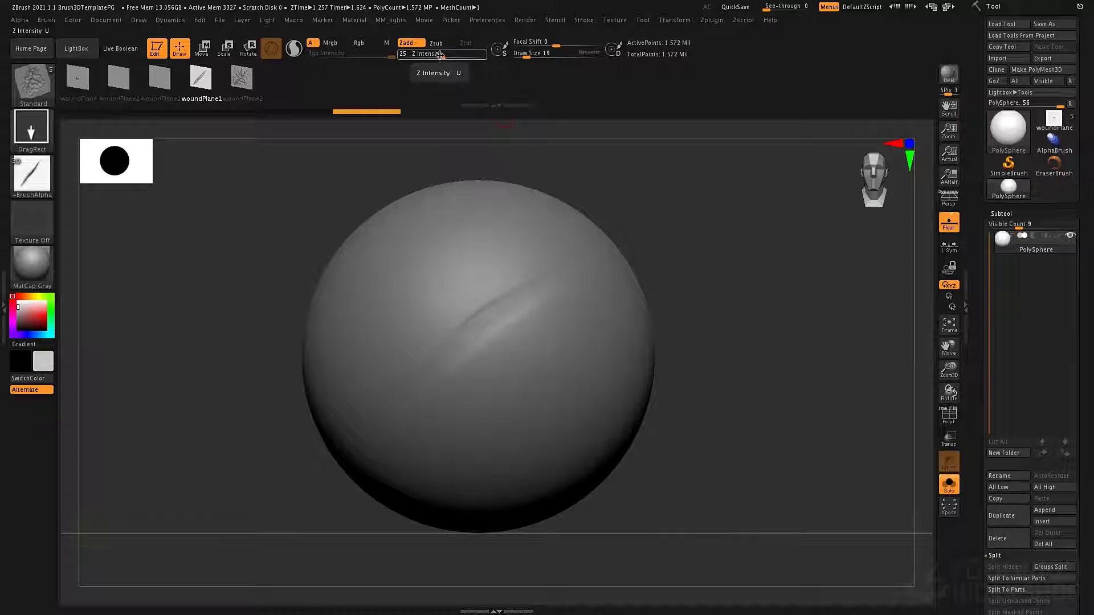
{"action": "left_click_drag", "start_coordinate": [440, 54], "coordinate": [496, 54]}
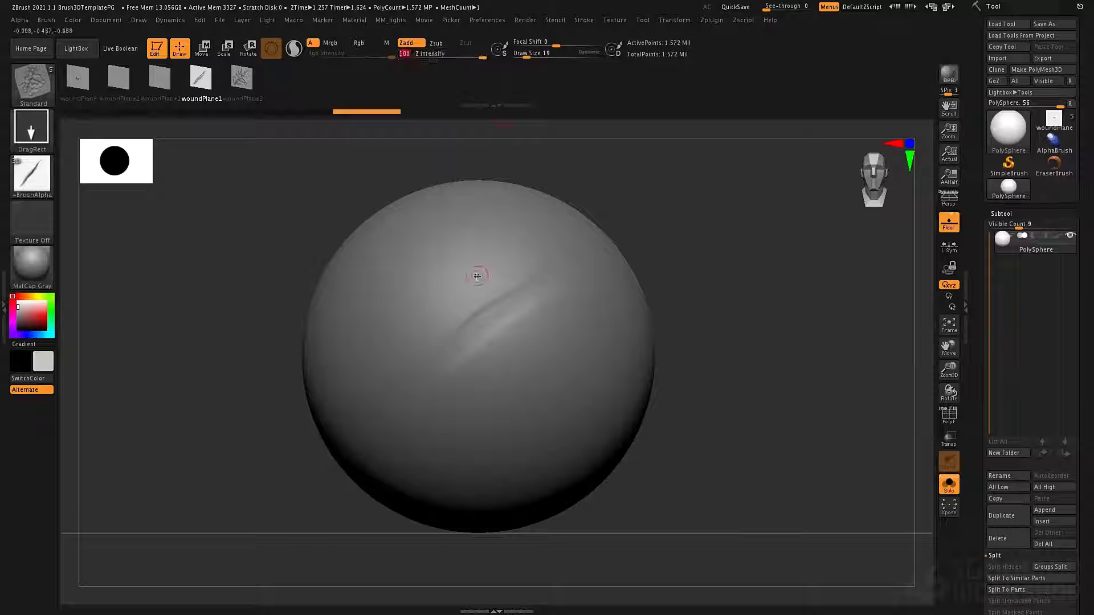
{"action": "mouse_move", "coordinate": [477, 276]}
{"action": "left_mouse_down"}
{"action": "mouse_move", "coordinate": [434, 313]}
{"action": "mouse_move", "coordinate": [429, 391]}
{"action": "mouse_move", "coordinate": [452, 404]}
{"action": "left_mouse_up"}
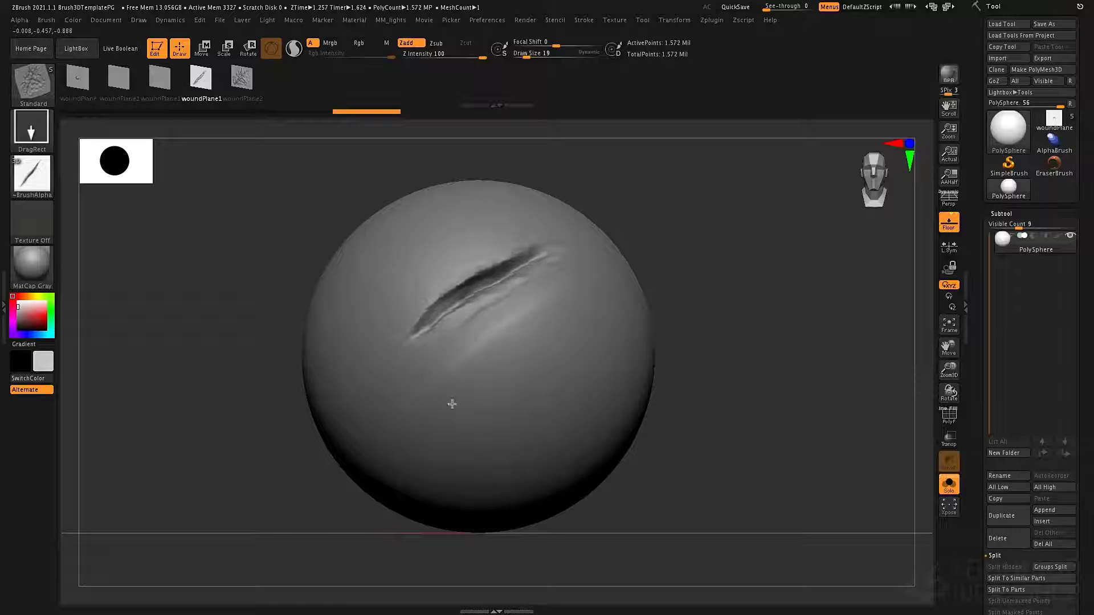
{"action": "key", "text": "ctrl+z"}
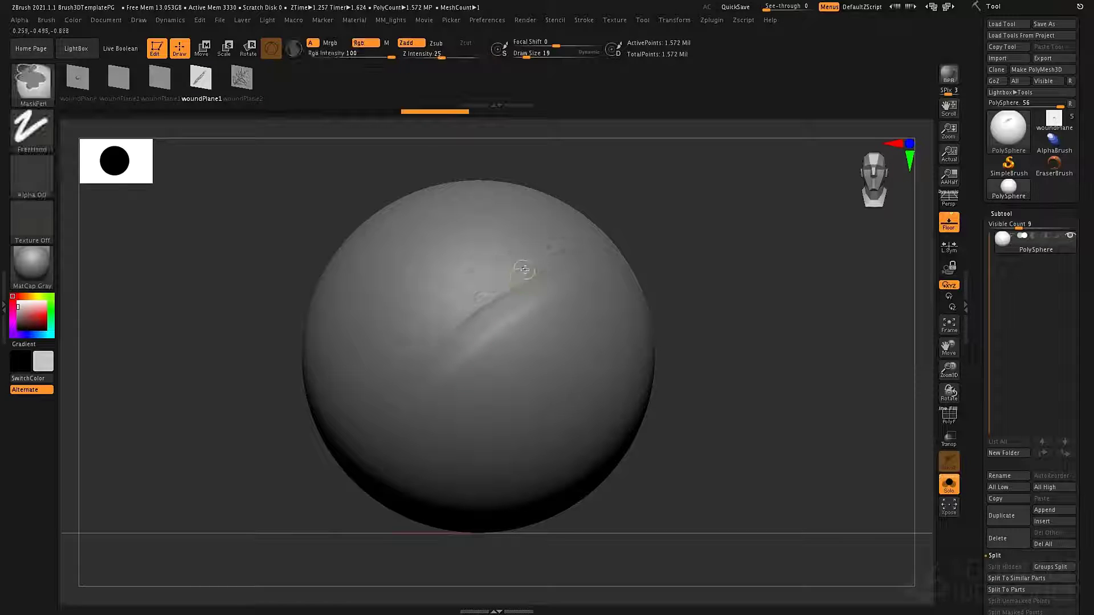
- Choose the woundPlane2 alpha and stamp several overlapping lumpy wound patterns onto the front of the sphere
{"action": "left_click", "coordinate": [241, 78]}
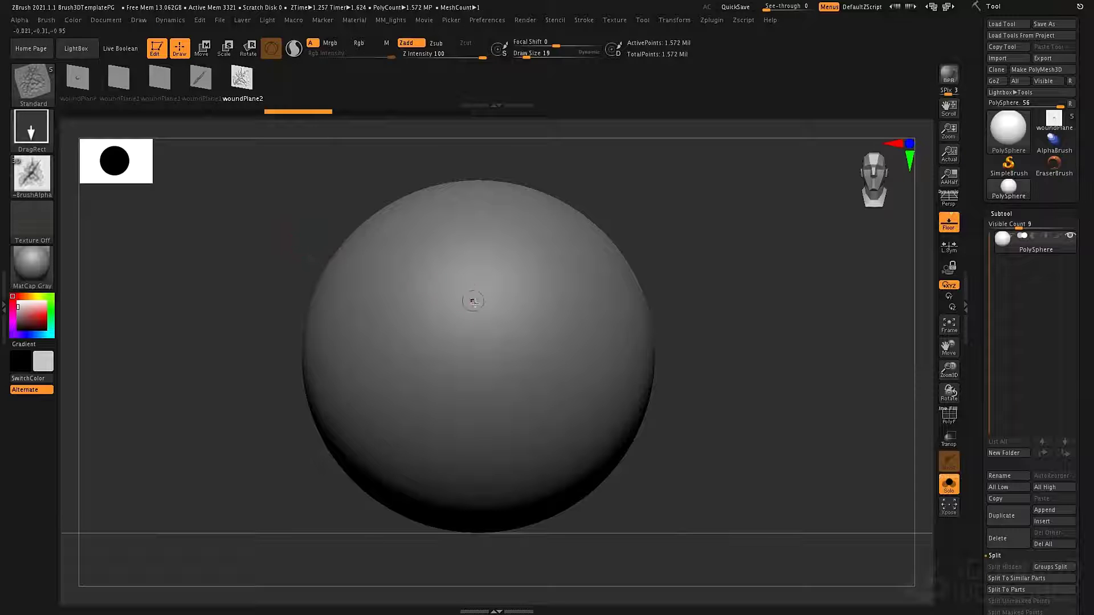
{"action": "left_click_drag", "start_coordinate": [474, 302], "coordinate": [479, 455]}
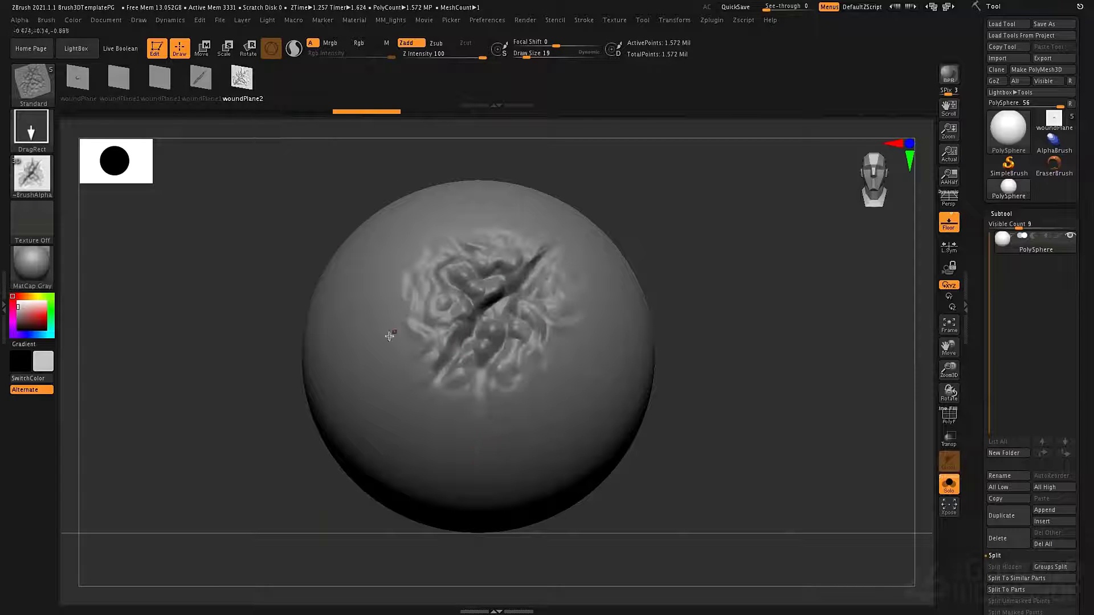
{"action": "left_click_drag", "start_coordinate": [379, 340], "coordinate": [476, 430]}
{"action": "left_click_drag", "start_coordinate": [482, 375], "coordinate": [596, 454]}
{"action": "left_click_drag", "start_coordinate": [562, 374], "coordinate": [508, 450]}
- Choose the fine scratch-line alpha and stamp it onto the smooth side of the sphere, redoing the first attempt
{"action": "mouse_move", "coordinate": [277, 247]}
{"action": "left_mouse_down"}
{"action": "mouse_move", "coordinate": [774, 335]}
{"action": "mouse_move", "coordinate": [757, 292]}
{"action": "mouse_move", "coordinate": [372, 193]}
{"action": "left_mouse_up"}
{"action": "left_click", "coordinate": [119, 78]}
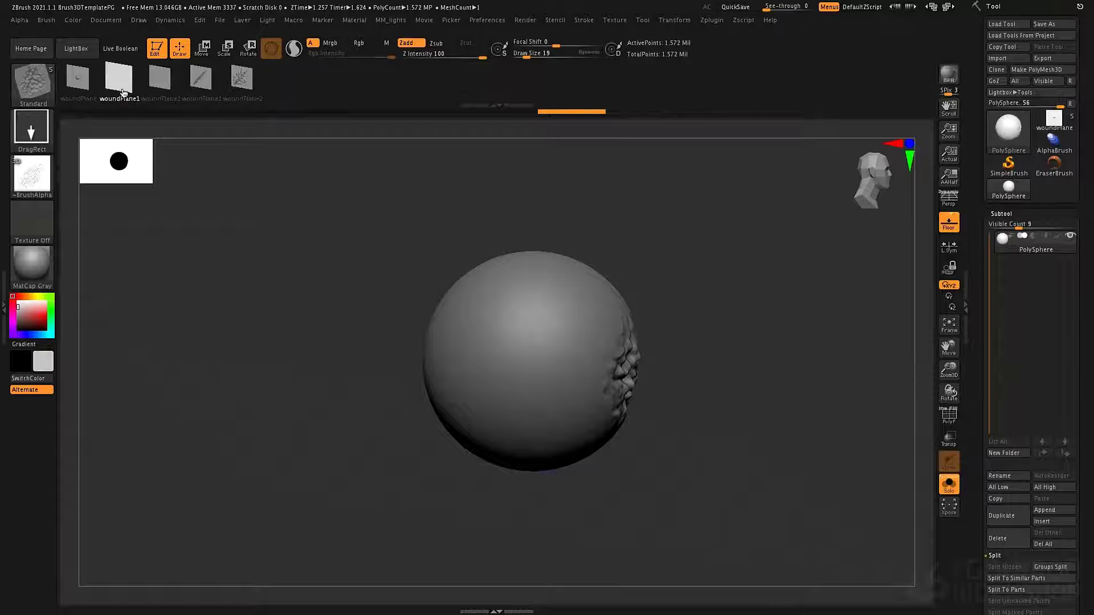
{"action": "left_click", "coordinate": [528, 326]}
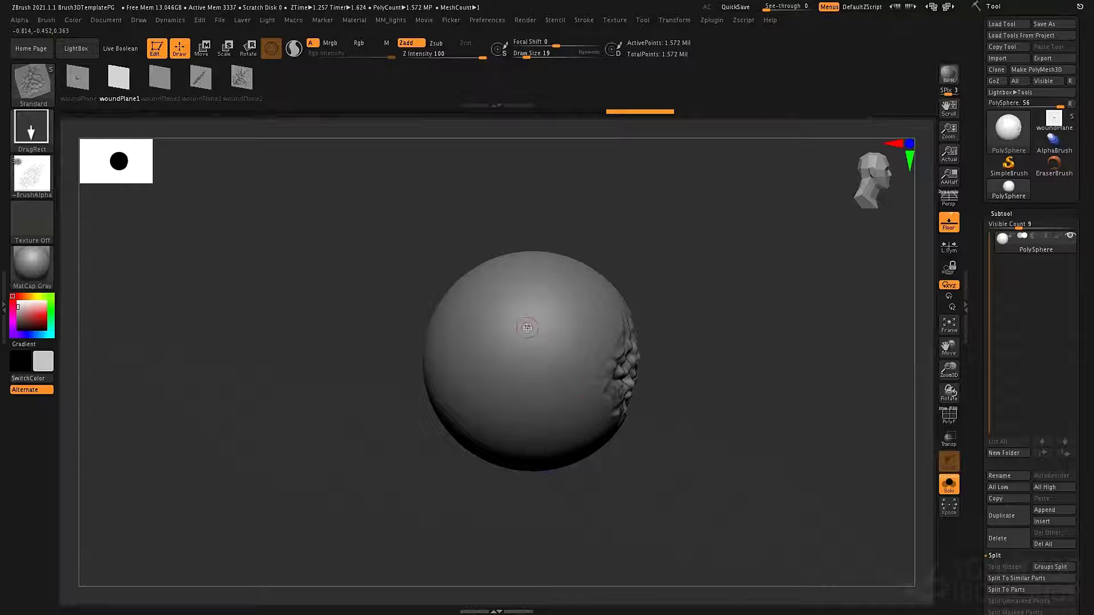
{"action": "right_click_drag", "start_coordinate": [528, 326], "coordinate": [480, 363], "text": "ctrl"}
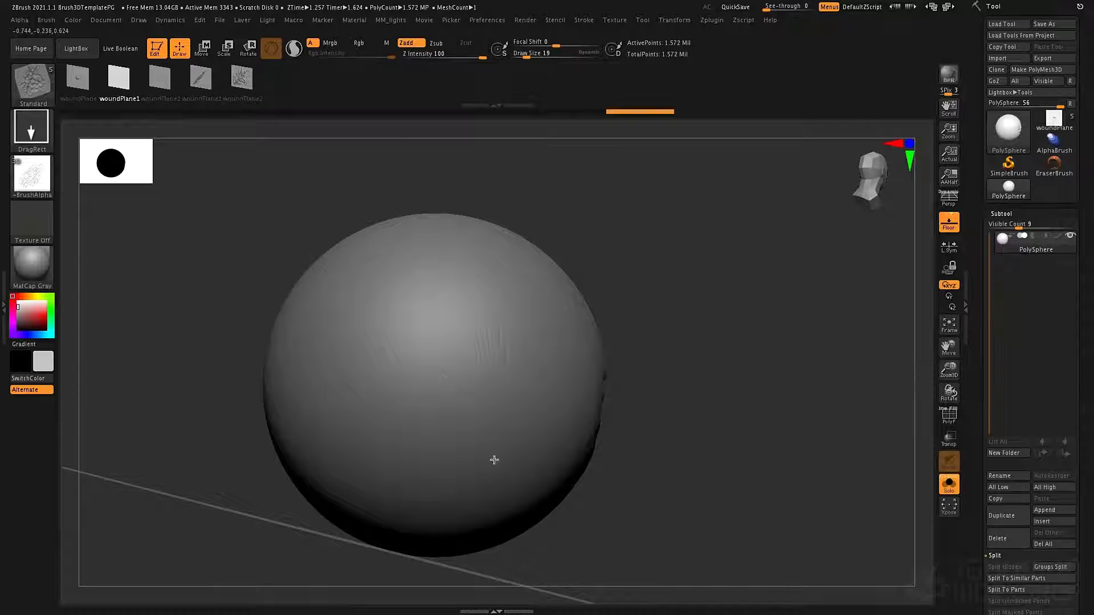
{"action": "key", "text": "ctrl+z"}
{"action": "key", "text": "ctrl+shift+z"}
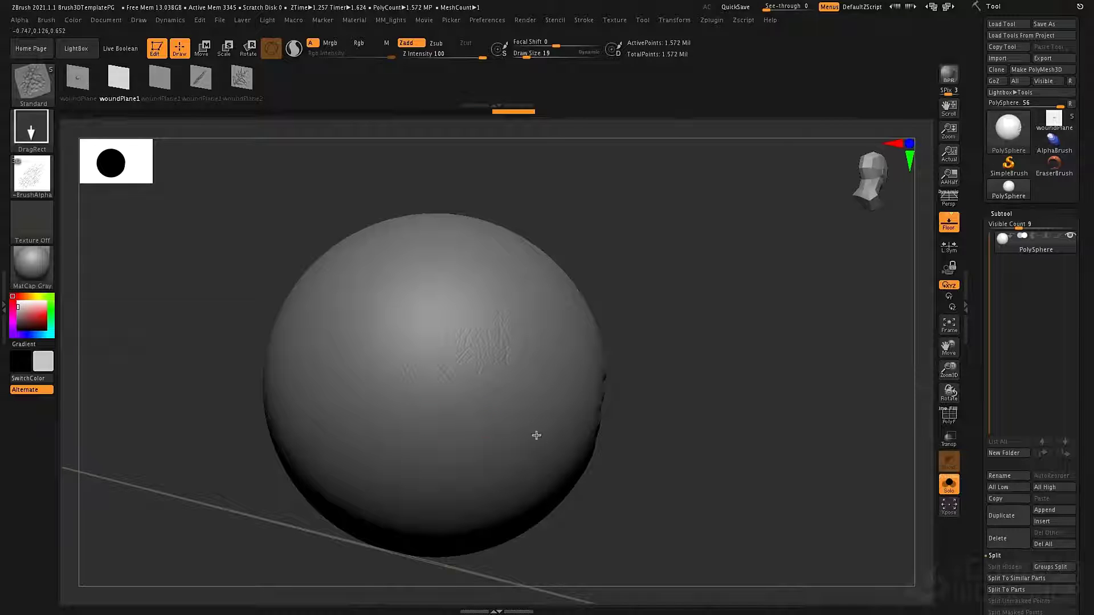
{"action": "mouse_move", "coordinate": [498, 337]}
{"action": "right_mouse_down"}
{"action": "mouse_move", "coordinate": [435, 337]}
{"action": "mouse_move", "coordinate": [201, 220]}
{"action": "right_mouse_up"}
- Set the brush's stroke to FreeHand and the draw size to 69 over a clean area of the sphere
{"action": "left_click", "coordinate": [32, 129]}
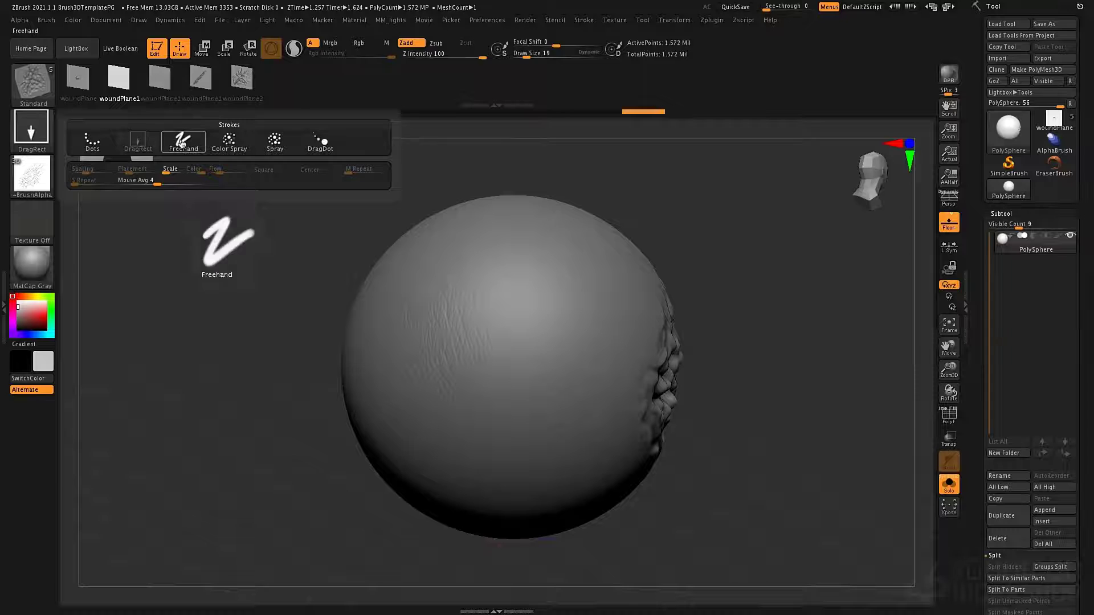
{"action": "left_click", "coordinate": [183, 144]}
{"action": "right_click_drag", "start_coordinate": [520, 265], "coordinate": [452, 273]}
{"action": "right_click_drag", "start_coordinate": [293, 258], "coordinate": [396, 259], "text": "alt"}
{"action": "key", "text": "space"}
{"action": "left_click_drag", "start_coordinate": [392, 260], "coordinate": [401, 260]}
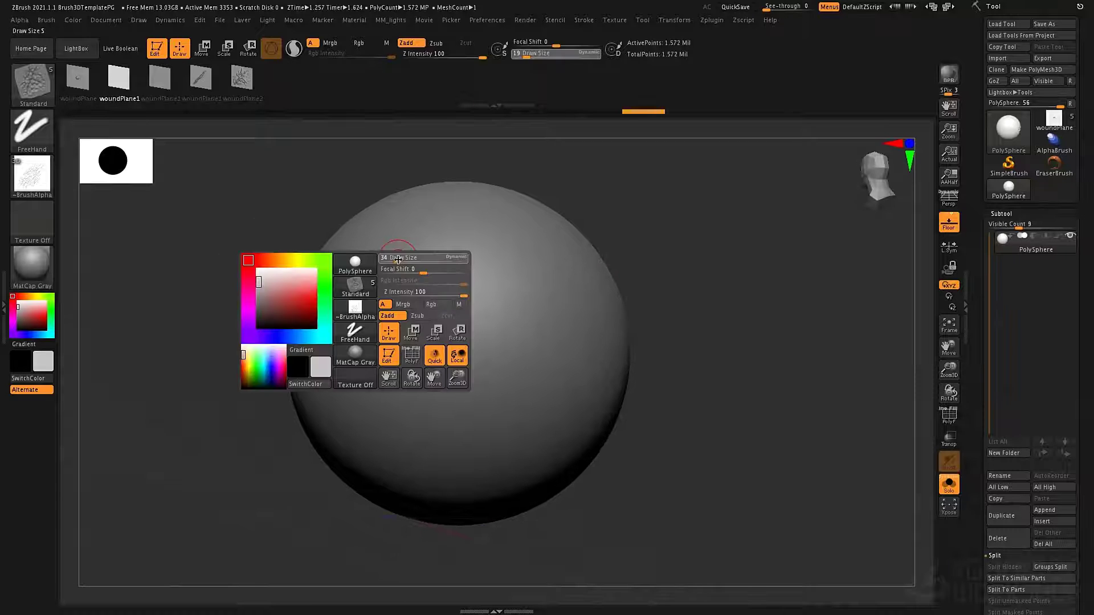
{"action": "key", "text": "space"}
{"action": "left_click_drag", "start_coordinate": [441, 228], "coordinate": [447, 229]}
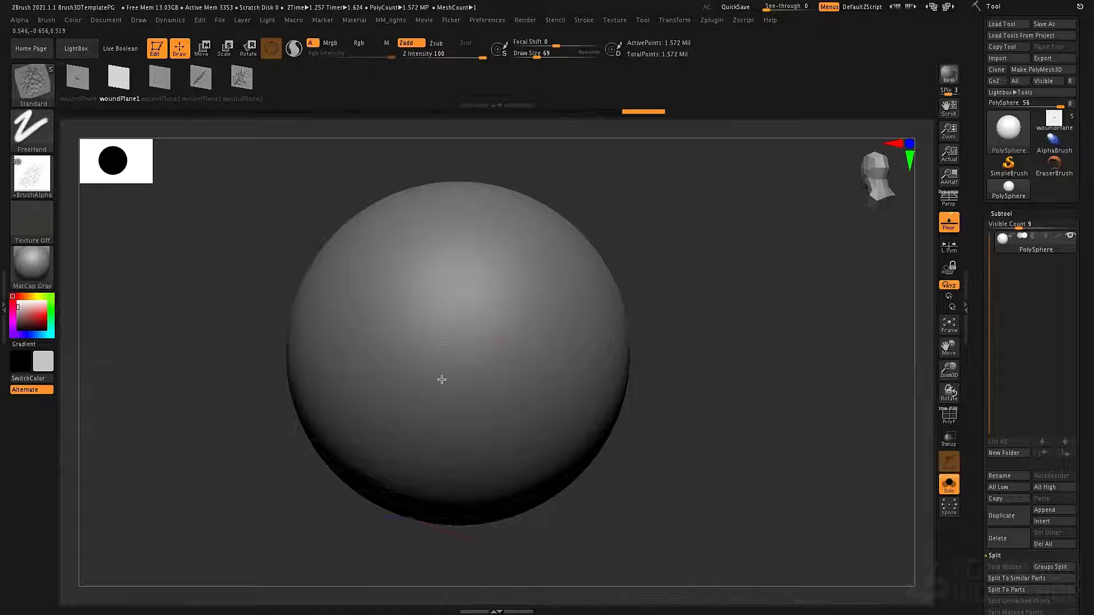
- Paint a patch of fine scratch lines freehand on the sphere at draw size 140, undoing the first smaller strokes
{"action": "left_click_drag", "start_coordinate": [441, 380], "coordinate": [398, 336]}
{"action": "mouse_move", "coordinate": [400, 346]}
{"action": "right_mouse_down", "text": "alt"}
{"action": "mouse_move", "coordinate": [424, 359]}
{"action": "mouse_move", "coordinate": [324, 385]}
{"action": "right_mouse_up", "text": "alt"}
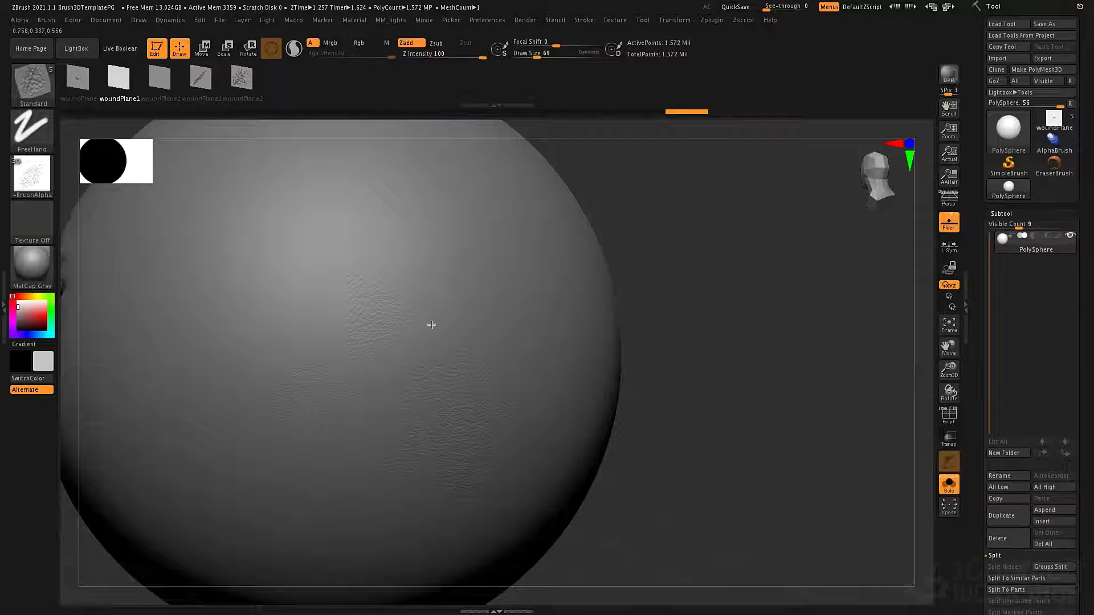
{"action": "key", "text": "ctrl+shift+z"}
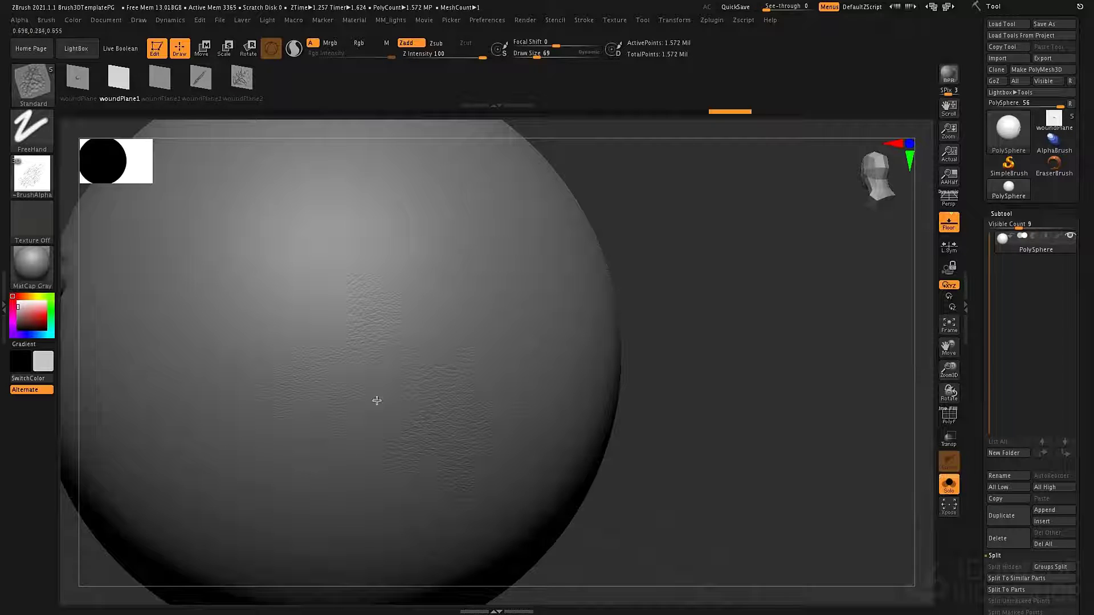
{"action": "key", "text": "ctrl+z"}
{"action": "key", "text": "ctrl+z"}
{"action": "key", "text": "space"}
{"action": "left_click_drag", "start_coordinate": [342, 355], "coordinate": [352, 352]}
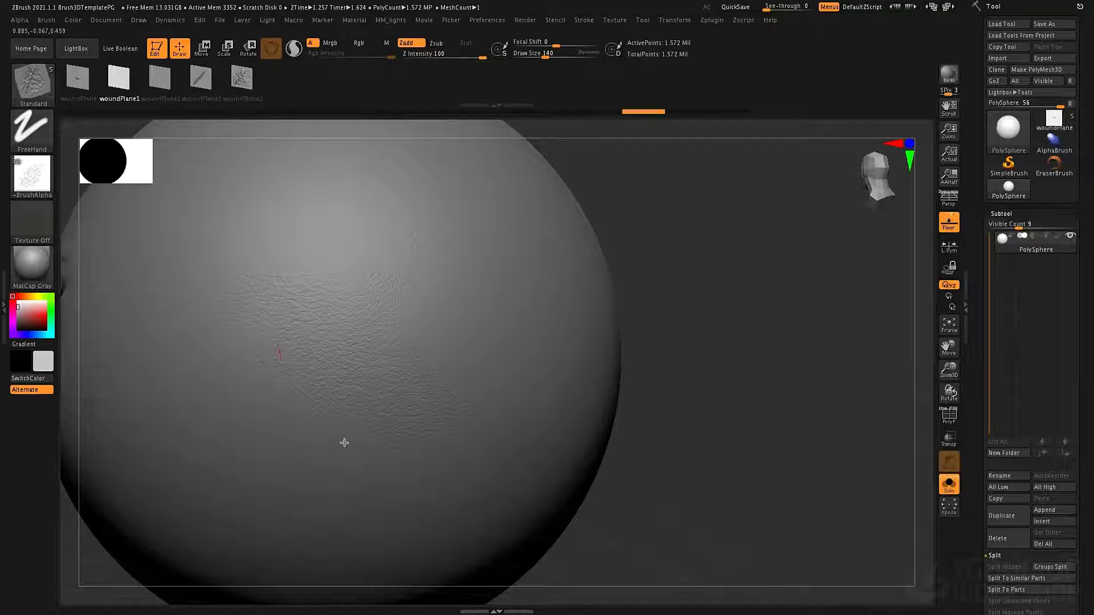
- Choose the third alpha of the multi-alpha brush and paint its pore texture freehand across a clean side of the sphere
{"action": "left_click", "coordinate": [159, 80]}
{"action": "mouse_move", "coordinate": [233, 312]}
{"action": "right_mouse_down"}
{"action": "mouse_move", "coordinate": [472, 320]}
{"action": "mouse_move", "coordinate": [450, 418]}
{"action": "mouse_move", "coordinate": [413, 278]}
{"action": "mouse_move", "coordinate": [416, 318]}
{"action": "right_mouse_up"}
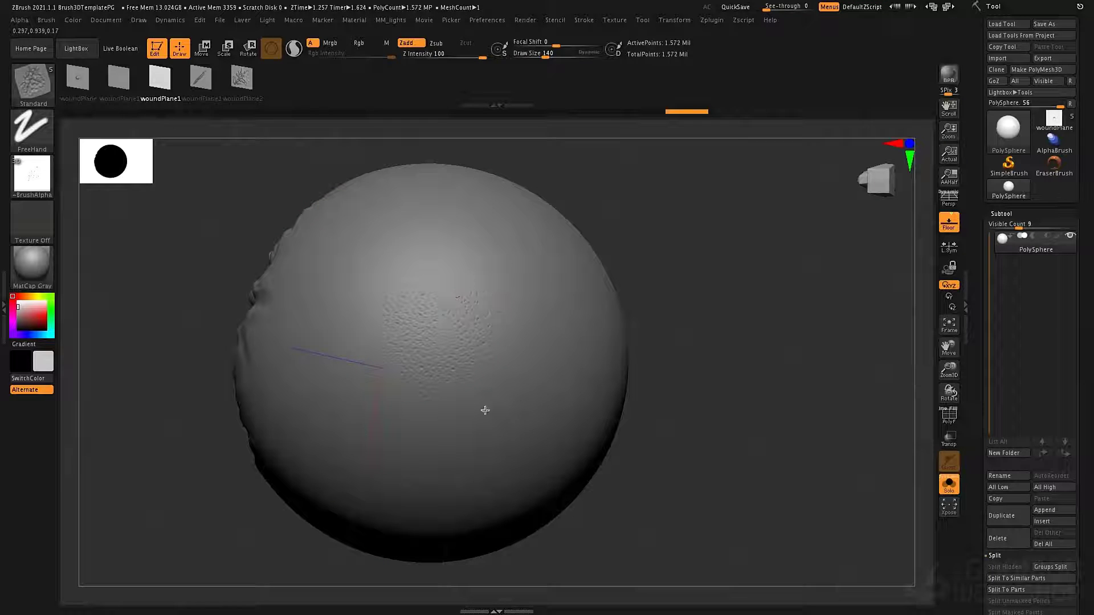
{"action": "left_click_drag", "start_coordinate": [528, 326], "coordinate": [413, 318]}
{"action": "left_click_drag", "start_coordinate": [520, 328], "coordinate": [419, 214]}
{"action": "key", "text": "ctrl+shift+z"}
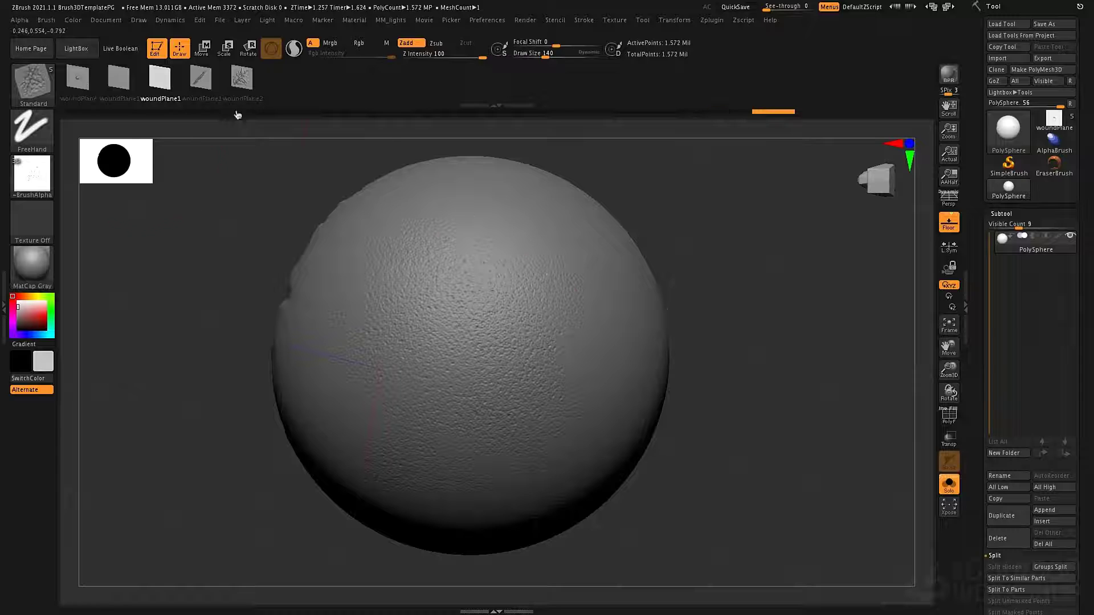
- Save the current multi-alpha brush as a brush preset named alphaBrush in the zrool folder
{"action": "left_click", "coordinate": [41, 22]}
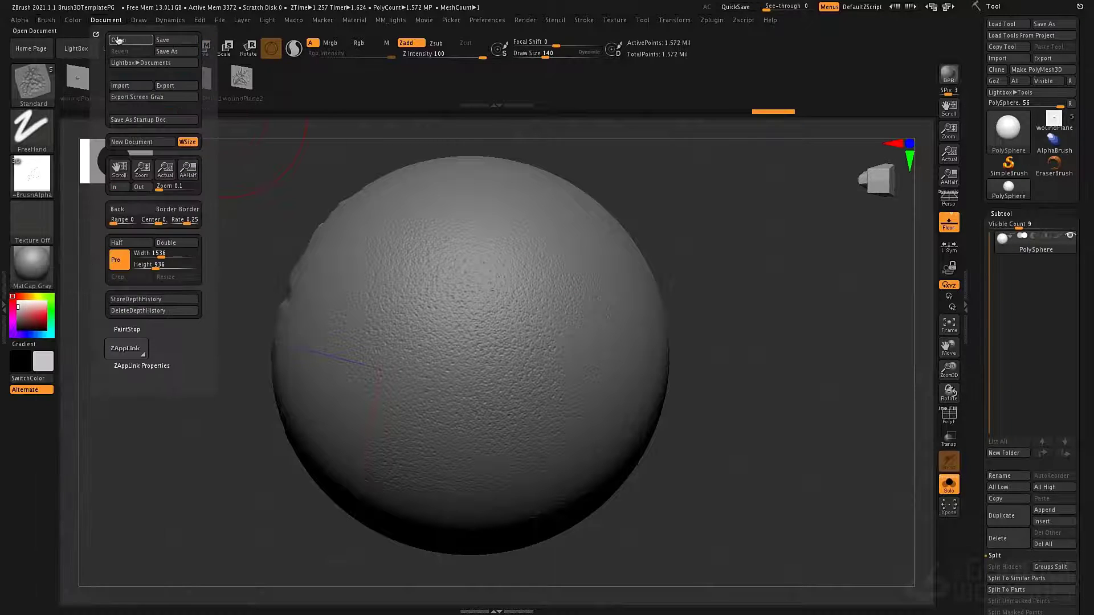
{"action": "left_click", "coordinate": [48, 23]}
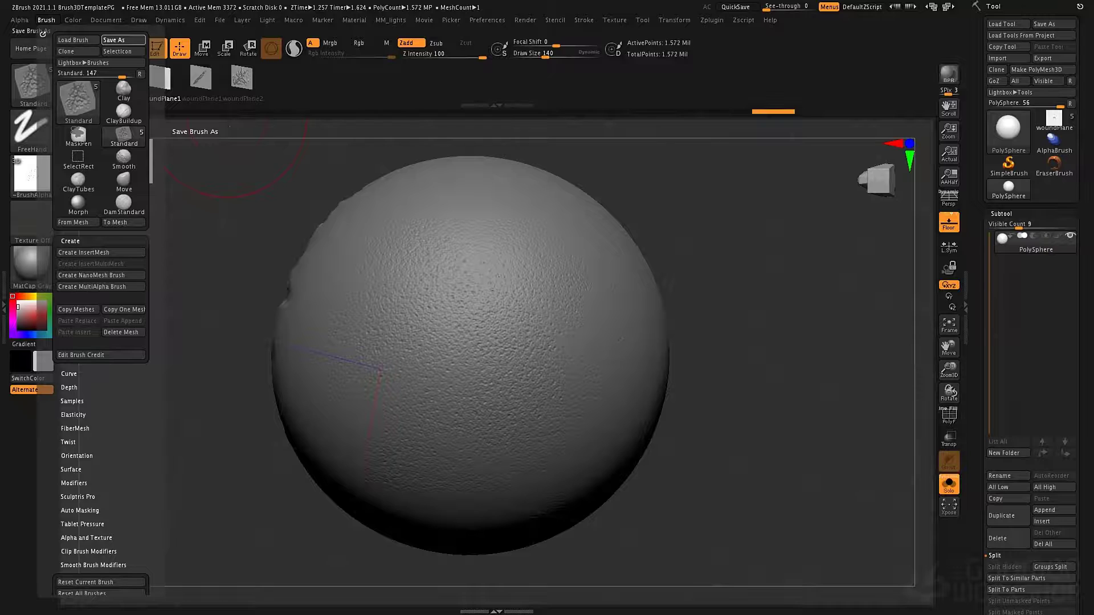
{"action": "left_click", "coordinate": [123, 40]}
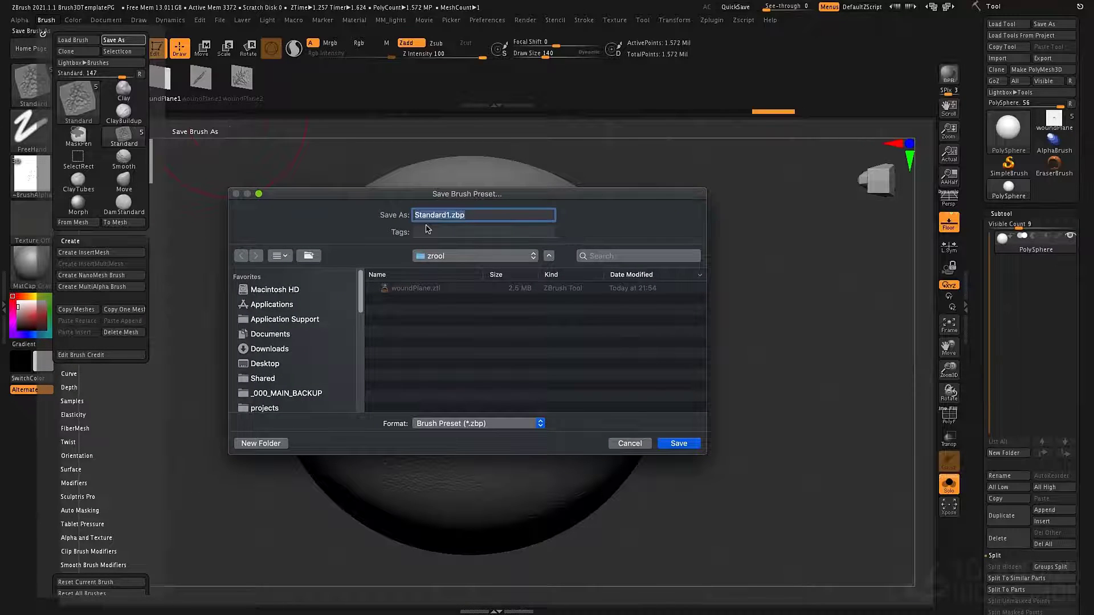
{"action": "type", "text": "alphaBrush"}
{"action": "key", "text": "Return"}
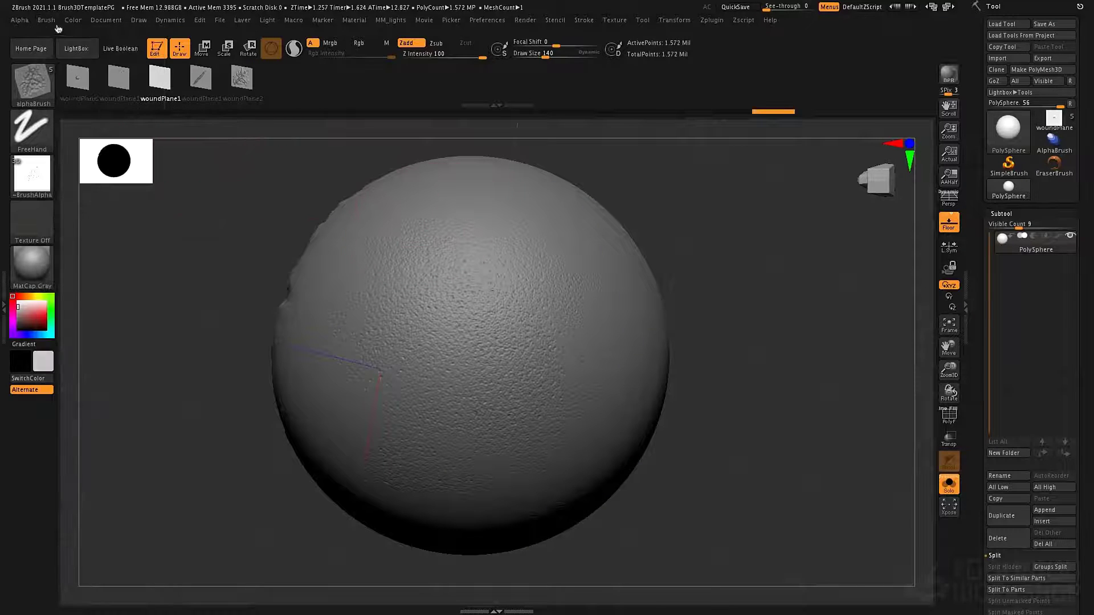
- Assign the soft-edged elephant skin alpha, ~BrushAlpha1, to the brush
{"action": "left_click", "coordinate": [55, 22]}
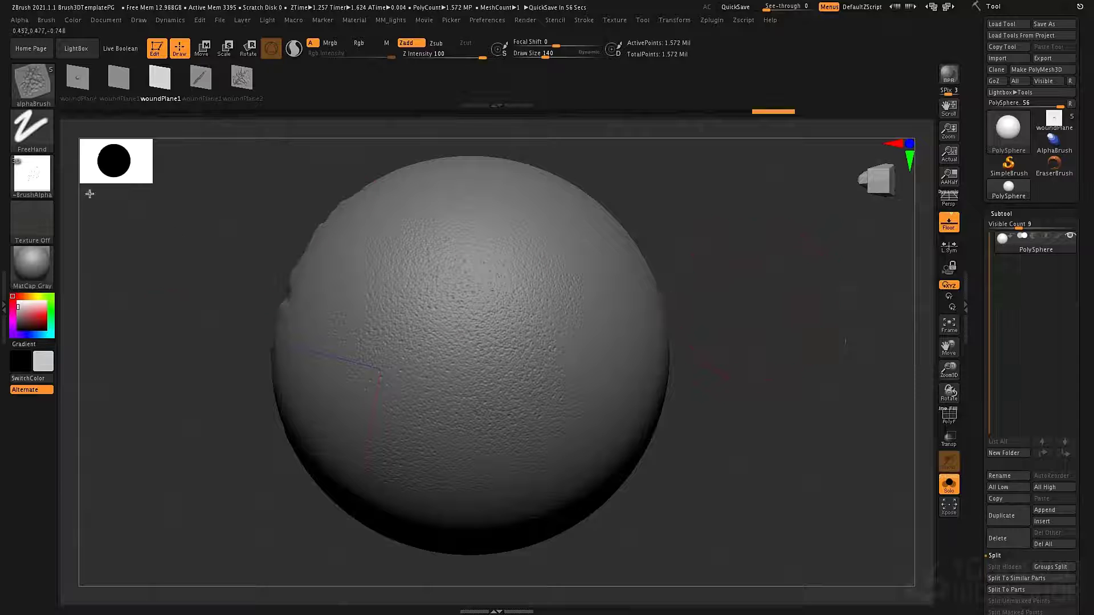
{"action": "left_click", "coordinate": [33, 183]}
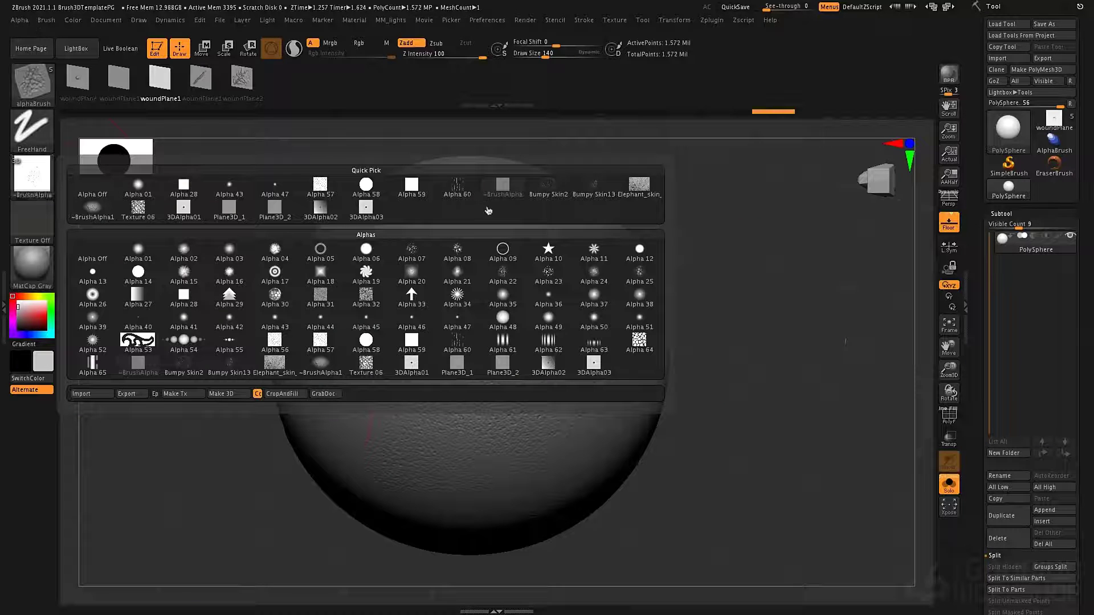
{"action": "mouse_move", "coordinate": [628, 196]}
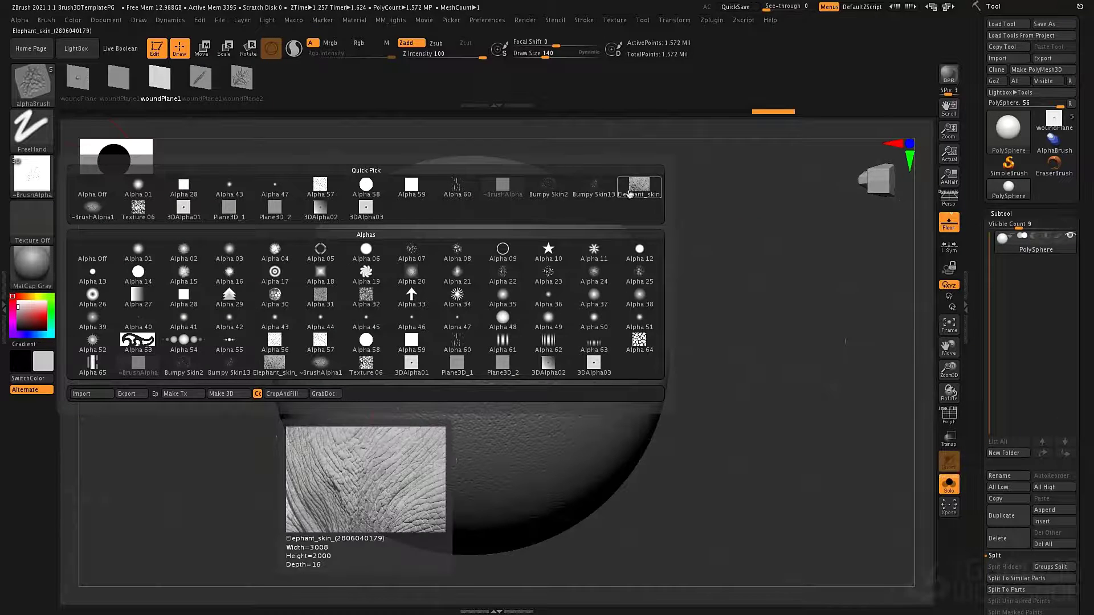
{"action": "left_click", "coordinate": [93, 208]}
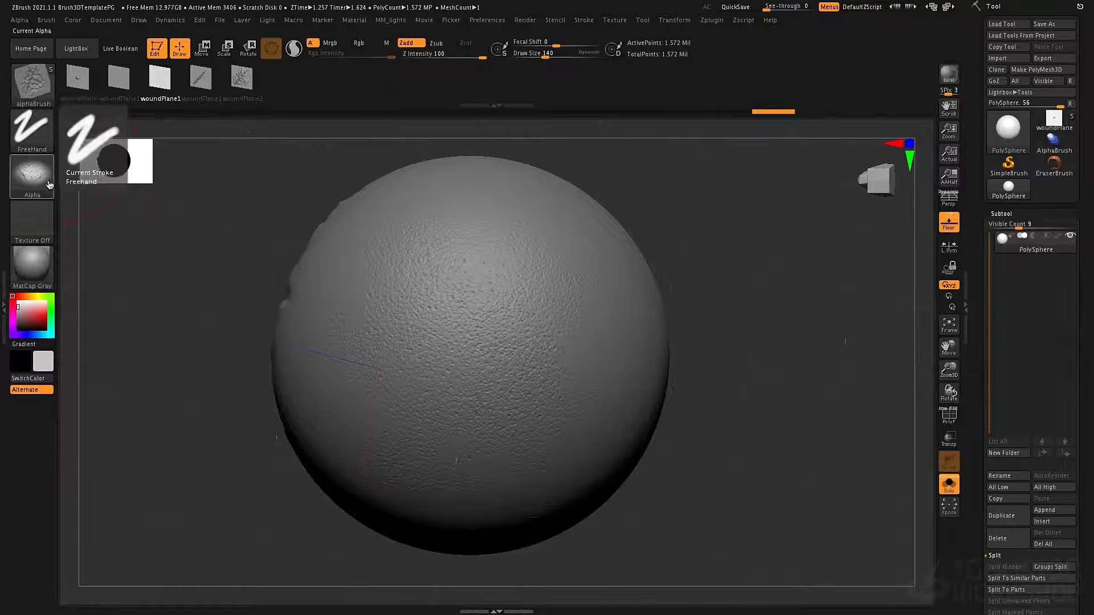
{"action": "mouse_move", "coordinate": [36, 195]}
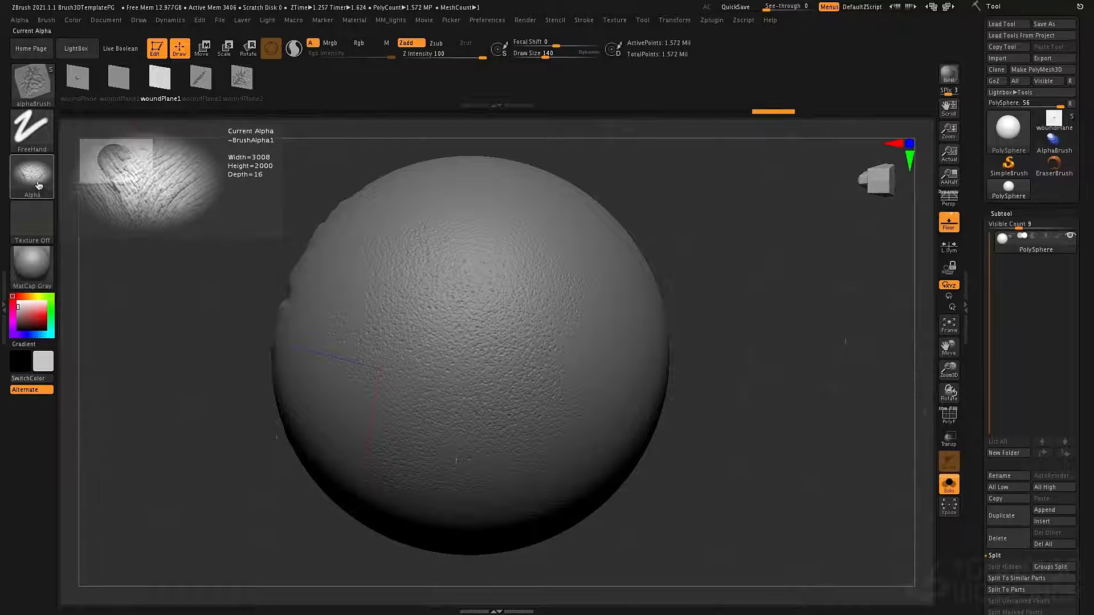
{"action": "left_click", "coordinate": [20, 20]}
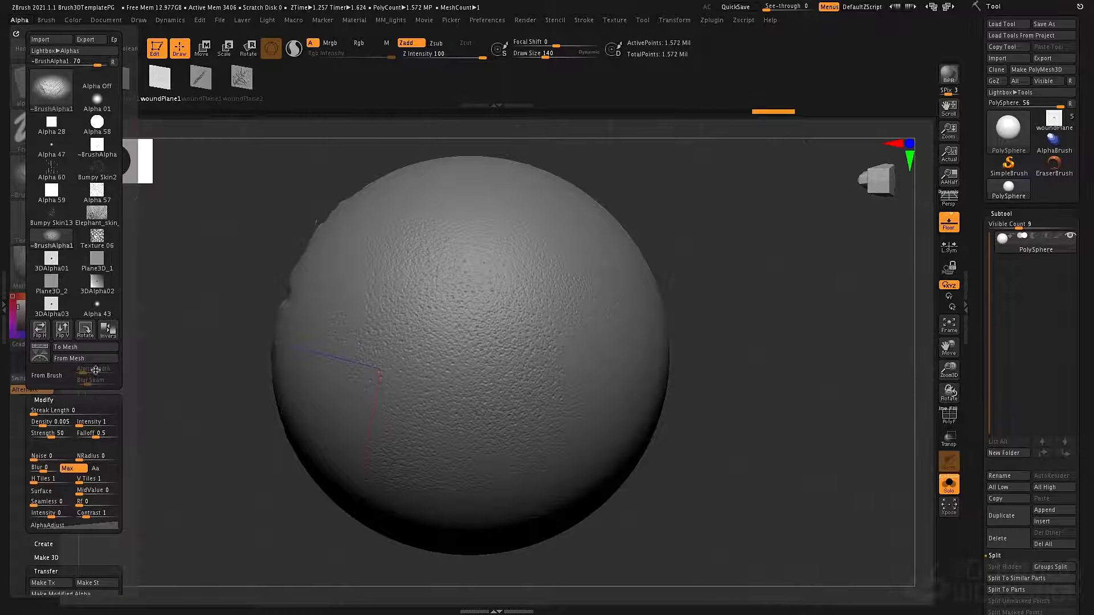
{"action": "scroll", "coordinate": [95, 370], "scroll_direction": "down", "scroll_amount": 5}
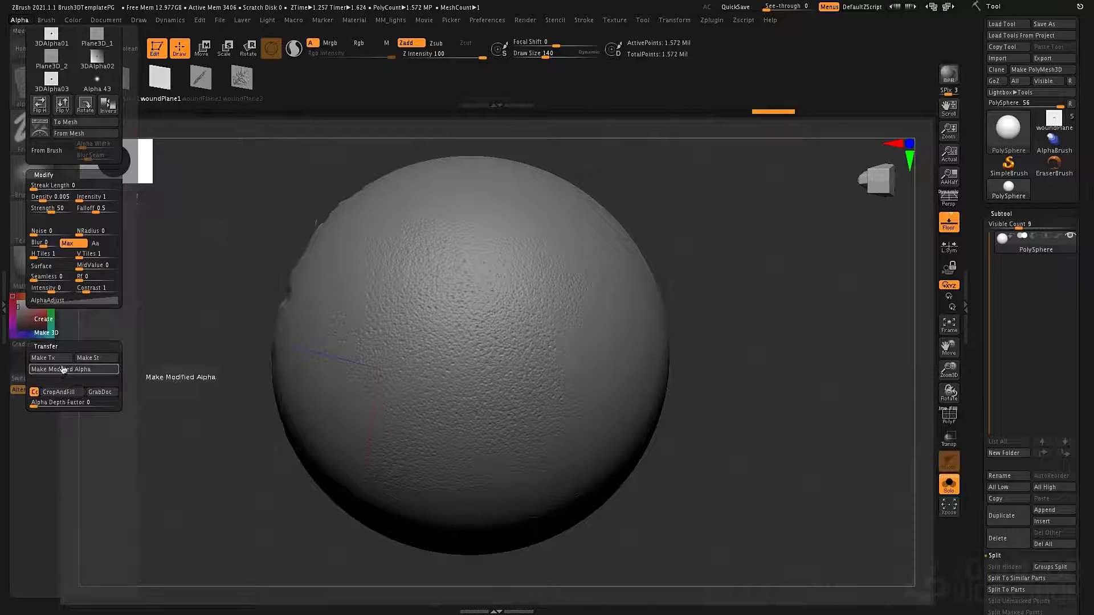
{"action": "left_click", "coordinate": [63, 370]}
{"action": "scroll", "coordinate": [84, 368], "scroll_direction": "up", "scroll_amount": 2}
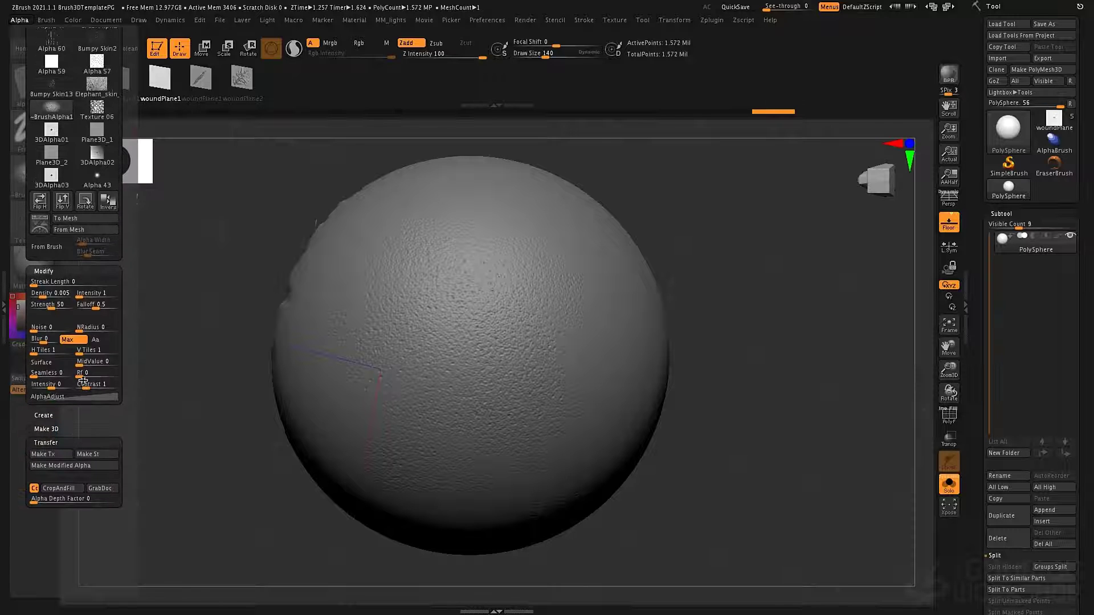
{"action": "left_click", "coordinate": [45, 453]}
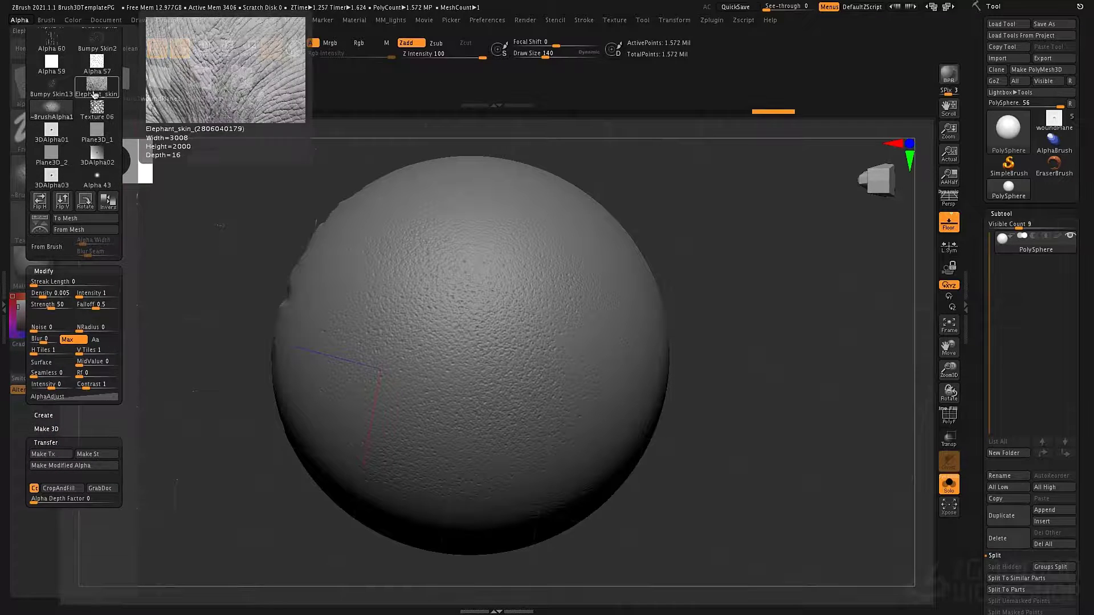
{"action": "left_click", "coordinate": [67, 466]}
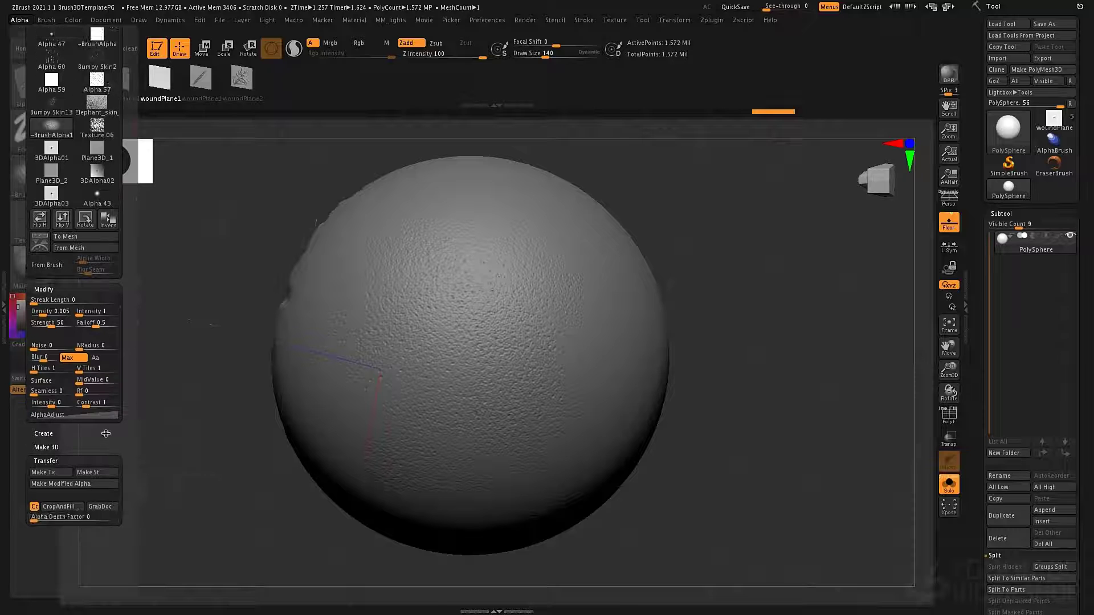
{"action": "left_click_drag", "start_coordinate": [81, 432], "coordinate": [80, 541]}
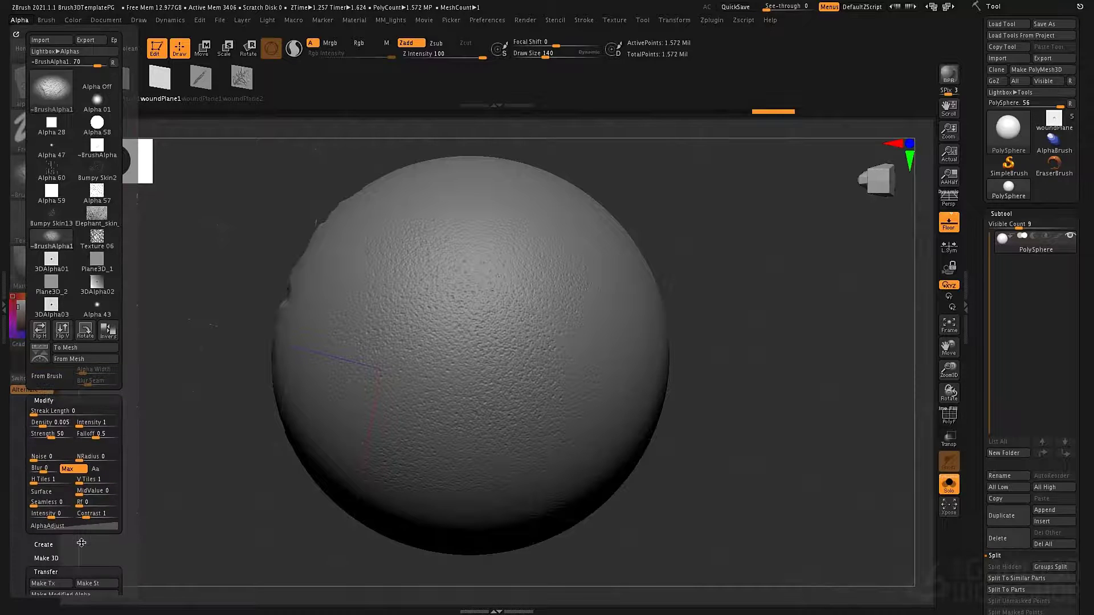
- Export the current alpha to the zrool folder as a PSD named elephantSkin
{"action": "left_click", "coordinate": [19, 20]}
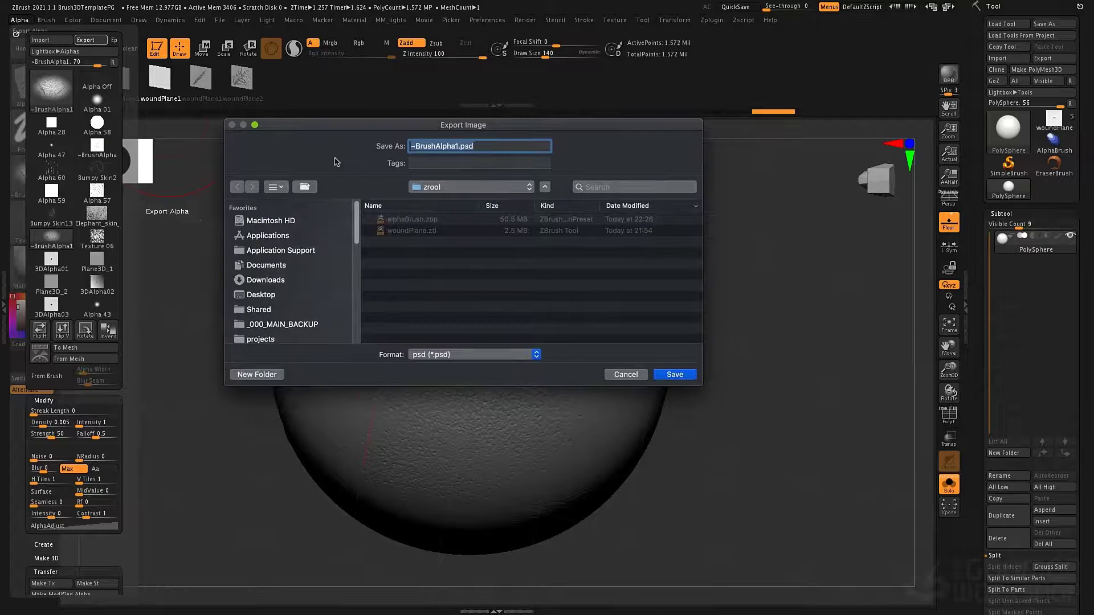
{"action": "type", "text": "elep"}
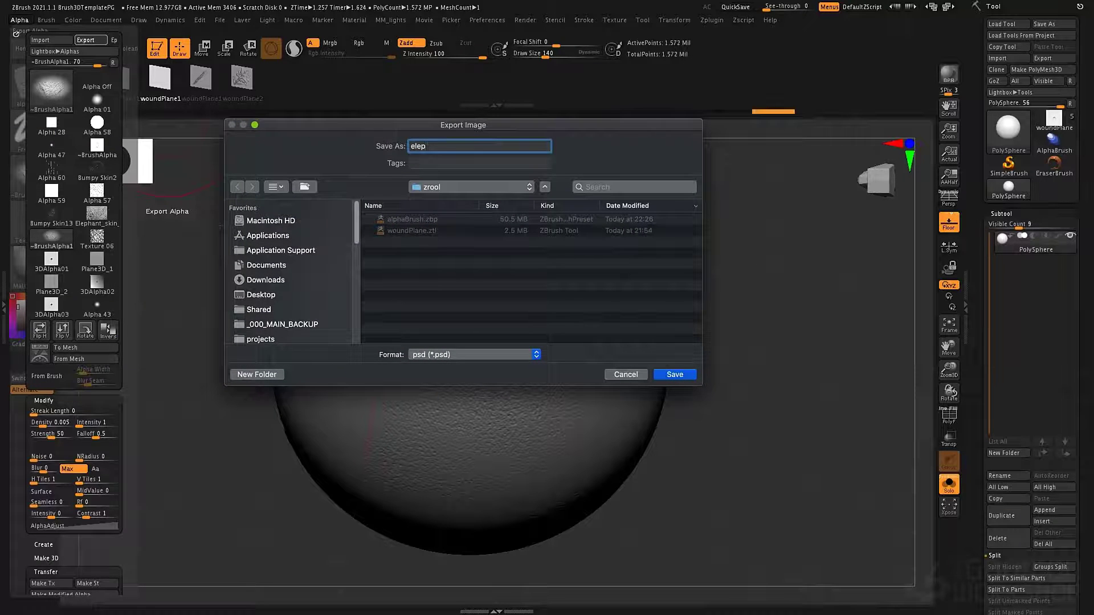
{"action": "type", "text": "hantSkin"}
{"action": "key", "text": "Return"}
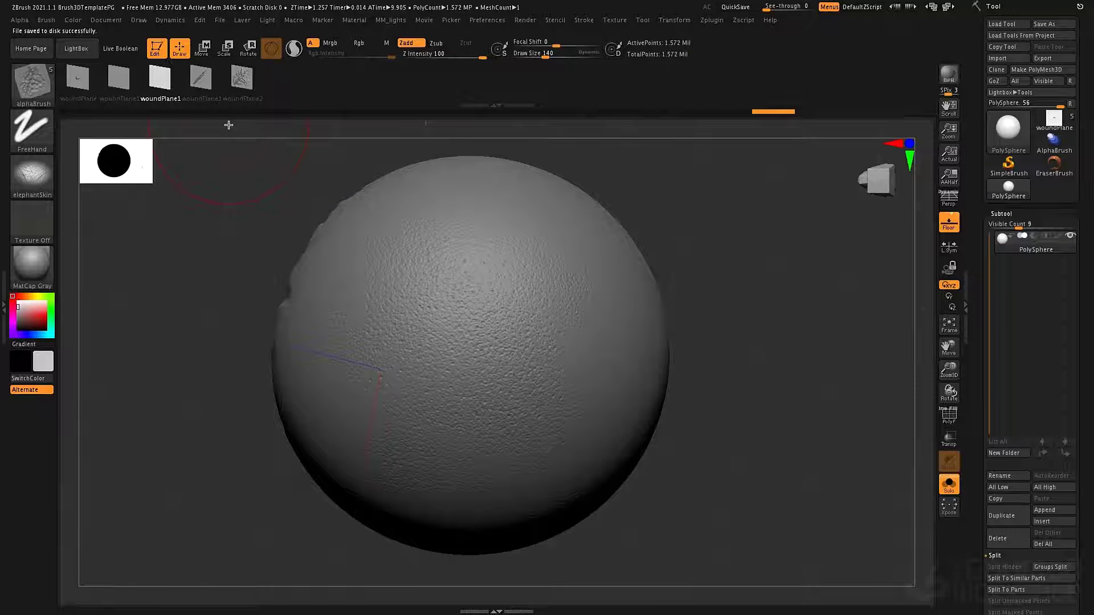
- Import elephantSkin.psd from the zrool folder as an alpha
{"action": "left_click", "coordinate": [20, 22]}
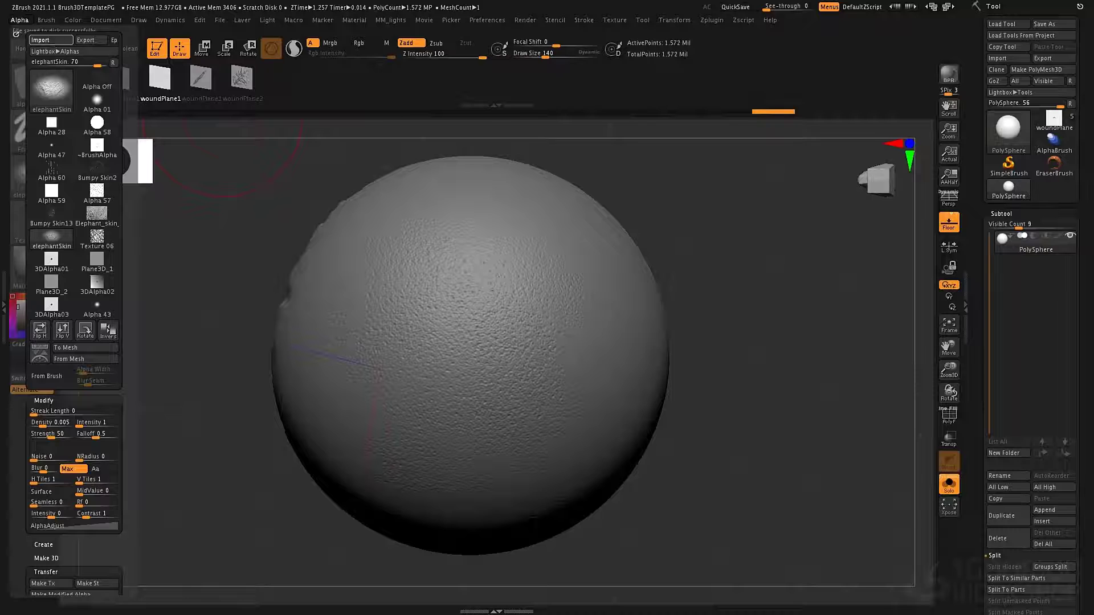
{"action": "left_click", "coordinate": [42, 40]}
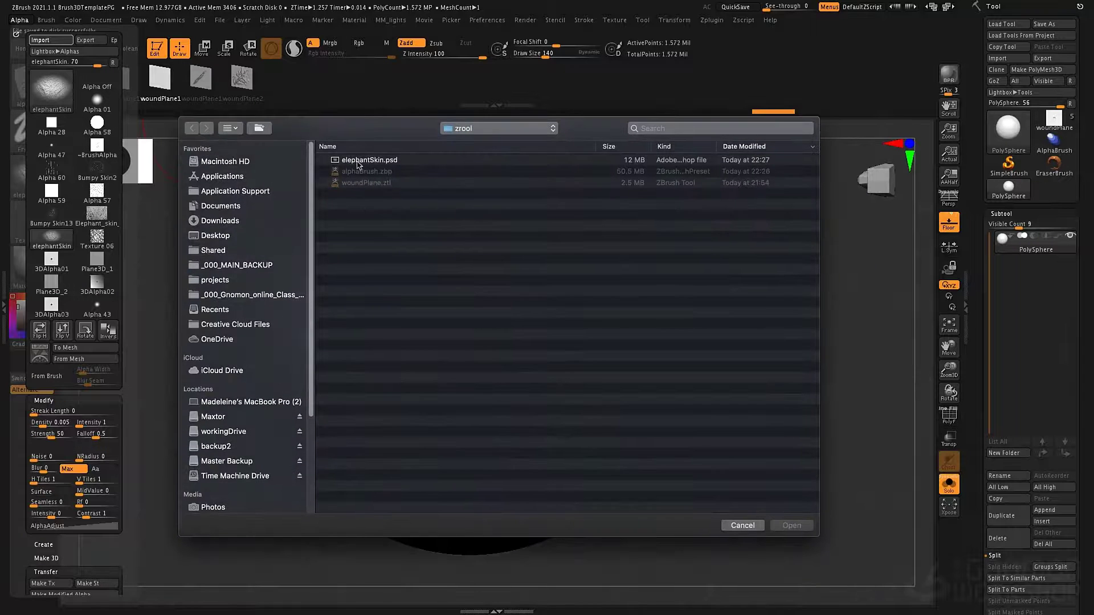
{"action": "left_click", "coordinate": [358, 161]}
{"action": "double_click", "coordinate": [358, 161]}
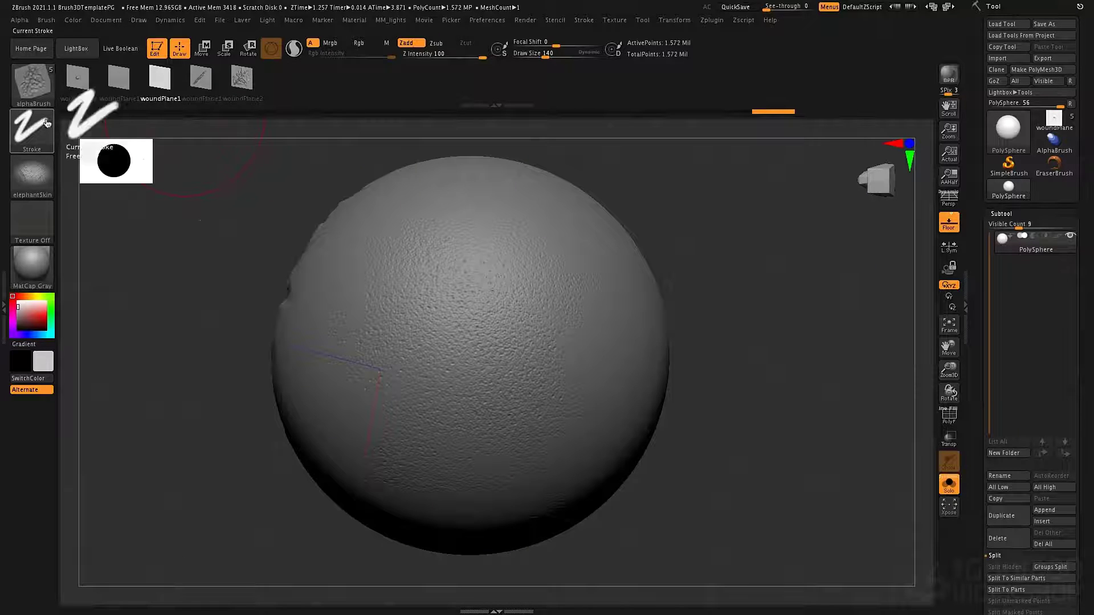
- Start exporting the elephantSkin alpha and open the ZAlphas folder inside ZBrush 2021 as its destination
{"action": "left_click", "coordinate": [25, 23]}
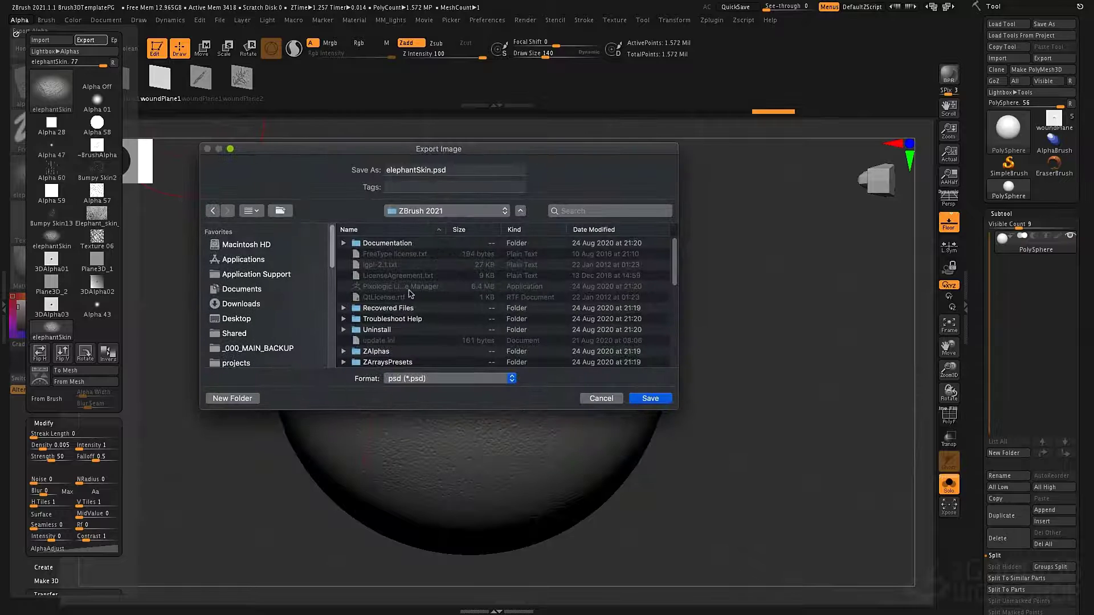
{"action": "scroll", "coordinate": [401, 322], "scroll_direction": "down", "scroll_amount": 3}
{"action": "scroll", "coordinate": [402, 322], "scroll_direction": "down", "scroll_amount": 8}
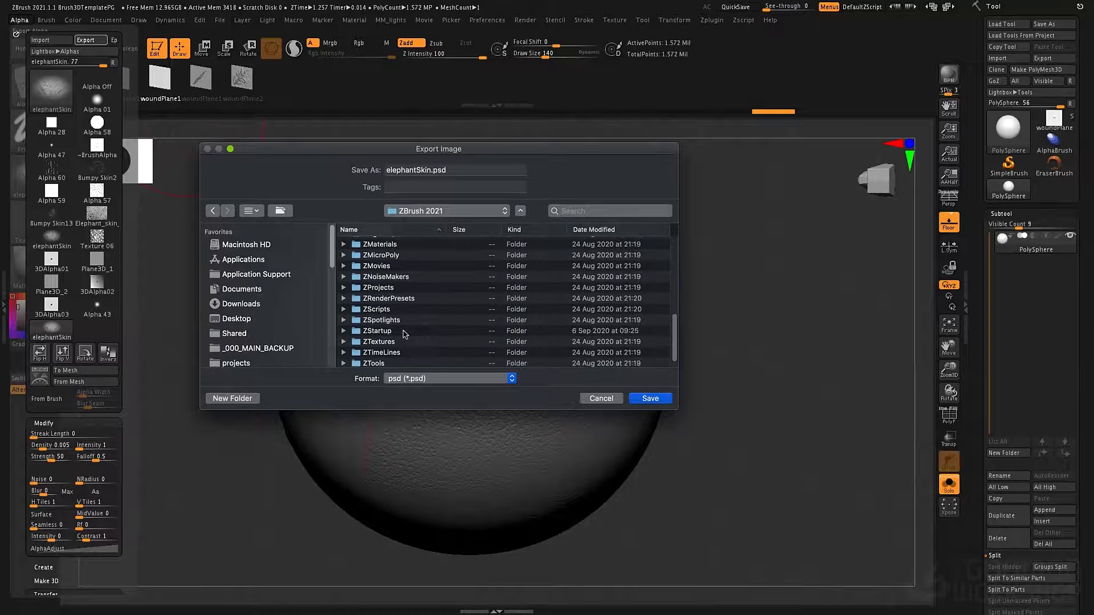
{"action": "scroll", "coordinate": [402, 310], "scroll_direction": "up", "scroll_amount": 1}
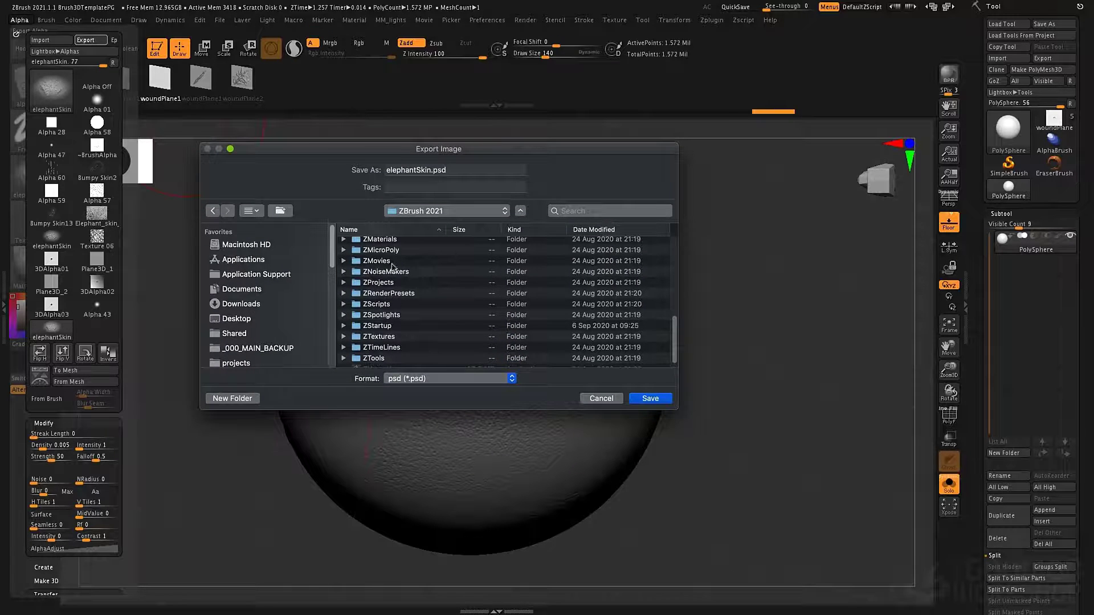
{"action": "scroll", "coordinate": [396, 348], "scroll_direction": "up", "scroll_amount": 5}
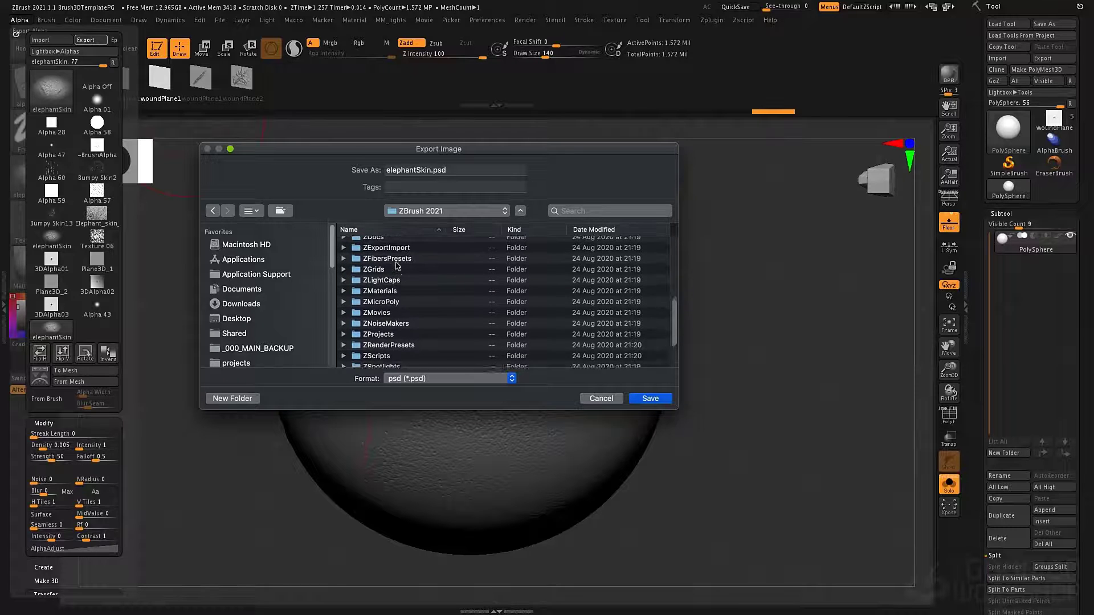
{"action": "scroll", "coordinate": [398, 268], "scroll_direction": "up", "scroll_amount": 7}
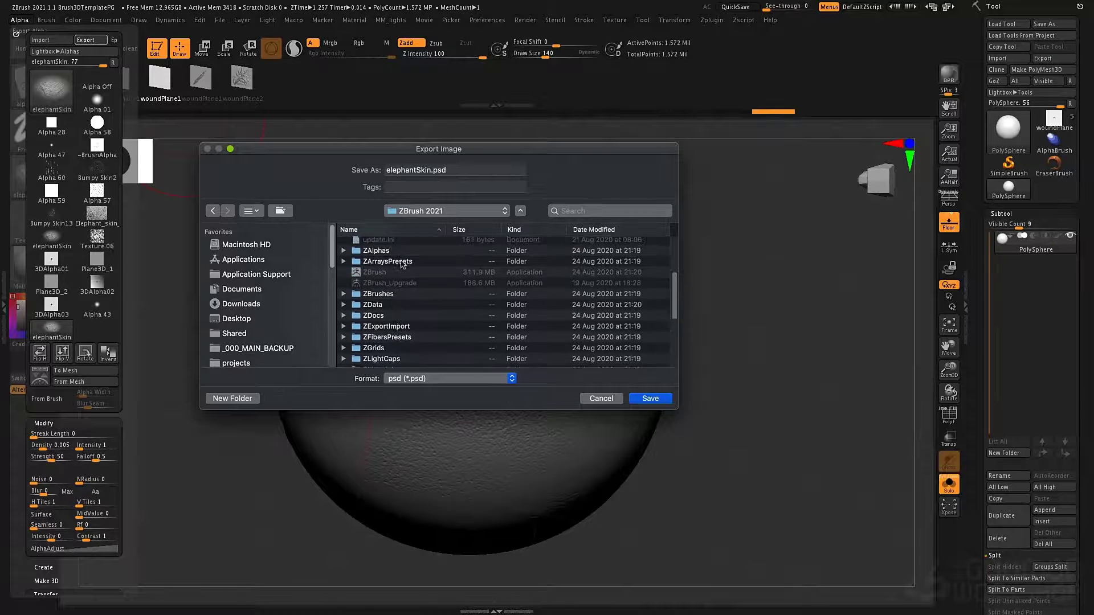
{"action": "double_click", "coordinate": [388, 258]}
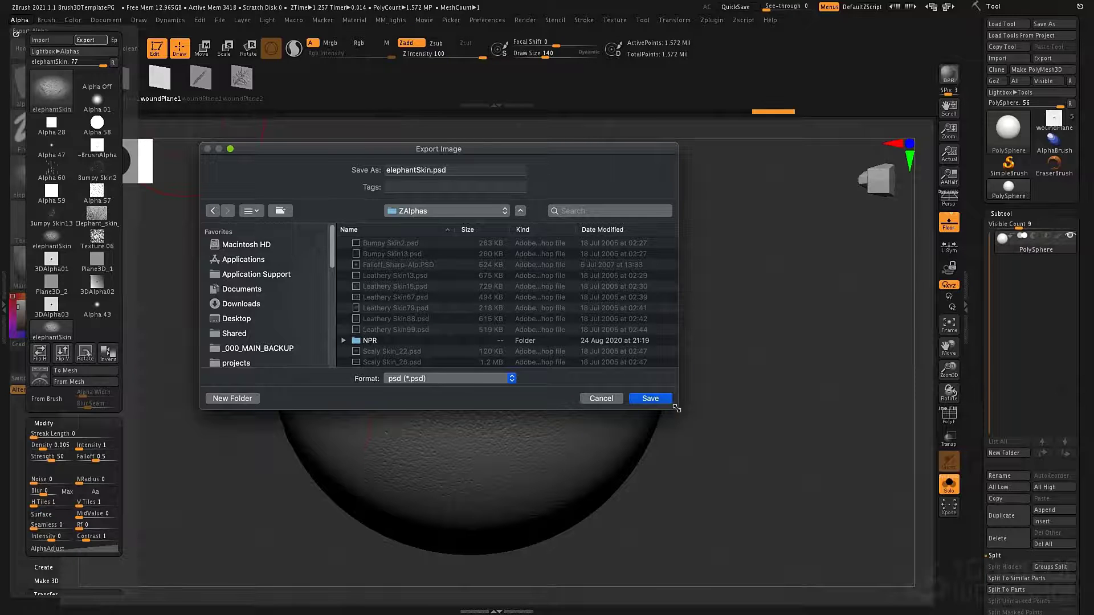
- Create a new folder named MM_alphas inside ZAlphas and save elephantSkin.psd in it
{"action": "left_click_drag", "start_coordinate": [677, 408], "coordinate": [817, 496]}
{"action": "left_click", "coordinate": [280, 211]}
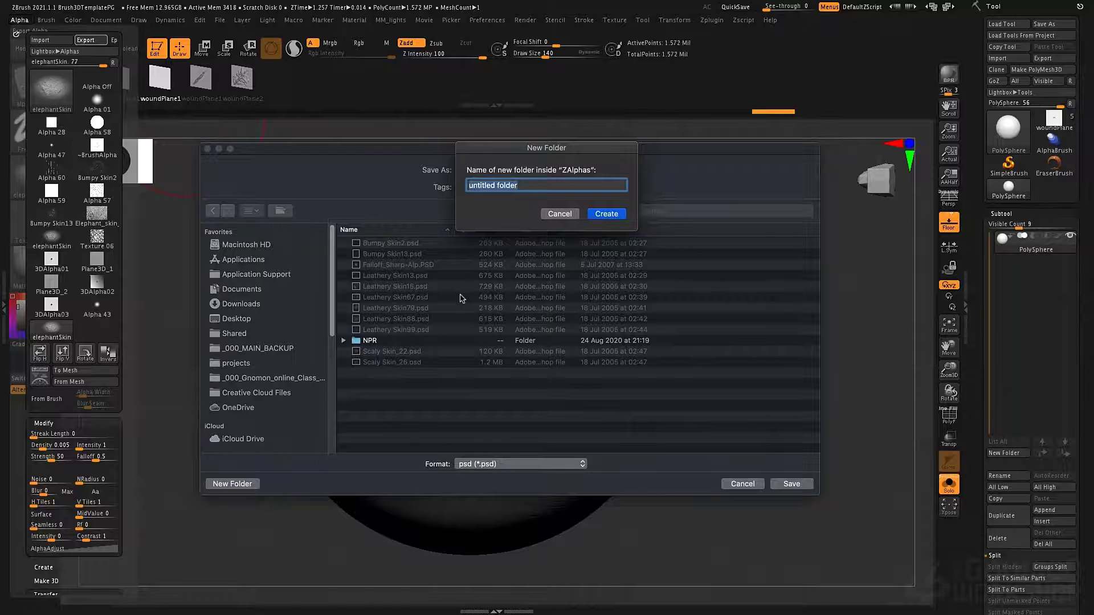
{"action": "type", "text": "MM_alphas"}
{"action": "key", "text": "Return"}
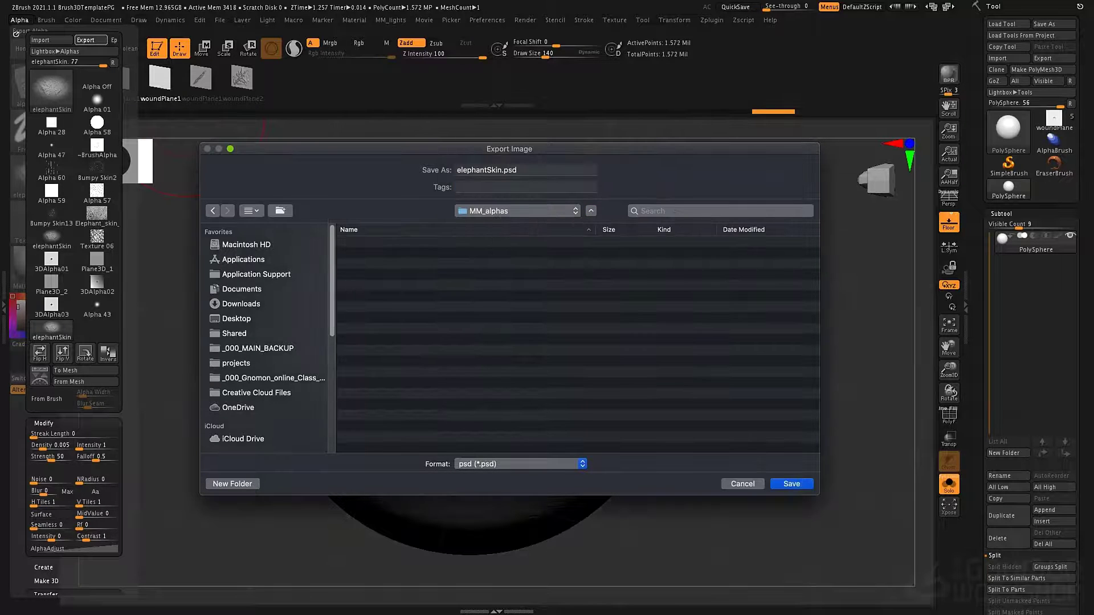
{"action": "left_click", "coordinate": [775, 486]}
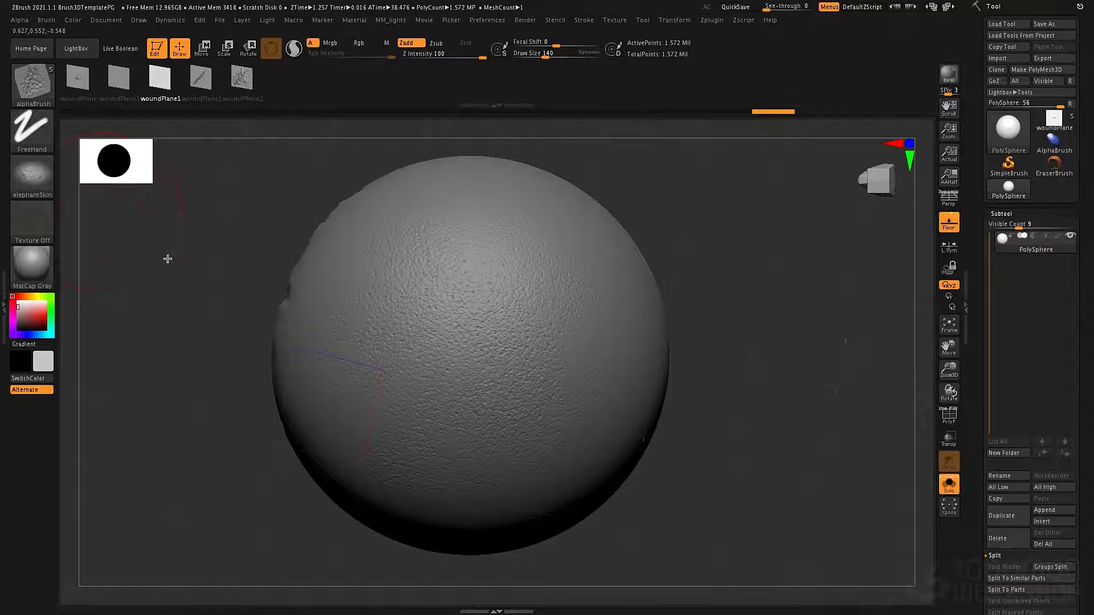
- Check the saved elephantSkin.psd in the MM_alphas folder of LightBox's alpha library, and close LightBox
{"action": "left_click_drag", "start_coordinate": [167, 259], "coordinate": [247, 271]}
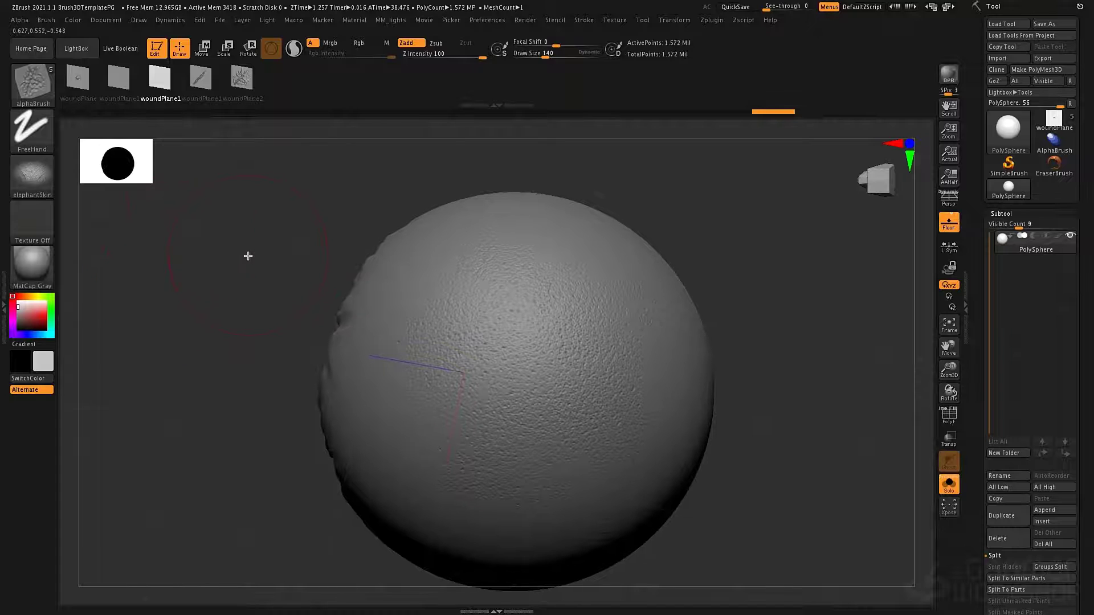
{"action": "left_click", "coordinate": [75, 49]}
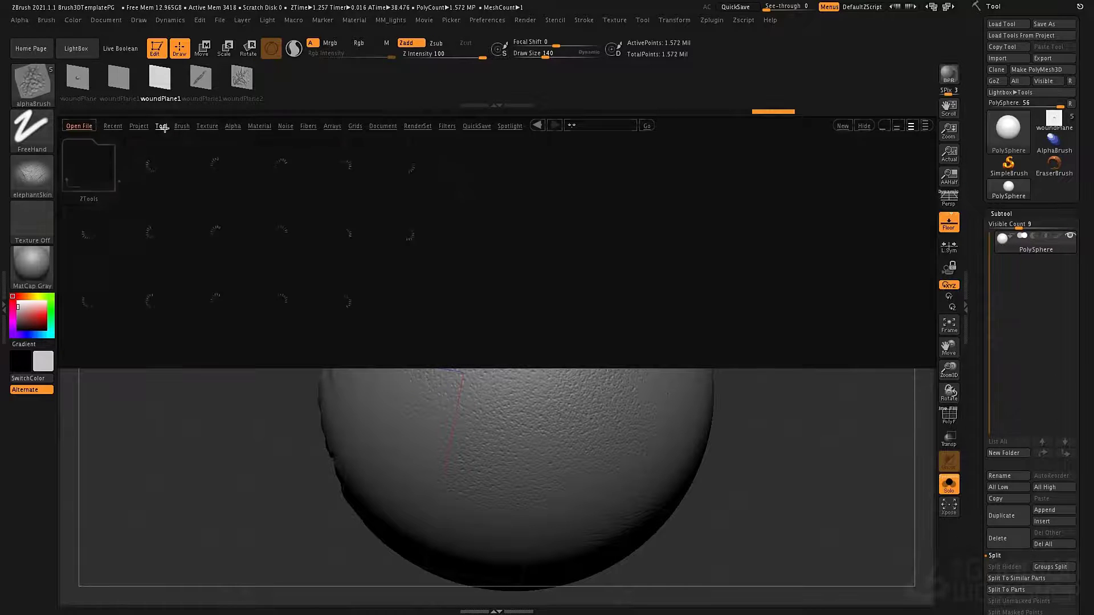
{"action": "left_click", "coordinate": [233, 127]}
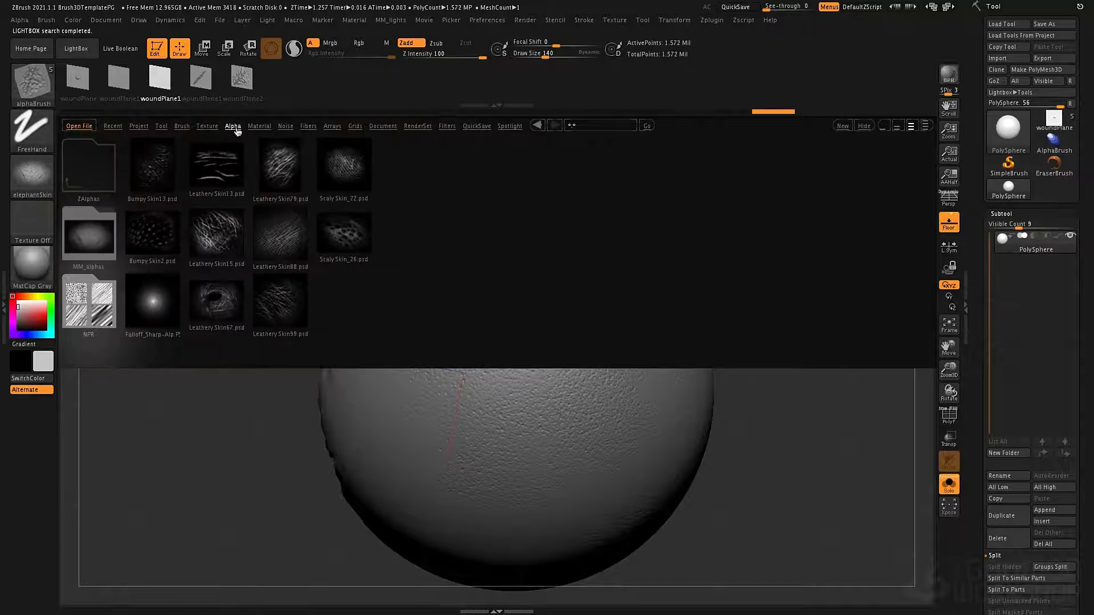
{"action": "double_click", "coordinate": [88, 254]}
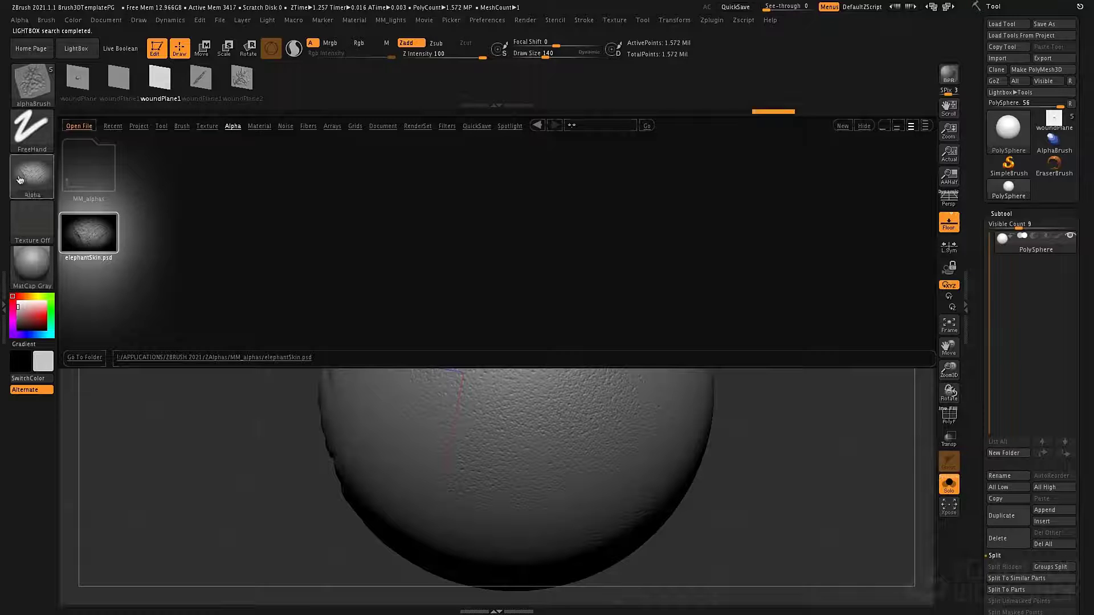
{"action": "mouse_move", "coordinate": [31, 151]}
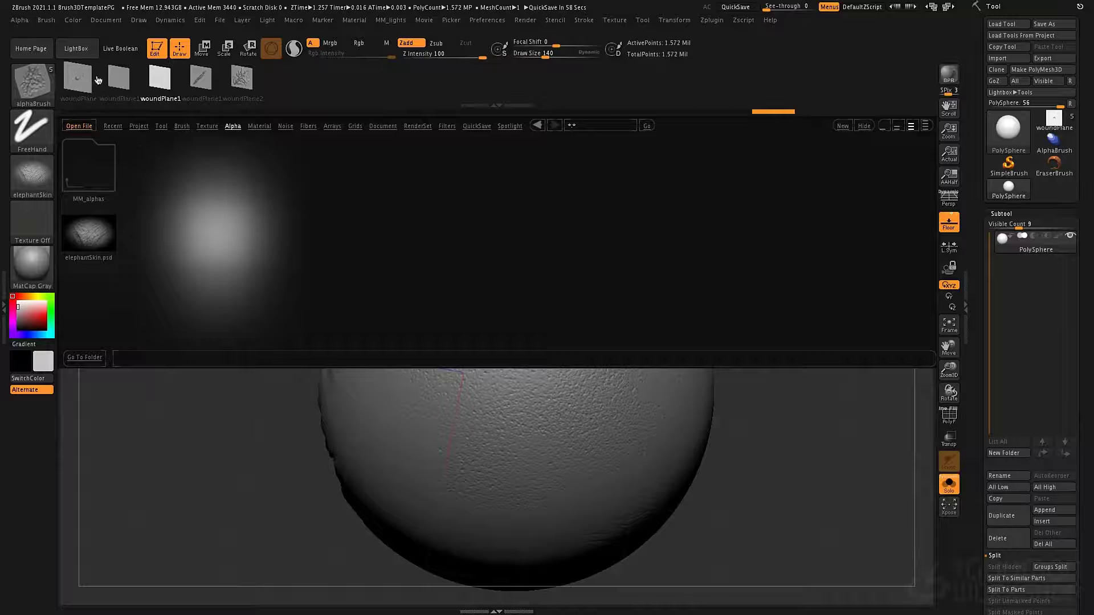
{"action": "left_click", "coordinate": [78, 50]}
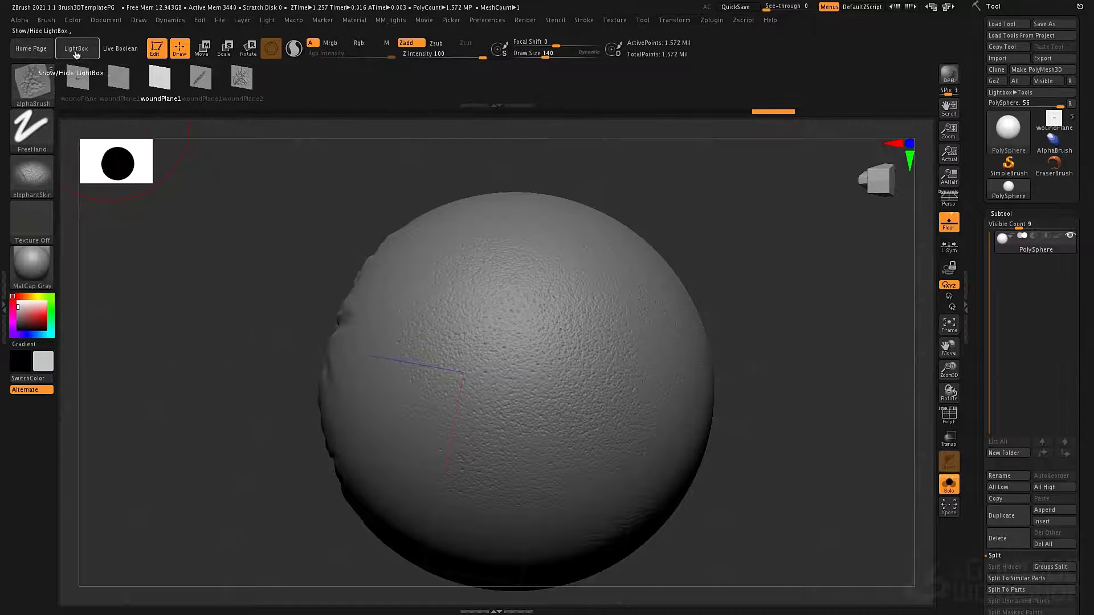
{"action": "left_click_drag", "start_coordinate": [733, 266], "coordinate": [658, 207], "text": "alt"}
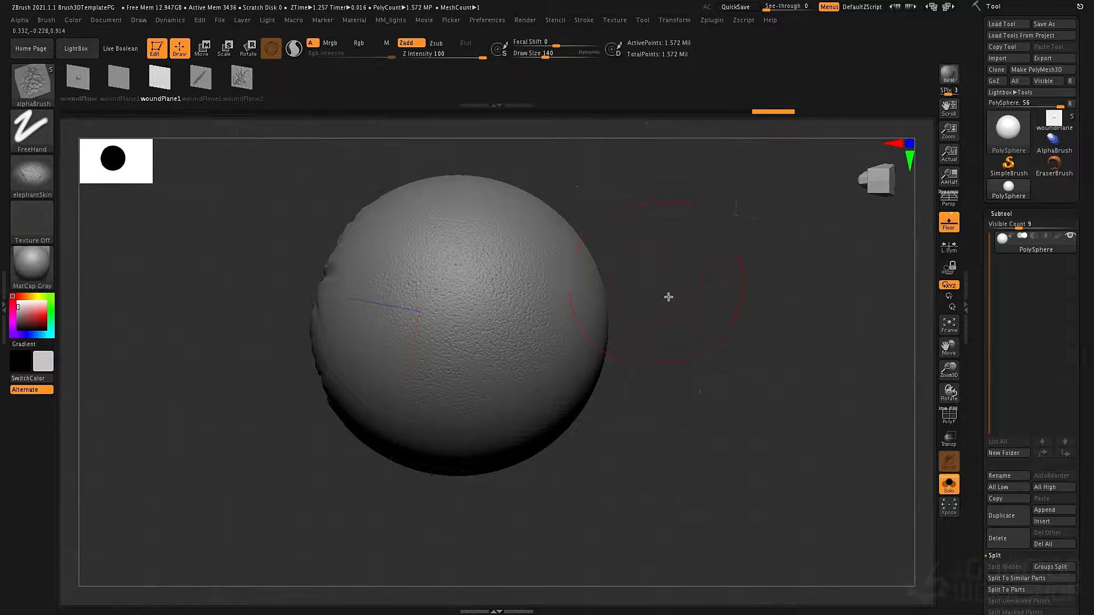
{"action": "left_click_drag", "start_coordinate": [666, 298], "coordinate": [637, 287]}
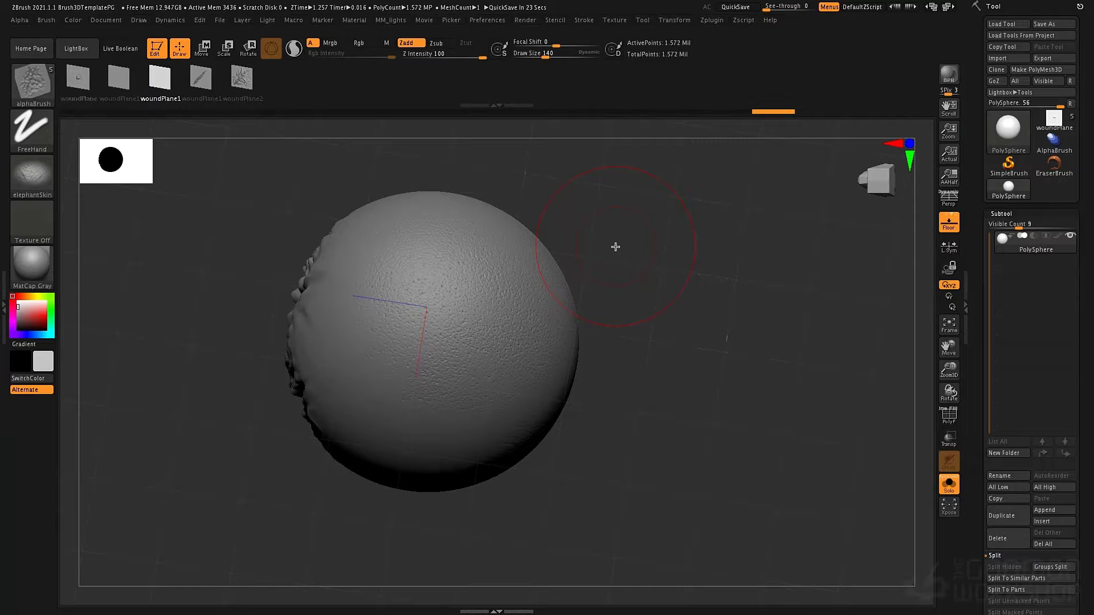
{"action": "mouse_move", "coordinate": [668, 336]}
{"action": "left_mouse_down"}
{"action": "mouse_move", "coordinate": [720, 322]}
{"action": "mouse_move", "coordinate": [610, 310]}
{"action": "mouse_move", "coordinate": [700, 304]}
{"action": "mouse_move", "coordinate": [730, 281]}
{"action": "mouse_move", "coordinate": [682, 278]}
{"action": "mouse_move", "coordinate": [693, 300]}
{"action": "mouse_move", "coordinate": [695, 255]}
{"action": "mouse_move", "coordinate": [664, 323]}
{"action": "mouse_move", "coordinate": [698, 288]}
{"action": "mouse_move", "coordinate": [776, 330]}
{"action": "mouse_move", "coordinate": [486, 350]}
{"action": "mouse_move", "coordinate": [422, 293]}
{"action": "mouse_move", "coordinate": [425, 268]}
{"action": "mouse_move", "coordinate": [325, 303]}
{"action": "mouse_move", "coordinate": [326, 262]}
{"action": "mouse_move", "coordinate": [329, 288]}
{"action": "left_mouse_up"}
{"action": "left_click_drag", "start_coordinate": [249, 244], "coordinate": [408, 266]}
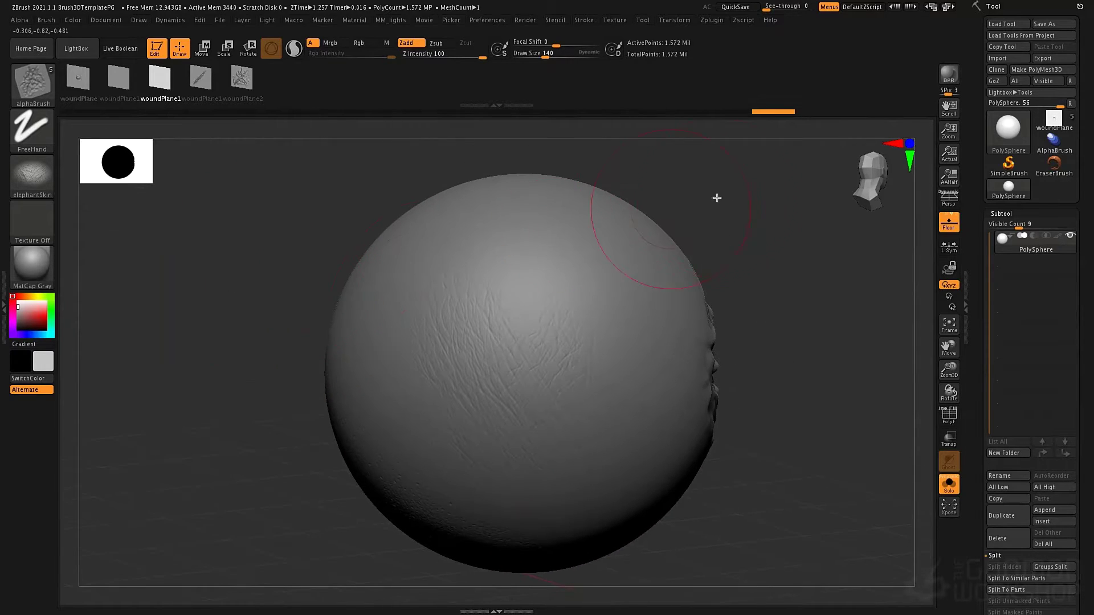
{"action": "mouse_move", "coordinate": [754, 230]}
{"action": "left_mouse_down", "text": "alt"}
{"action": "mouse_move", "coordinate": [740, 266]}
{"action": "mouse_move", "coordinate": [723, 231]}
{"action": "mouse_move", "coordinate": [735, 239]}
{"action": "left_mouse_up", "text": "alt"}
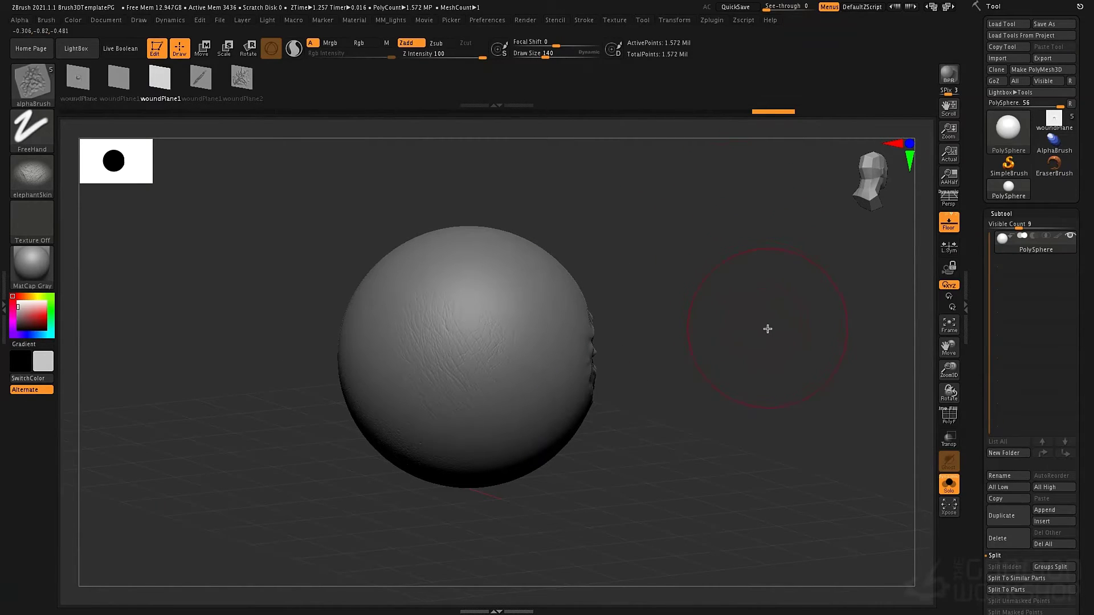
{"action": "left_click_drag", "start_coordinate": [767, 329], "coordinate": [740, 315]}
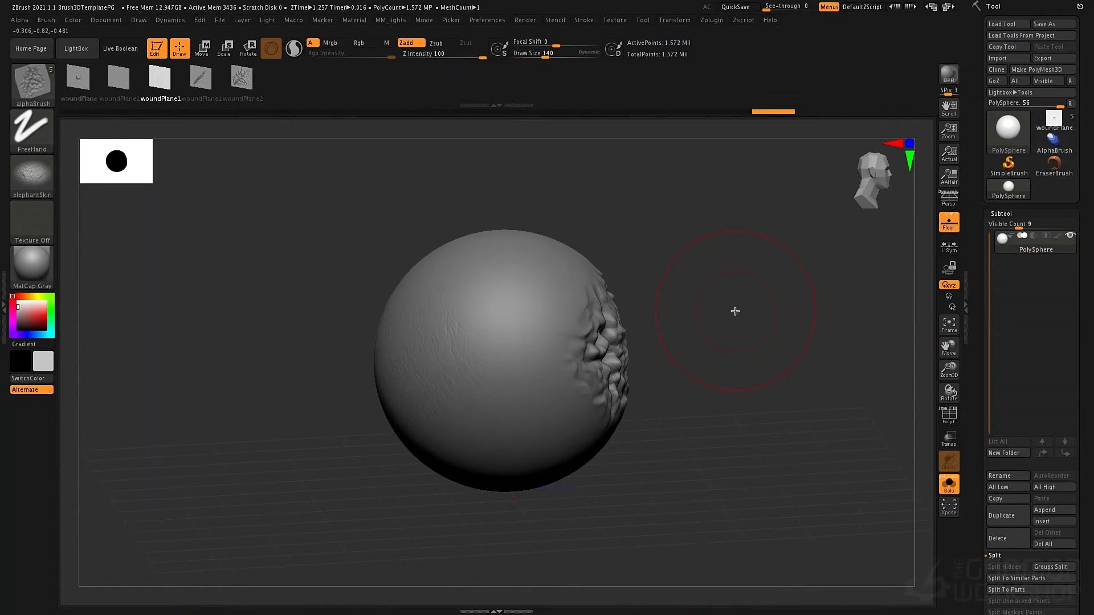